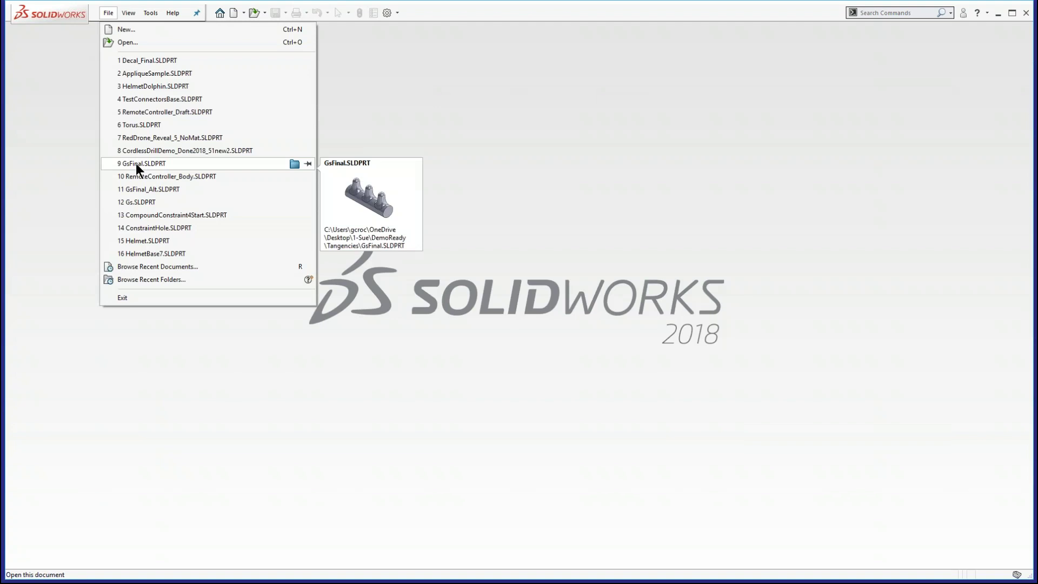
- Open GsFinal.SLDPRT and examine the surface continuity where the three protrusions meet the cylinder using Zebra Stripes
left_click(134, 163)
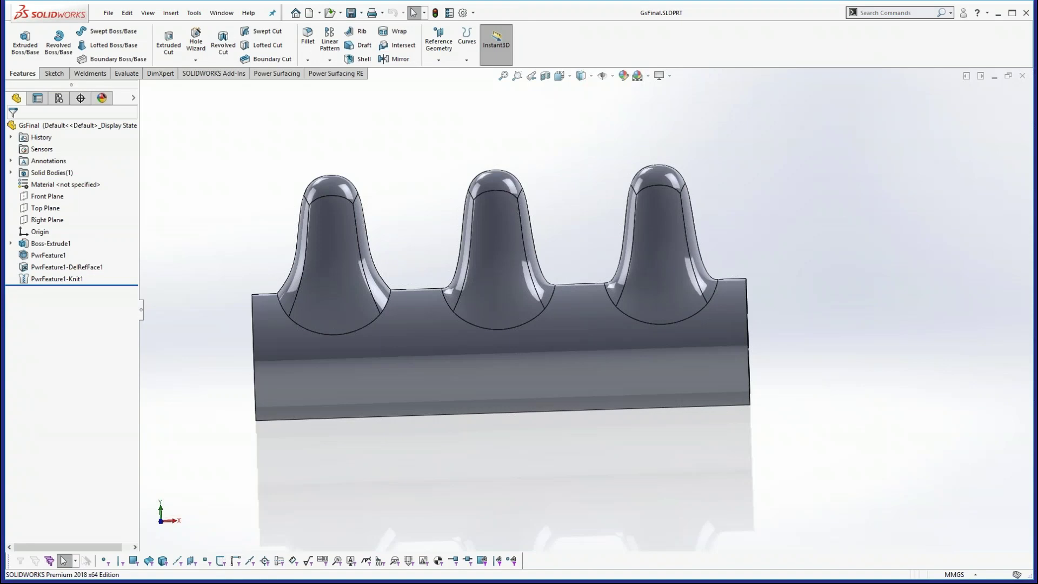
mouse_move(540, 411)
middle_mouse_down()
mouse_move(517, 363)
mouse_move(537, 359)
mouse_move(519, 364)
mouse_move(533, 417)
middle_mouse_up()
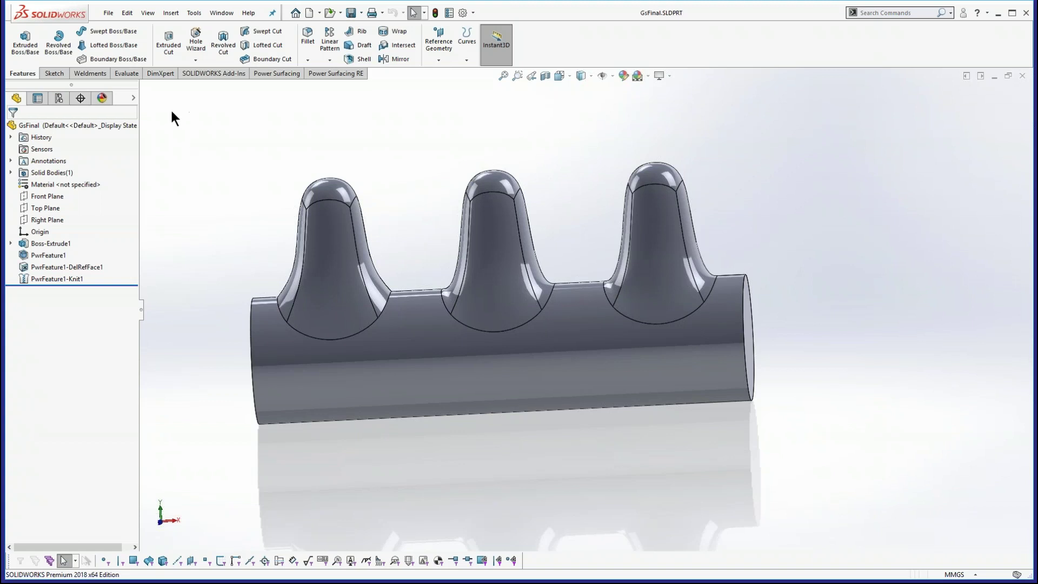
left_click(121, 74)
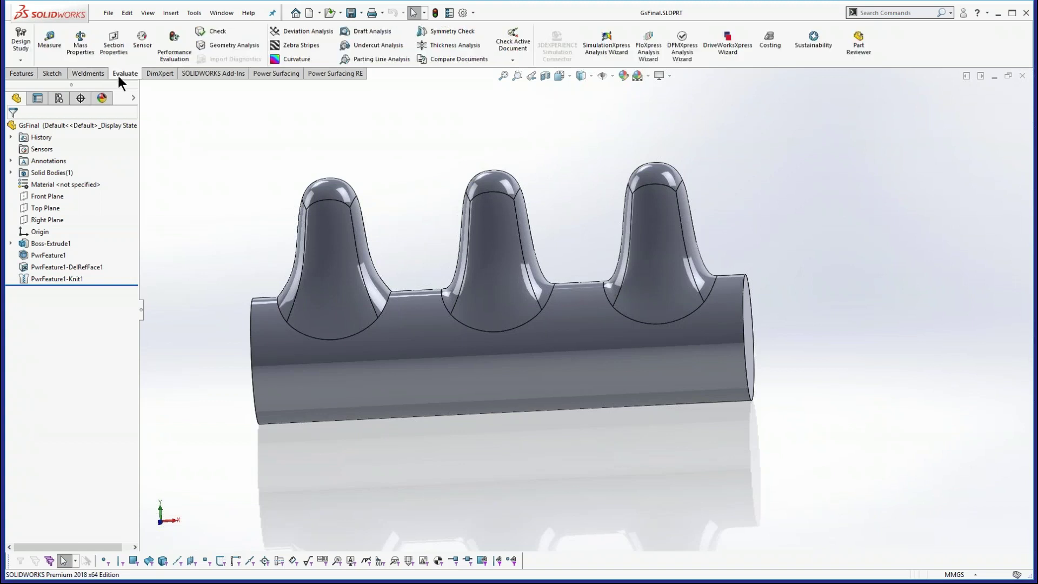
left_click(304, 45)
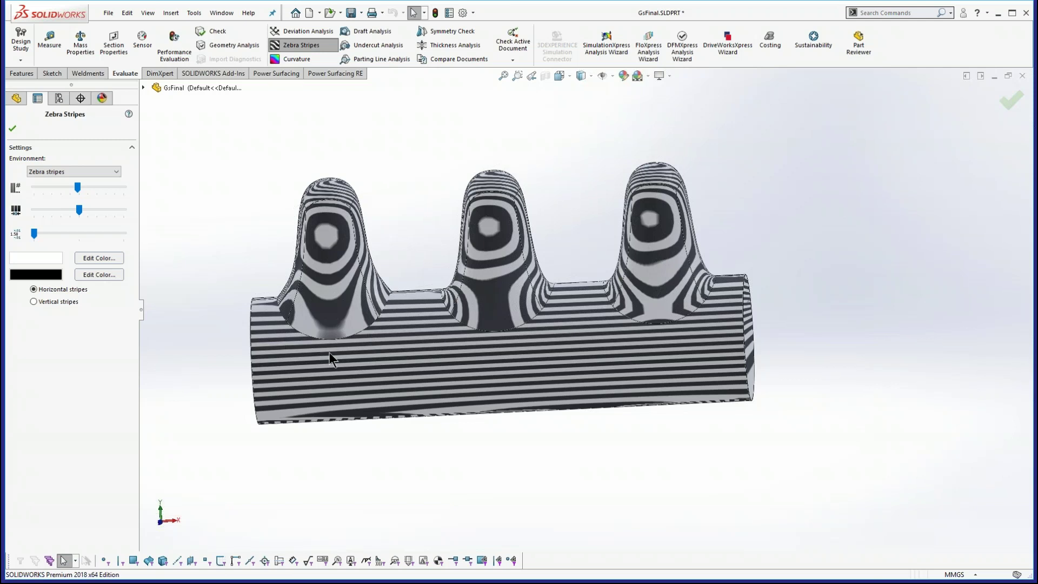
middle_click_drag(436, 374, 426, 380)
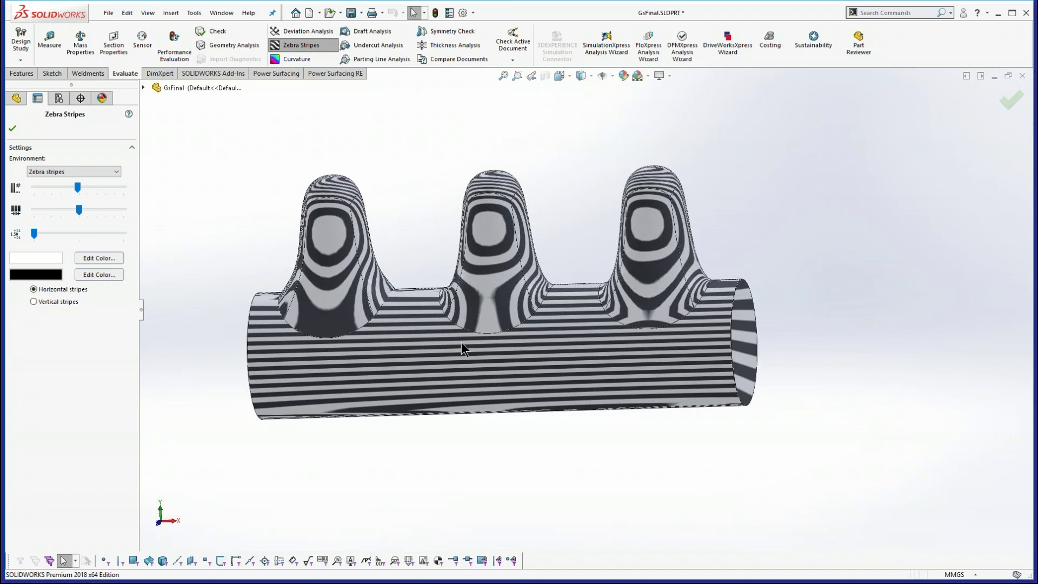
middle_click_drag(462, 341, 471, 343)
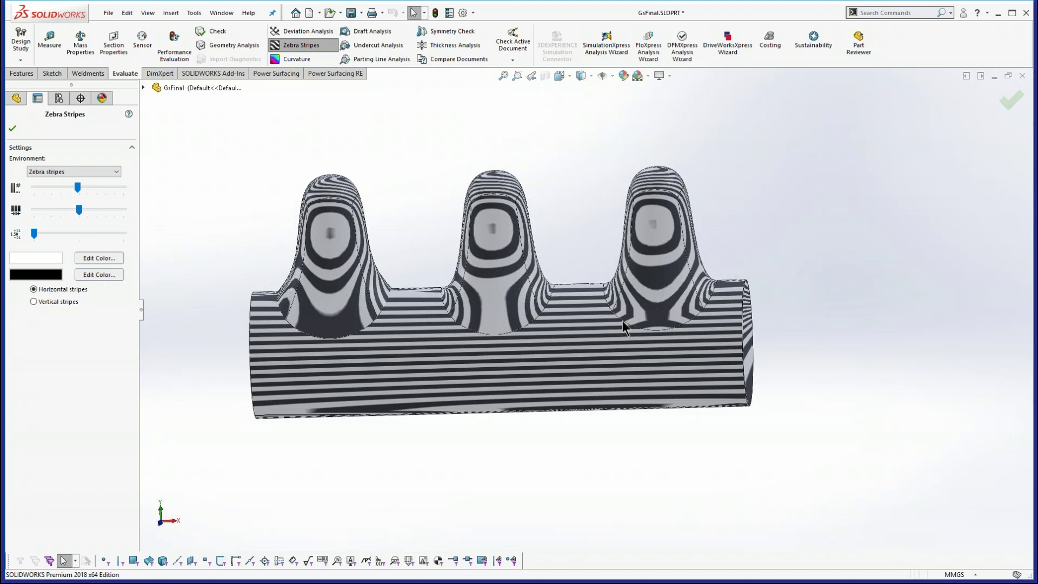
mouse_move(679, 360)
middle_mouse_down()
mouse_move(676, 379)
mouse_move(657, 373)
mouse_move(676, 352)
middle_mouse_up()
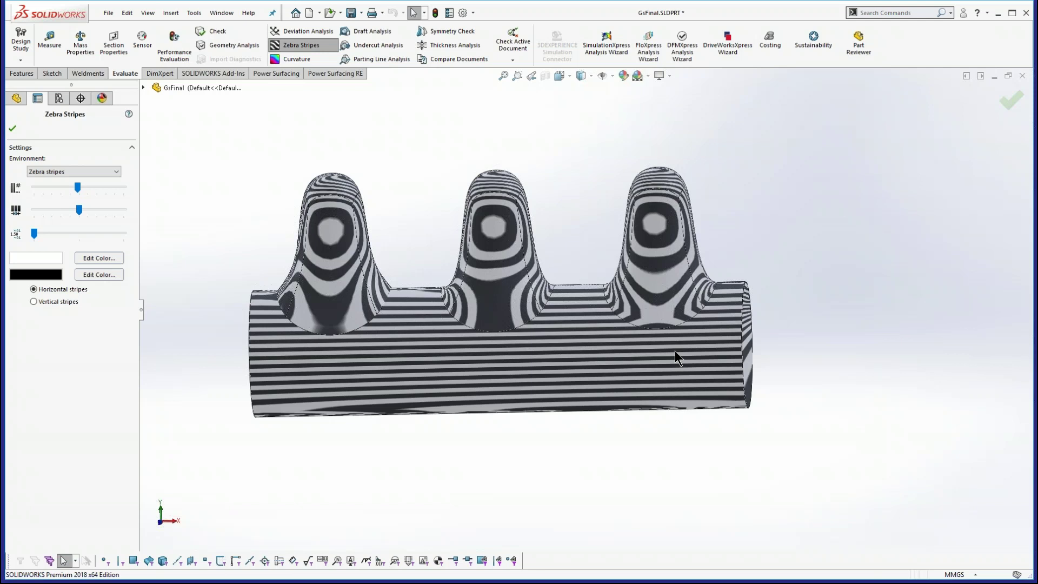
- Close GsFinal without saving its changes and open the recent part CordlessDrillDemo_Done2018_51new2.SLDPRT
left_click(108, 14)
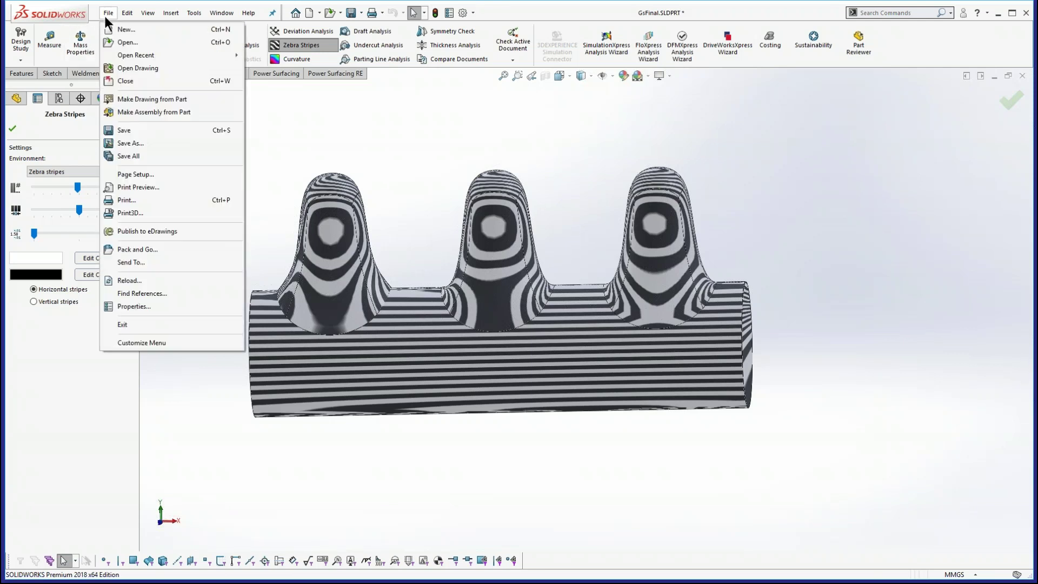
left_click(126, 82)
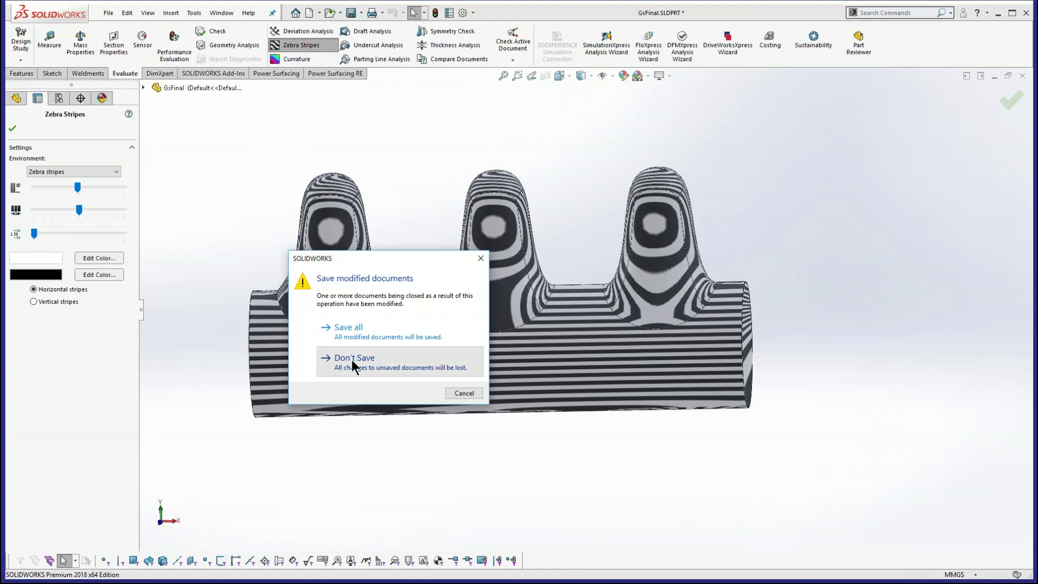
left_click(353, 363)
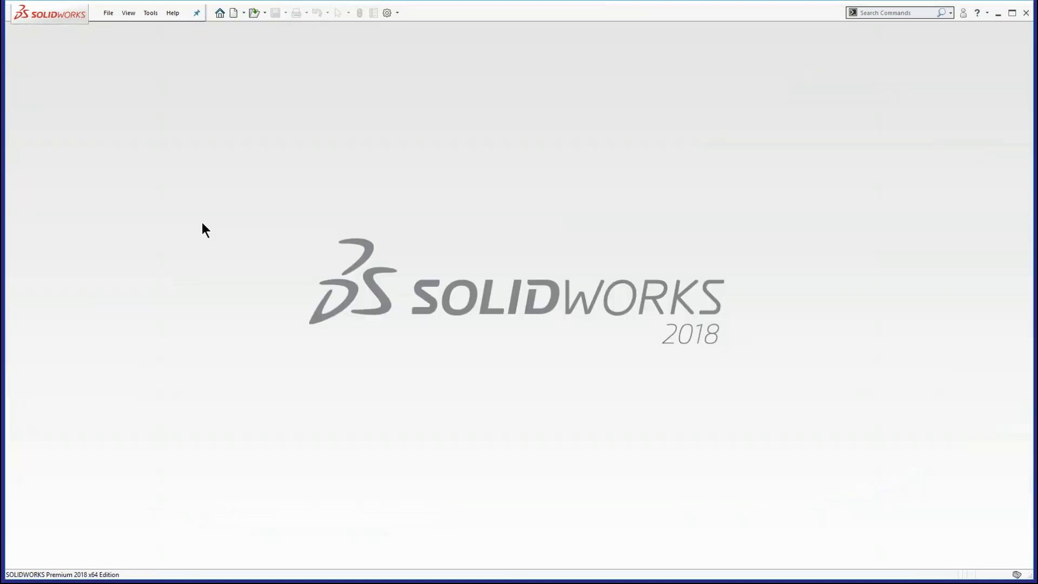
left_click(110, 13)
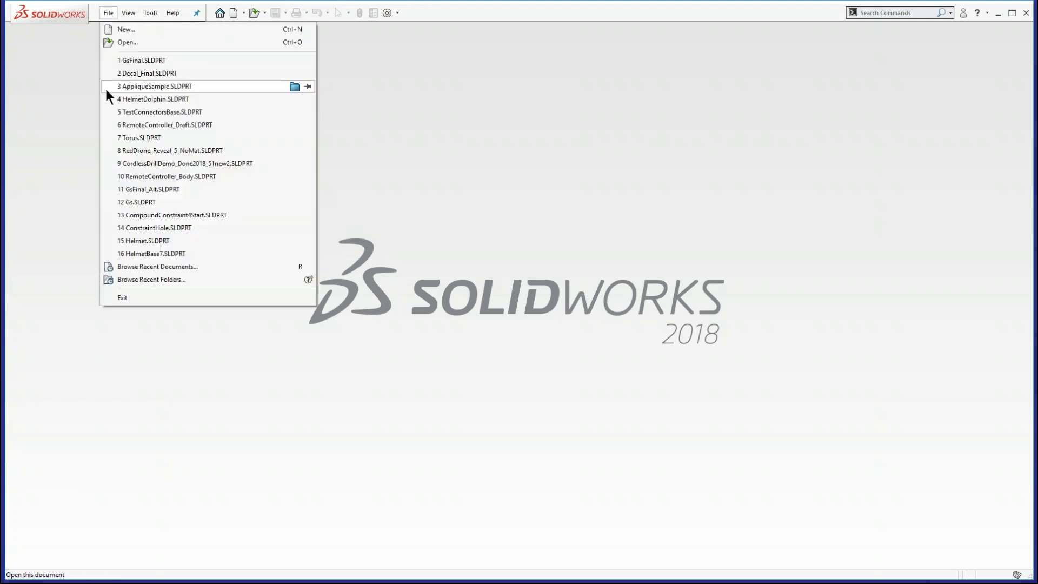
left_click(158, 163)
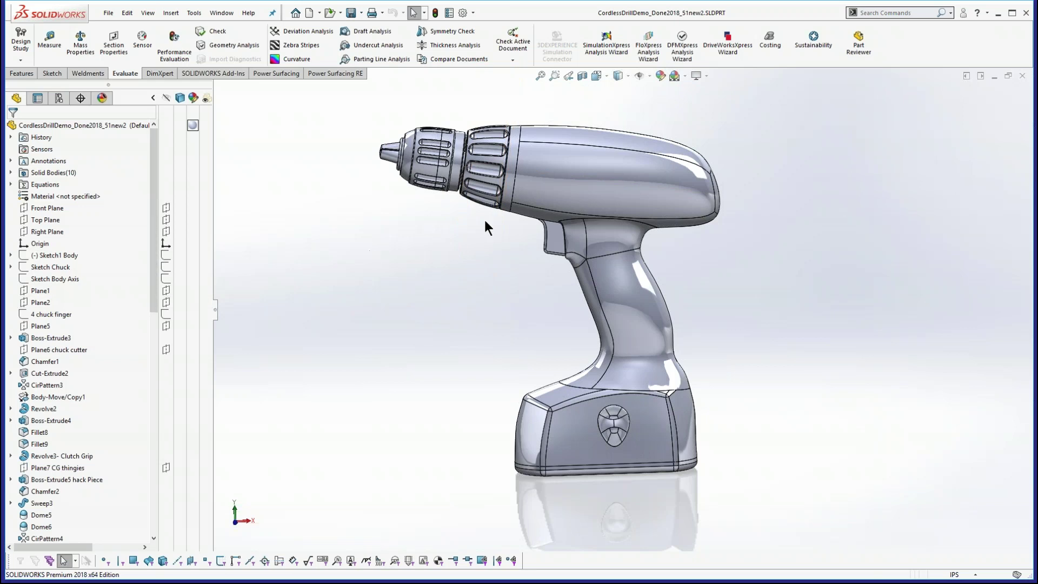
- Set the draft angle of the Boss-Extrude Ring feature behind the drill's clutch grip to 12 degrees
left_click(510, 193)
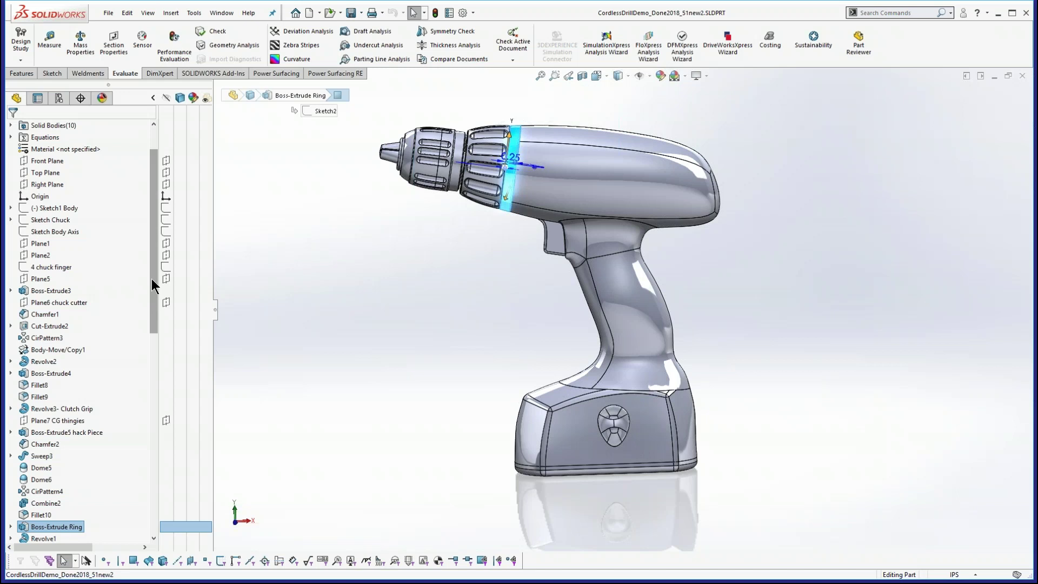
scroll(153, 286, "down", 2)
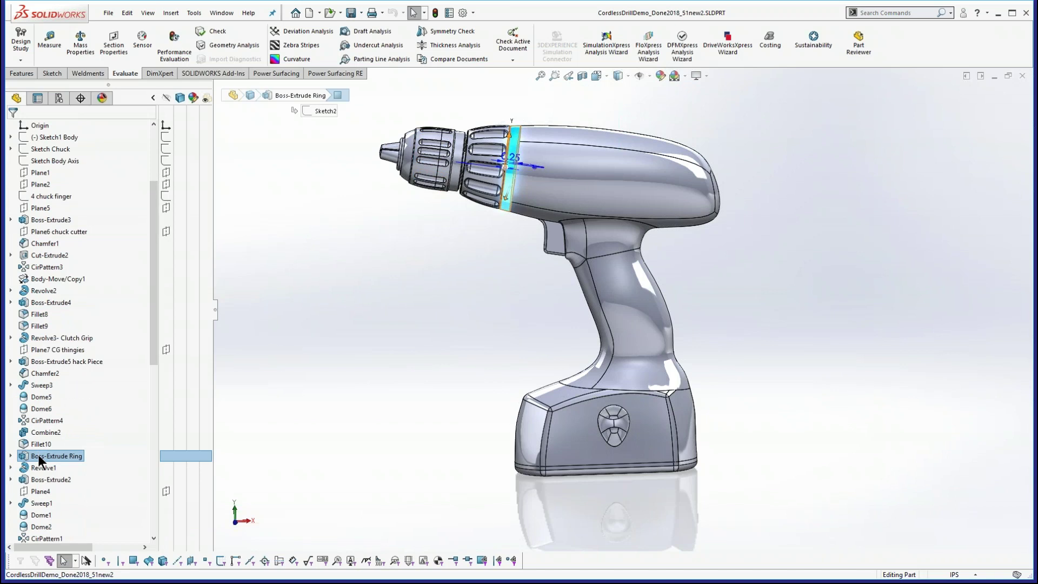
left_click(38, 454)
left_click(52, 261)
left_click_drag(52, 261, 6, 261)
type("12")
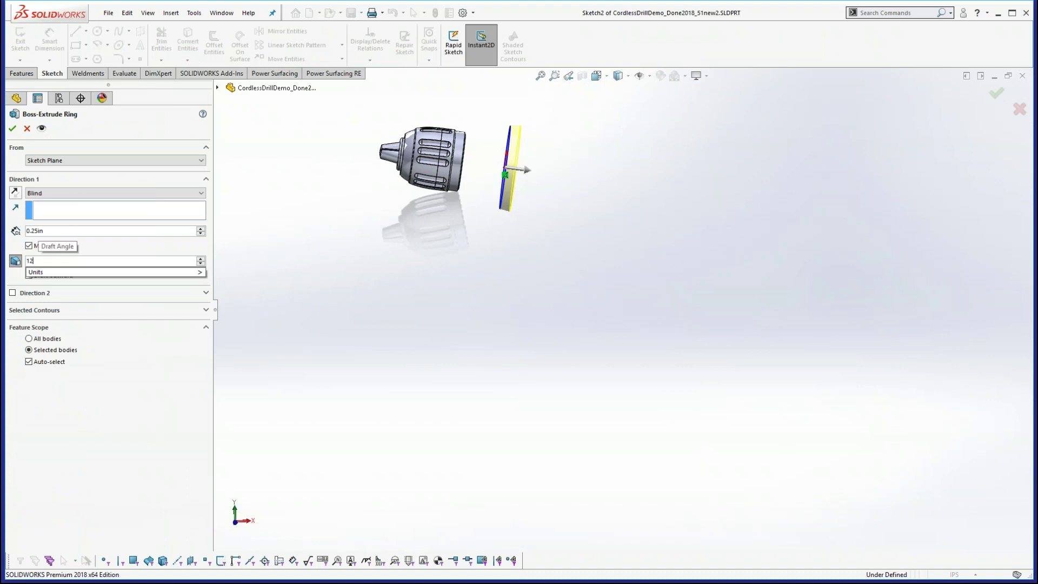
key("Return")
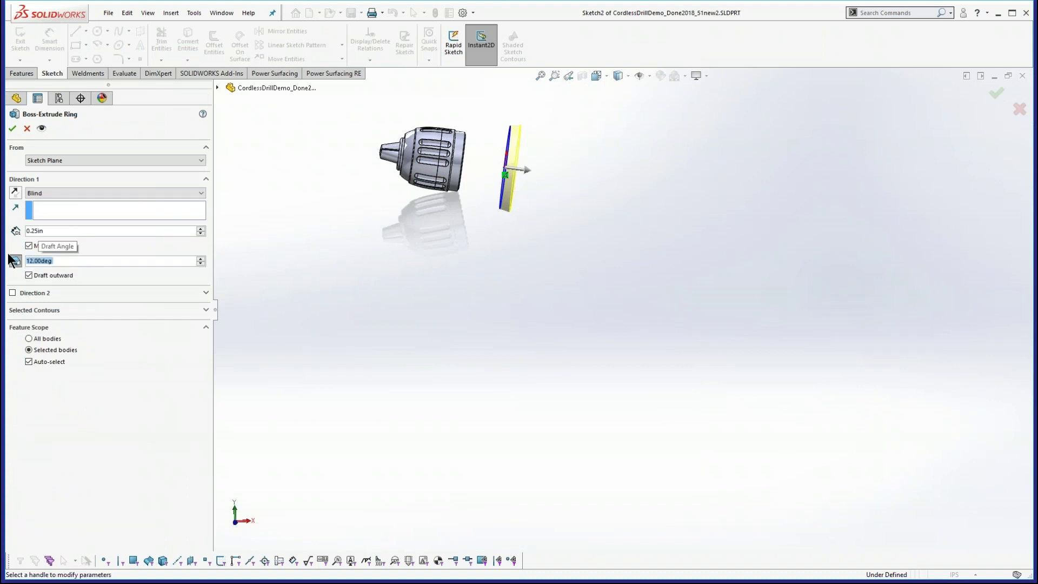
left_click(12, 129)
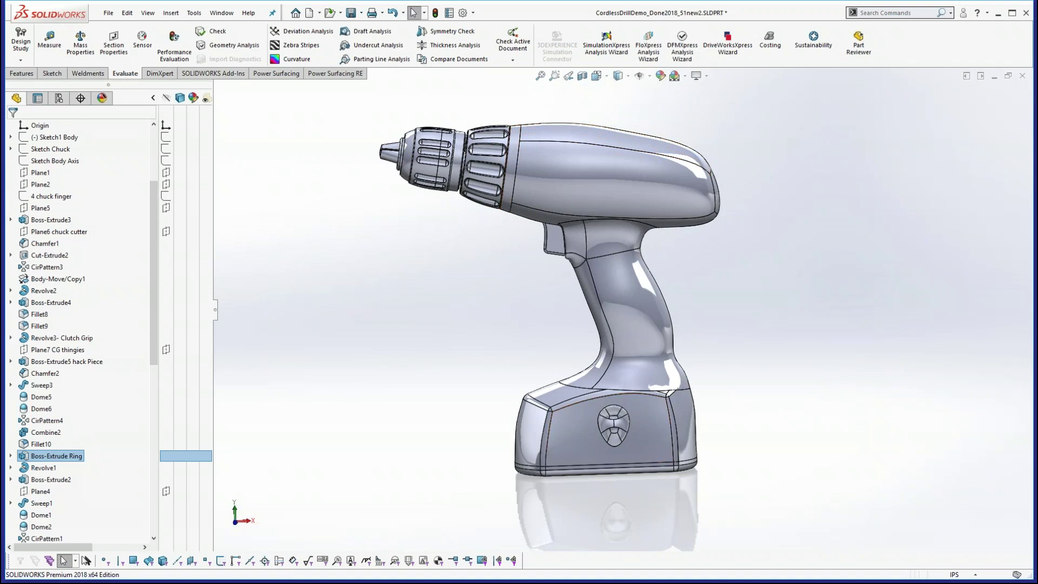
- Open the PwrFeature3 Handle feature of the drill for editing
middle_click_drag(729, 301, 720, 276)
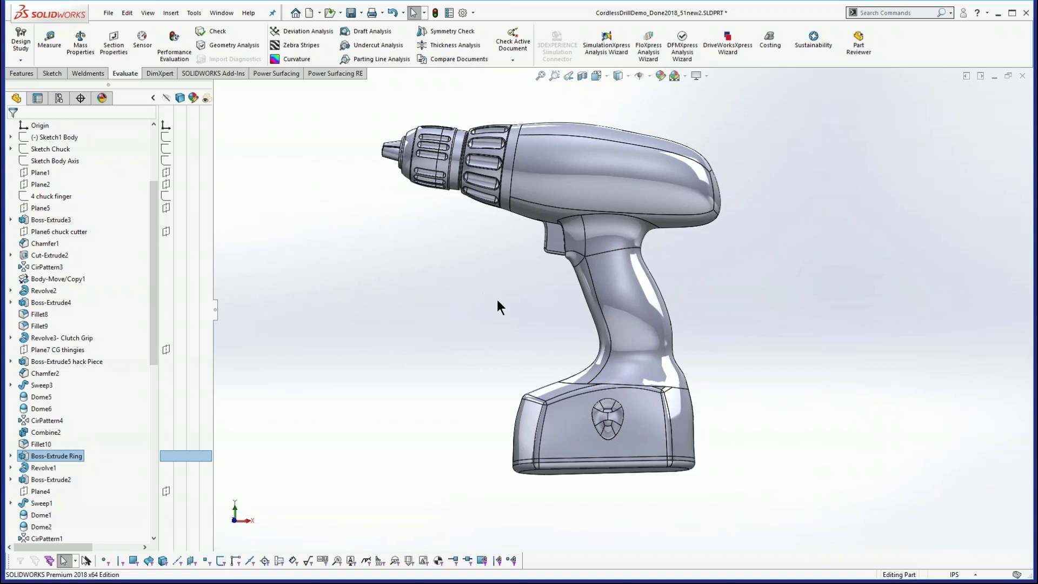
middle_click_drag(504, 303, 493, 300)
left_click_drag(152, 284, 161, 417)
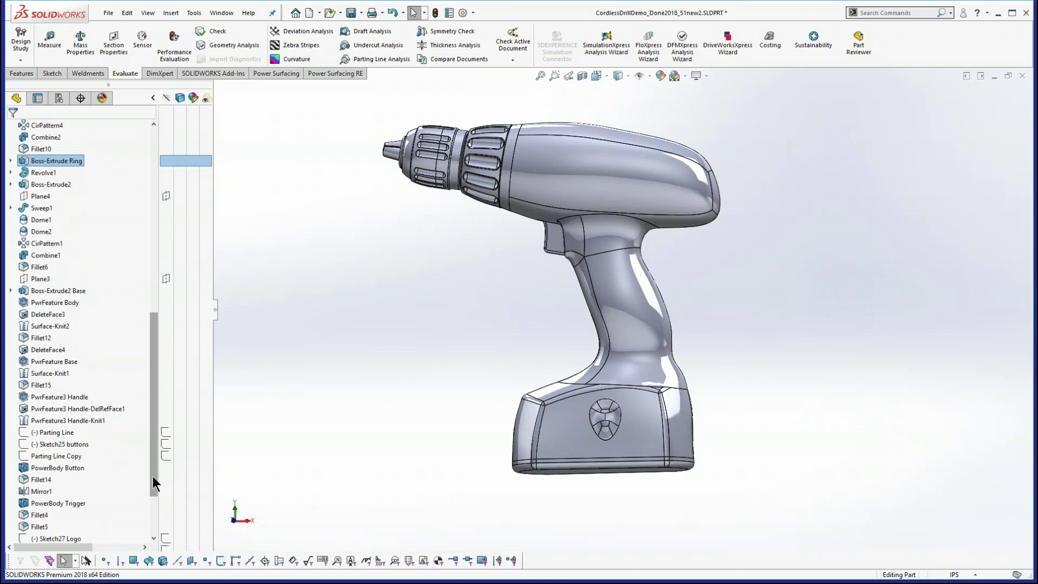
left_click(77, 397)
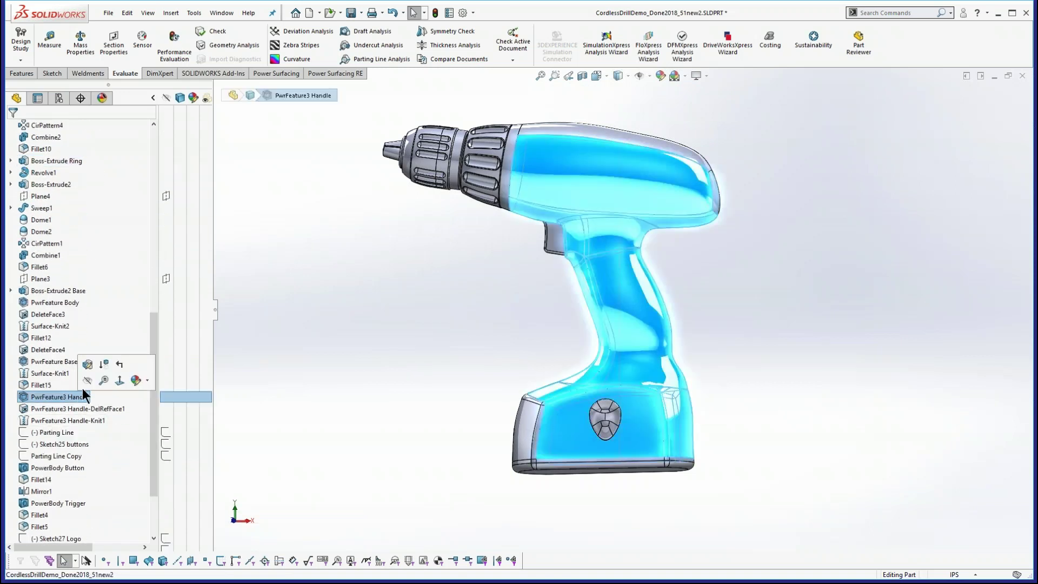
left_click(86, 365)
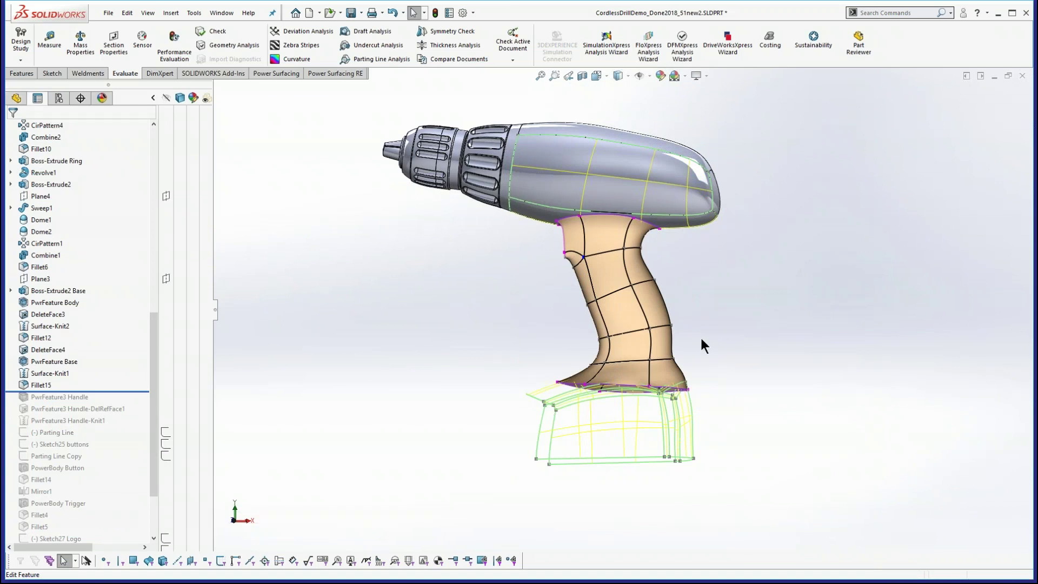
middle_click_drag(706, 281, 719, 233)
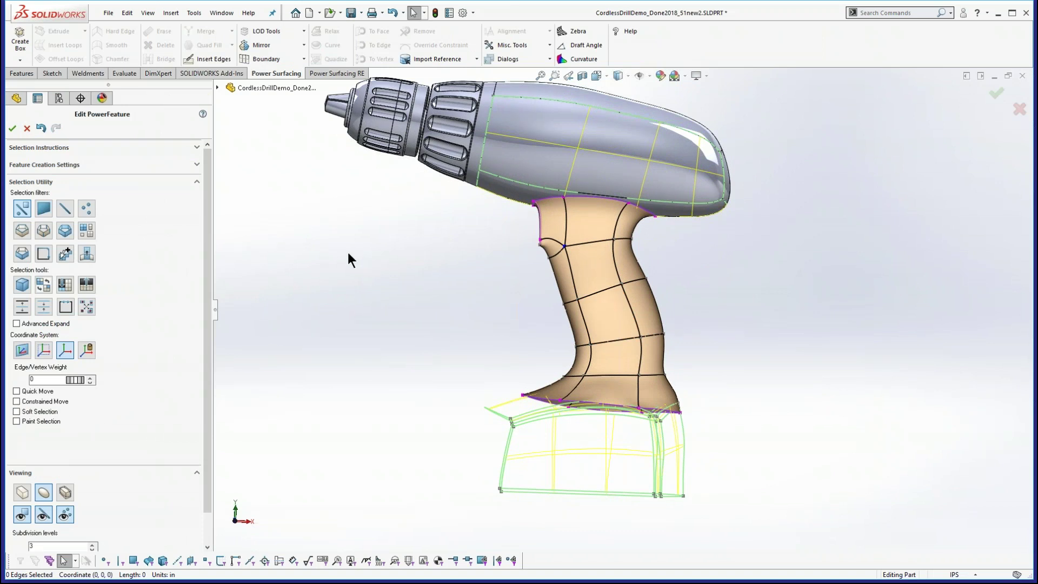
- Switch the handle mesh to Level Of Detail Two and show it in the front view
left_click(304, 31)
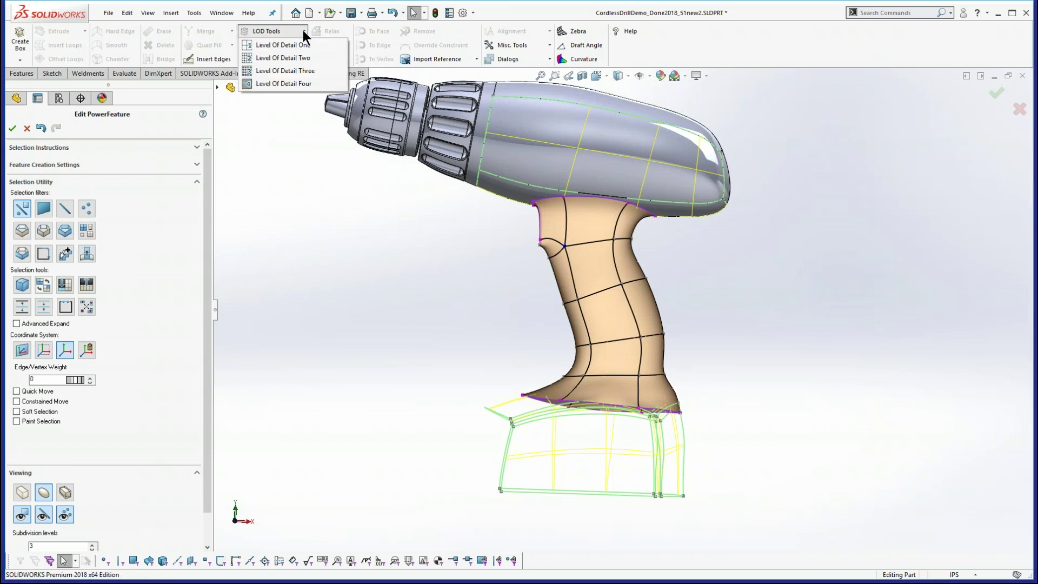
left_click(284, 57)
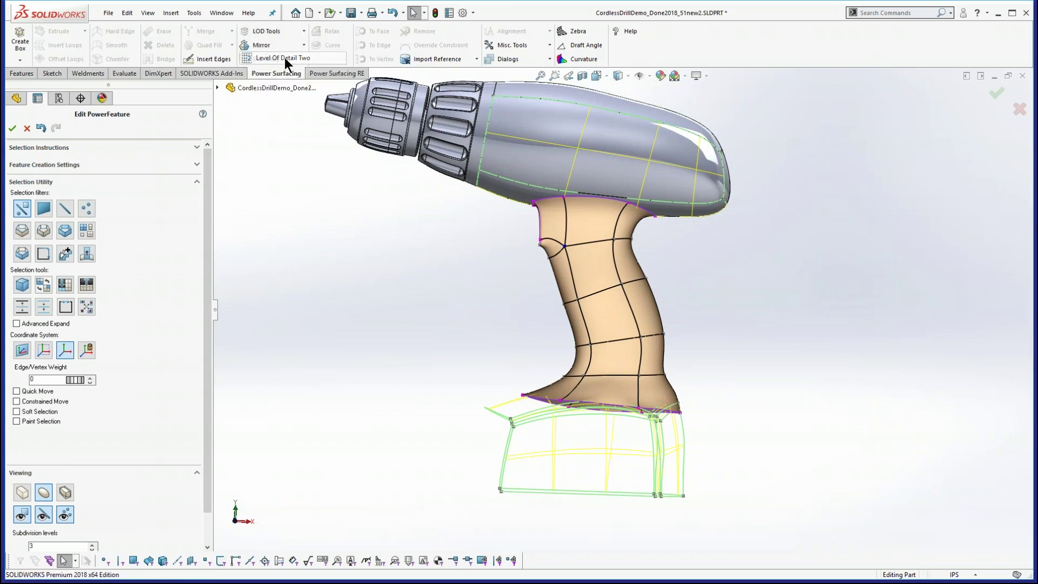
left_click(606, 75)
left_click(611, 117)
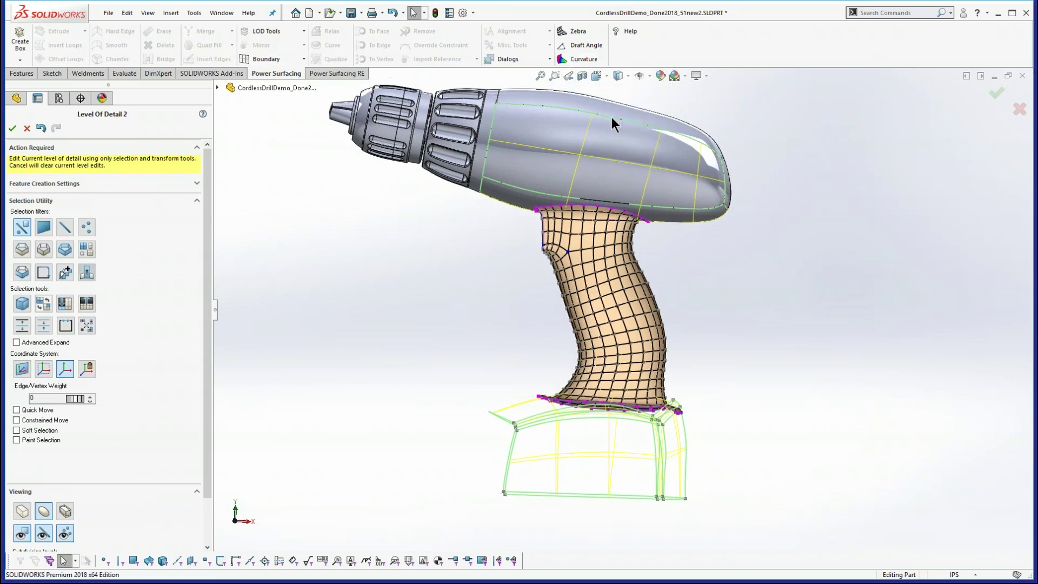
- Pull three small vertex groups along the handle's front edge outward to form finger-grip ridges, and accept the Level Of Detail 2 edits
scroll(544, 288, "down", 5)
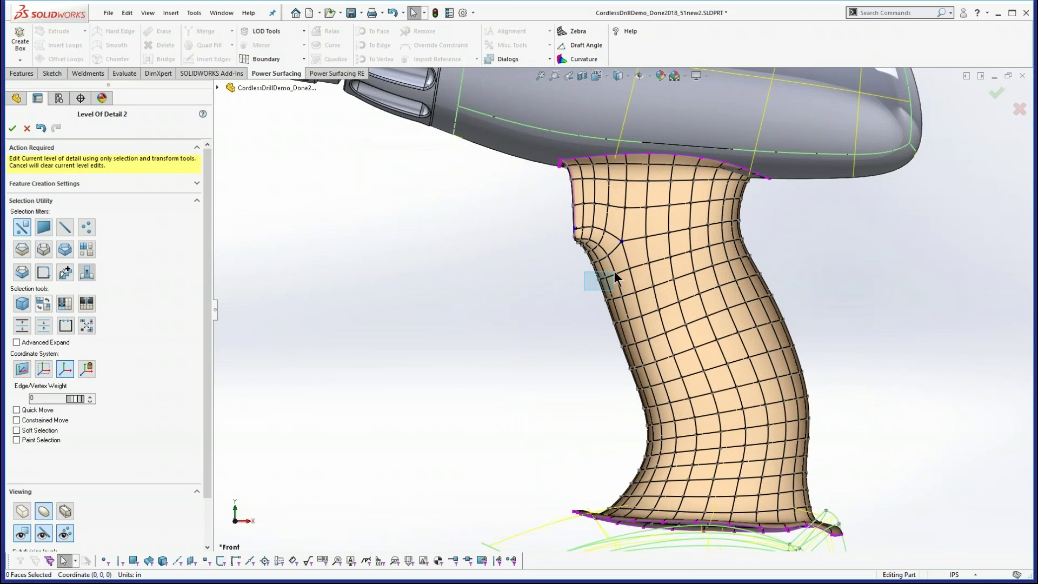
left_click_drag(618, 268, 616, 268)
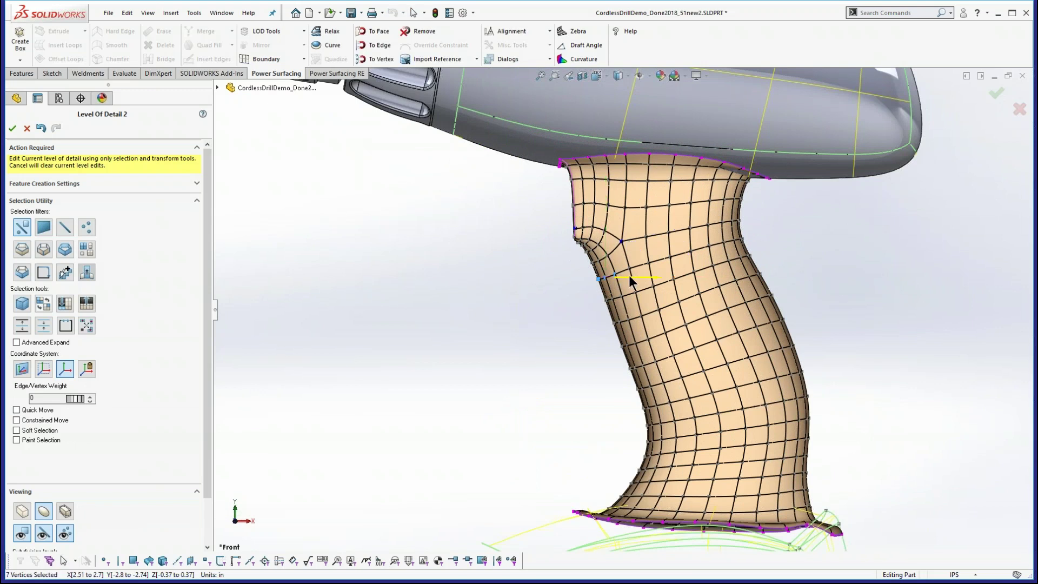
left_click(627, 275)
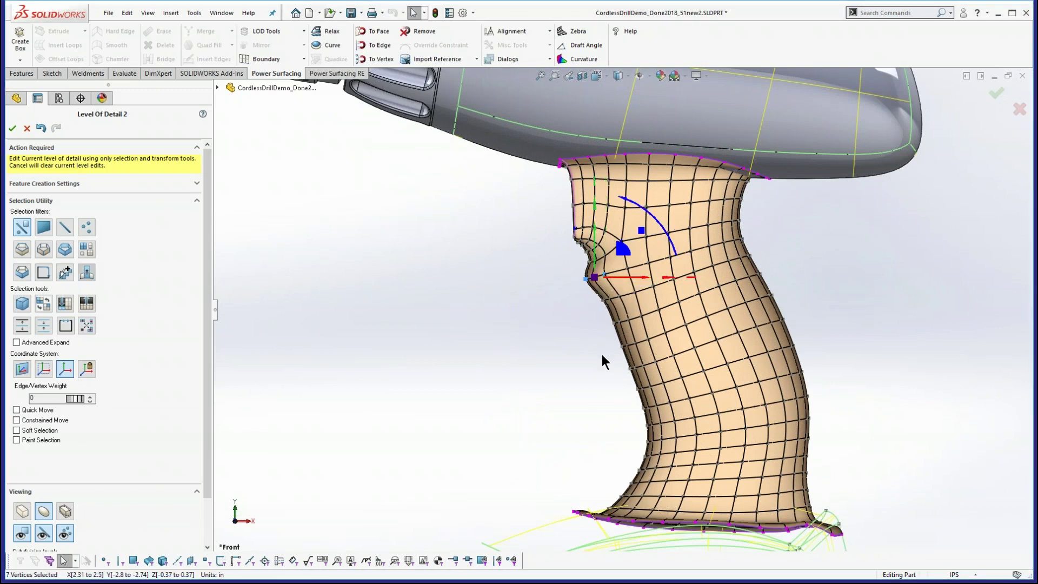
left_click_drag(609, 354, 644, 345)
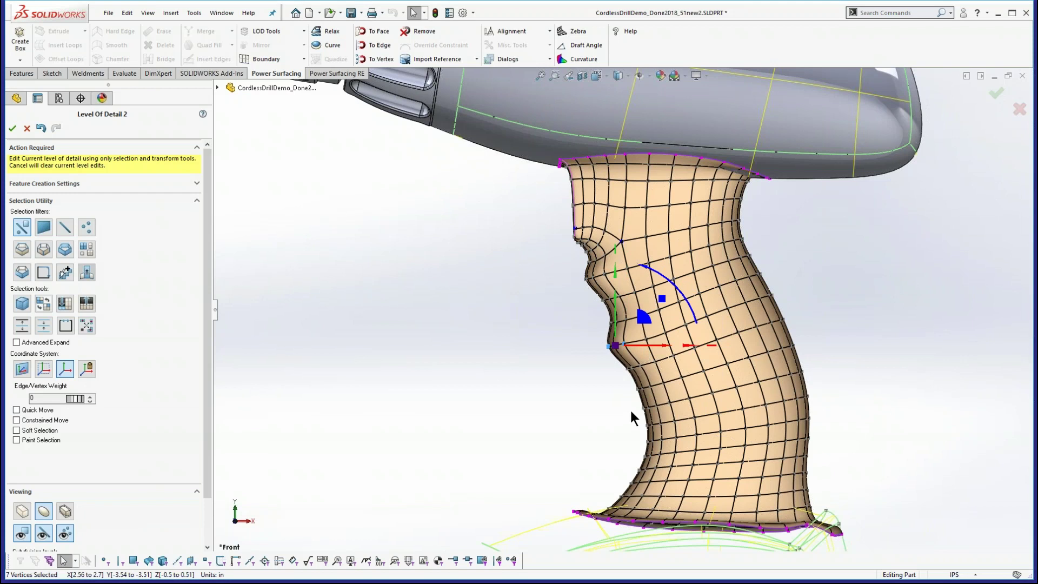
left_click_drag(632, 416, 657, 406)
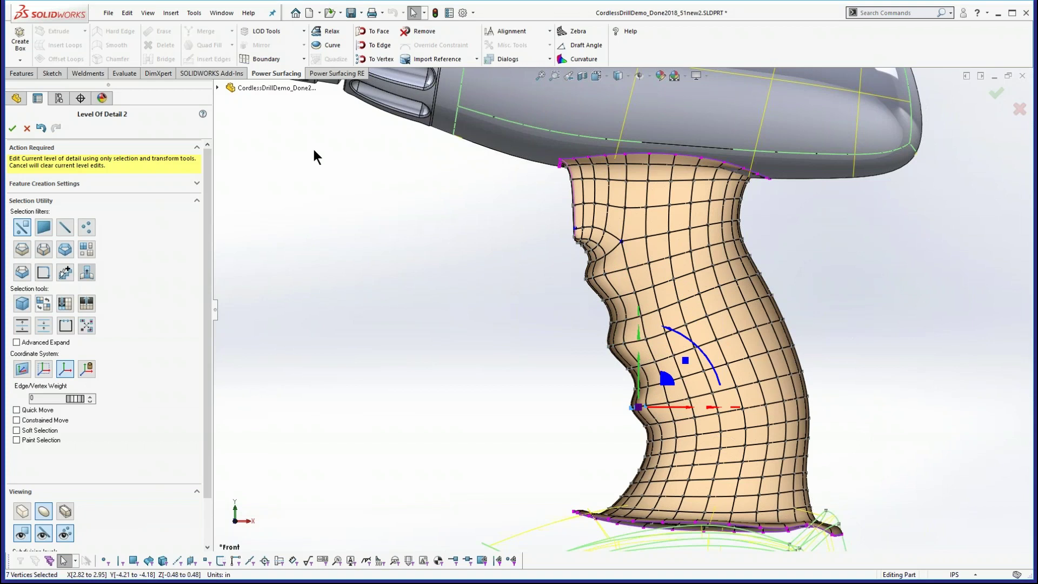
left_click(12, 129)
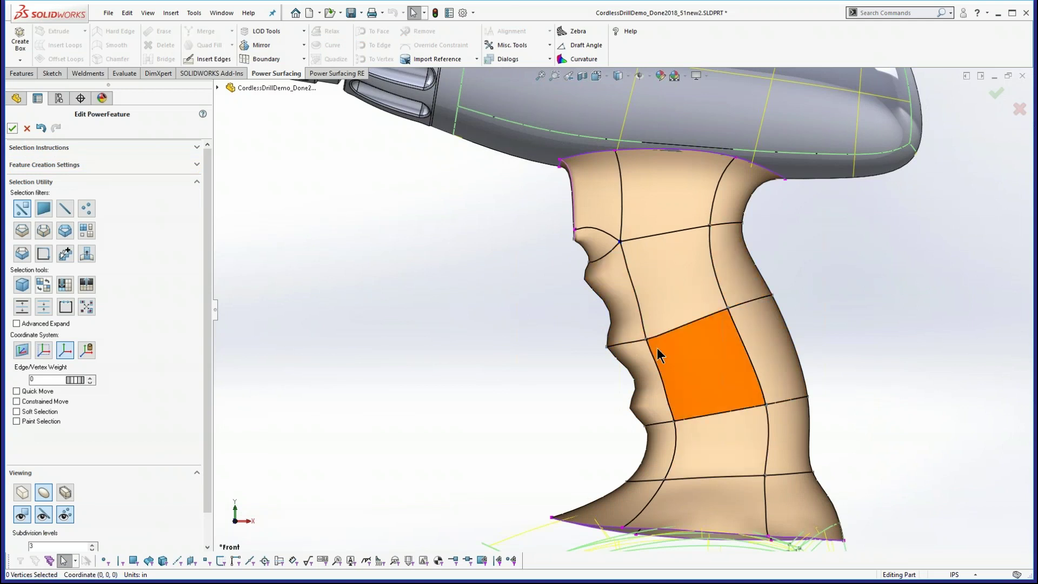
- Set the subdivision levels to 5 and slightly reposition the three coarse-level vertices at mid-height on the handle's front side
scroll(210, 324, "down", 2)
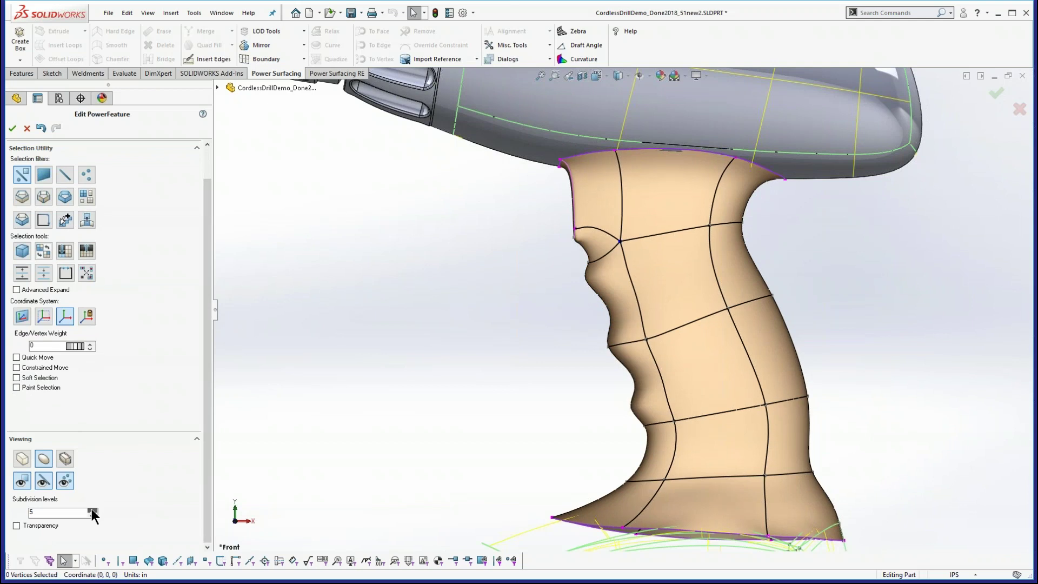
left_click_drag(589, 362, 678, 307)
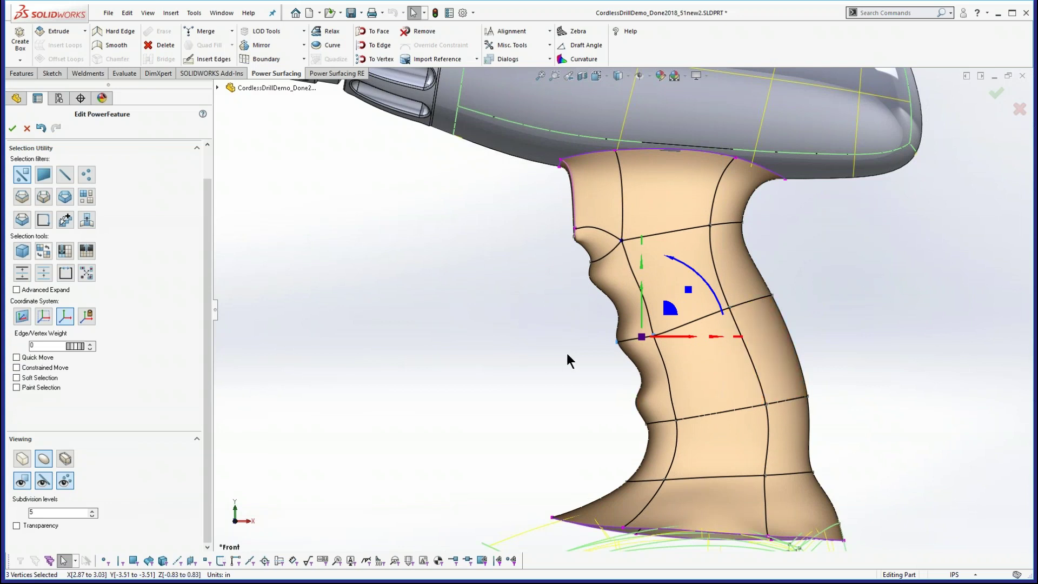
left_click_drag(670, 308, 669, 306)
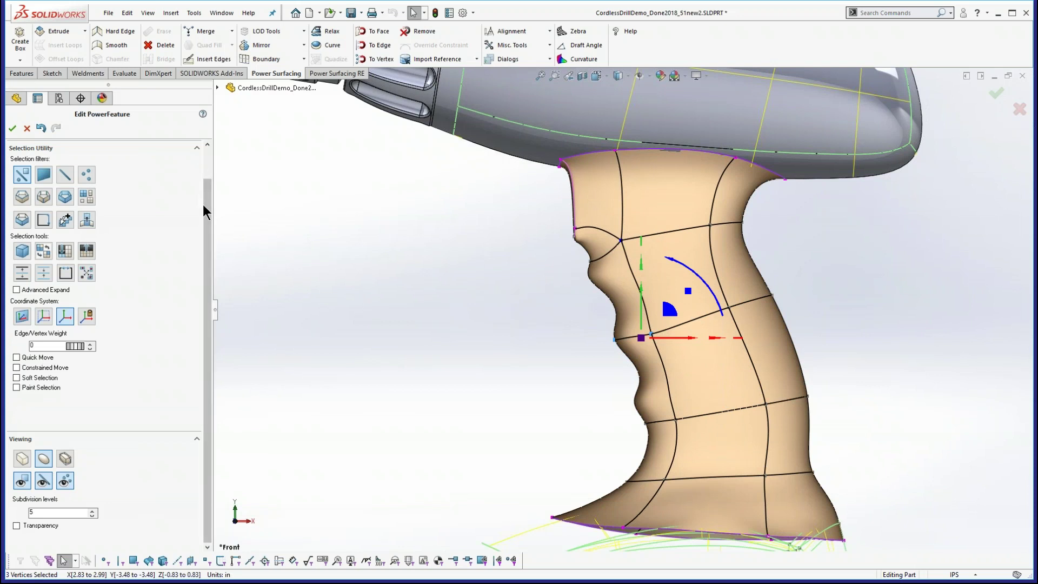
left_click_drag(205, 208, 207, 152)
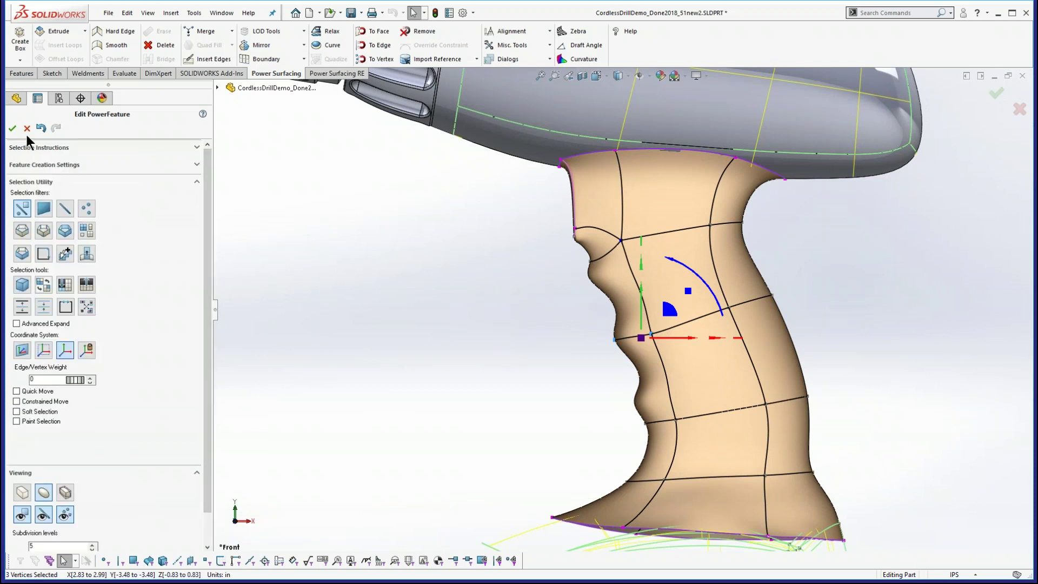
- Accept the handle's PowerFeature edits so the drill rebuilds, and check the whole drill with its finger grips
left_click(12, 129)
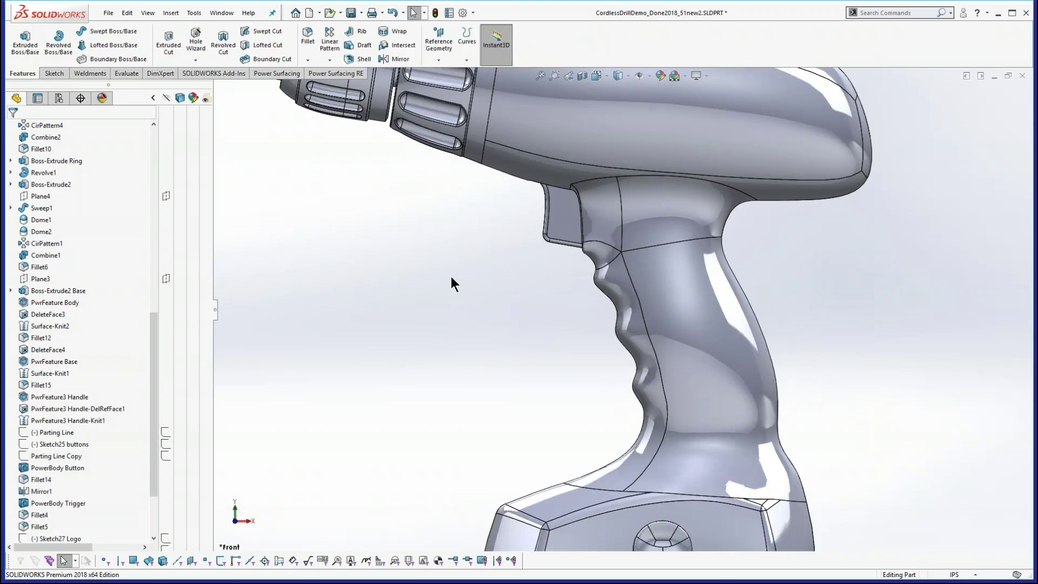
scroll(451, 287, "down", 5)
mouse_move(454, 294)
middle_mouse_down()
mouse_move(462, 321)
mouse_move(399, 287)
mouse_move(458, 306)
middle_mouse_up()
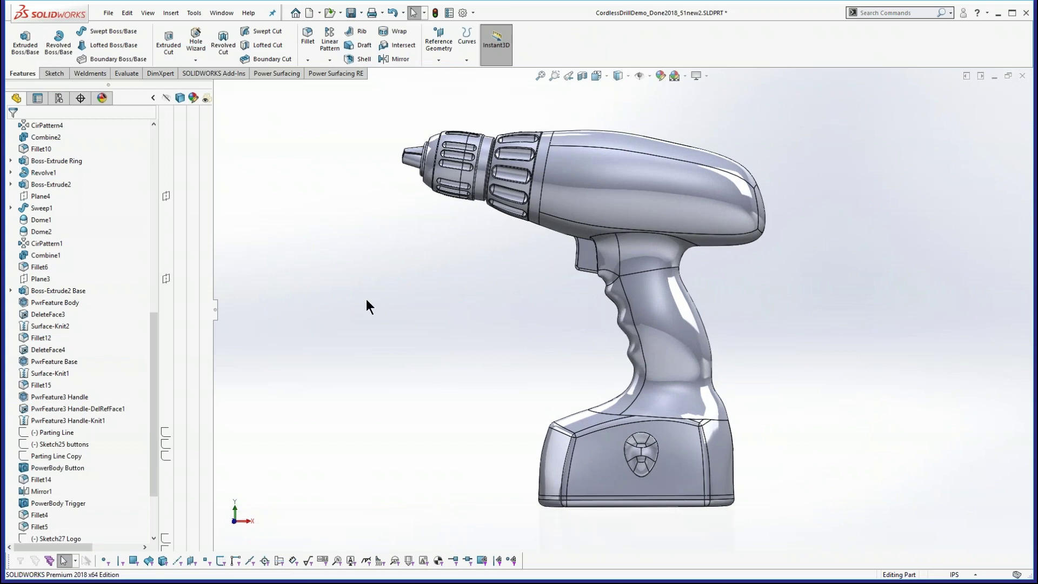
left_click_drag(154, 339, 182, 395)
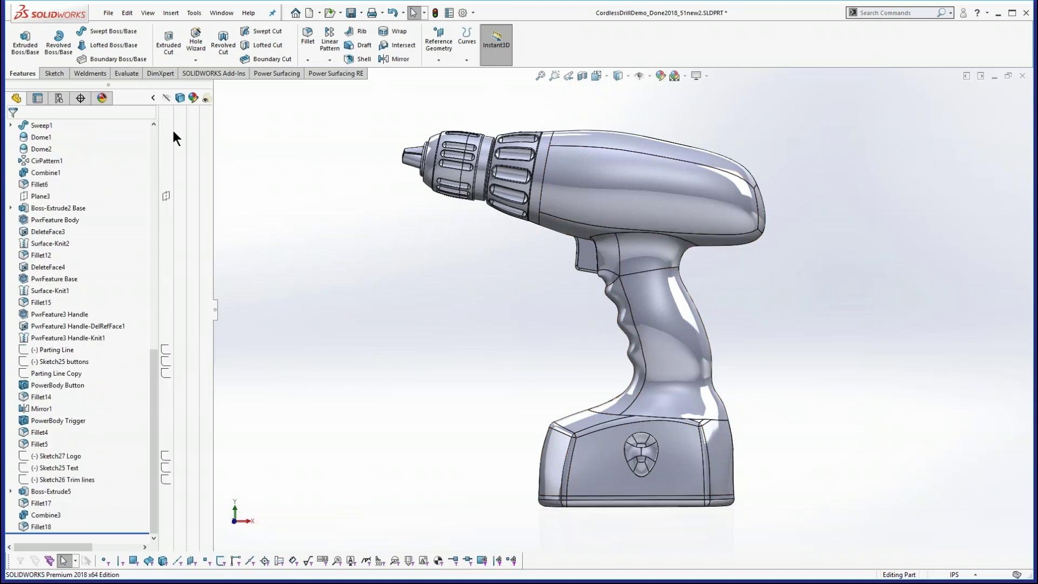
- Close the cordless drill part without saving its changes
left_click(109, 12)
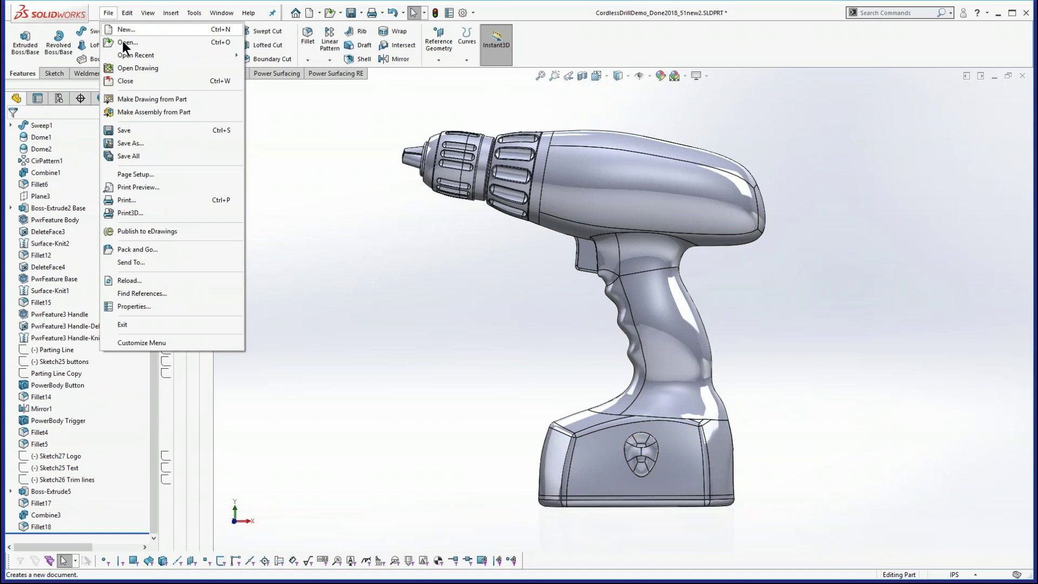
left_click(135, 80)
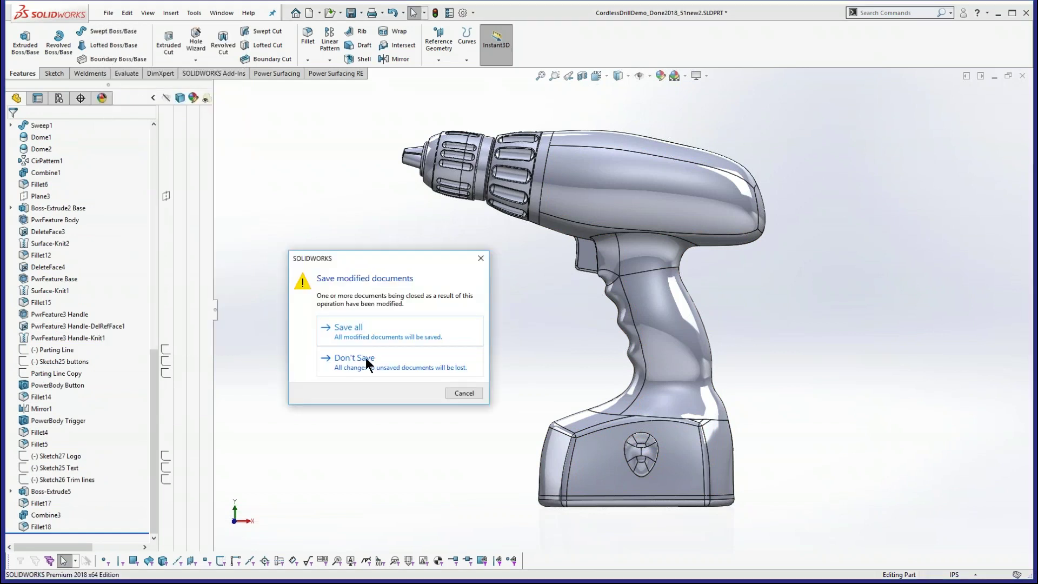
left_click(365, 358)
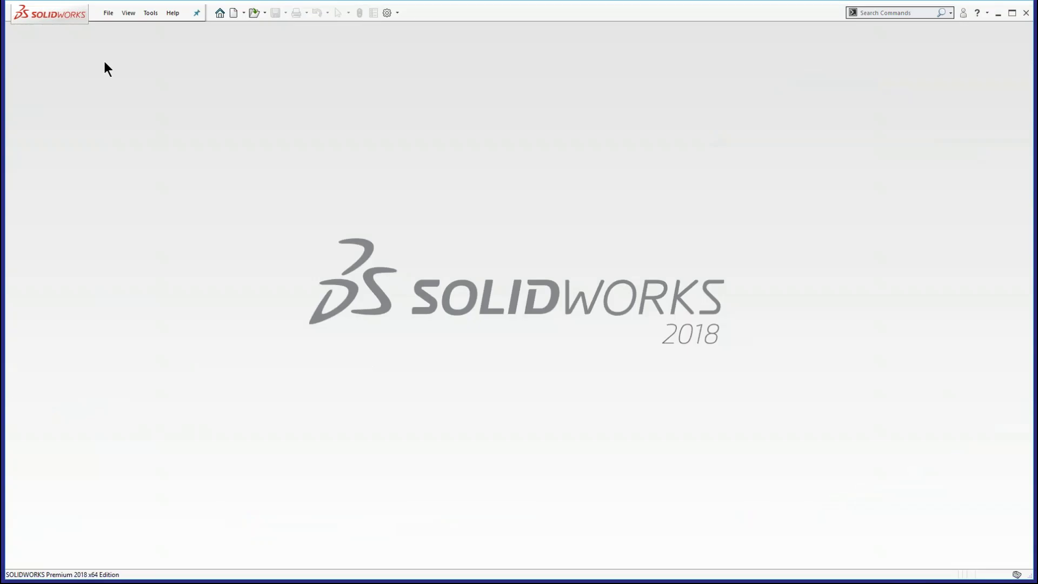
- Open the recent part RedDrone_Reveal_5_NoMat.SLDPRT and view the complete drone from an angle
left_click(109, 12)
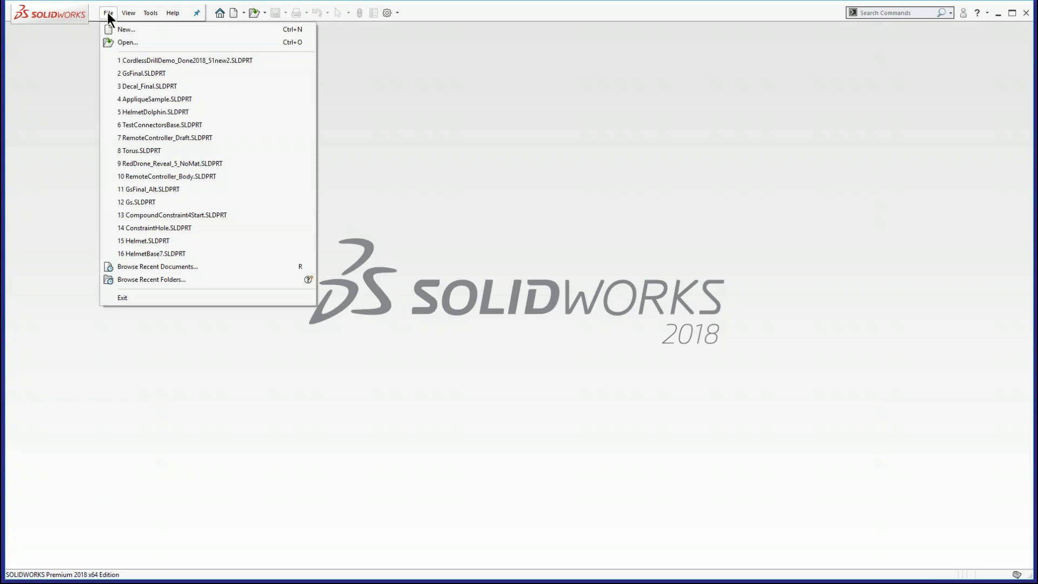
left_click(161, 163)
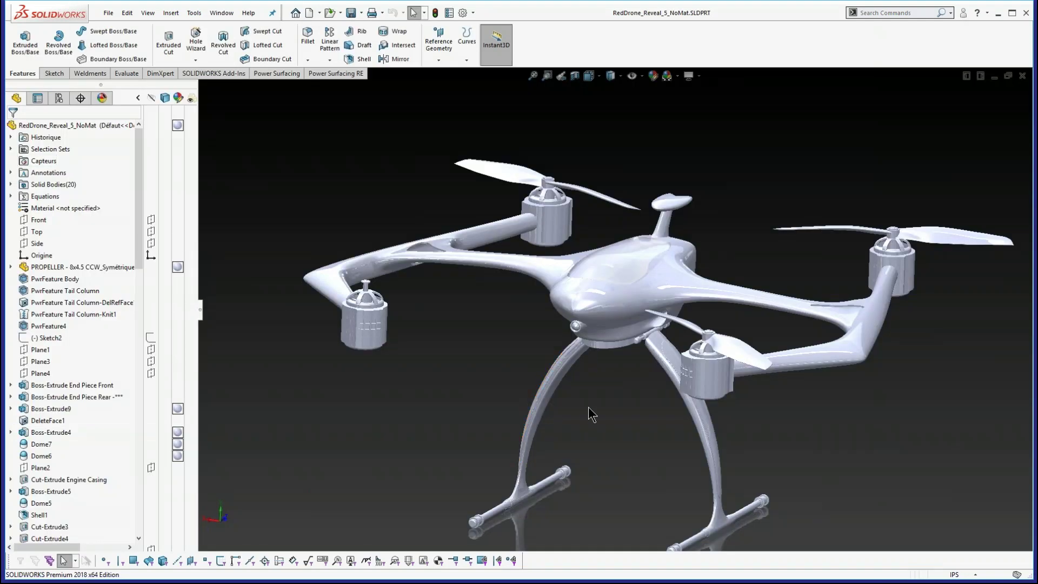
middle_click_drag(650, 439, 542, 416)
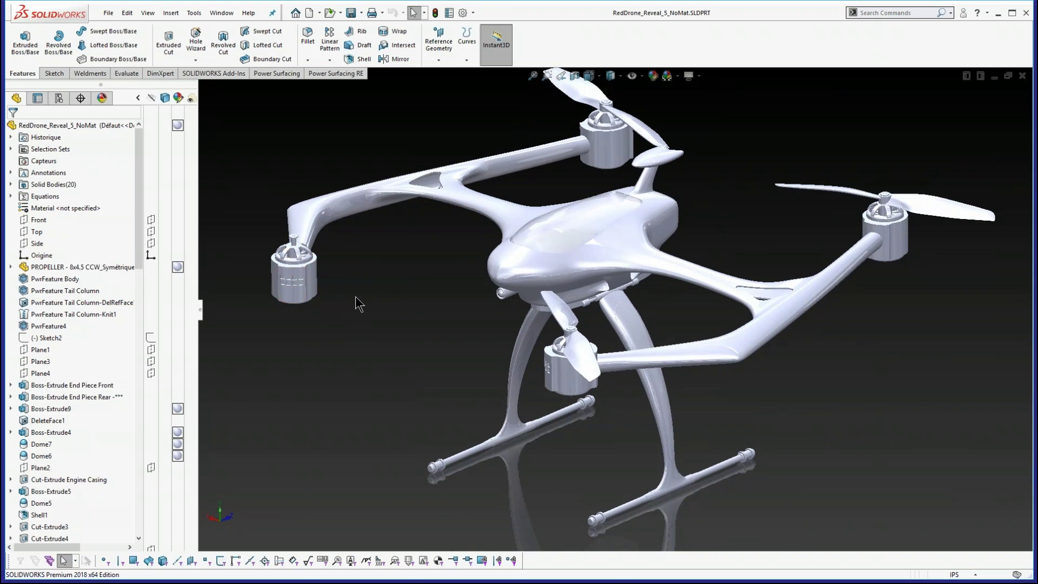
middle_click_drag(377, 304, 380, 306)
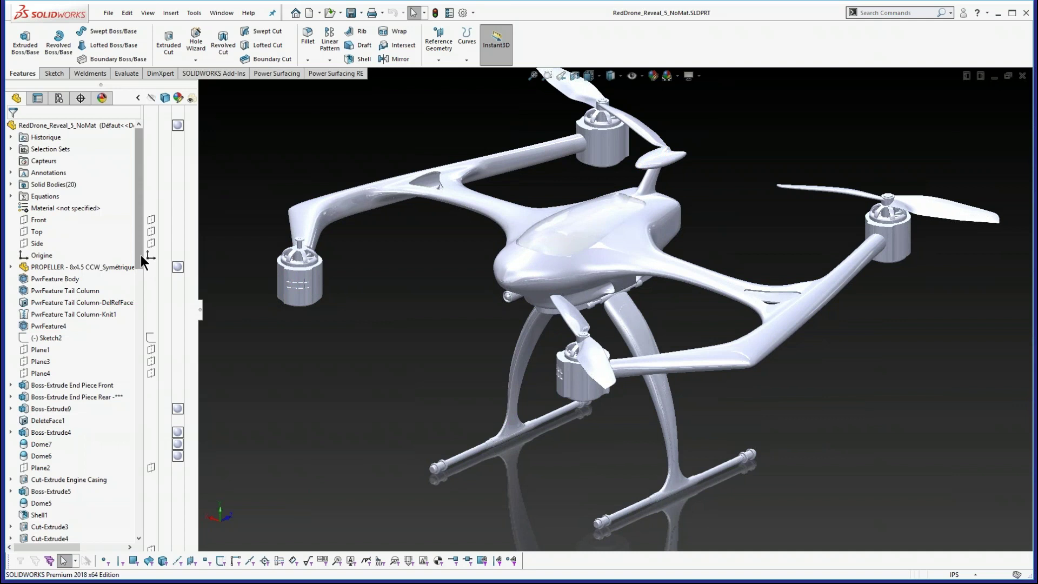
- Roll the drone's feature history back to just after PwrFeature Body to isolate the main body
left_click_drag(136, 259, 136, 529)
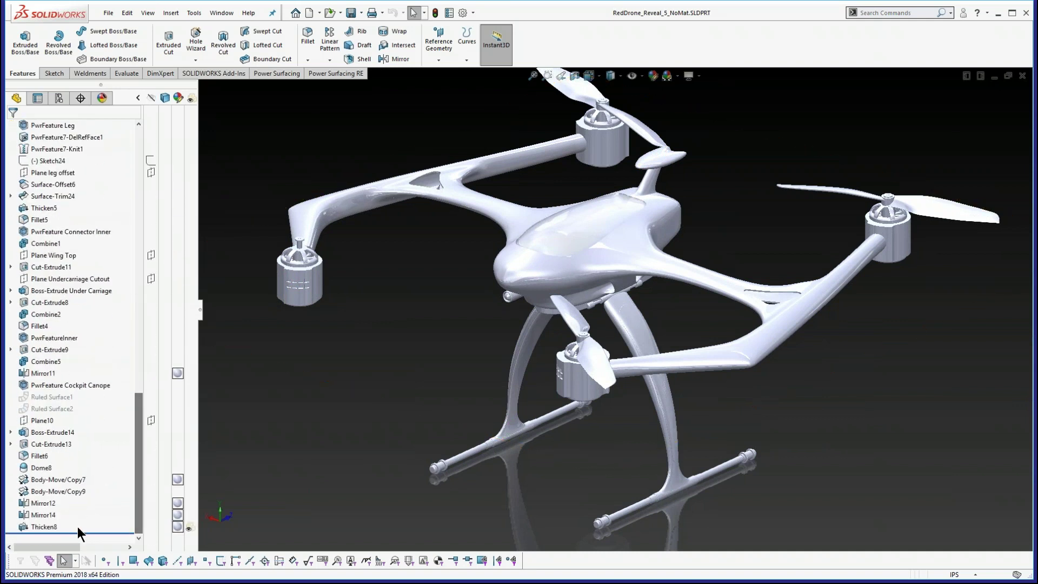
left_click_drag(81, 532, 113, 285)
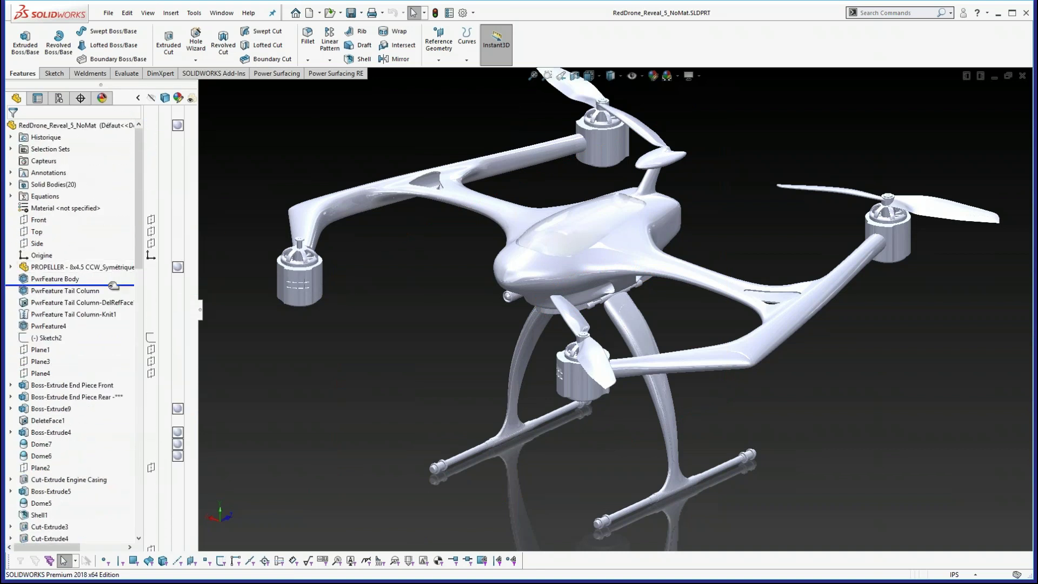
left_click_drag(113, 286, 106, 285)
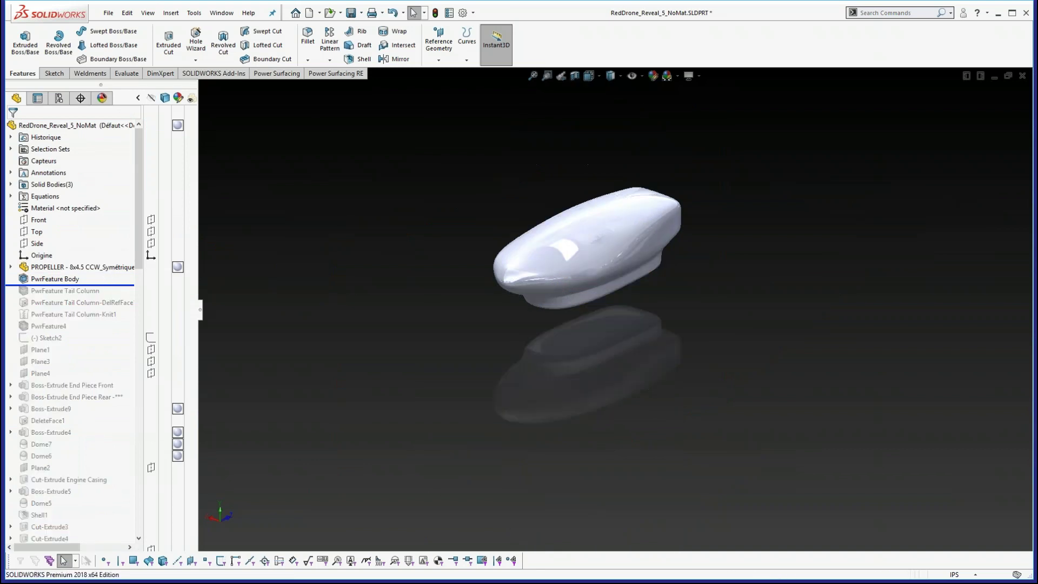
middle_click_drag(600, 364, 574, 321)
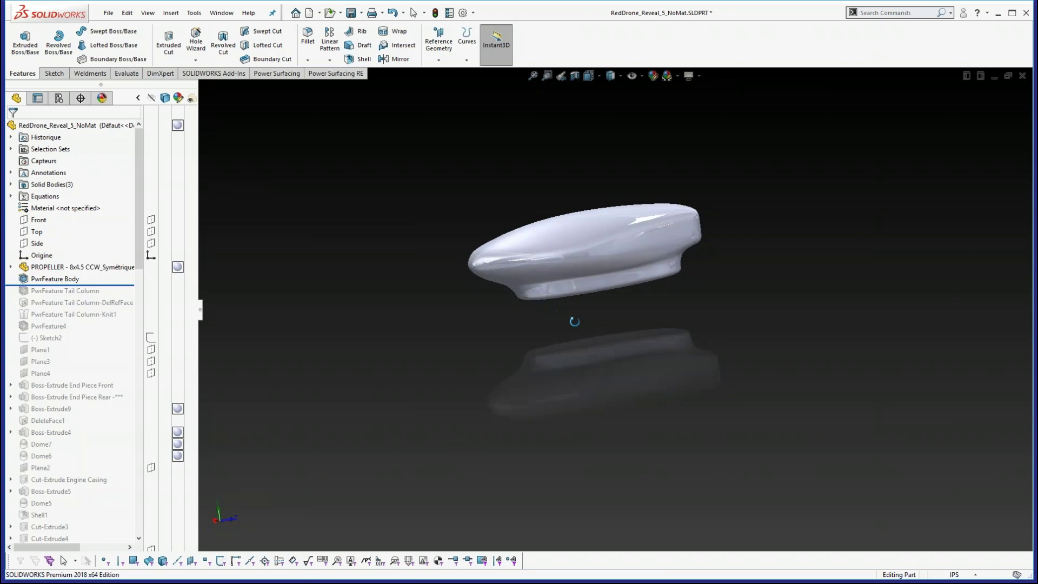
- Open PwrFeature Body in the mesh editor, examine its control mesh from several angles, and exit discarding changes
left_click(73, 279)
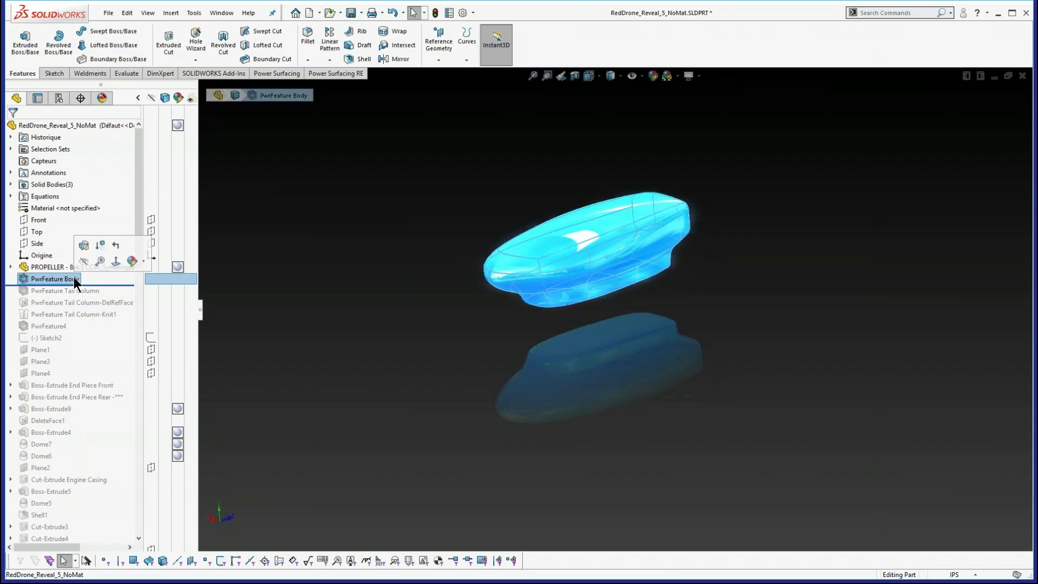
left_click(84, 247)
middle_click_drag(552, 302, 584, 310)
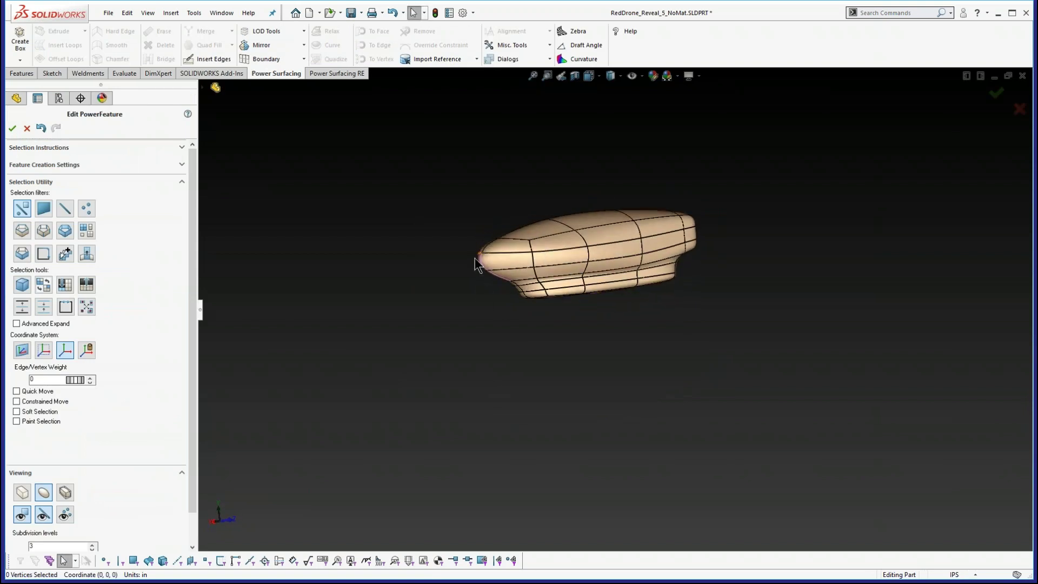
middle_click_drag(598, 348, 551, 416)
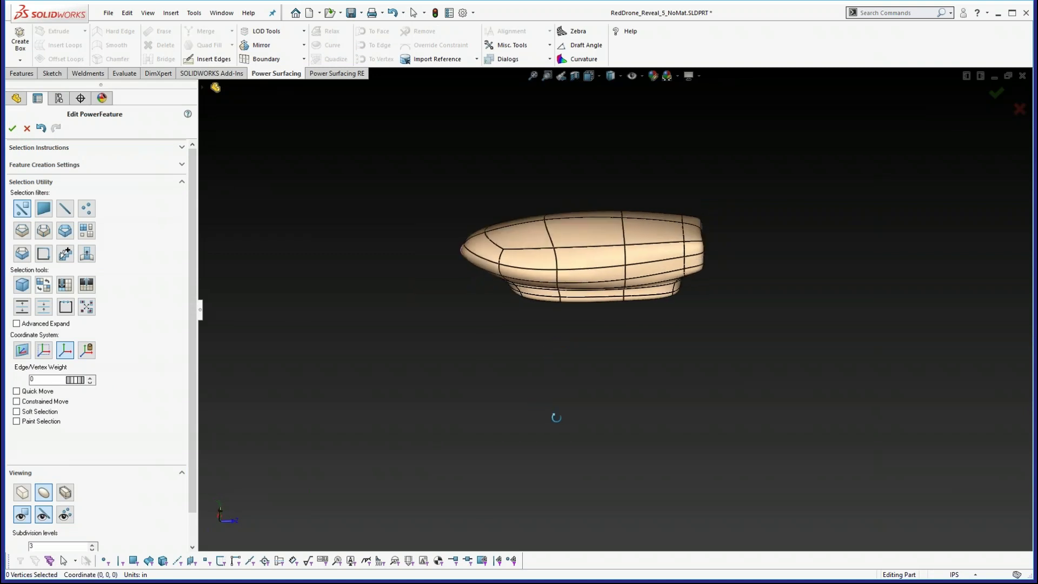
left_click(27, 128)
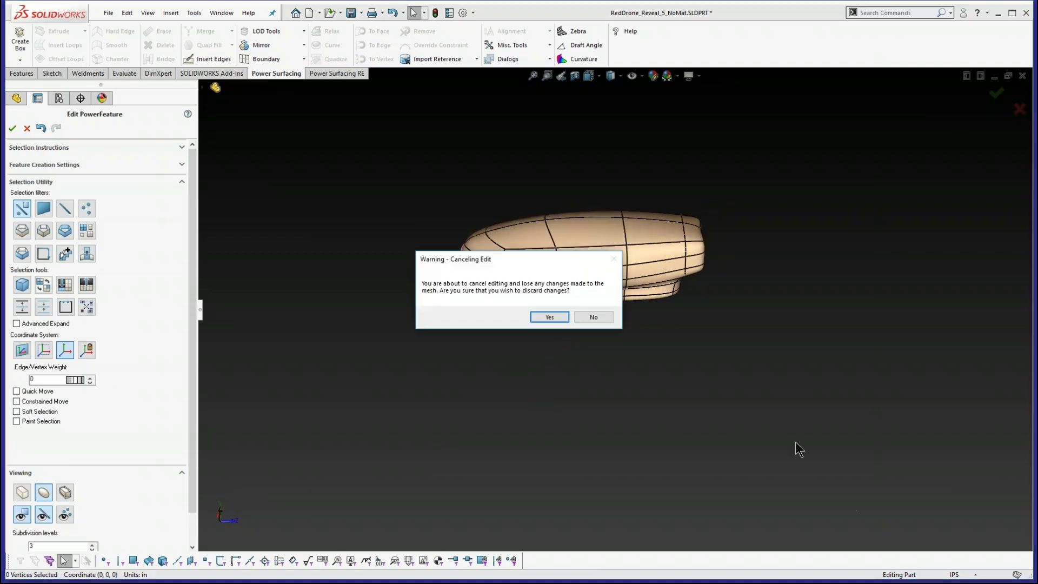
left_click(549, 317)
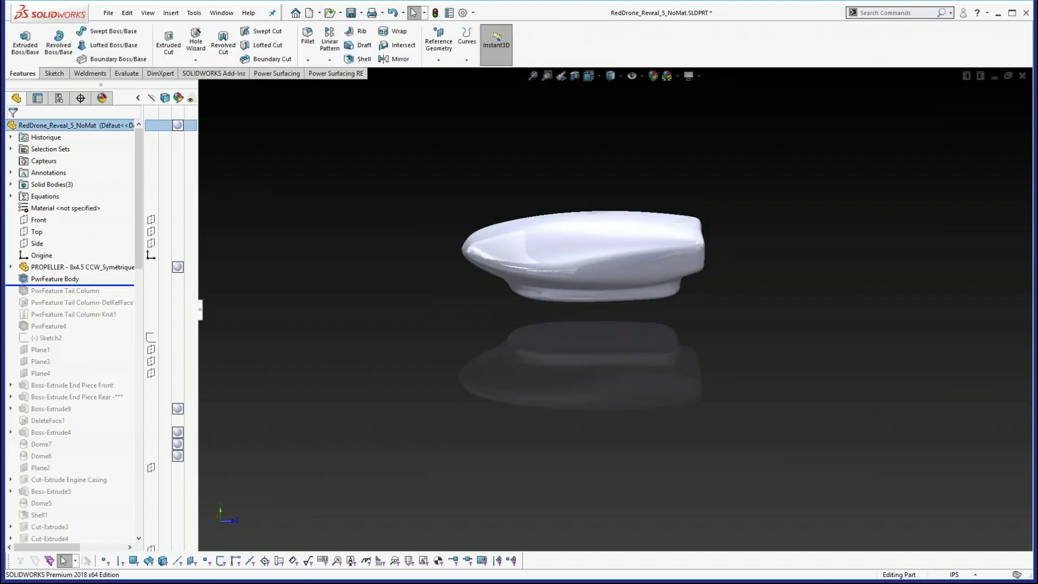
- Roll the history forward to include PwrFeature Tail Column-Knit1 and display the model shaded with edges
left_click_drag(119, 286, 113, 319)
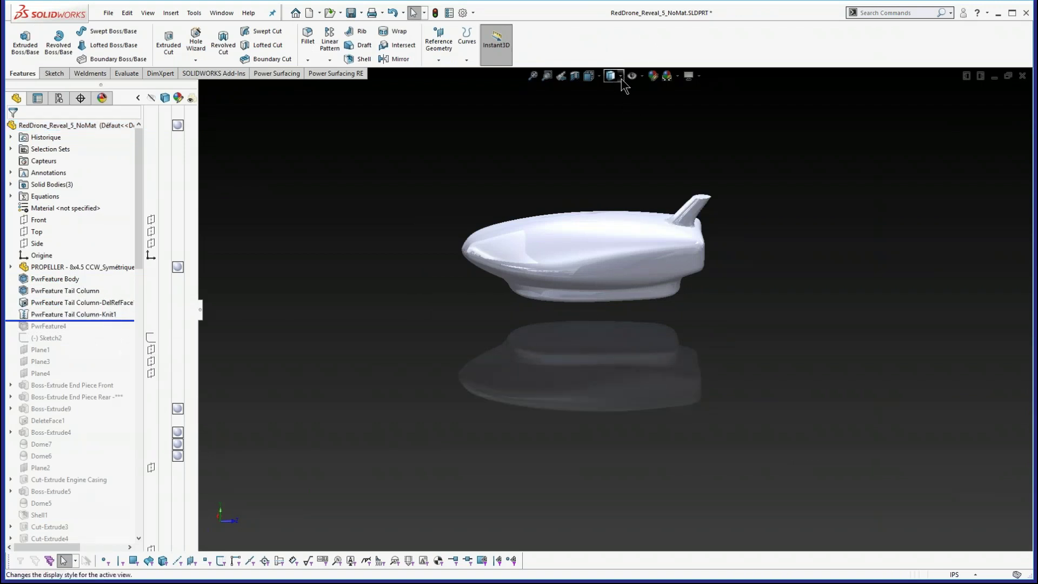
left_click(621, 79)
left_click(612, 92)
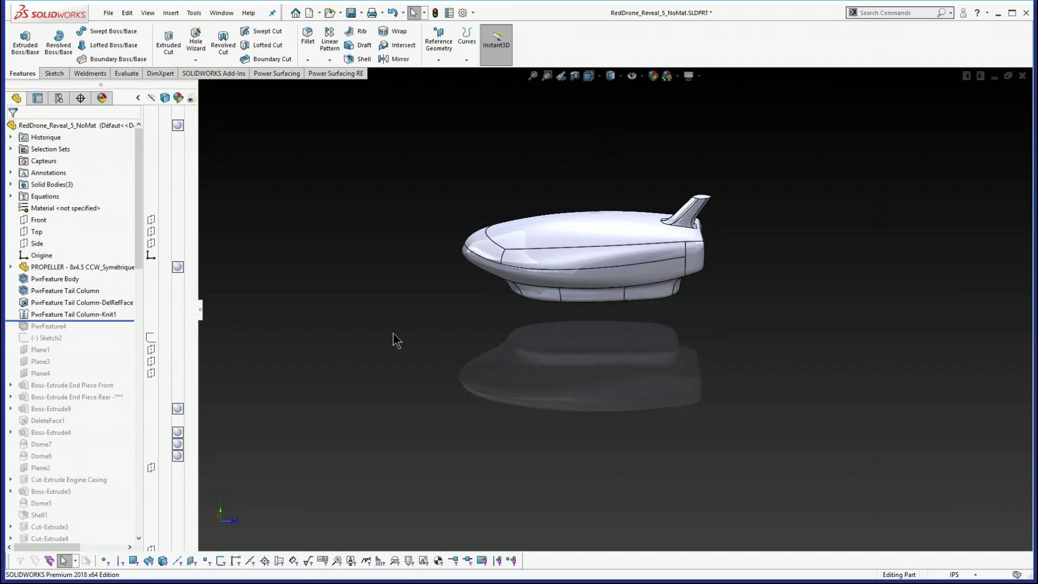
middle_click_drag(417, 308, 424, 325)
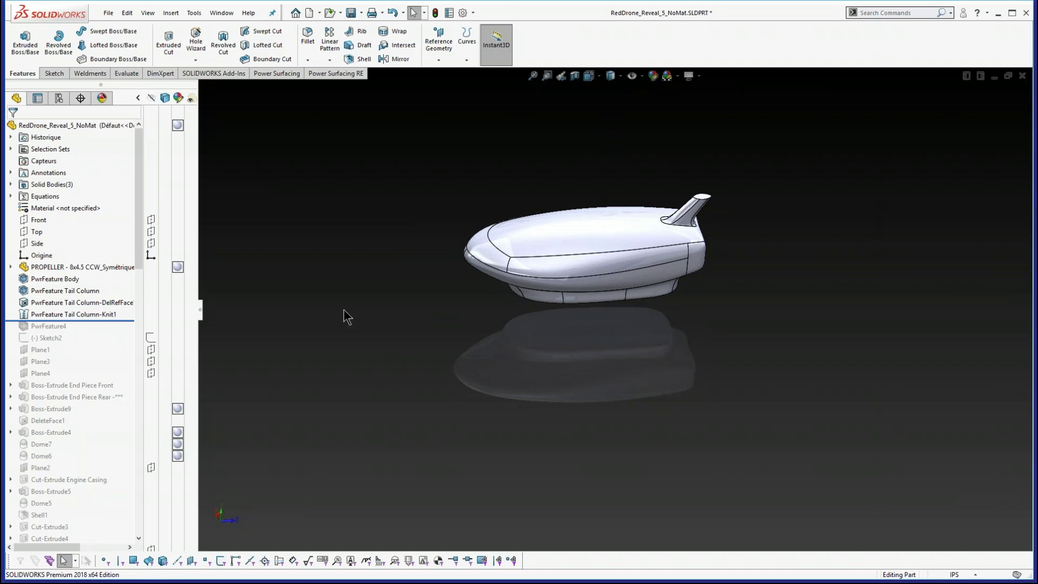
- Roll the history forward to include PwrFeature4 on top of the tail column
left_click_drag(90, 320, 98, 339)
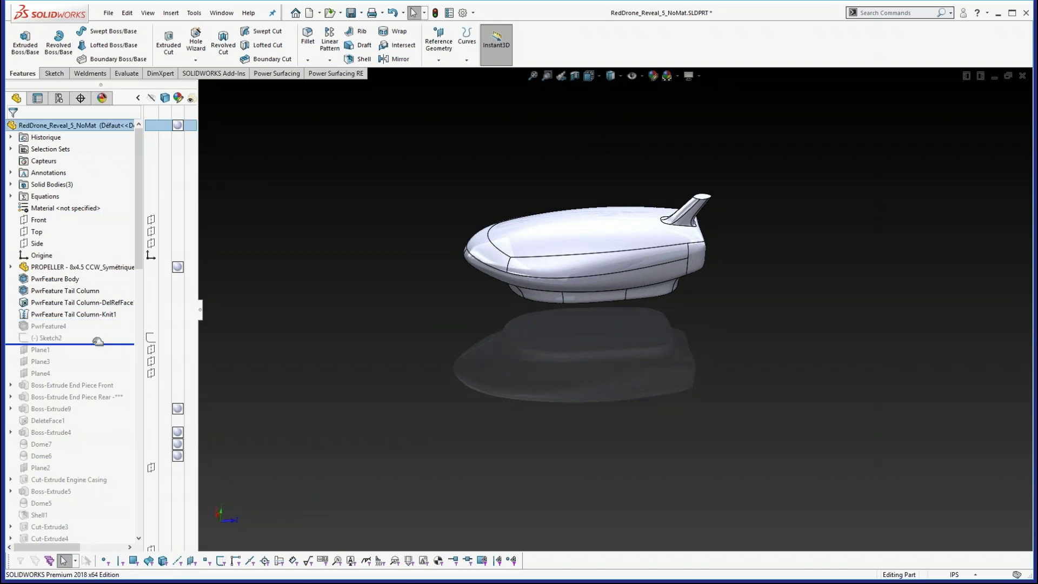
left_click_drag(100, 339, 99, 332)
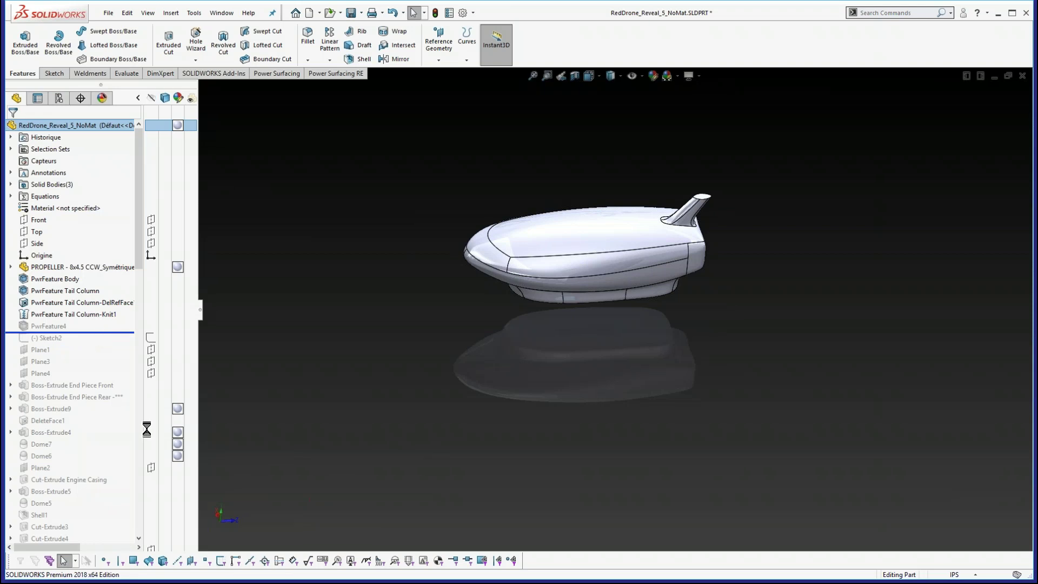
middle_click_drag(501, 384, 525, 354)
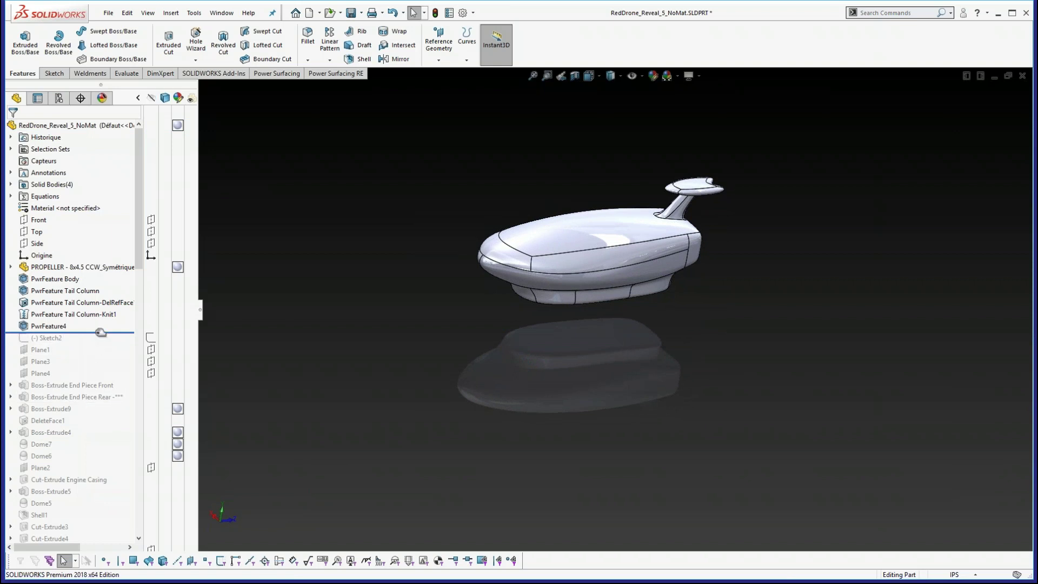
- Roll the history forward through the motor and casing features to just after Cut-Extrude Motor
left_click_drag(102, 331, 103, 442)
scroll(102, 442, "down", 4)
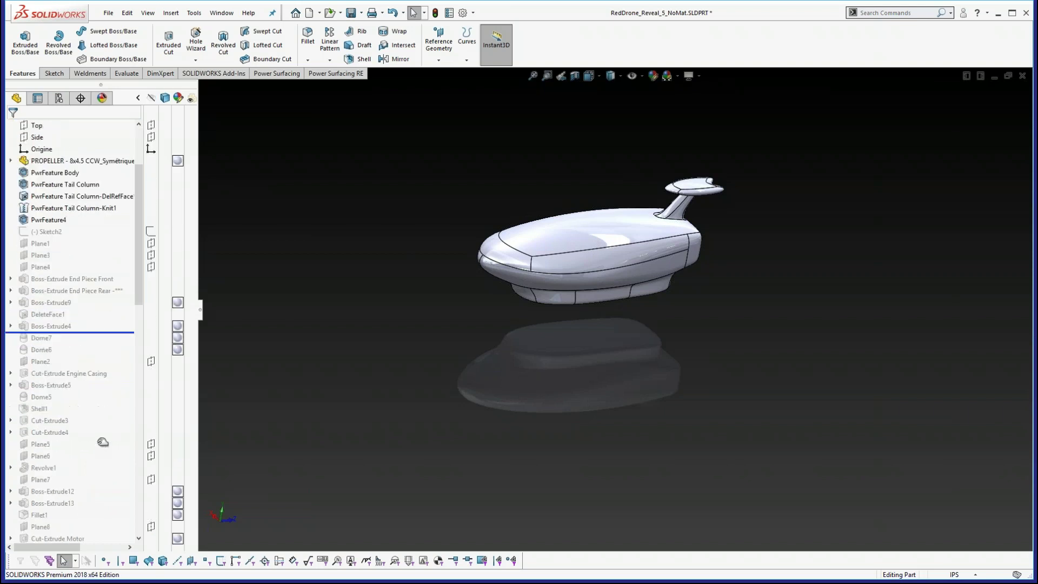
left_click_drag(103, 442, 107, 468)
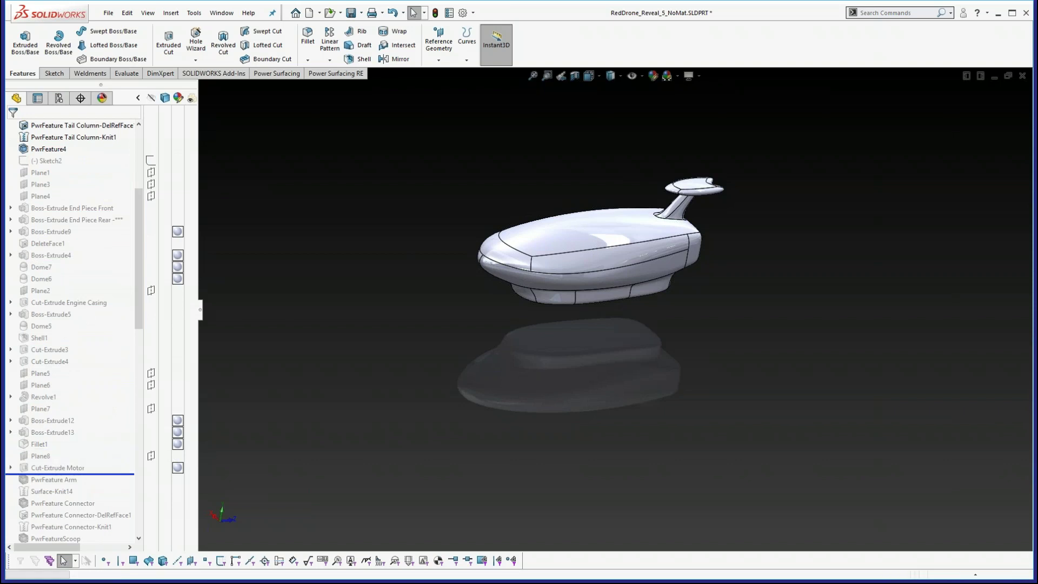
- Show Sketch2 and examine the rotor and arm layout around the drone body from above
left_click_drag(138, 294, 138, 226)
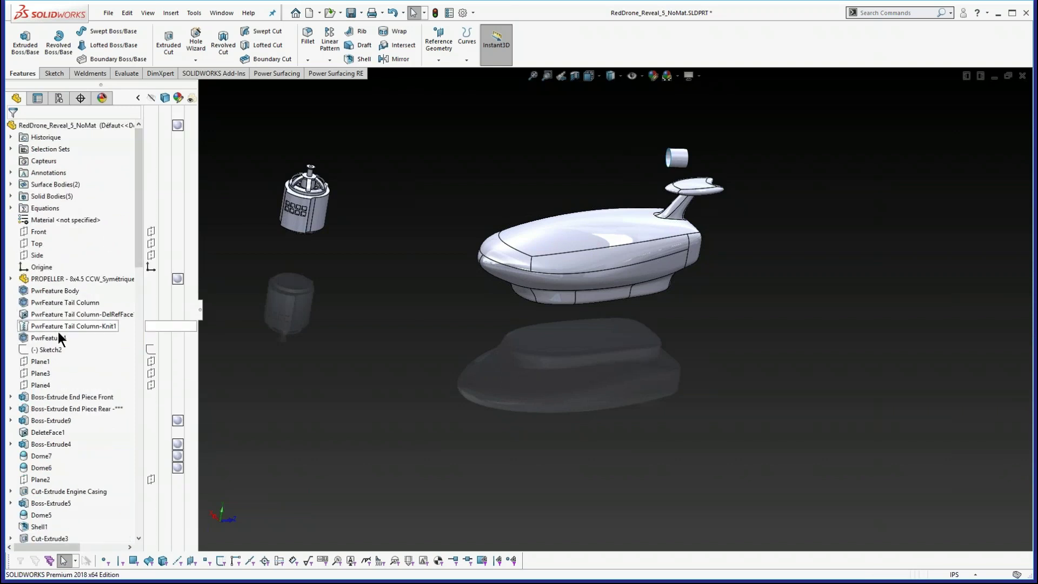
left_click(53, 349)
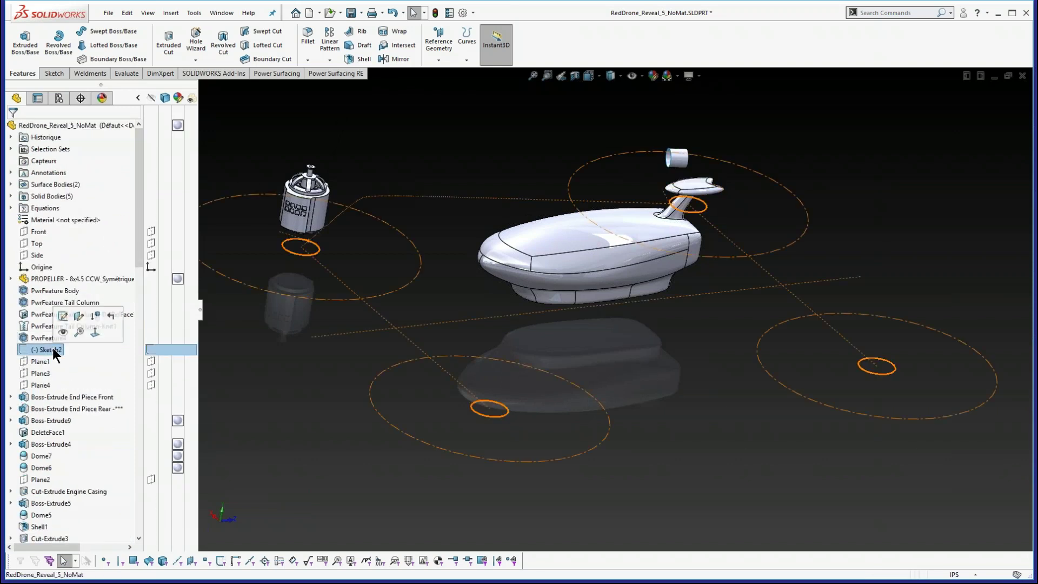
left_click(150, 350)
middle_click_drag(573, 373, 581, 414)
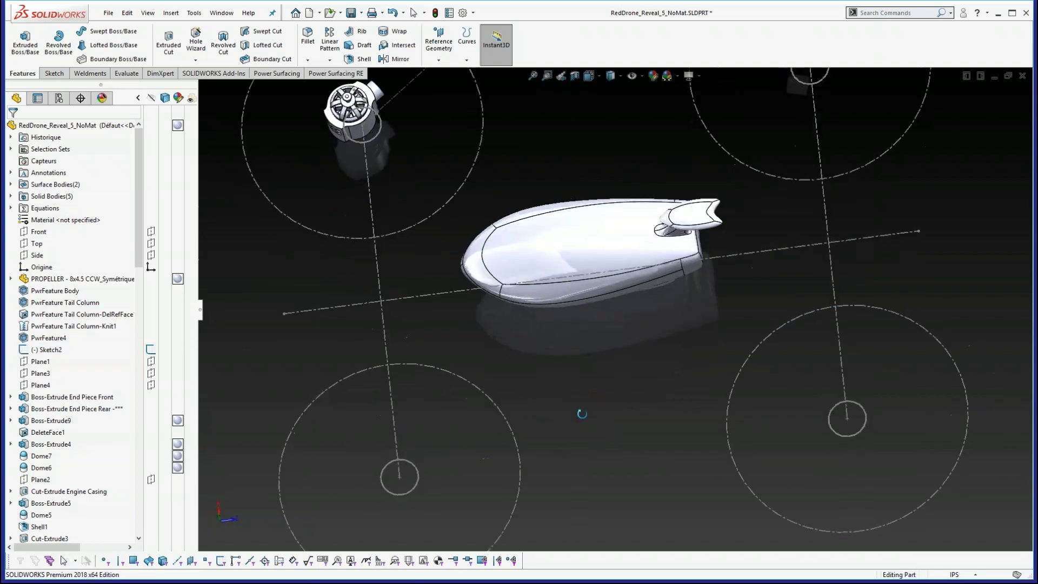
scroll(580, 170, "up", 3)
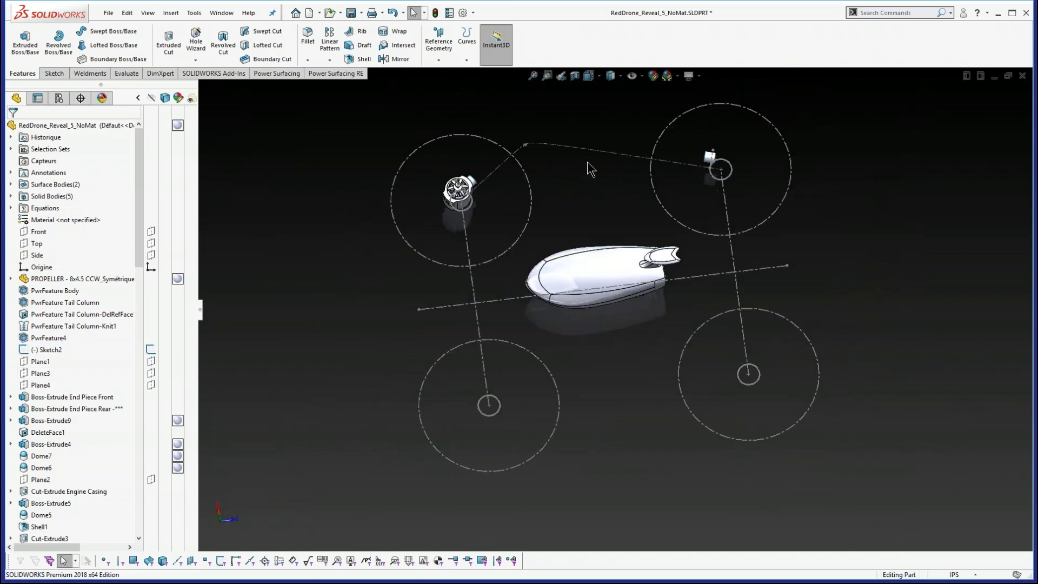
middle_click_drag(586, 166, 584, 222)
scroll(582, 214, "down", 1)
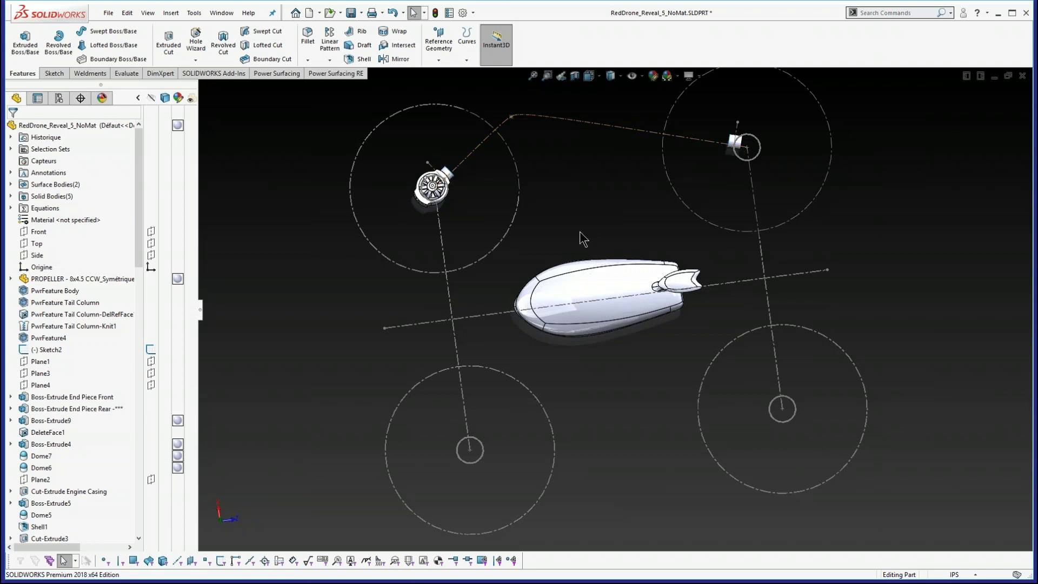
middle_click_drag(580, 230, 595, 185)
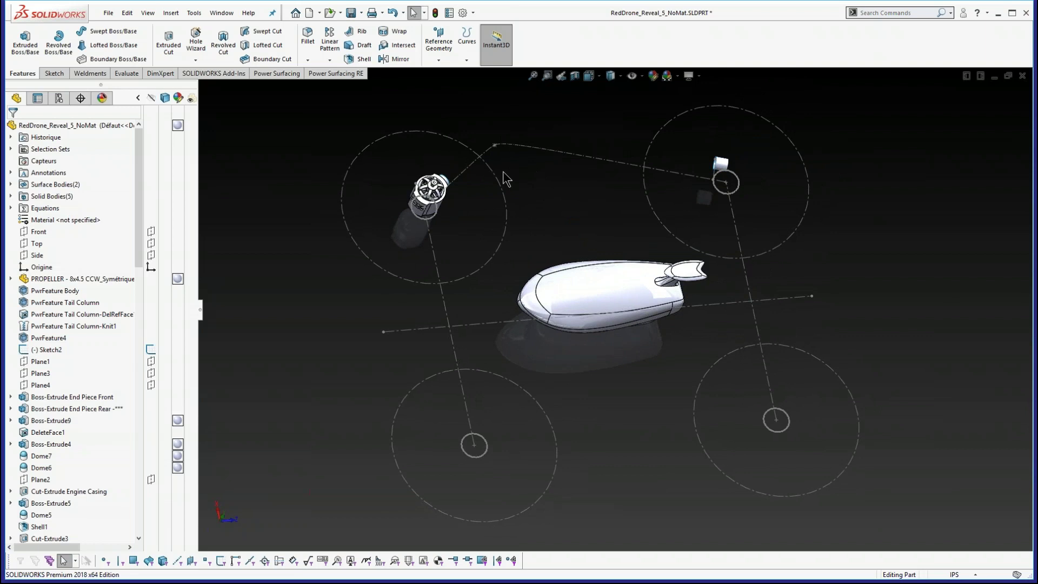
- Roll the history forward to include PwrFeature Arm, the arm joining the two motor positions
left_click_drag(139, 260, 132, 368)
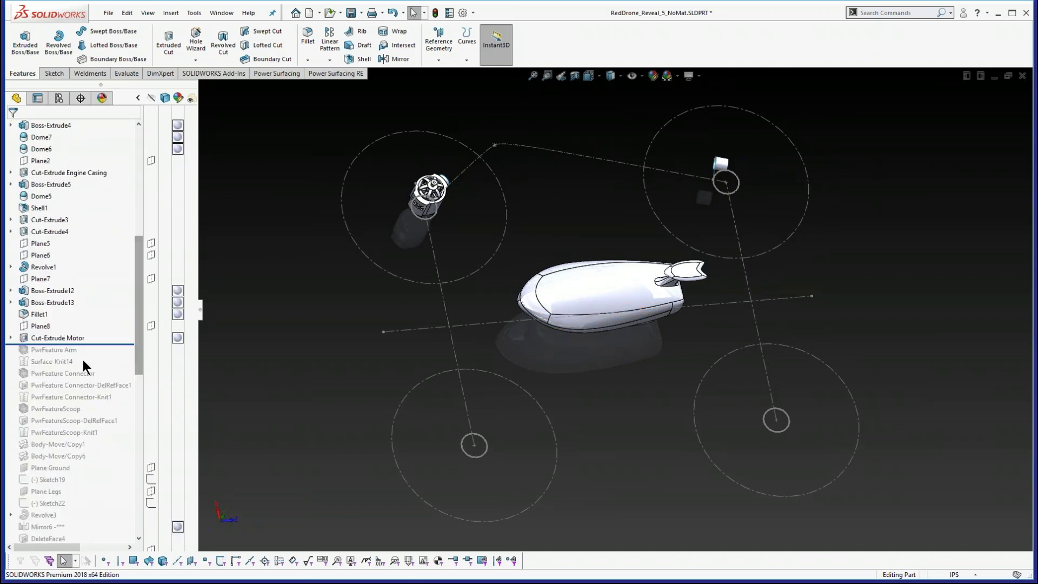
left_click_drag(81, 344, 93, 355)
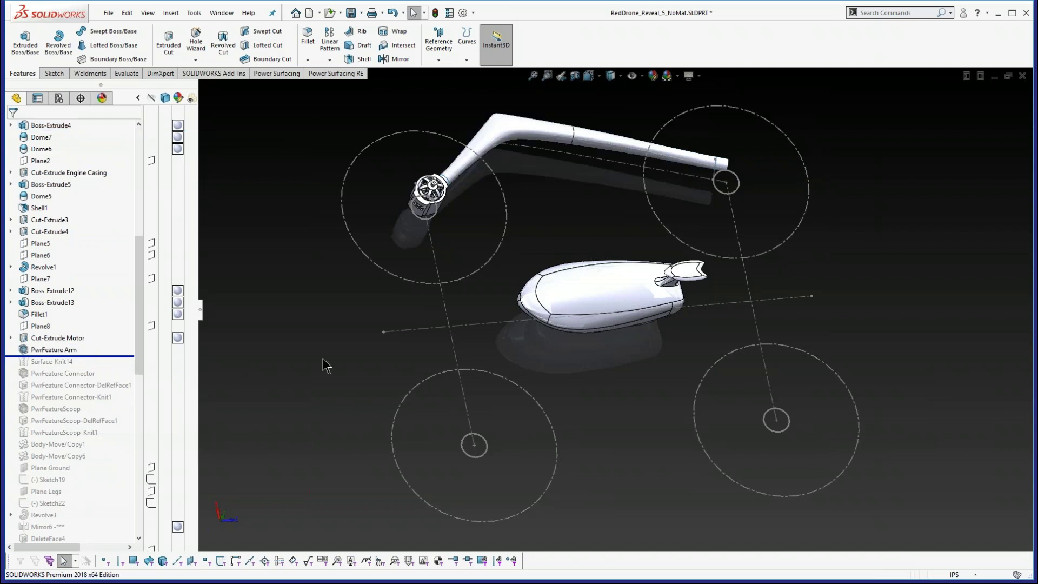
- Examine the arm from several angles and roll the history forward to include Surface-Knit14
middle_click_drag(637, 248, 570, 228)
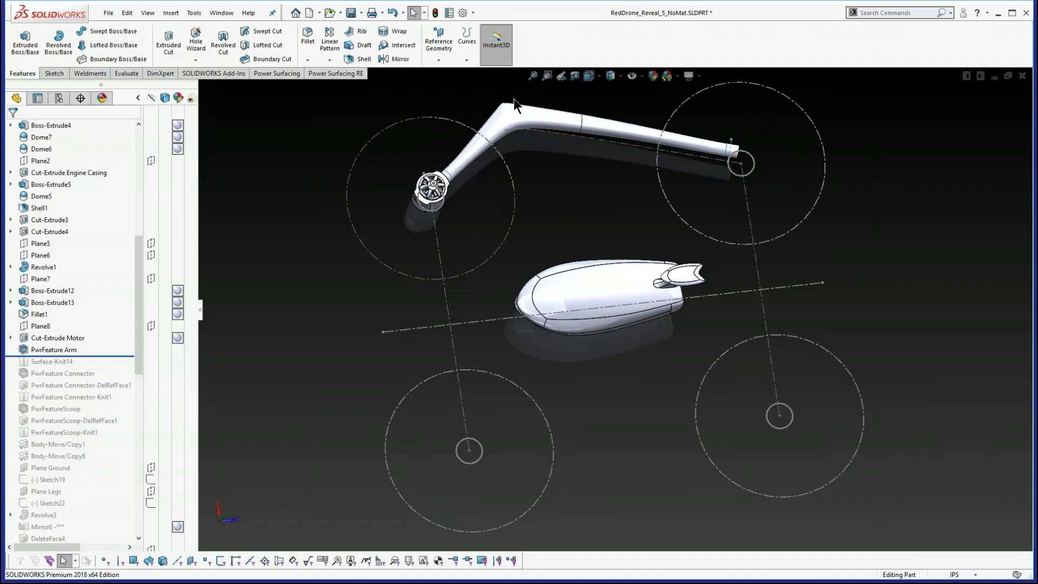
middle_click_drag(592, 195, 587, 224)
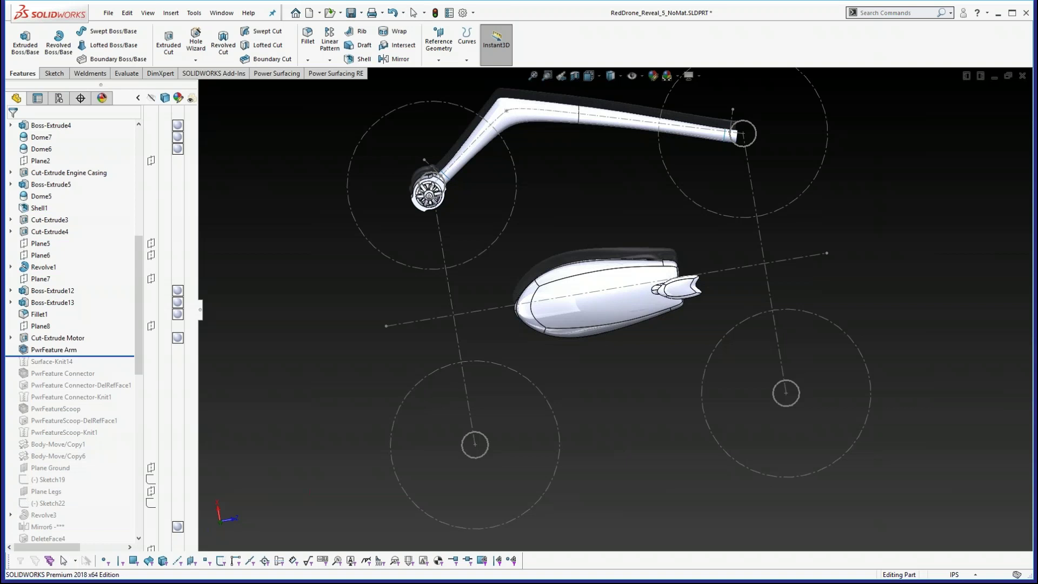
middle_click_drag(544, 212, 542, 162)
left_click_drag(114, 357, 118, 367)
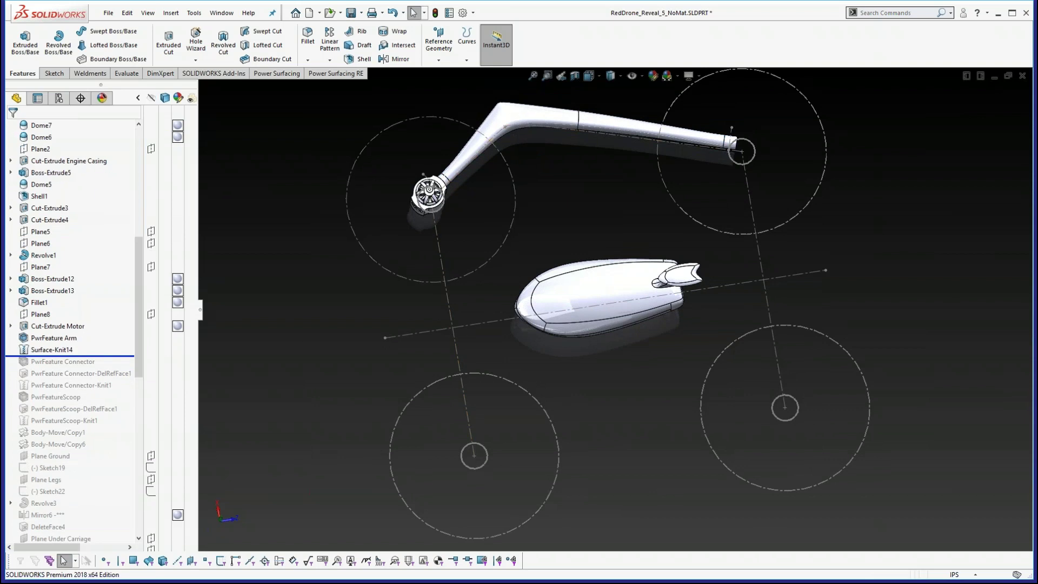
- Roll the history forward to include PwrFeature Connector-Knit1 and examine the connector joining the arm to the body
left_click_drag(138, 339, 136, 367)
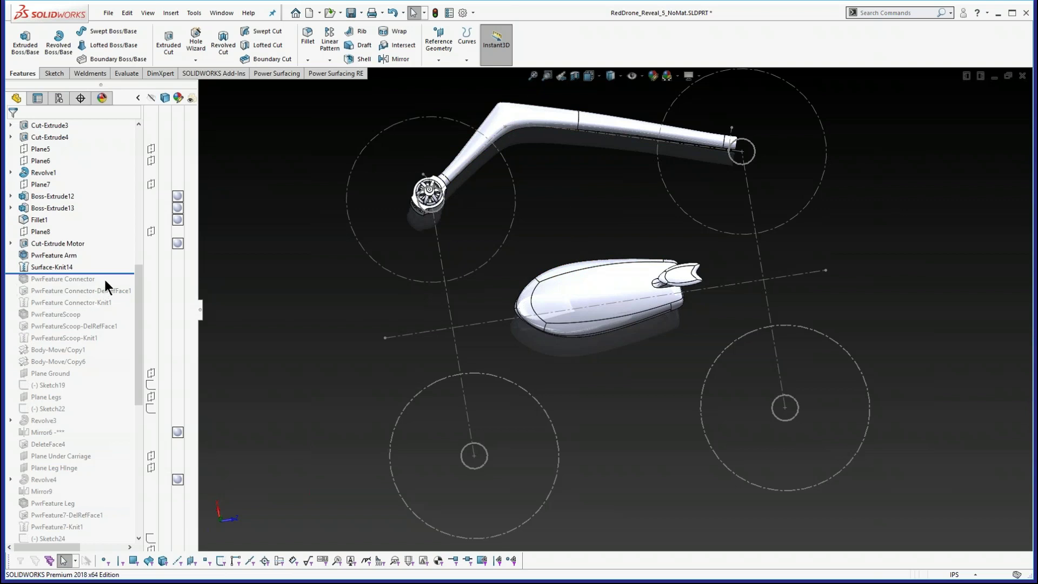
left_click_drag(105, 274, 114, 304)
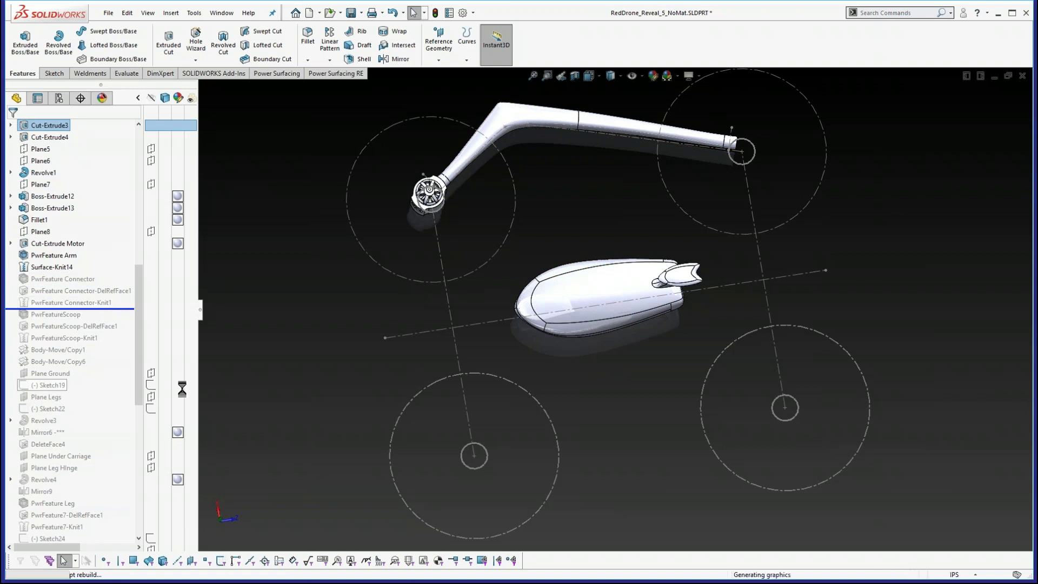
middle_click_drag(594, 408, 533, 252)
scroll(532, 252, "down", 2)
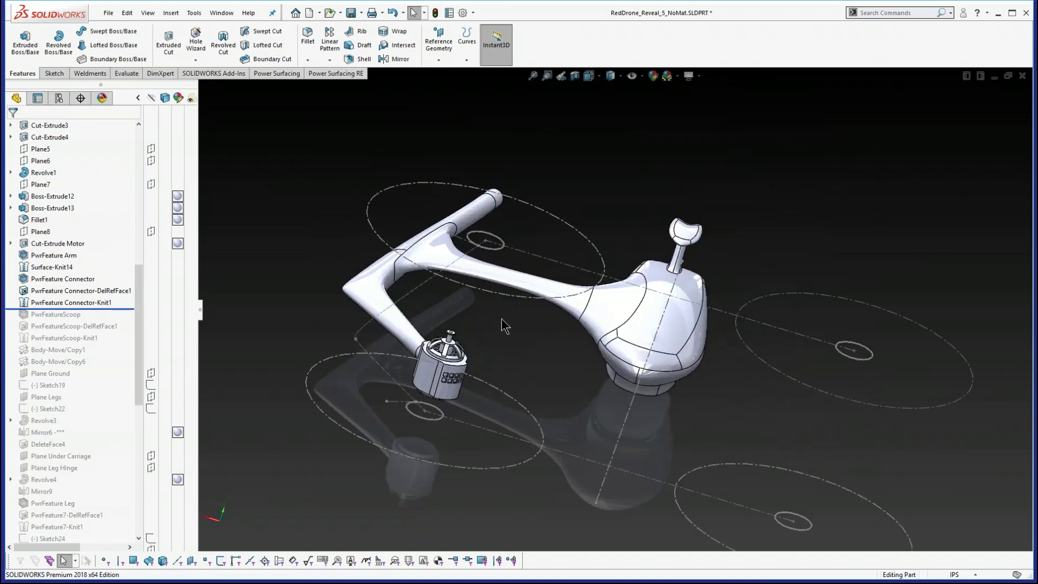
middle_click_drag(505, 335, 555, 320)
scroll(557, 325, "up", 2)
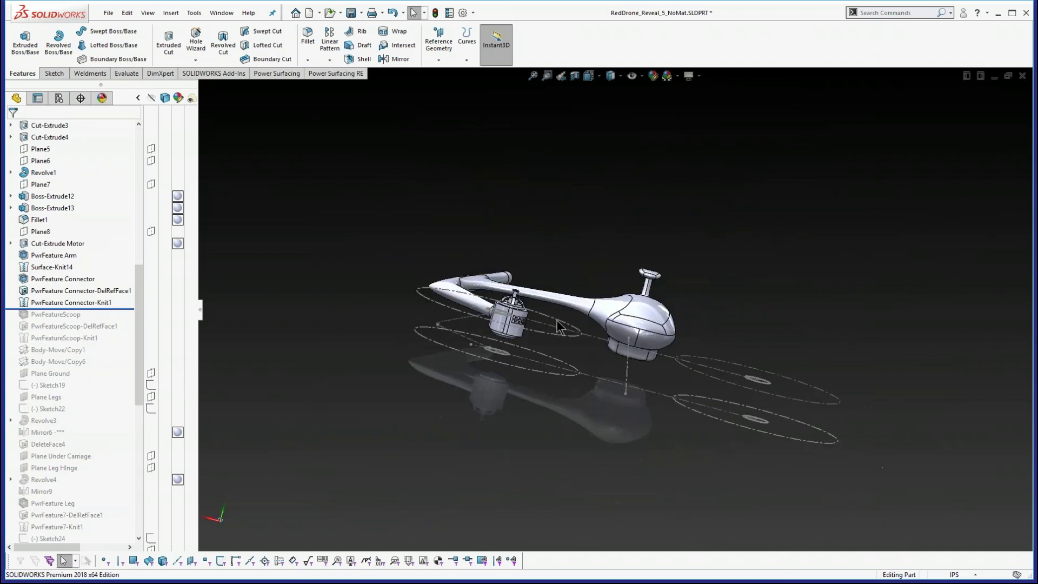
scroll(560, 325, "down", 5)
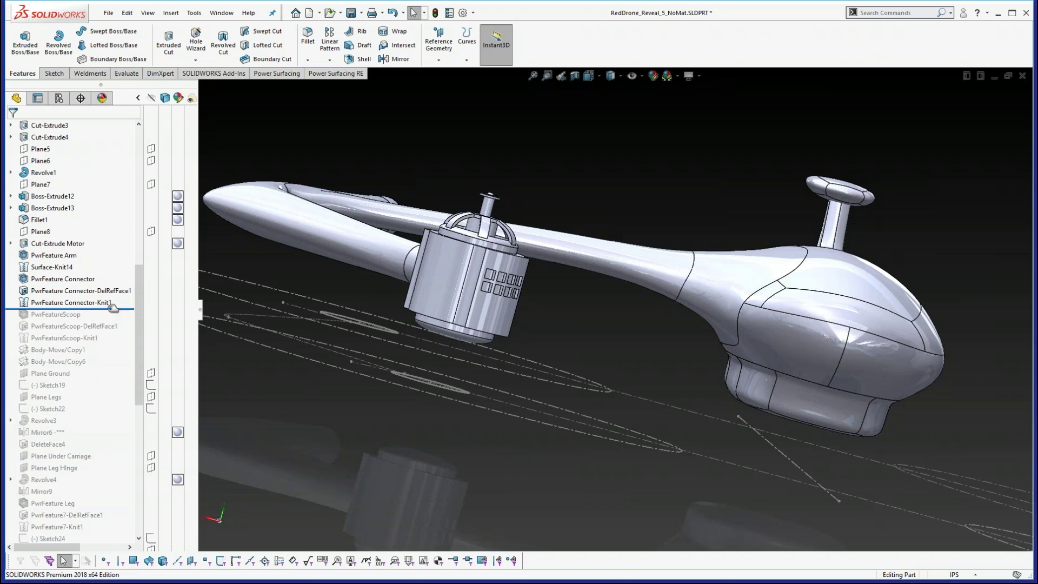
- Roll the history forward to include PwrFeatureScoop-Knit1 and inspect the scoop beneath the connector up close
left_click_drag(110, 309, 116, 343)
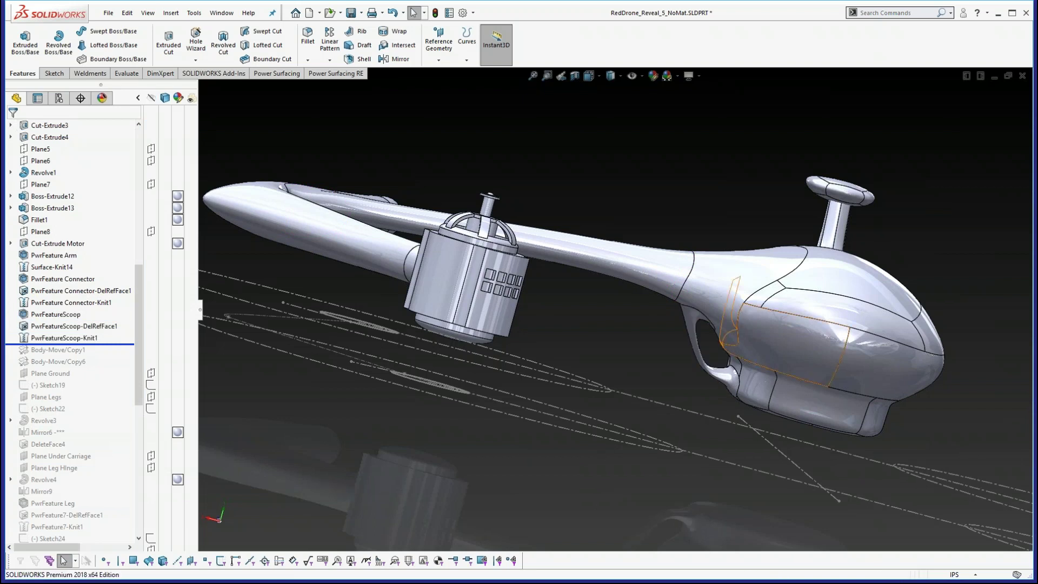
scroll(734, 376, "down", 5)
mouse_move(622, 427)
middle_mouse_down()
mouse_move(555, 433)
mouse_move(556, 399)
mouse_move(567, 398)
mouse_move(568, 430)
mouse_move(558, 423)
middle_mouse_up()
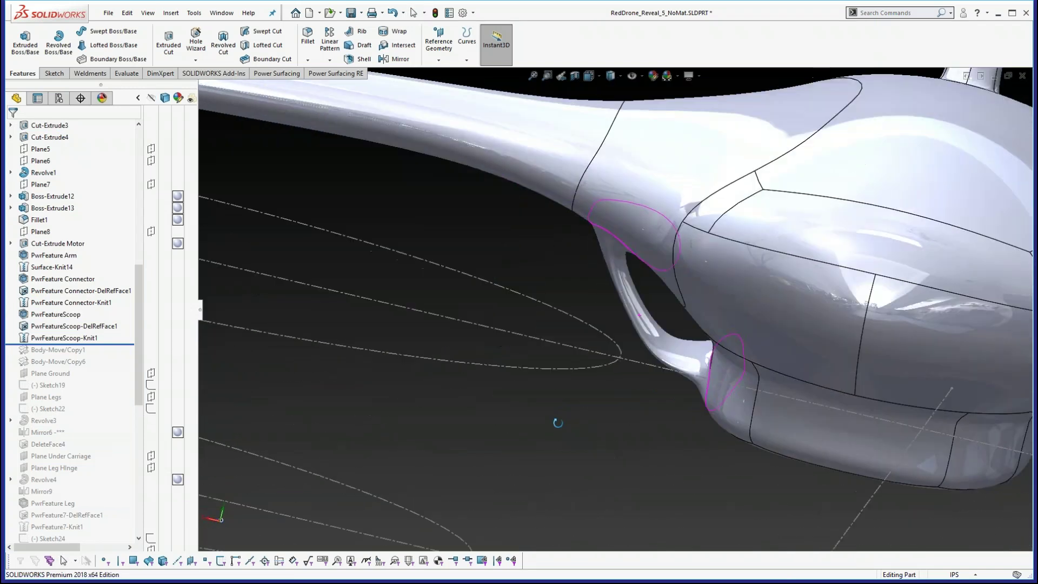
key("f")
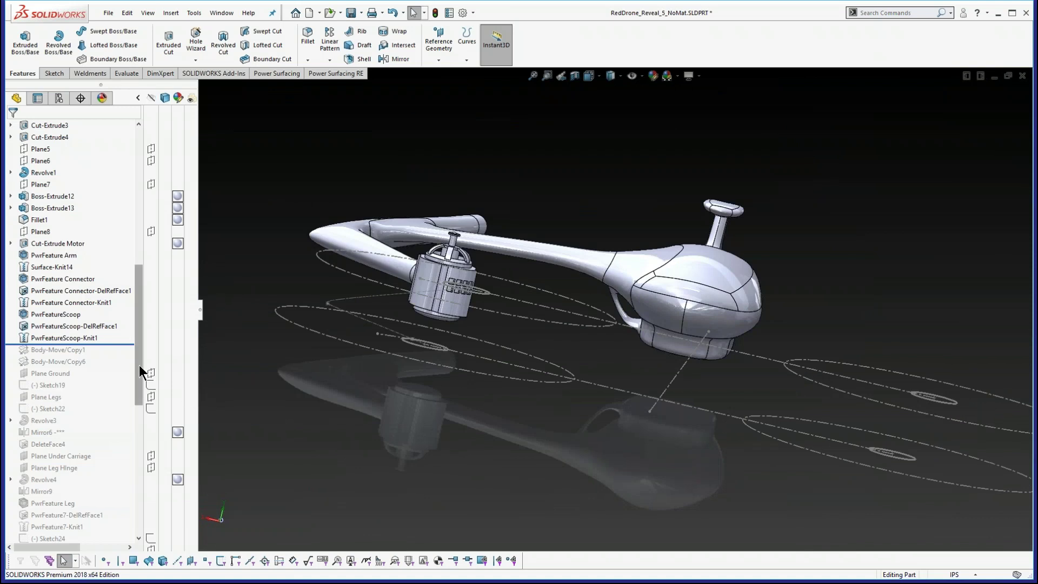
- Roll the history forward through the landing leg features to just after Sketch24 and view the leg from several sides
left_click_drag(138, 366, 150, 407)
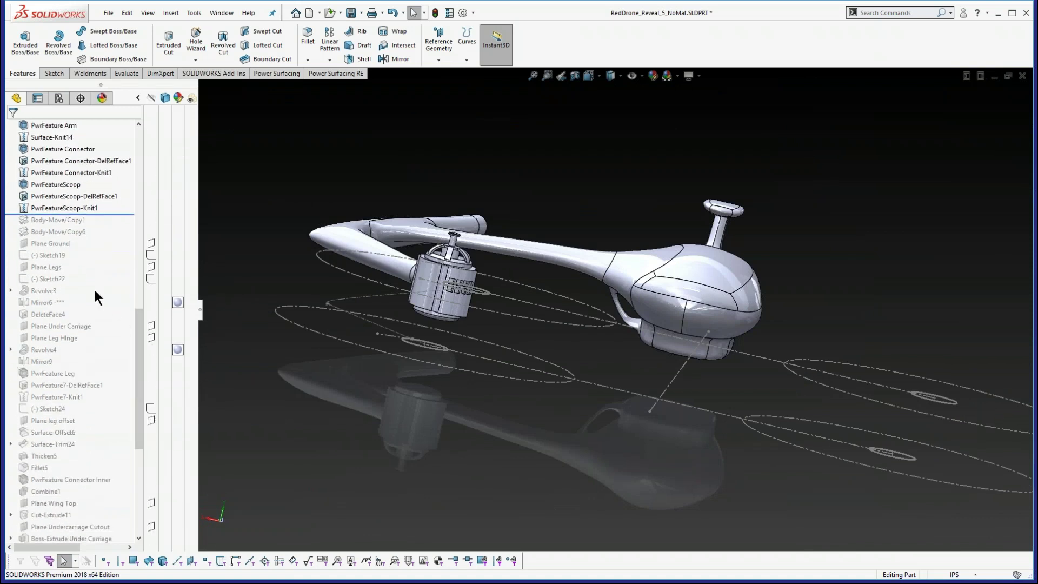
mouse_move(111, 214)
left_mouse_down()
mouse_move(104, 375)
mouse_move(126, 392)
mouse_move(126, 427)
left_mouse_up()
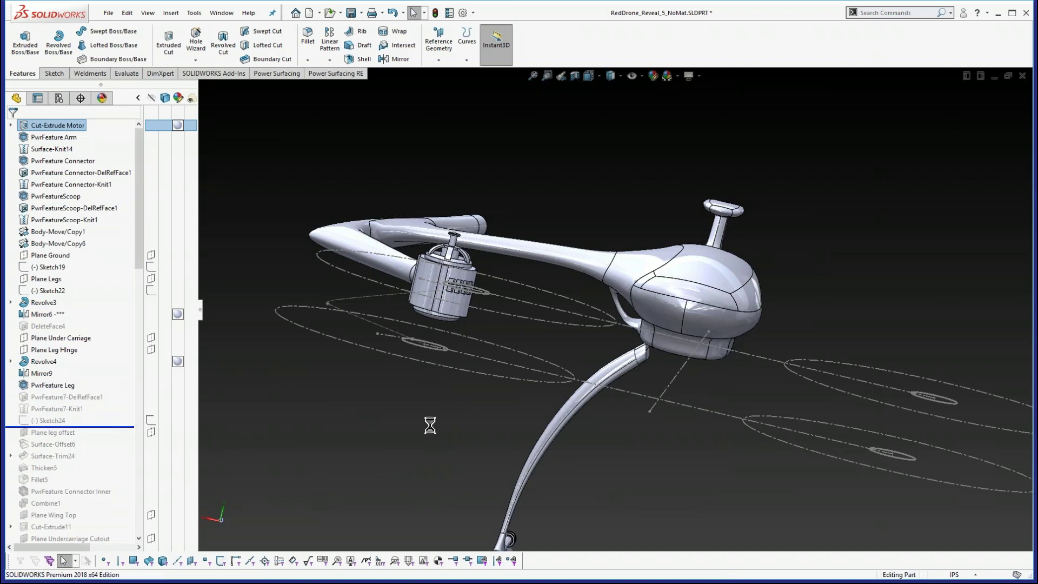
mouse_move(583, 472)
middle_mouse_down()
mouse_move(666, 412)
mouse_move(666, 477)
mouse_move(673, 336)
middle_mouse_up()
middle_click_drag(712, 391, 508, 328)
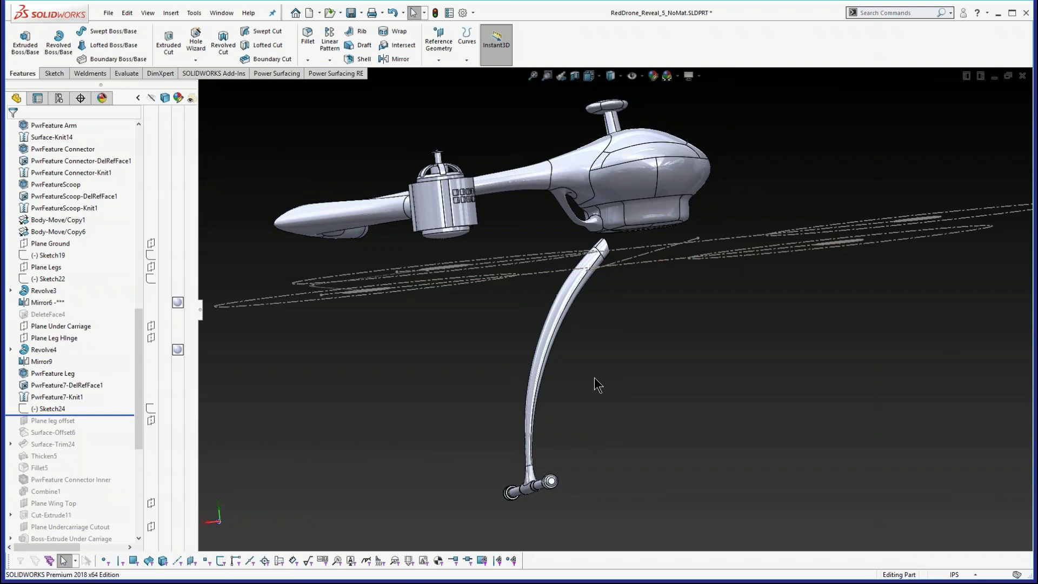
middle_click_drag(568, 391, 528, 489)
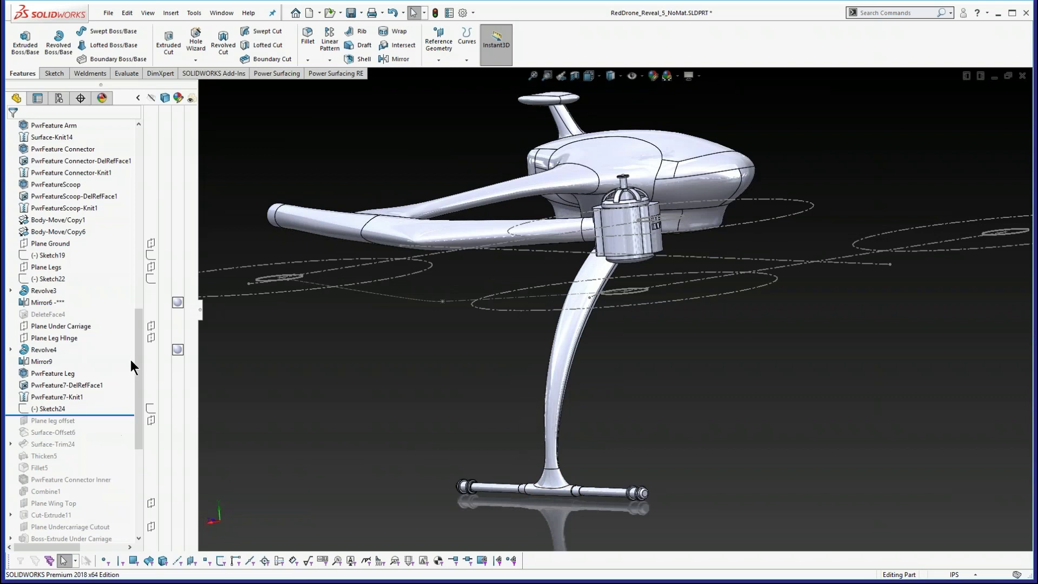
- Roll the history forward to include Cut-Extrude8 and examine the cutout in the arm connector
left_click_drag(139, 366, 145, 430)
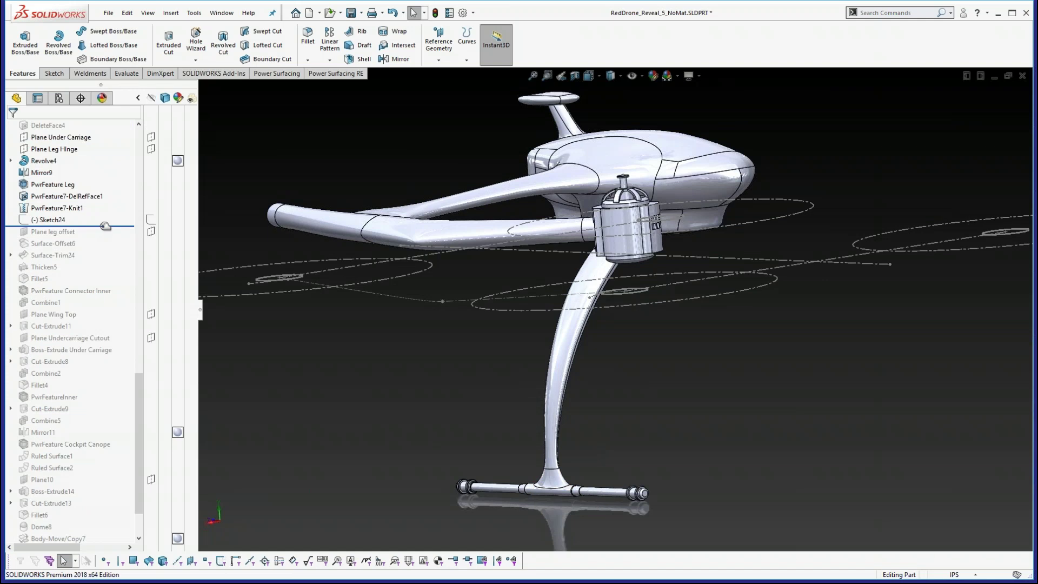
left_click_drag(105, 226, 117, 368)
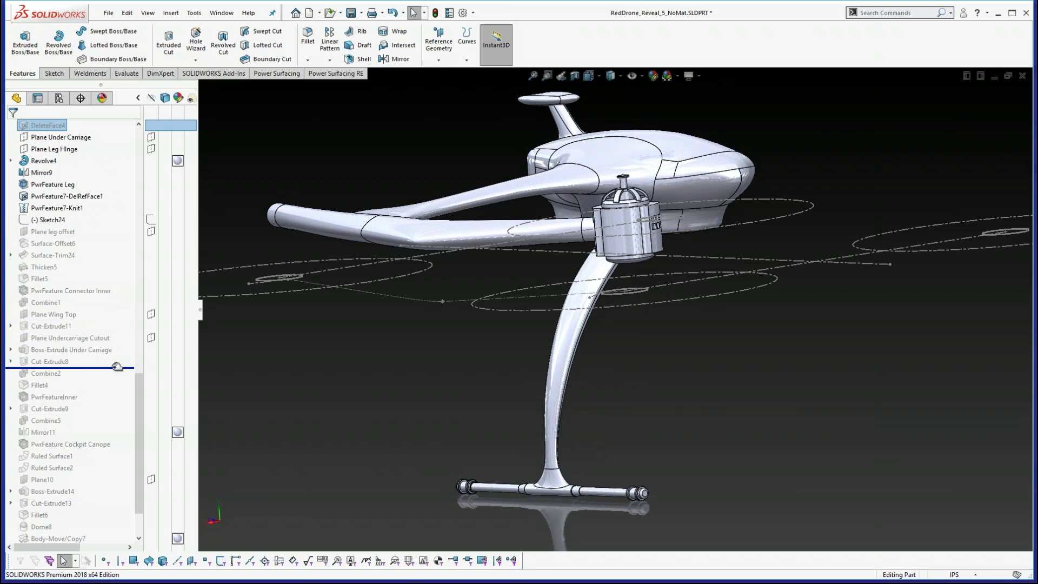
left_click_drag(116, 367, 117, 367)
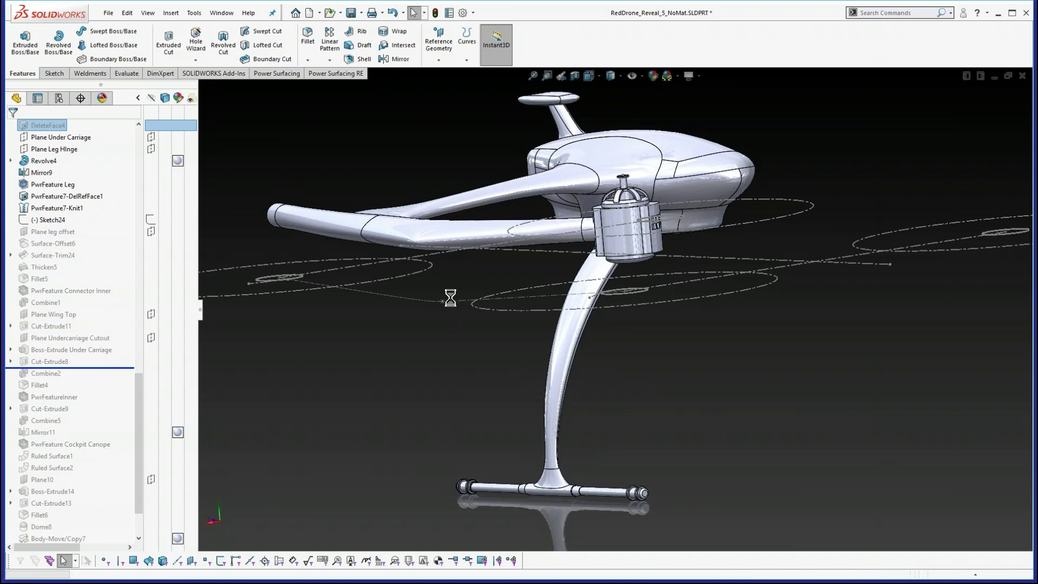
middle_click_drag(443, 286, 456, 400)
scroll(478, 328, "down", 2)
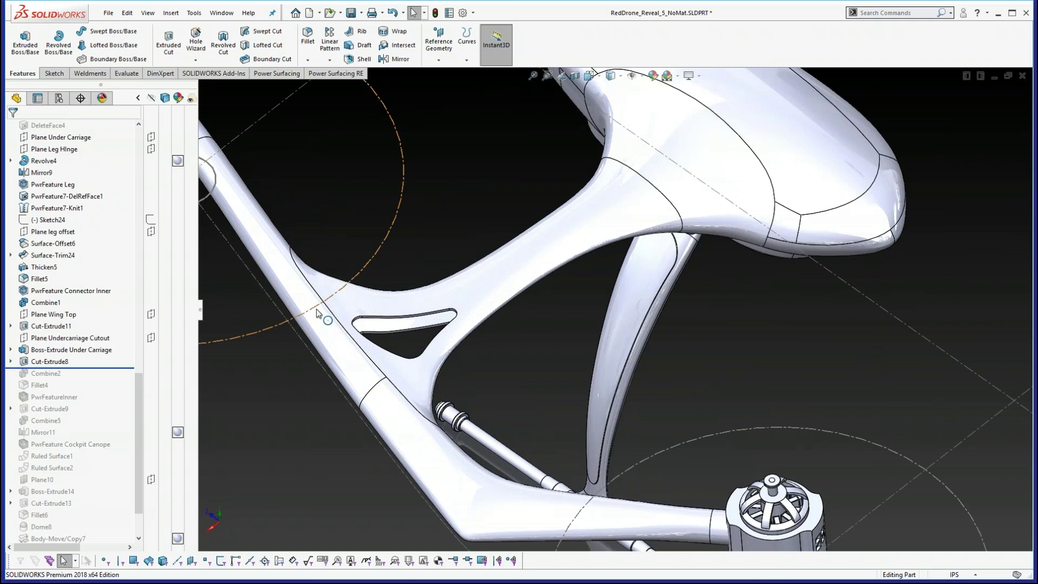
mouse_move(415, 323)
middle_mouse_down()
mouse_move(408, 301)
mouse_move(415, 311)
middle_mouse_up()
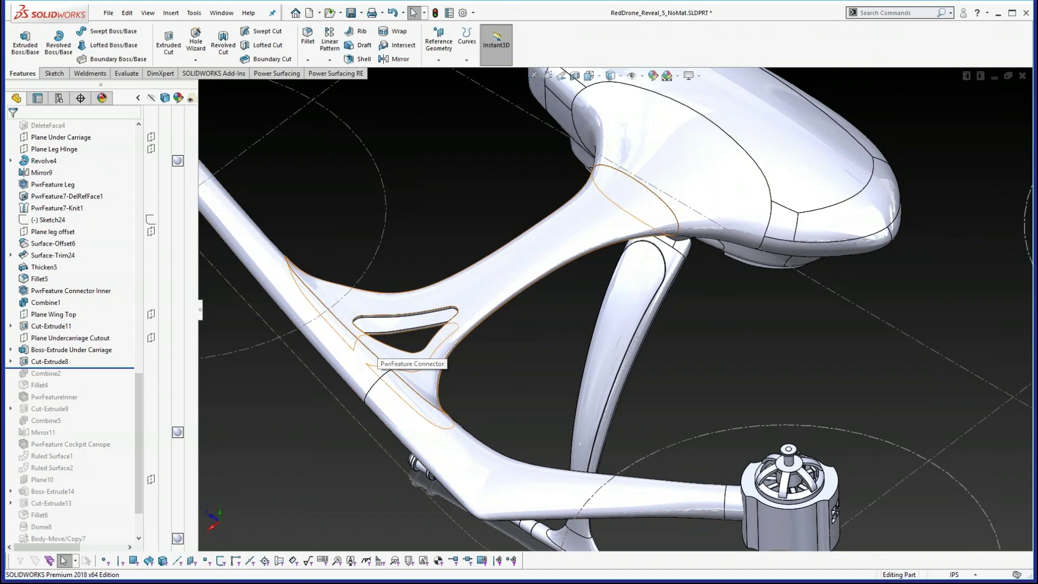
- Roll the history forward to include PwrFeatureInner and view the inner body above the fuselage
left_click(94, 367)
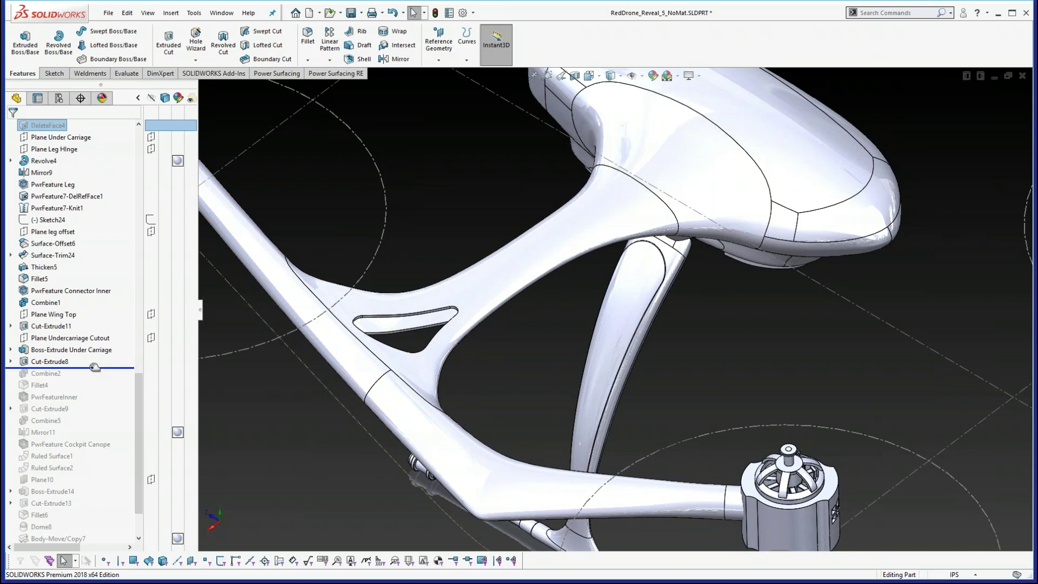
left_click_drag(95, 367, 94, 403)
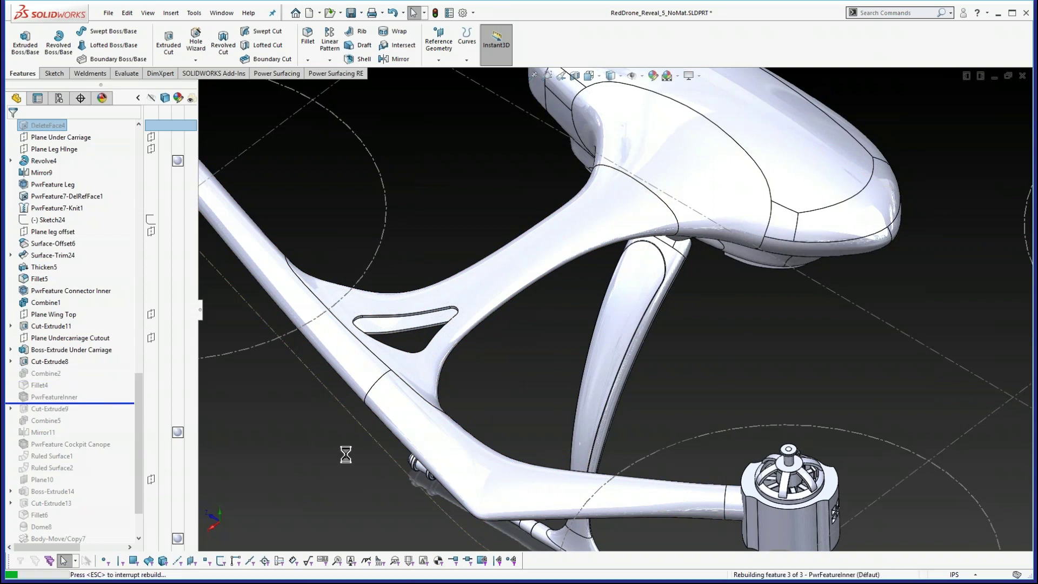
middle_click_drag(718, 347, 831, 443)
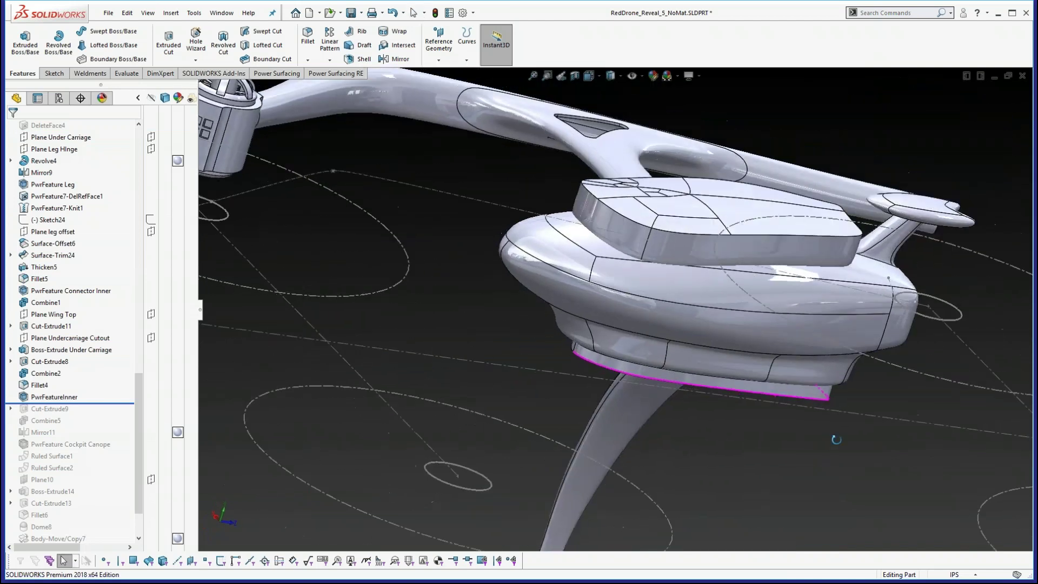
- Roll the history forward past Mirror11 to include PwrFeature Cockpit Canope
left_click_drag(110, 403, 109, 438)
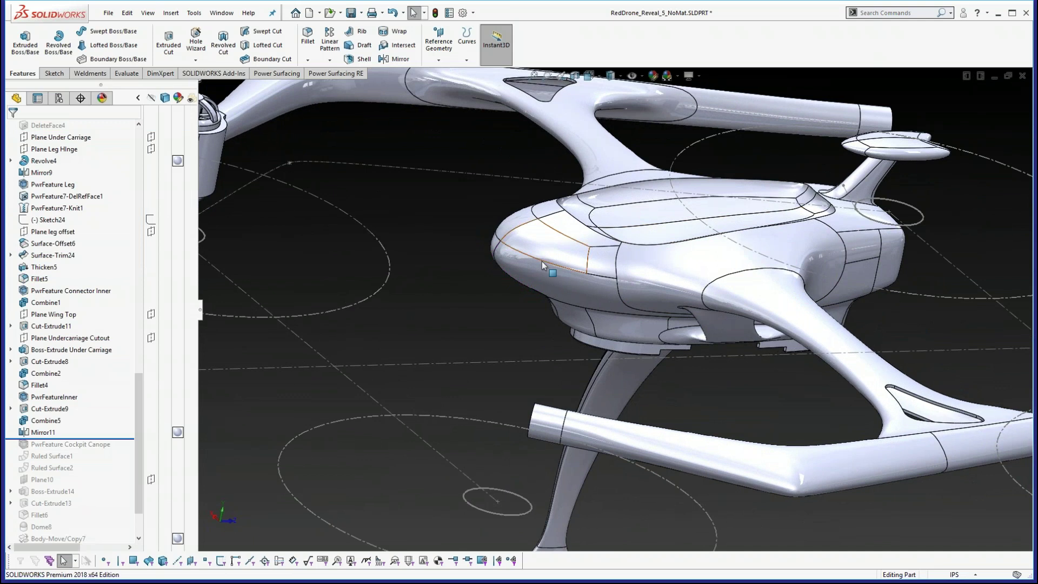
left_click_drag(137, 398, 141, 439)
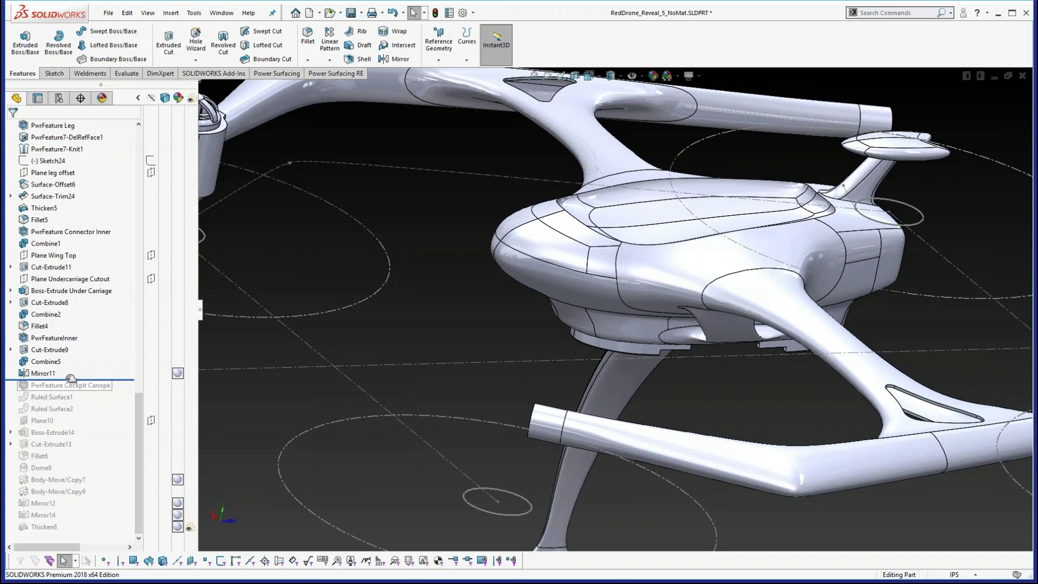
left_click_drag(70, 379, 70, 392)
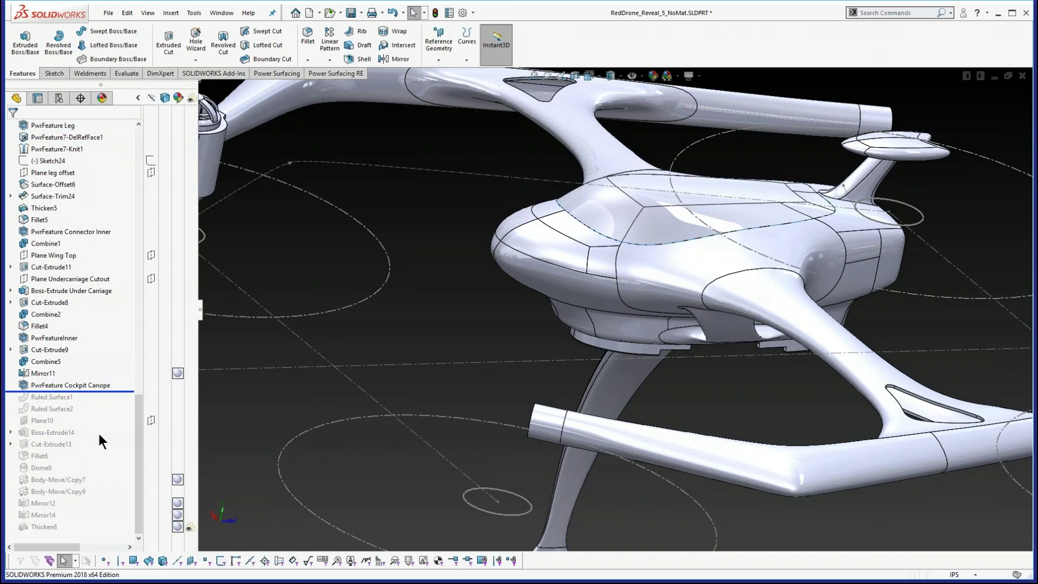
- Open the cockpit canopy's Power Surfacing feature for editing and examine its mesh up close
left_click(57, 384)
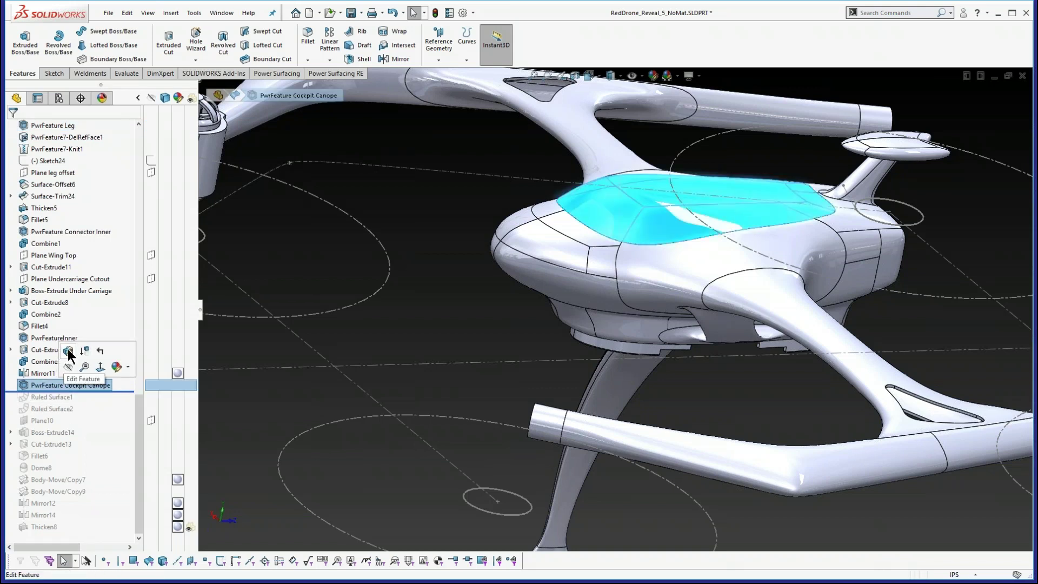
left_click(69, 354)
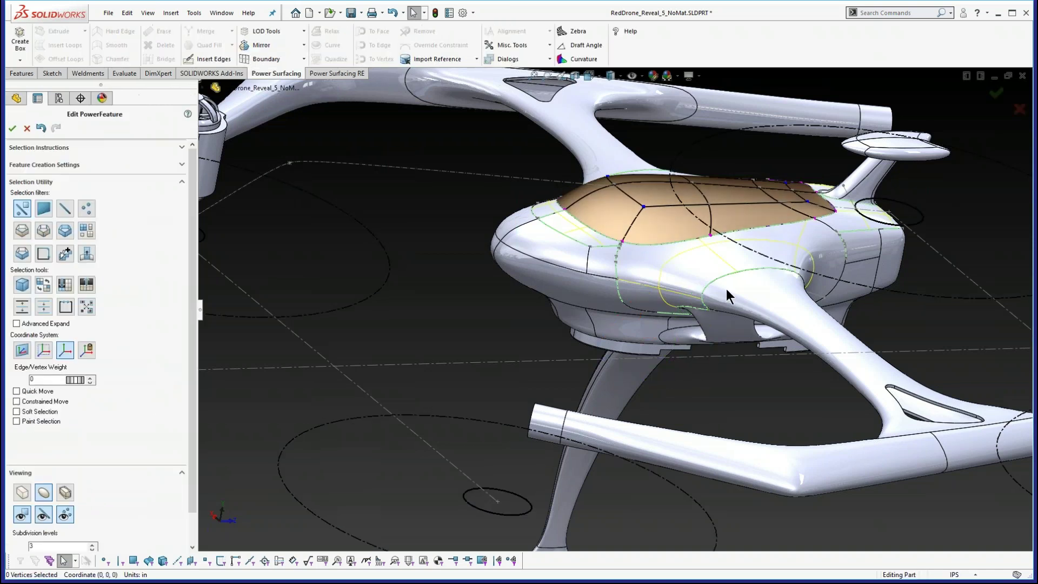
middle_click_drag(724, 281, 610, 385)
scroll(608, 378, "up", 3)
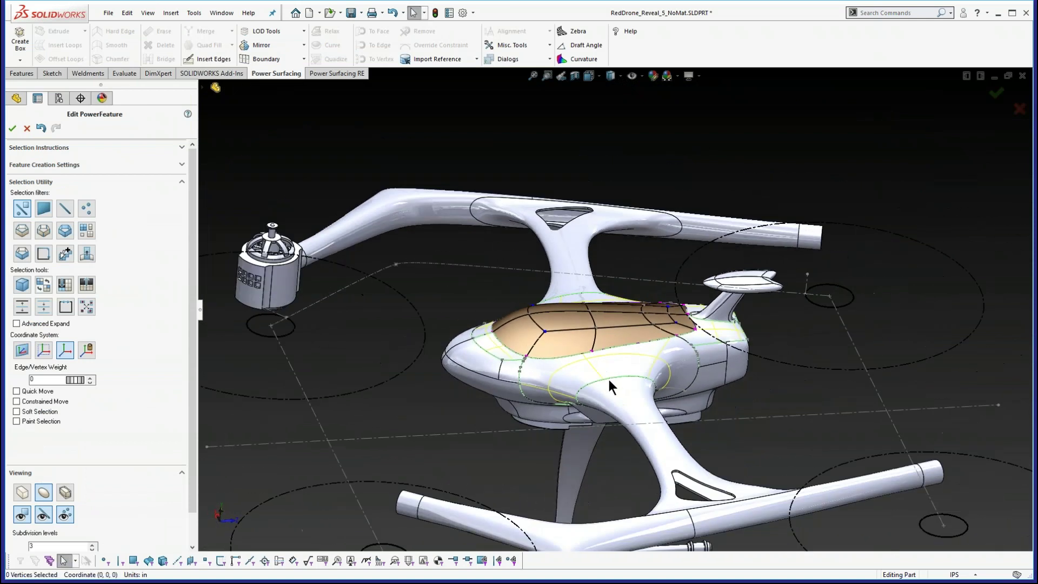
scroll(608, 378, "down", 5)
scroll(595, 307, "down", 2)
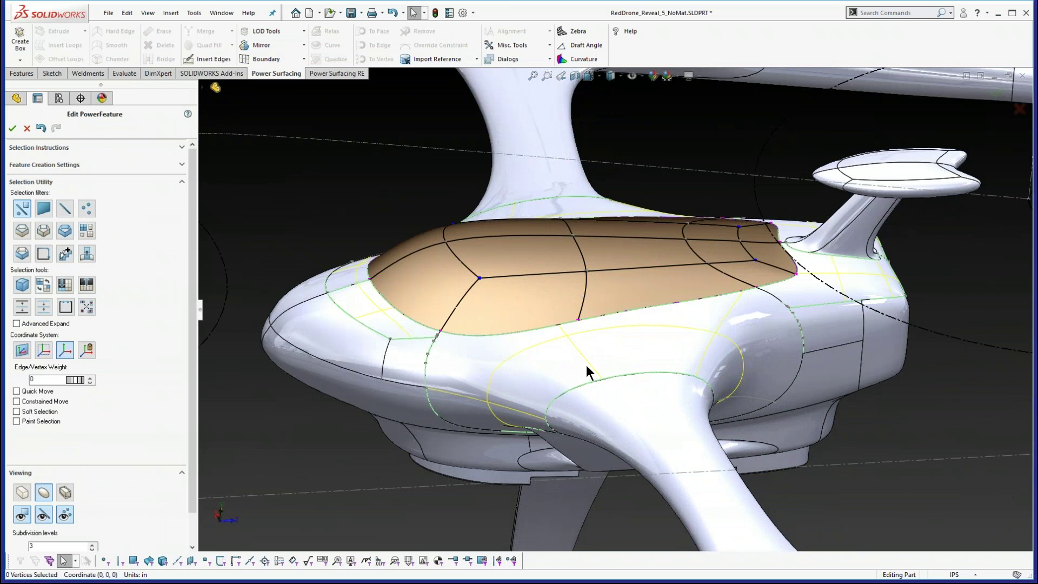
- Select the canopy's boundary edge loop, try a Tangent To Surface constraint override on it, and cancel the override
right_click(606, 322)
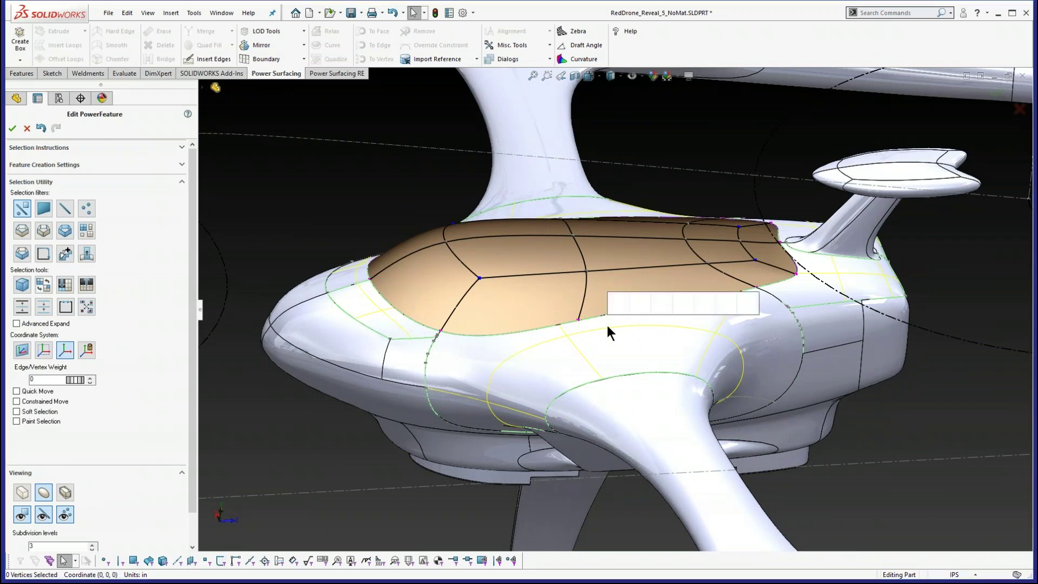
left_click(703, 304)
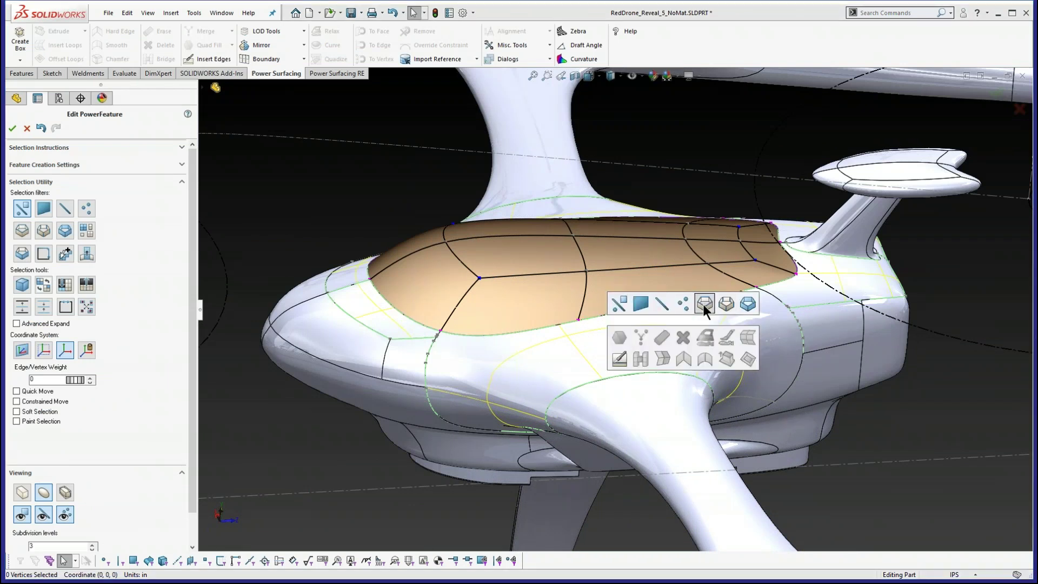
left_click(656, 306)
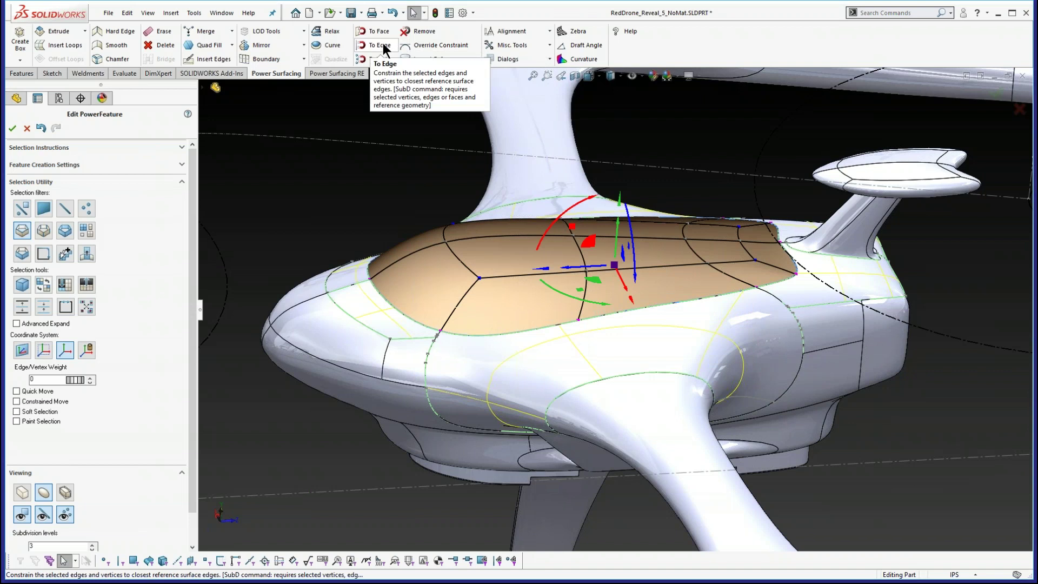
left_click(445, 45)
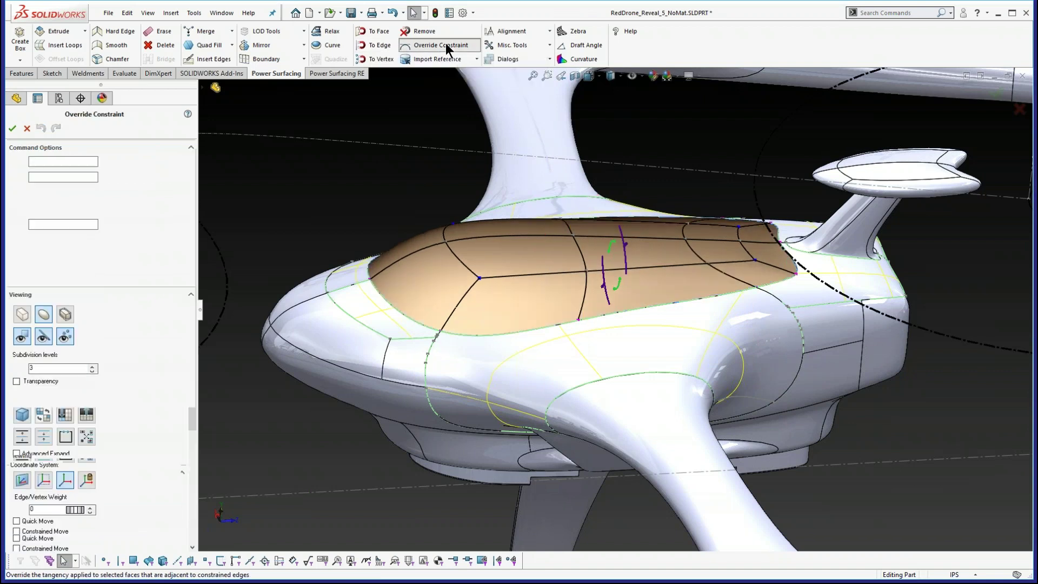
left_click(93, 206)
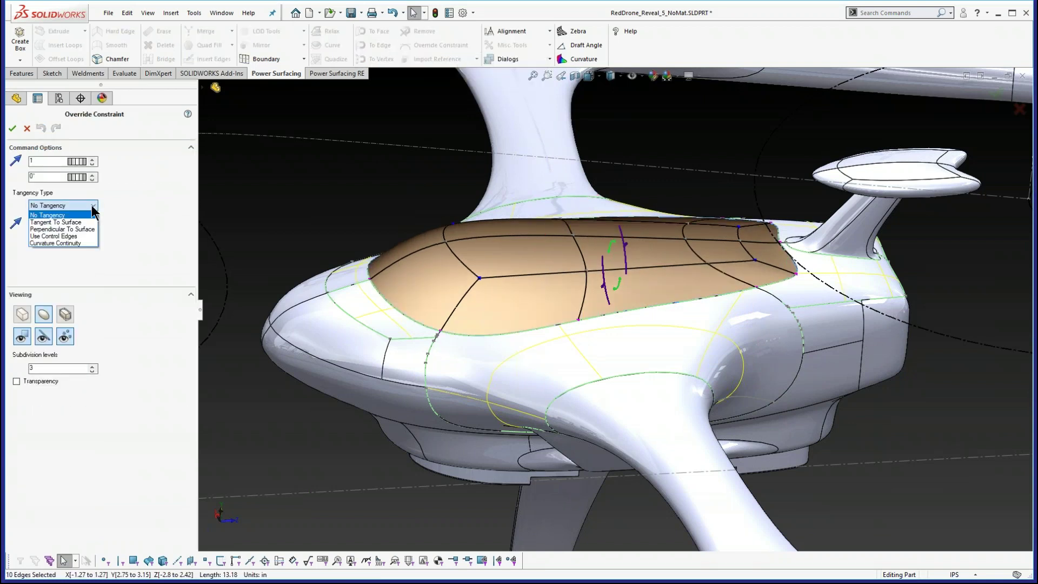
left_click(60, 222)
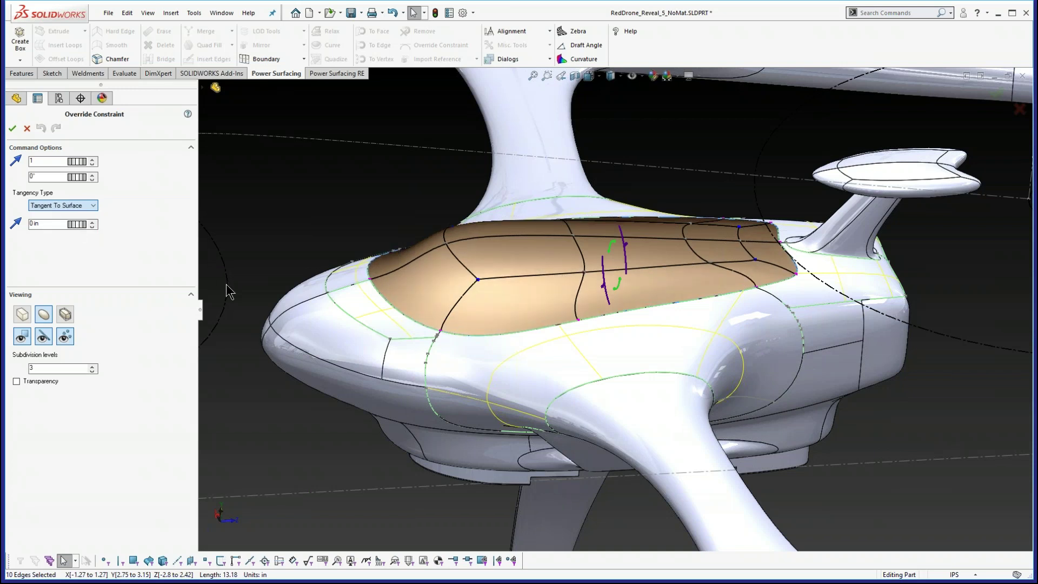
middle_click_drag(603, 295, 346, 294)
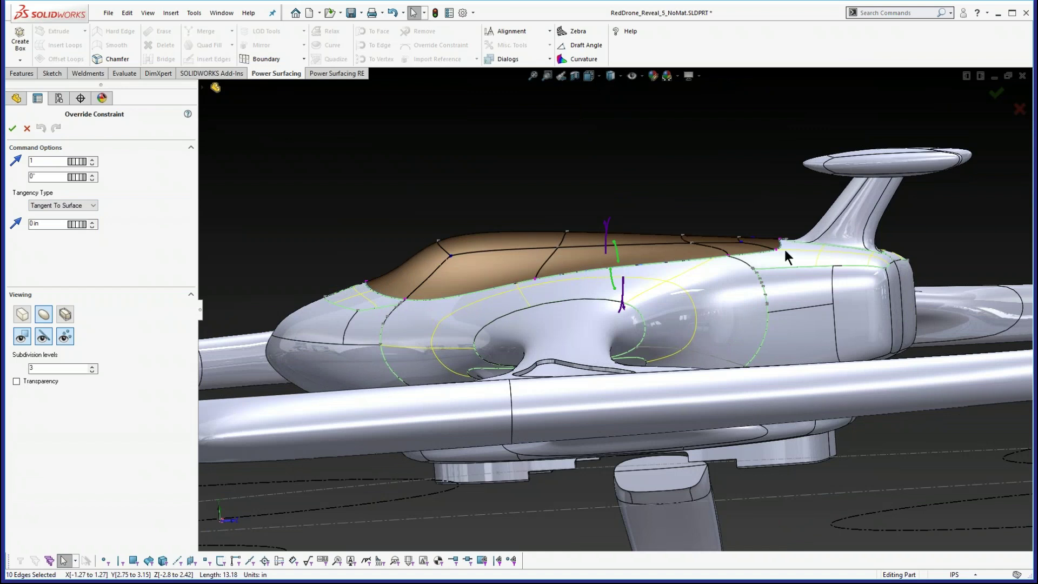
middle_click_drag(539, 334, 541, 362)
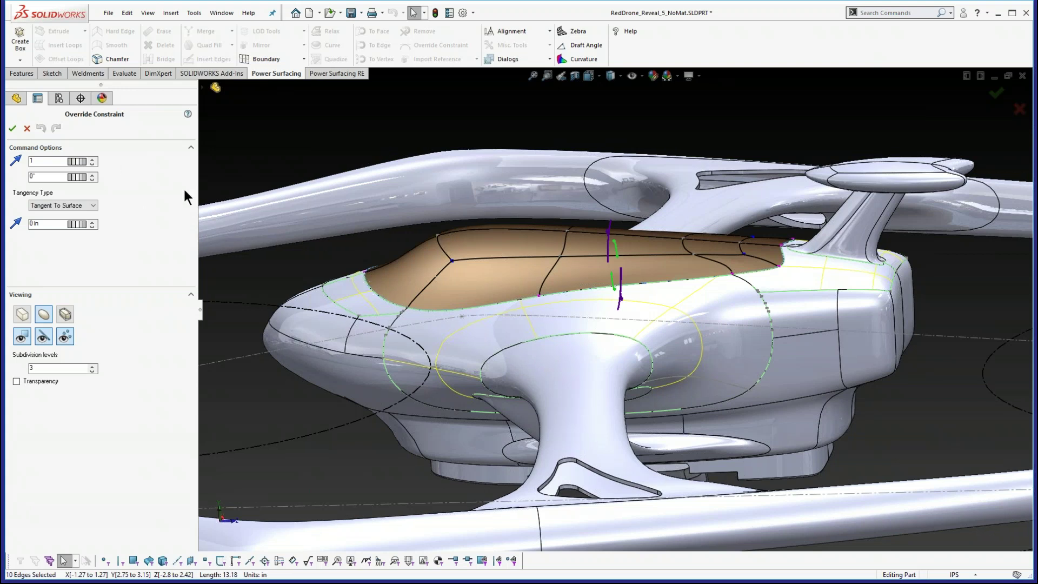
left_click(27, 128)
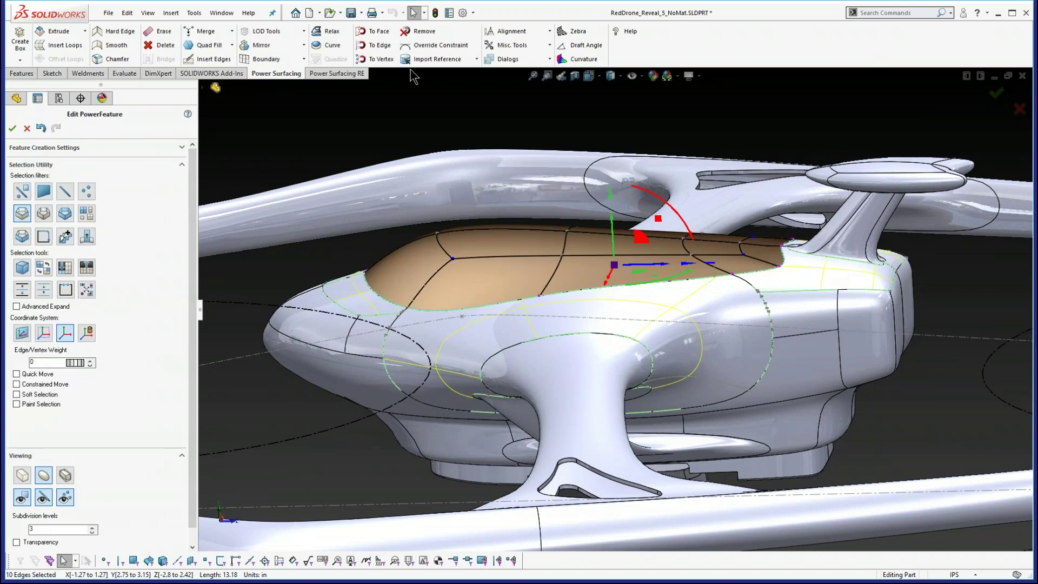
left_click(436, 48)
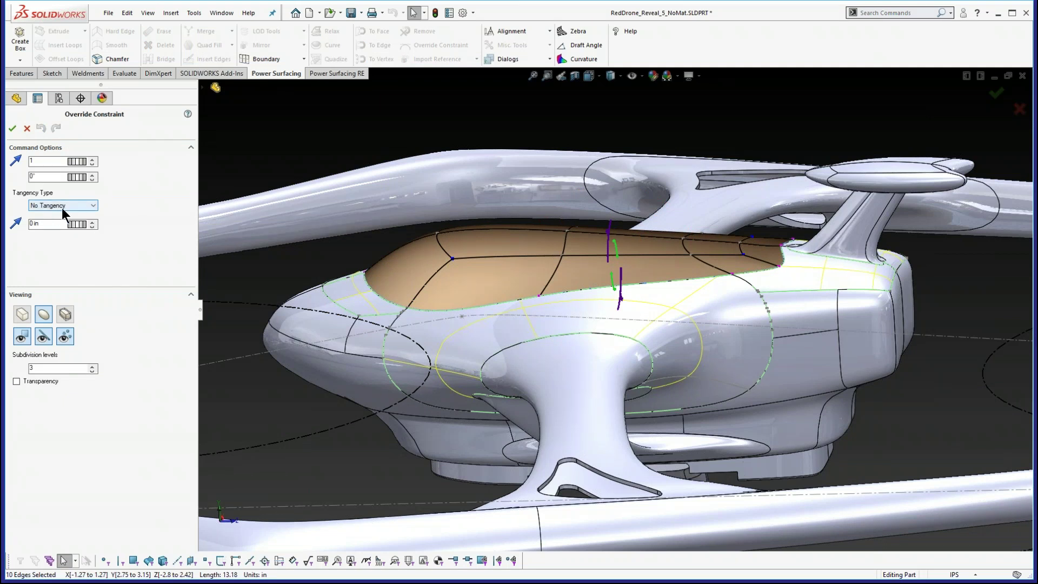
left_click(26, 129)
- Override the constraint on the canopy's whole boundary edge loop with the Tangent To Surface tangency type
middle_click_drag(793, 348, 791, 370)
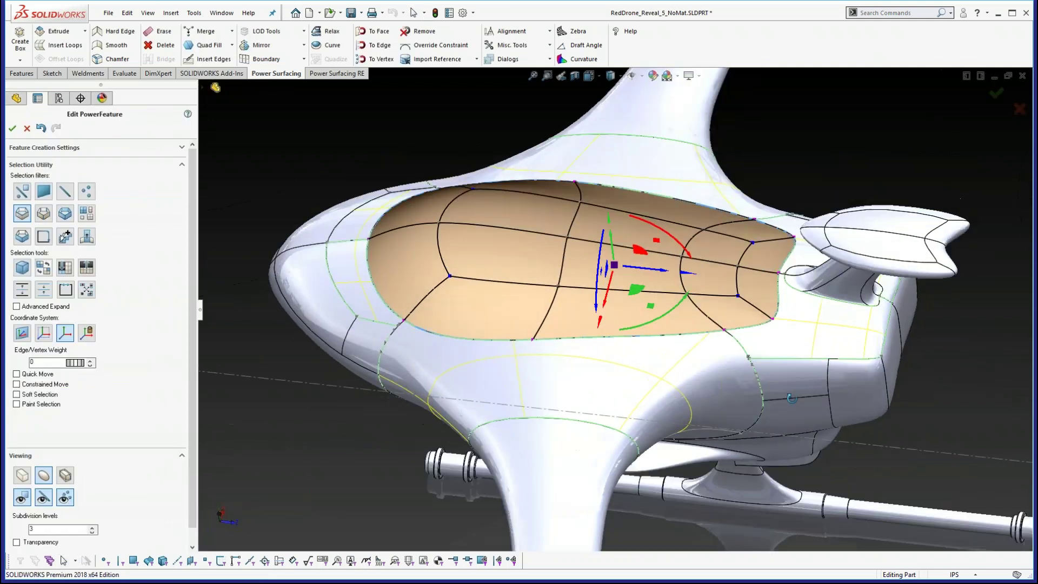
right_click(797, 318)
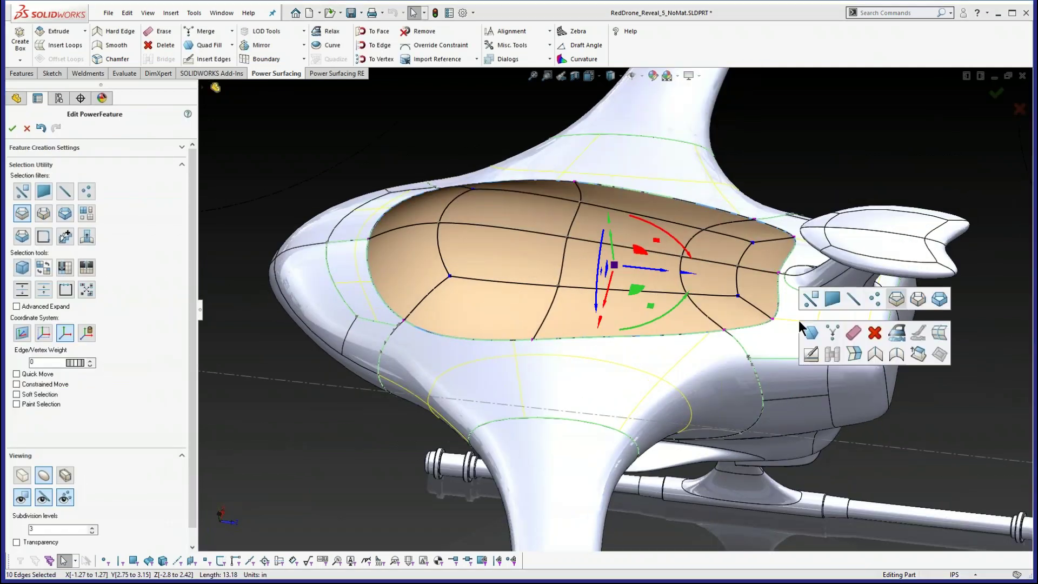
left_click(855, 299)
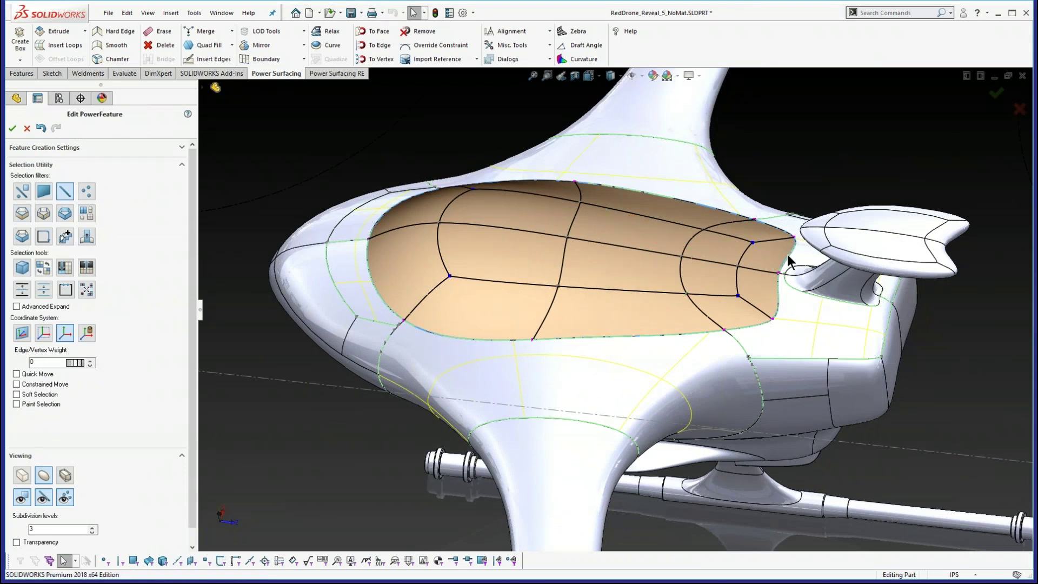
left_click(777, 228)
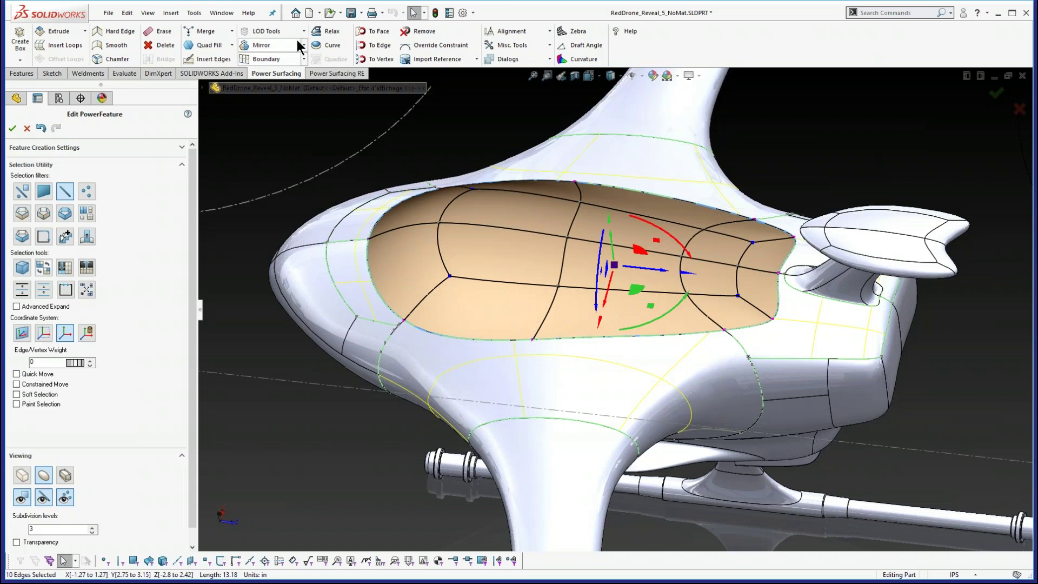
left_click(432, 45)
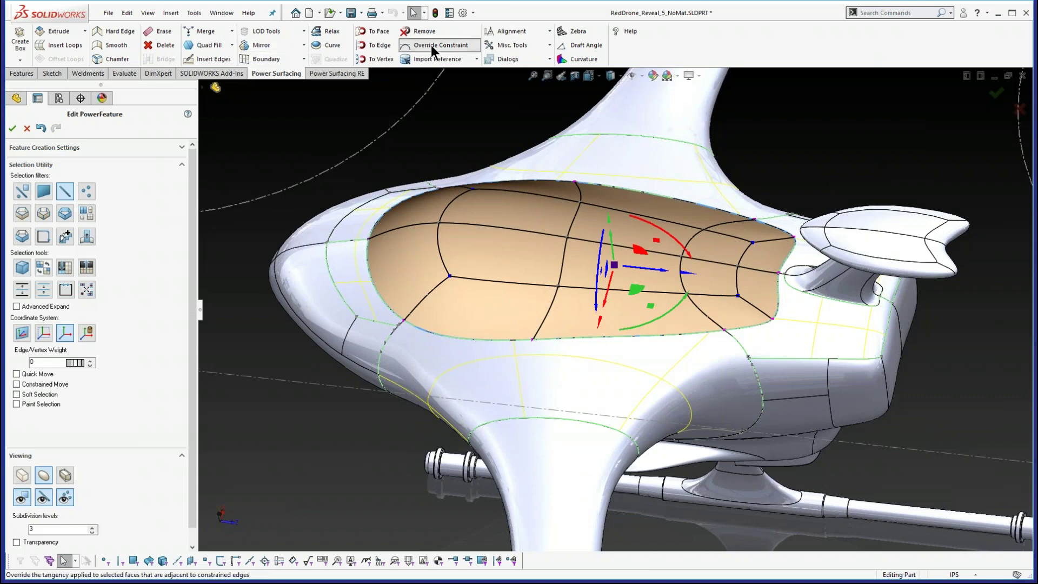
left_click(93, 206)
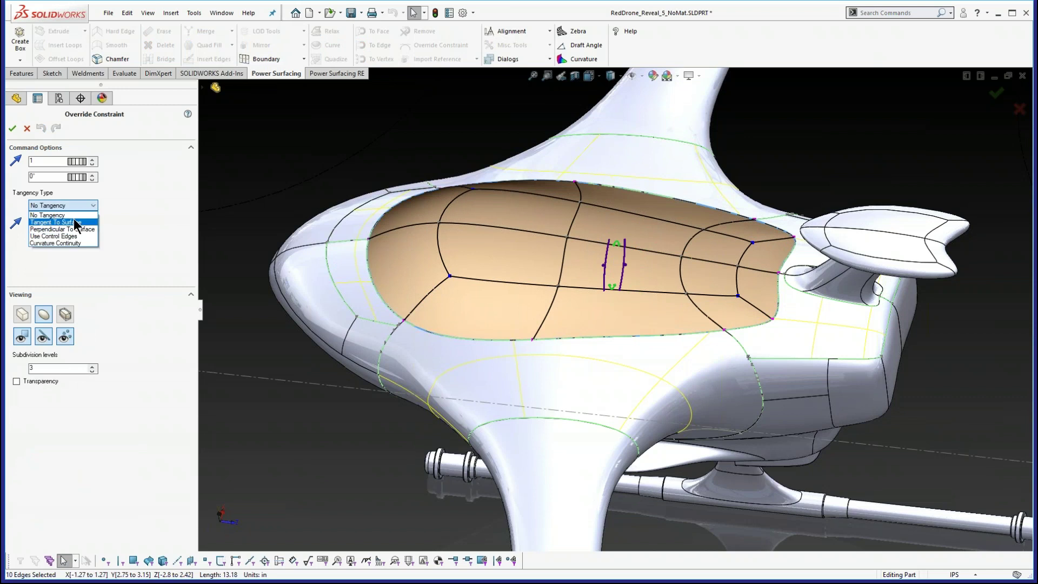
left_click(74, 222)
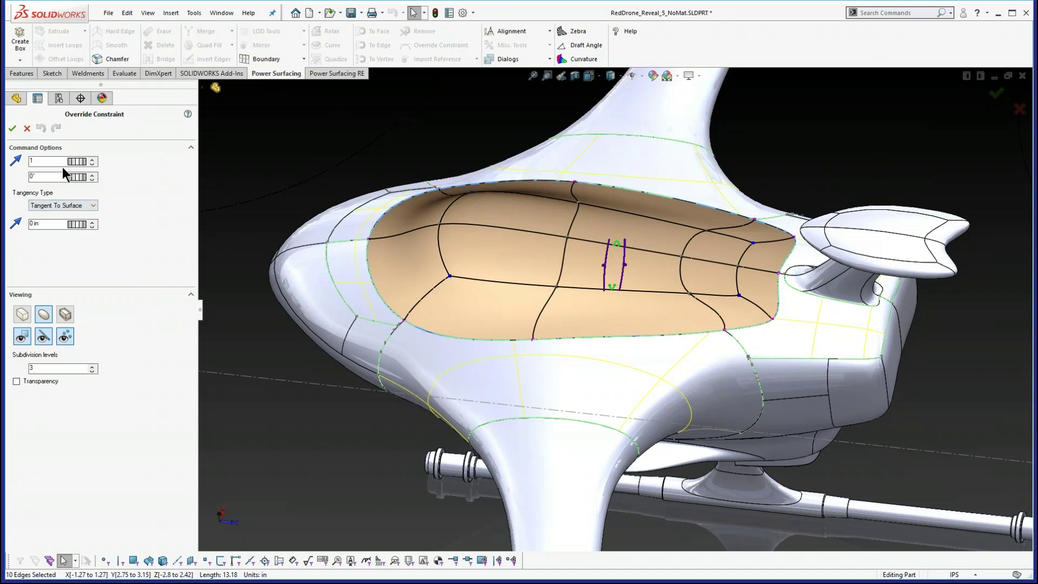
left_click(12, 128)
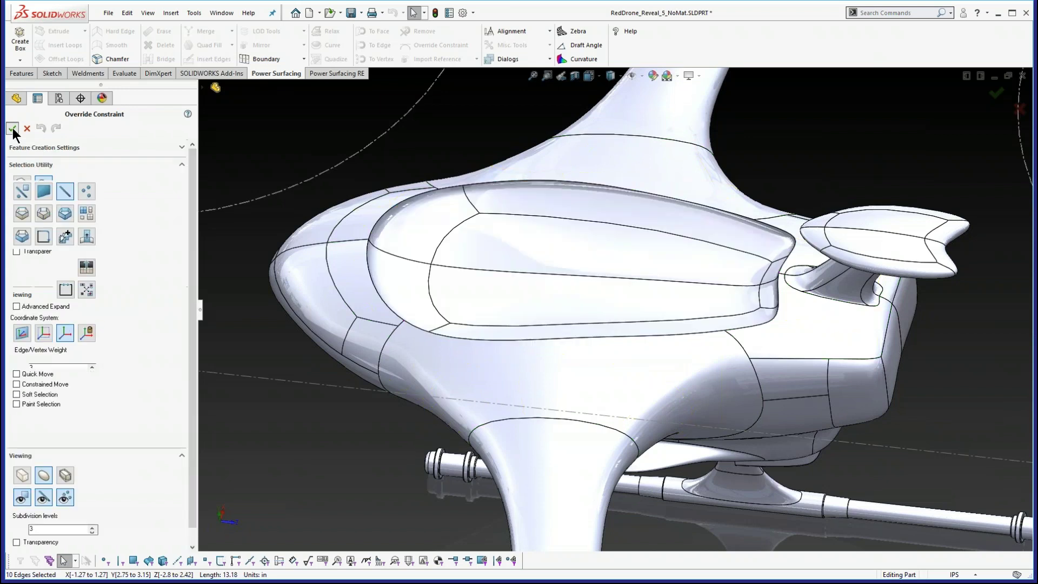
- Remove the canopy's rear boundary edges from the selection and override the remaining edges' constraint to No Tangency
middle_click_drag(511, 353, 565, 354)
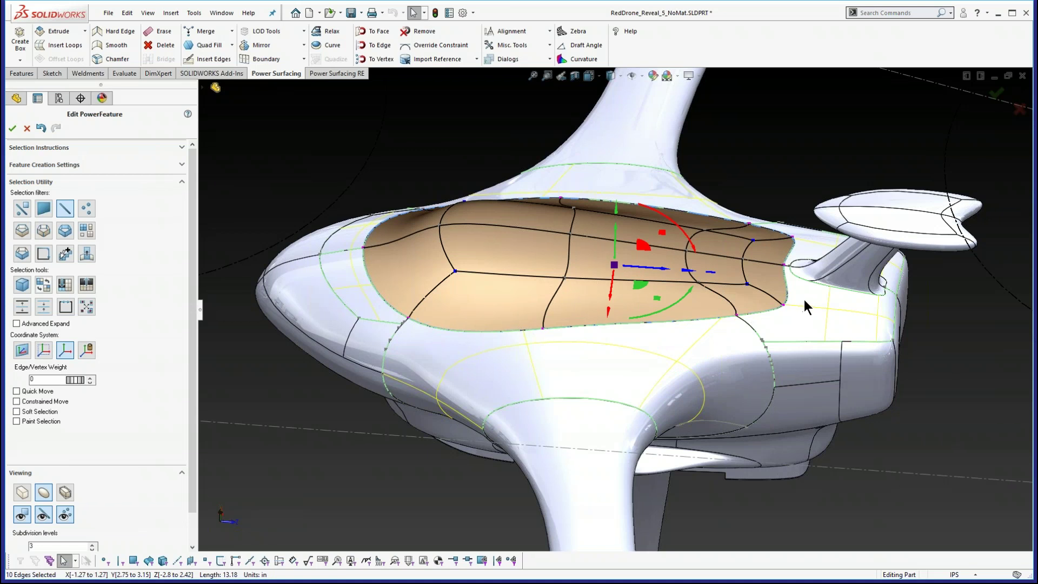
left_click(784, 282, "ctrl")
left_click(781, 234, "ctrl")
left_click(772, 233, "ctrl")
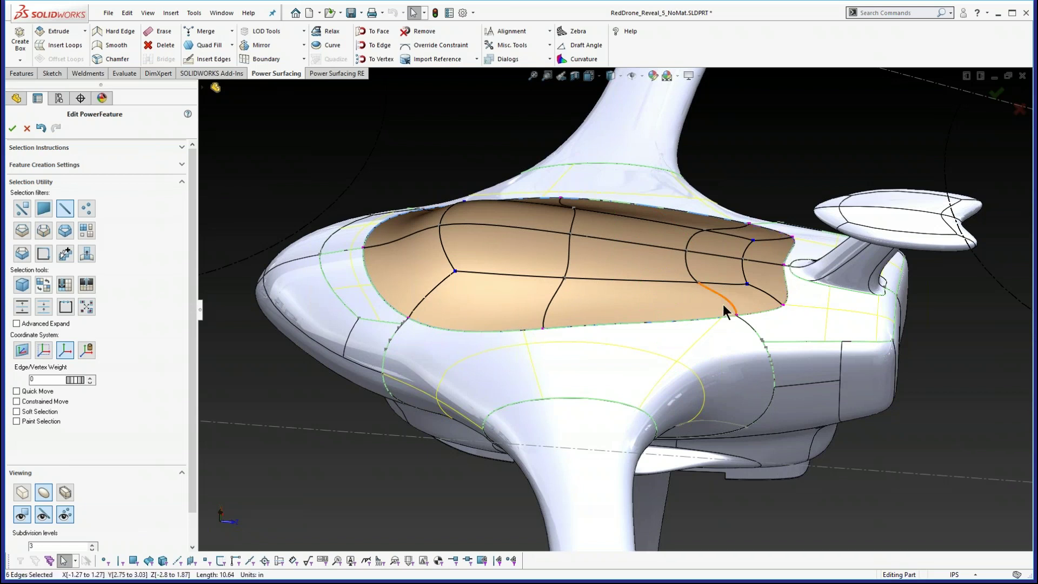
left_click(433, 45)
left_click(75, 205)
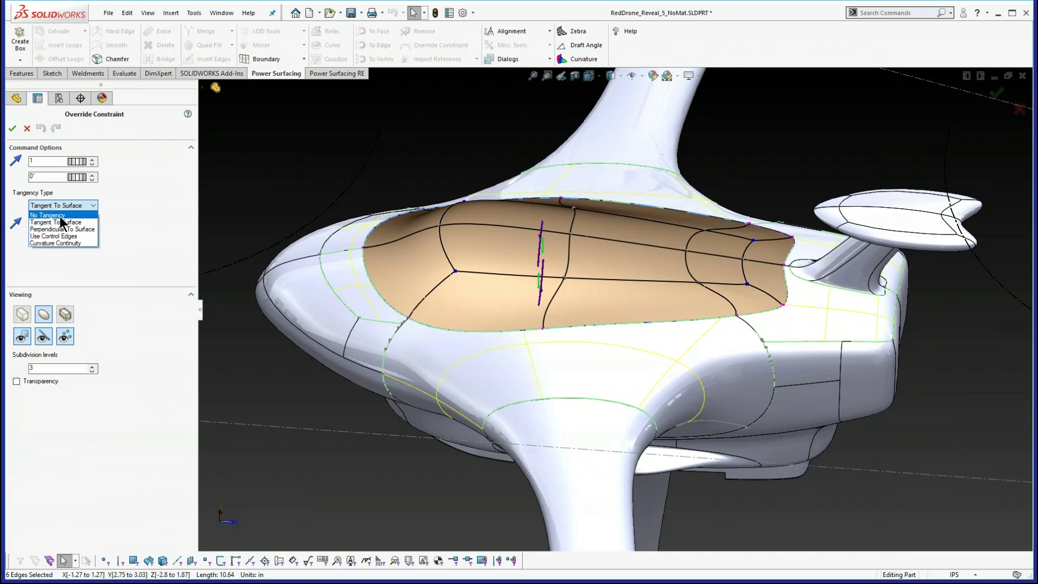
left_click(58, 216)
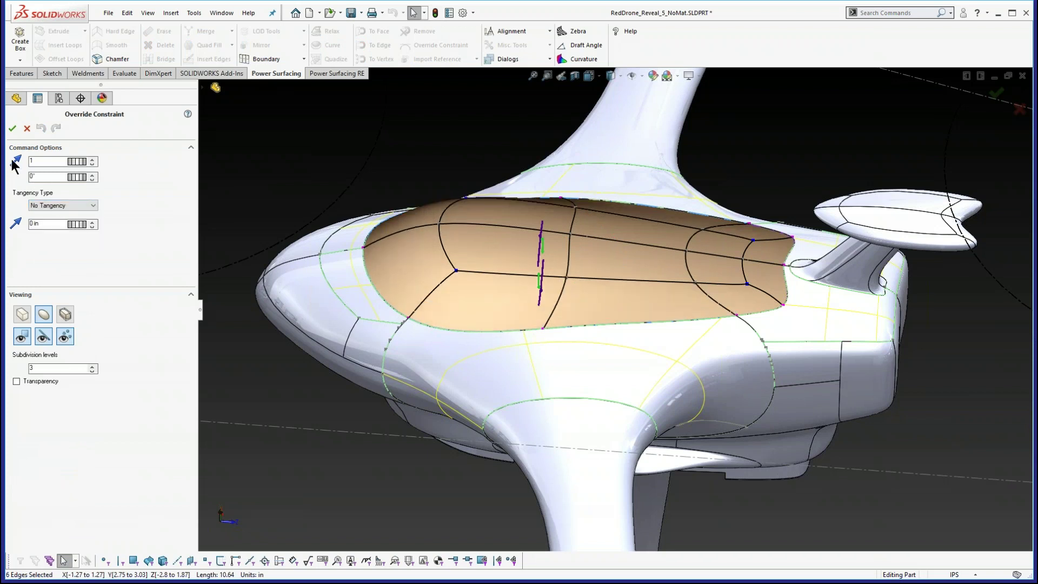
left_click(12, 129)
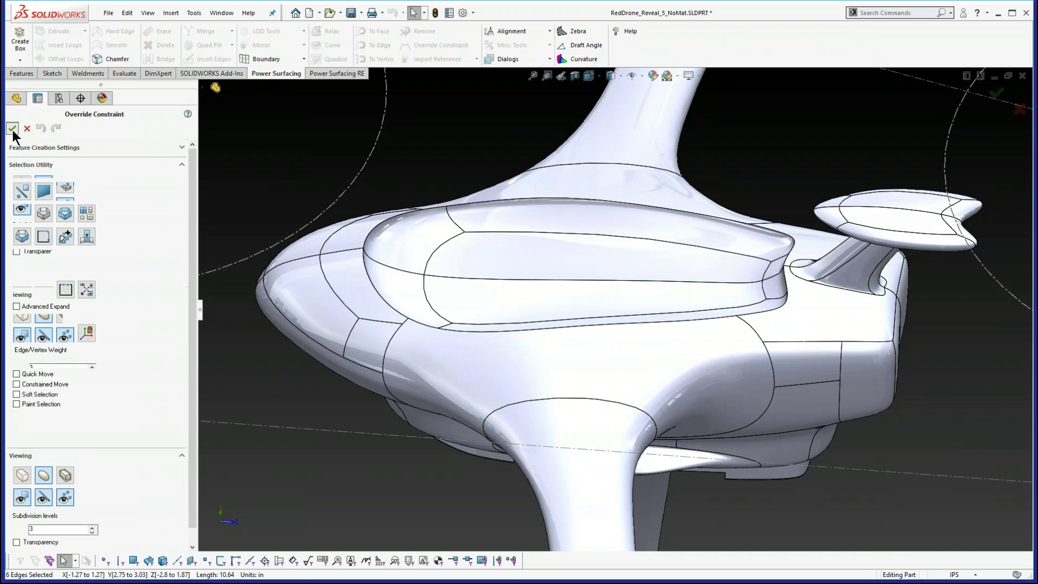
- Inspect the canopy's rear transition from the side and exit the feature edit, discarding the mesh changes
middle_click_drag(557, 331, 496, 281)
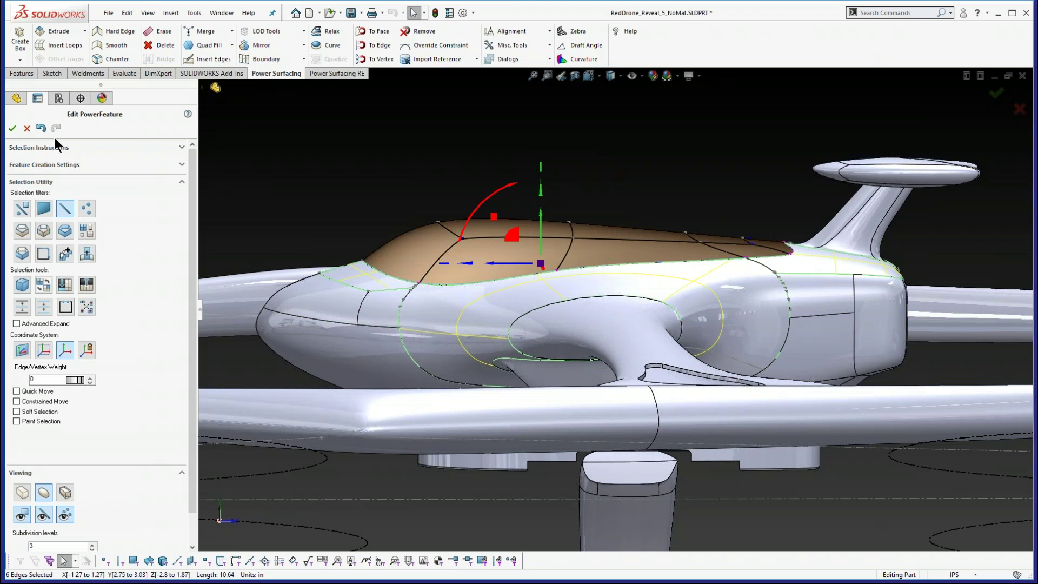
left_click(27, 129)
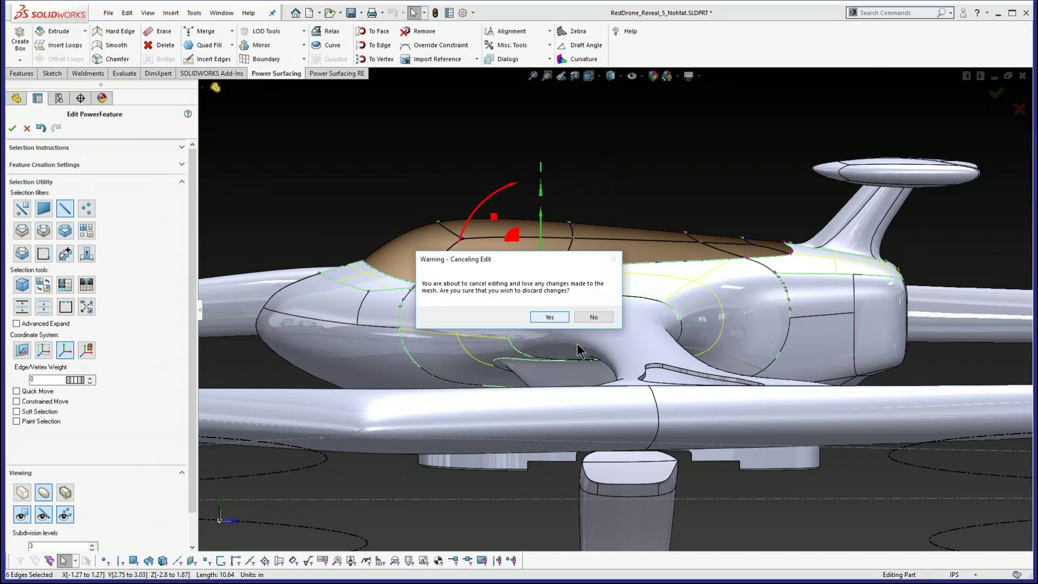
left_click(549, 318)
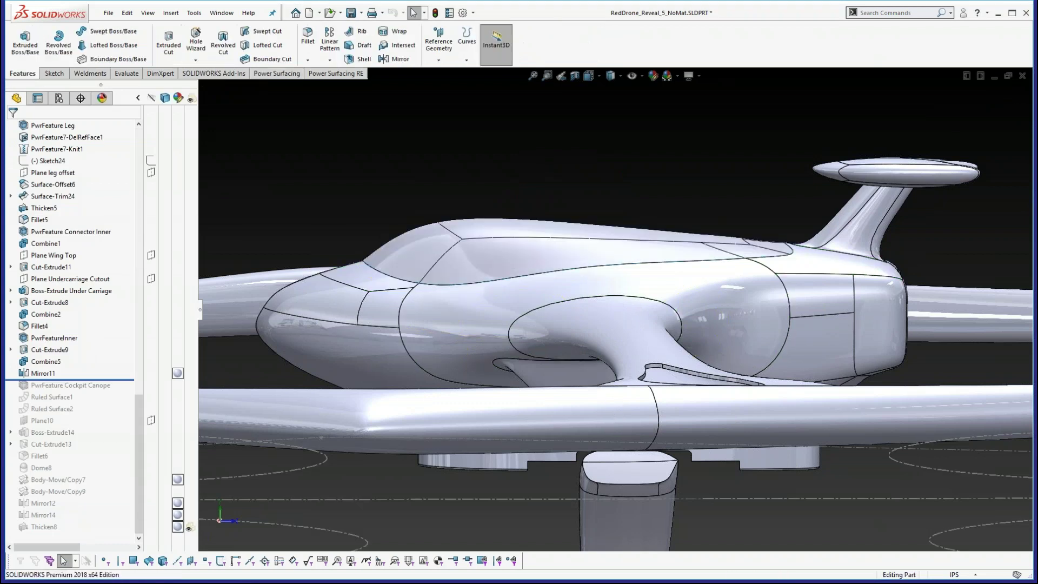
- Roll the history forward to the end, past Thicken8, and view the complete drone
middle_click_drag(594, 379, 631, 401)
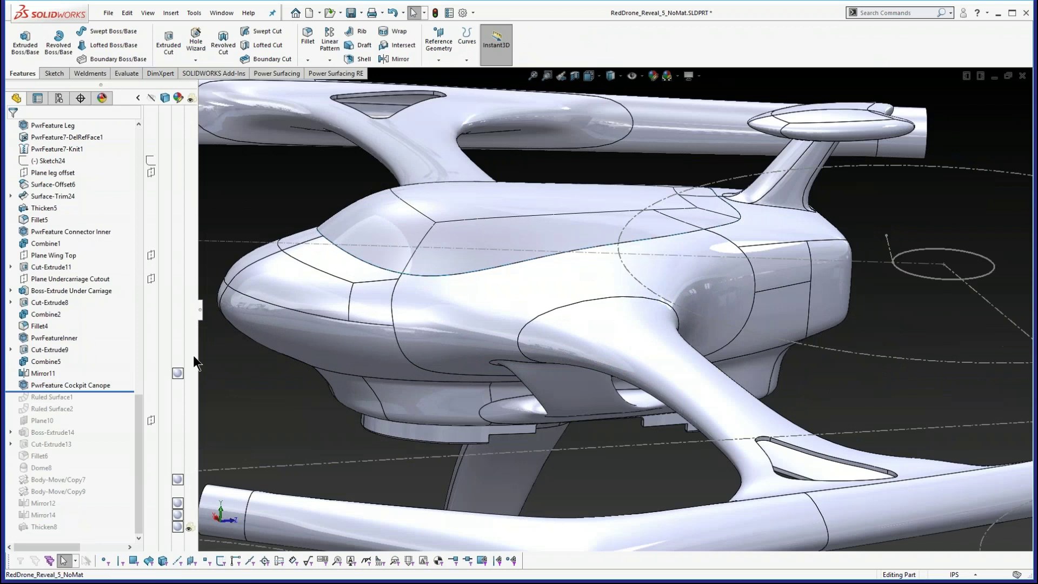
left_click_drag(125, 391, 100, 534)
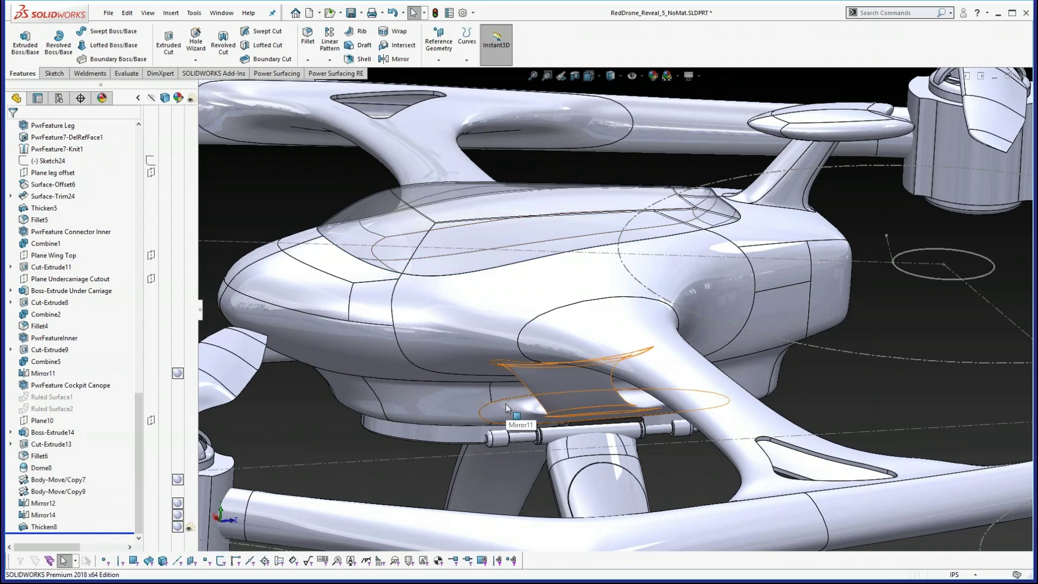
scroll(507, 409, "up", 6)
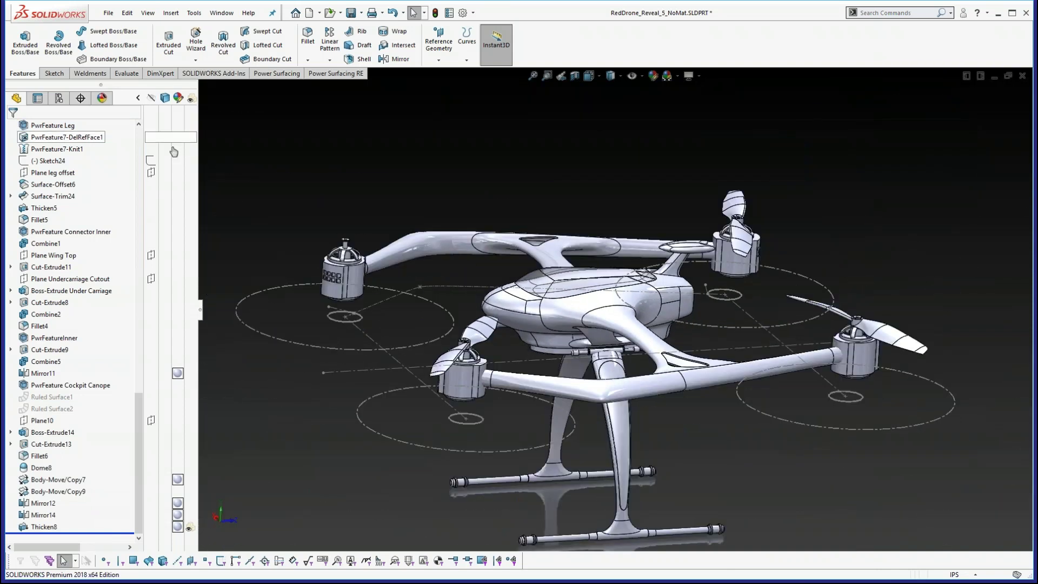
- Hide Sketch2, which contains the propeller circles, and view the drone from above
left_click_drag(141, 396, 144, 142)
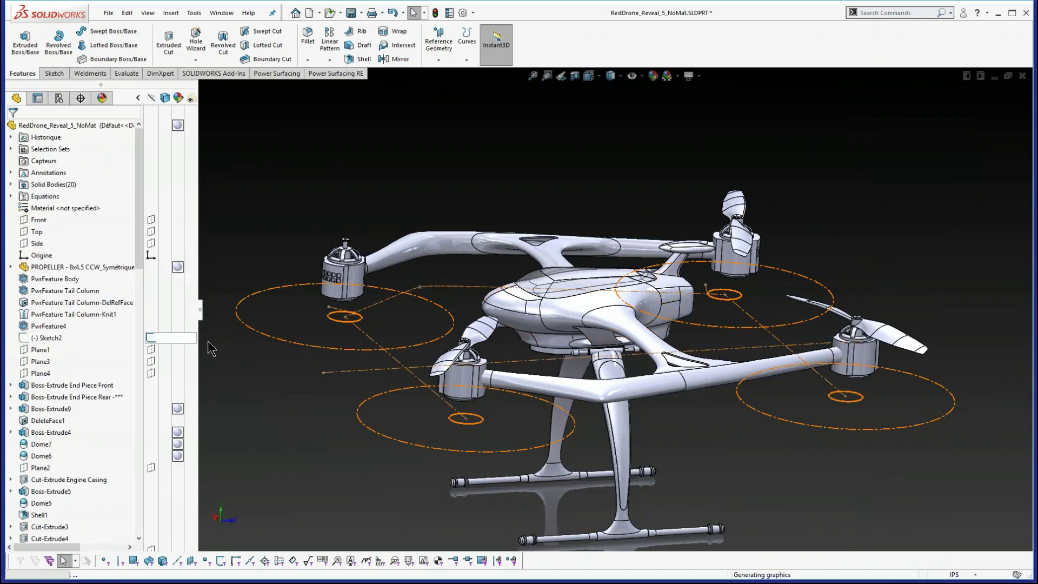
left_click(150, 337)
mouse_move(670, 421)
middle_mouse_down()
mouse_move(679, 457)
mouse_move(702, 449)
middle_mouse_up()
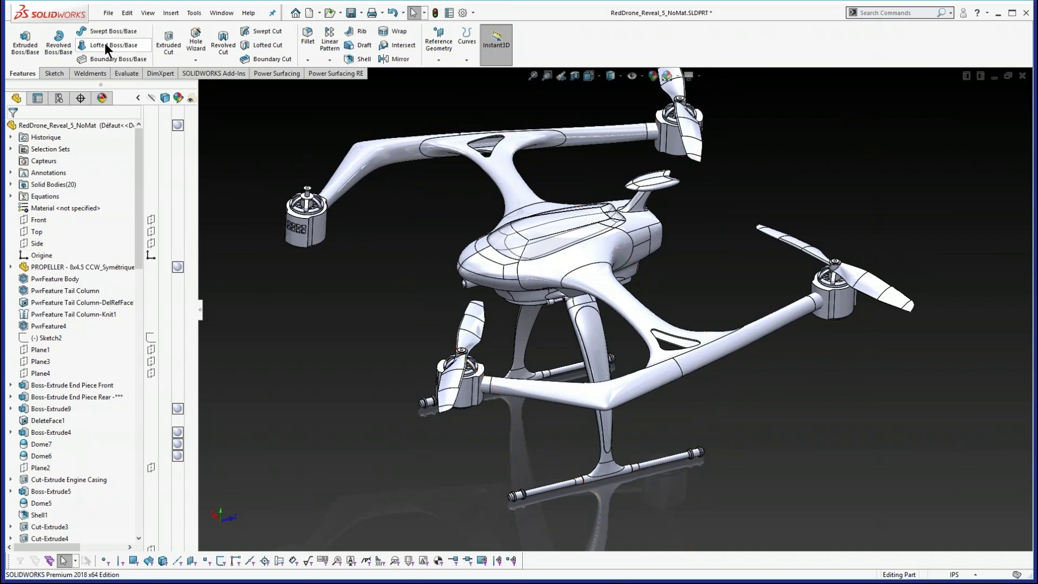
- Close the drone part without saving the changes
left_click(108, 14)
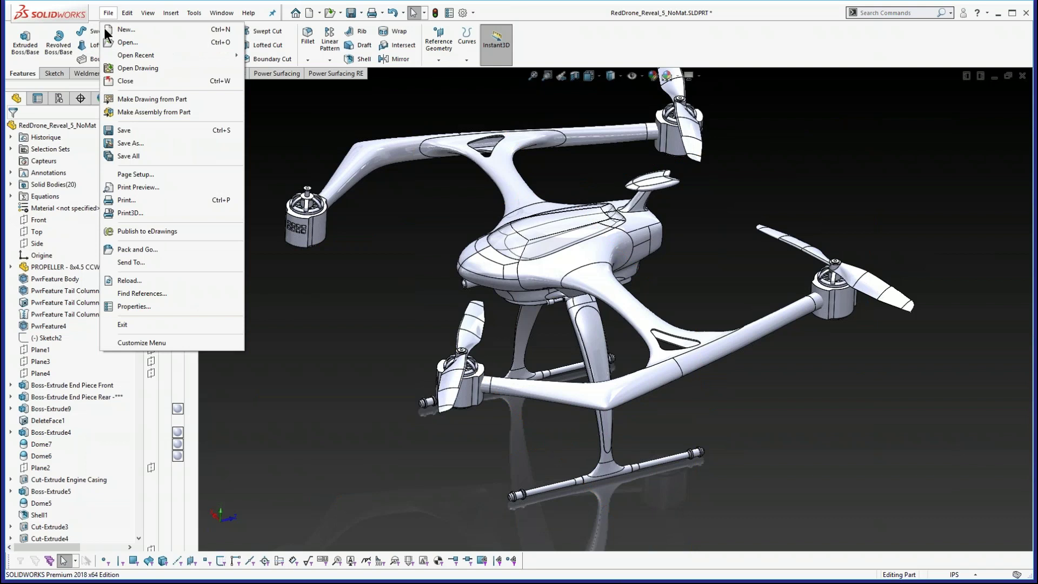
left_click(122, 80)
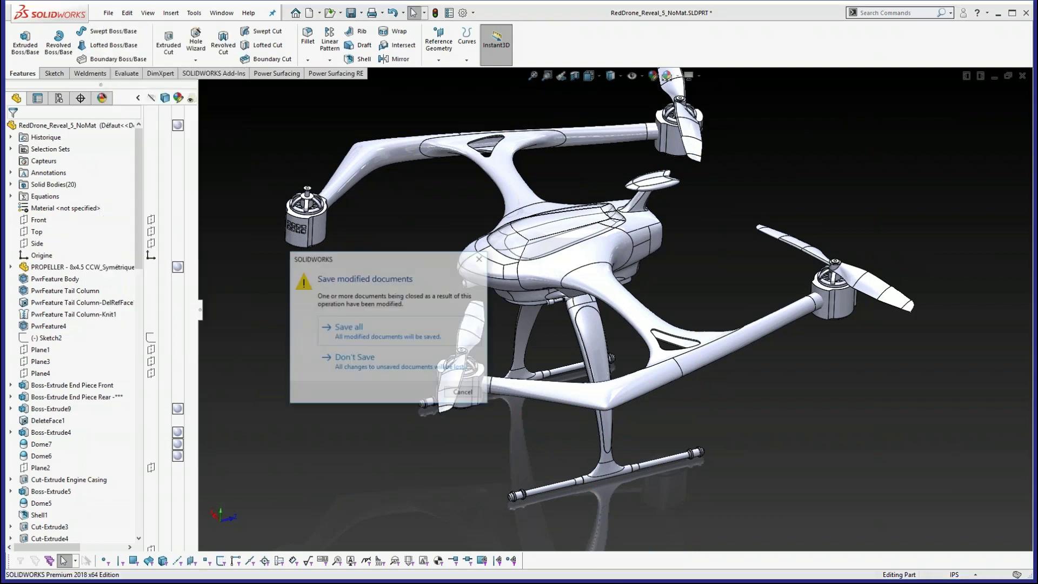
left_click(352, 358)
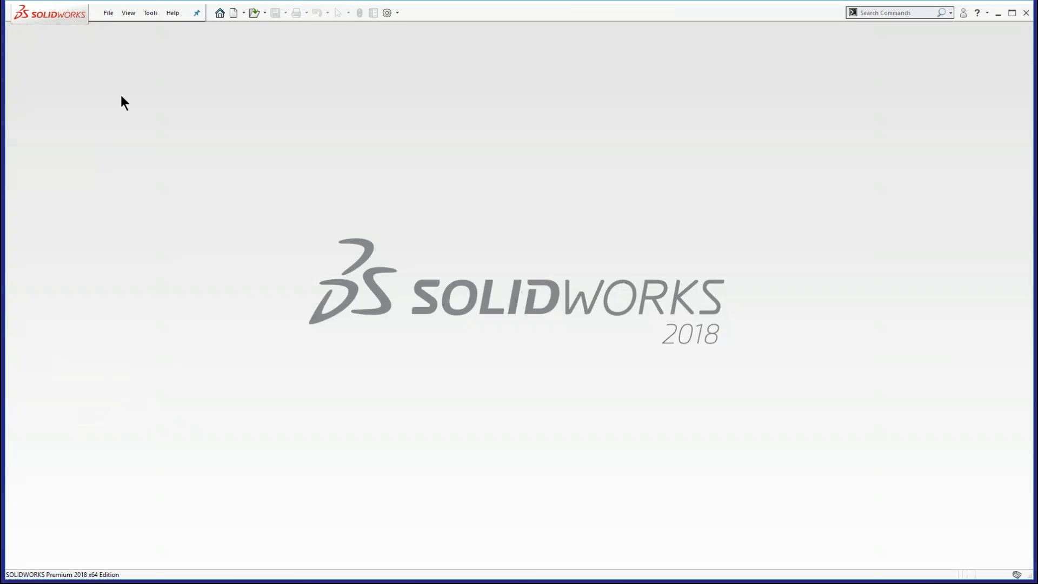
- Open the recent part Torus.SLDPRT and start editing its PwrFeature1 feature
left_click(107, 14)
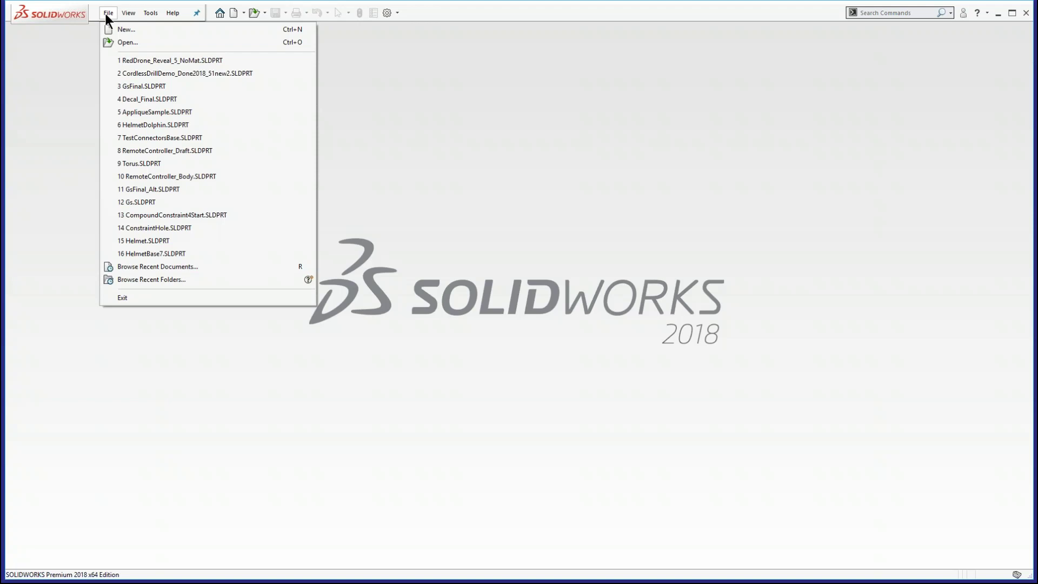
left_click(128, 164)
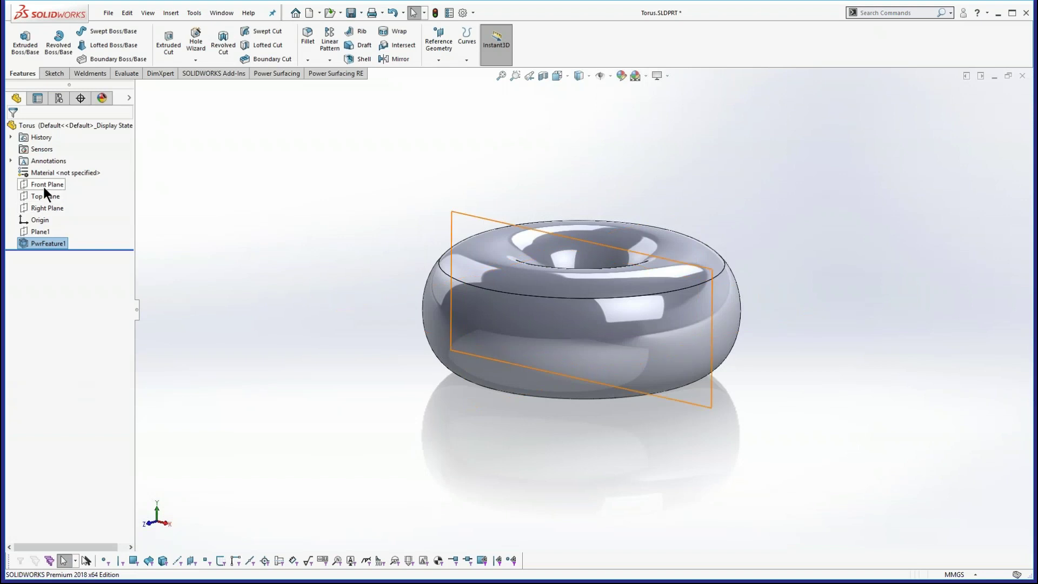
left_click(43, 233)
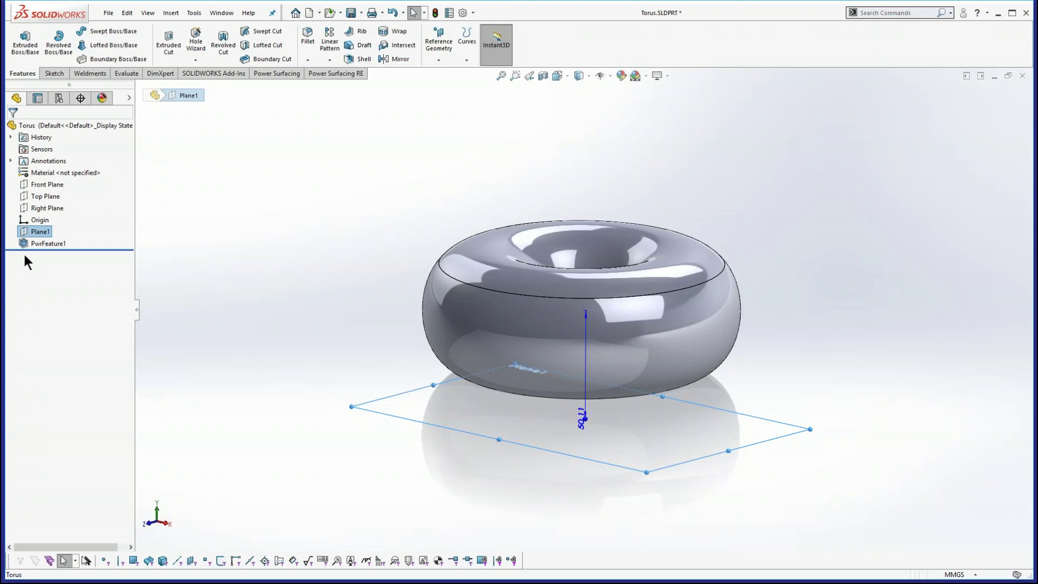
left_click(42, 244)
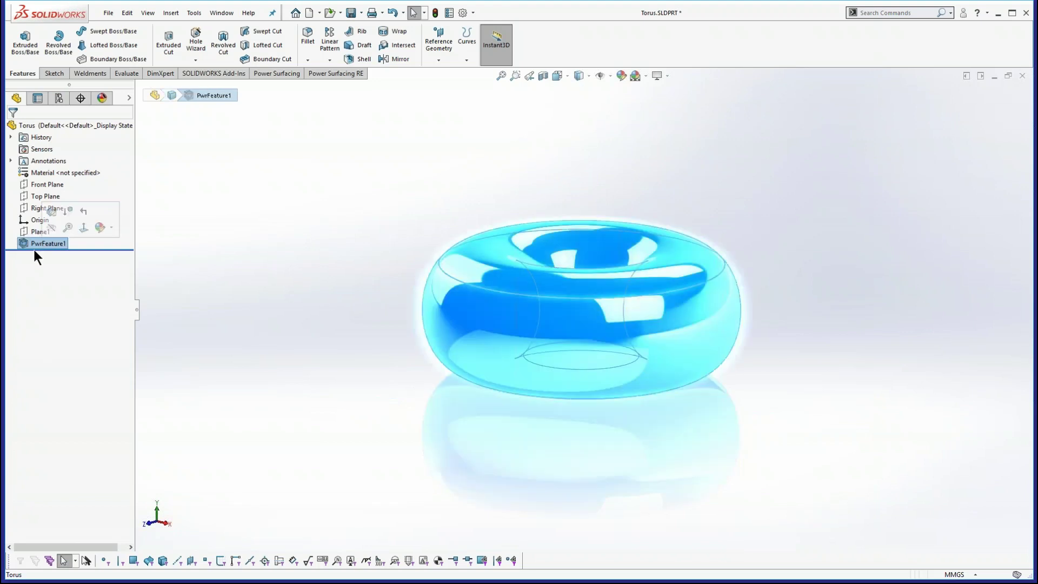
left_click(51, 212)
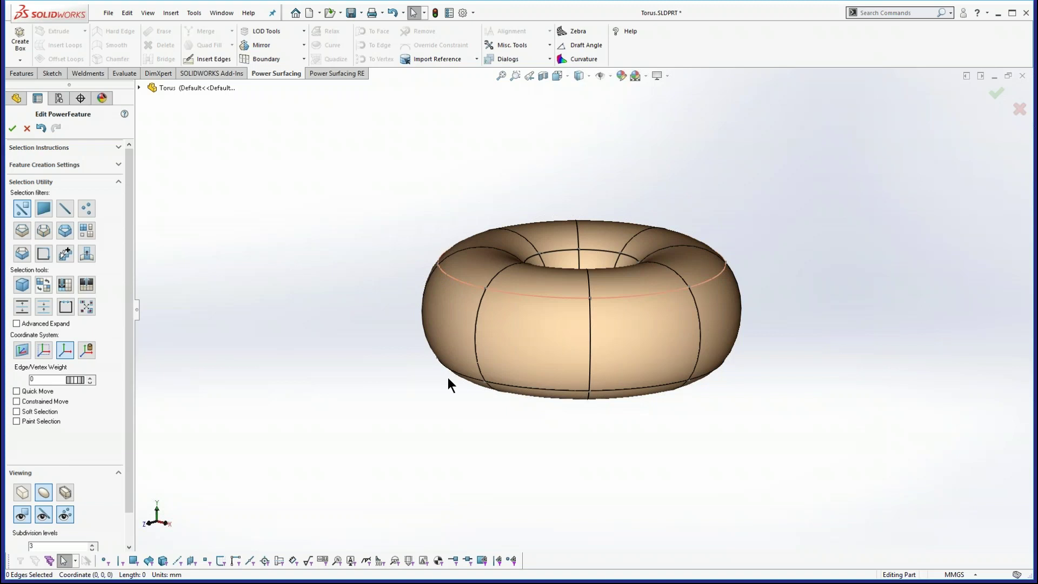
- Insert one loop across the ring of vertical edges on the torus's outer wall with Preserve Shape on
double_click(591, 347)
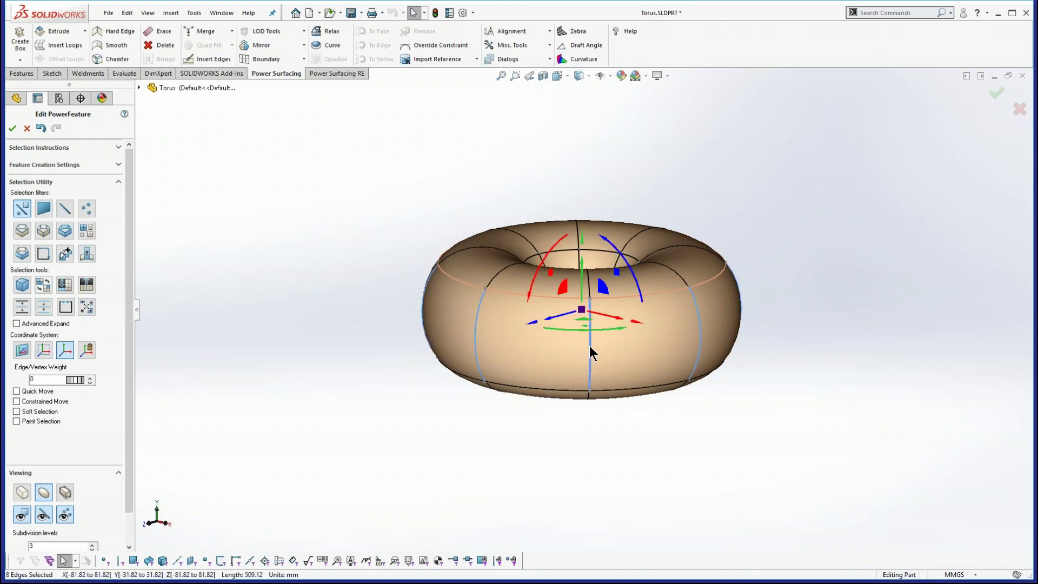
right_click(590, 345)
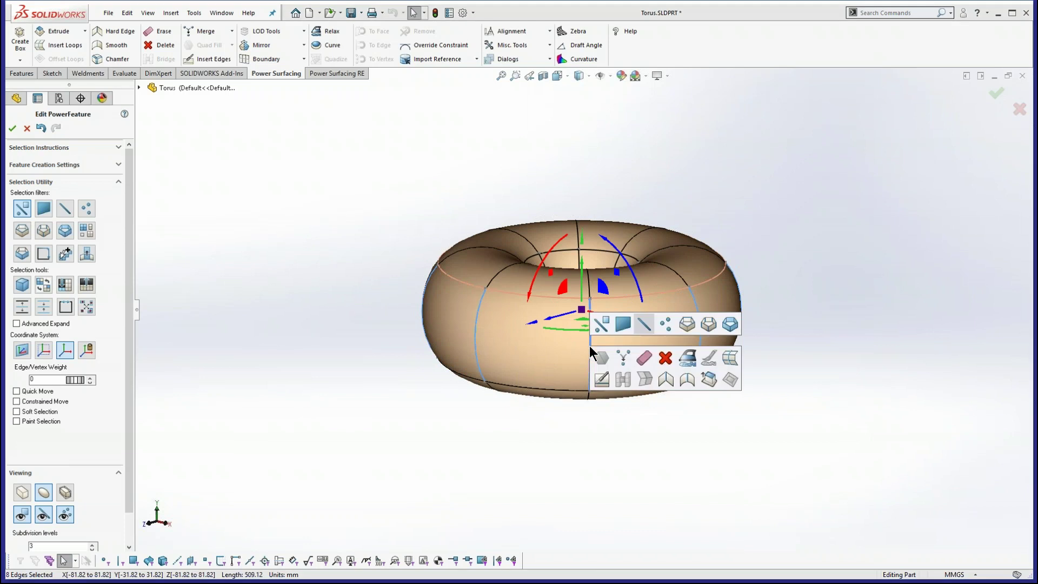
left_click(731, 359)
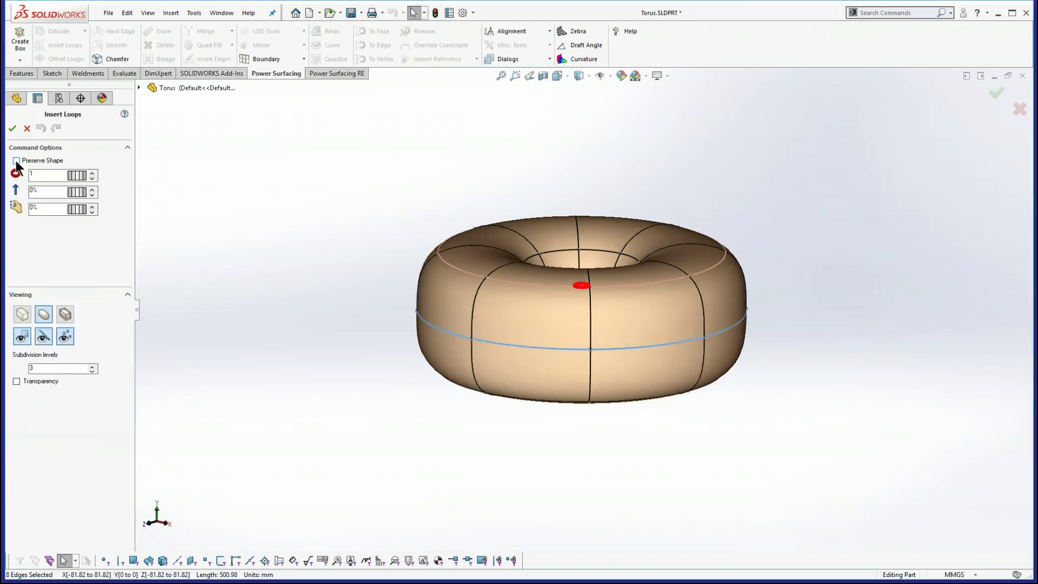
left_click(16, 161)
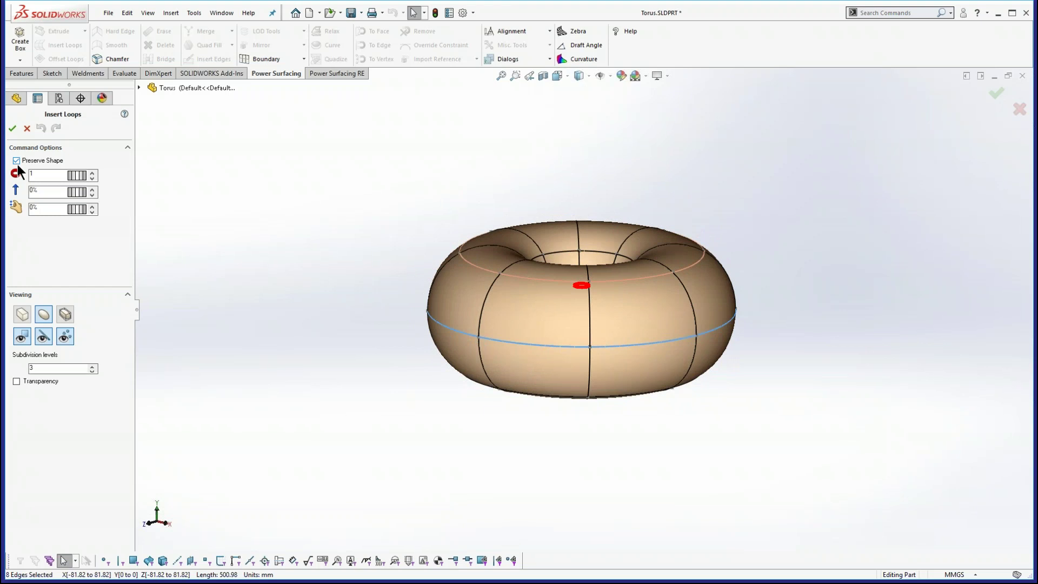
left_click(12, 129)
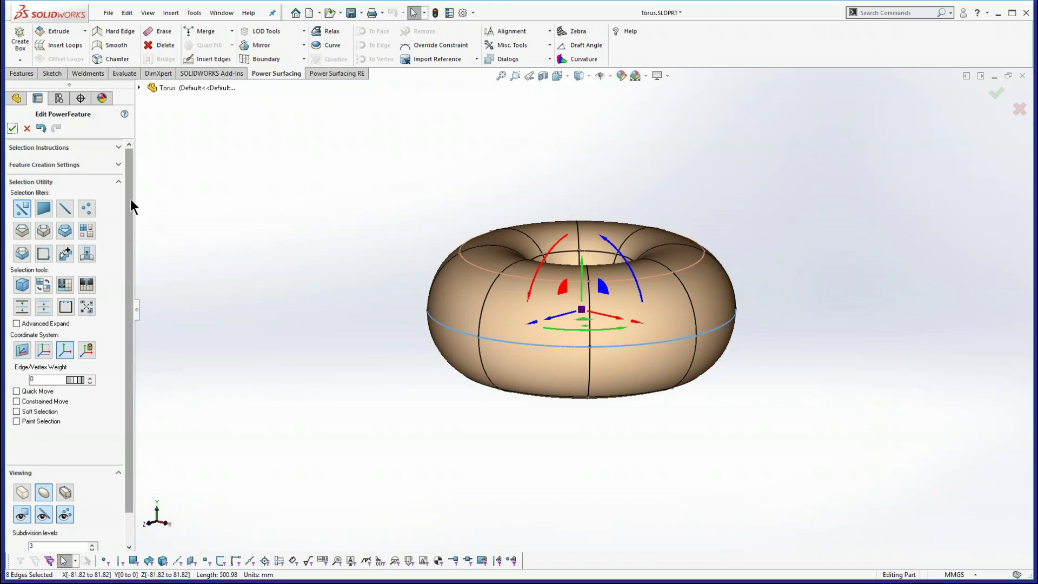
- Run a draft angle analysis against Plane1 at 3° in Single Yellow Stripe style and examine the torus's outer wall up close
left_click(138, 87)
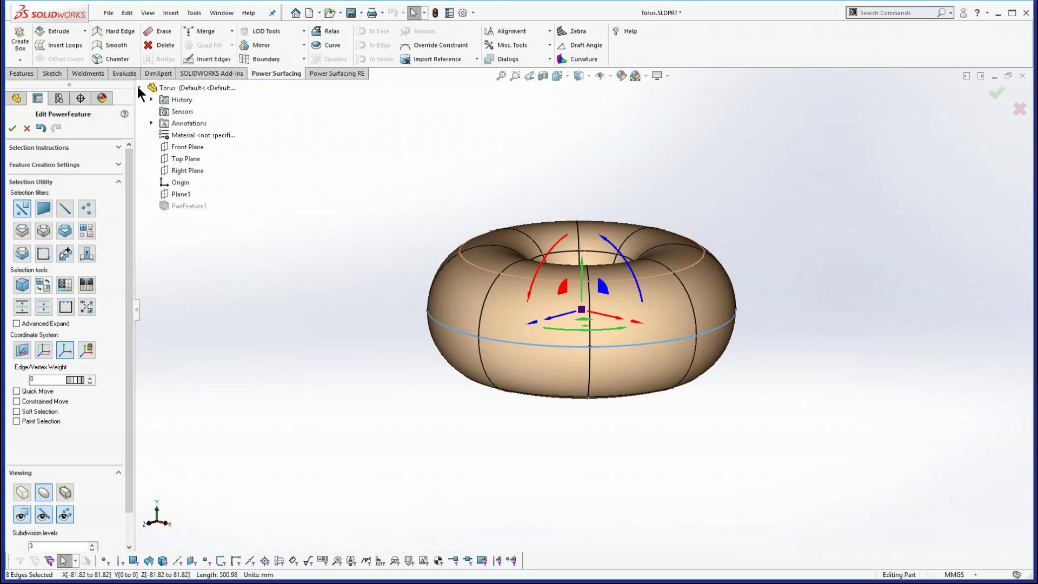
left_click(177, 192)
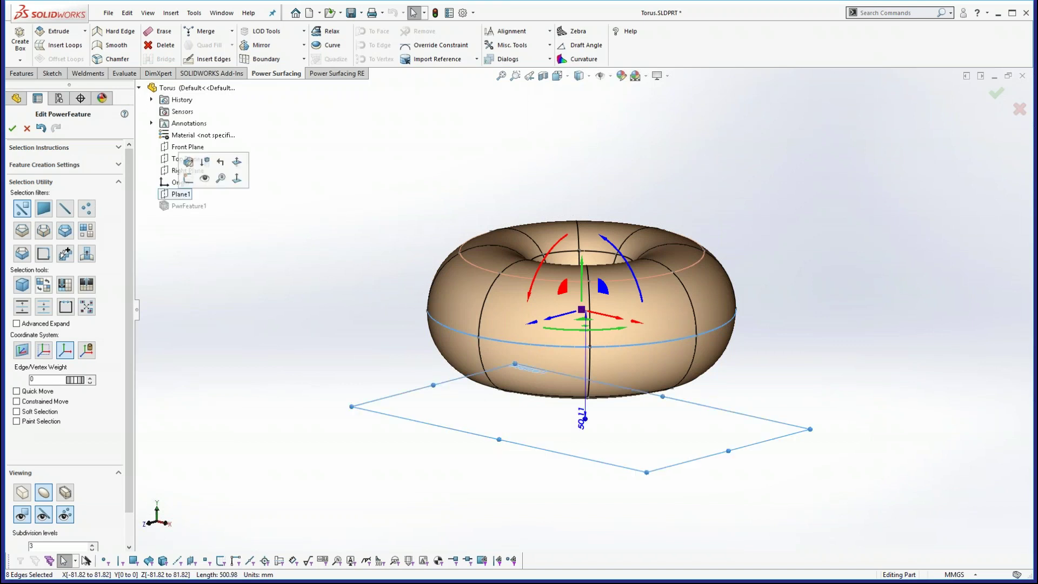
left_click(584, 59)
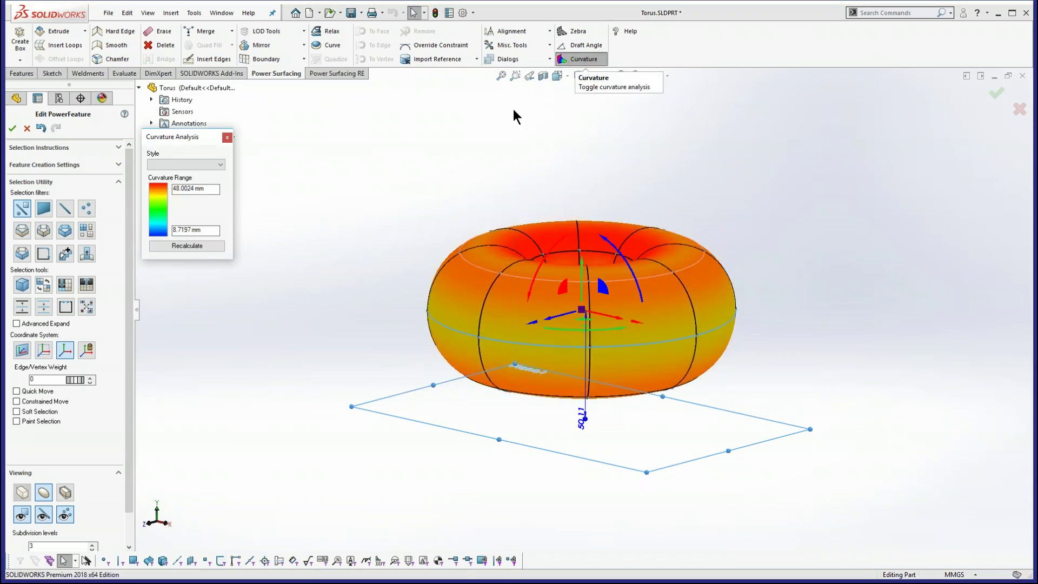
left_click(227, 137)
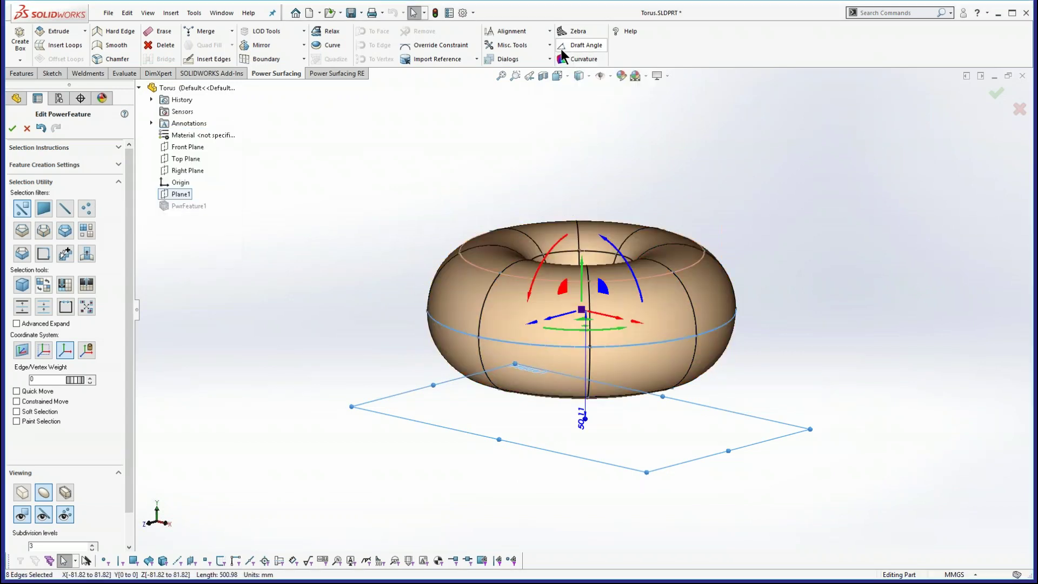
left_click(593, 46)
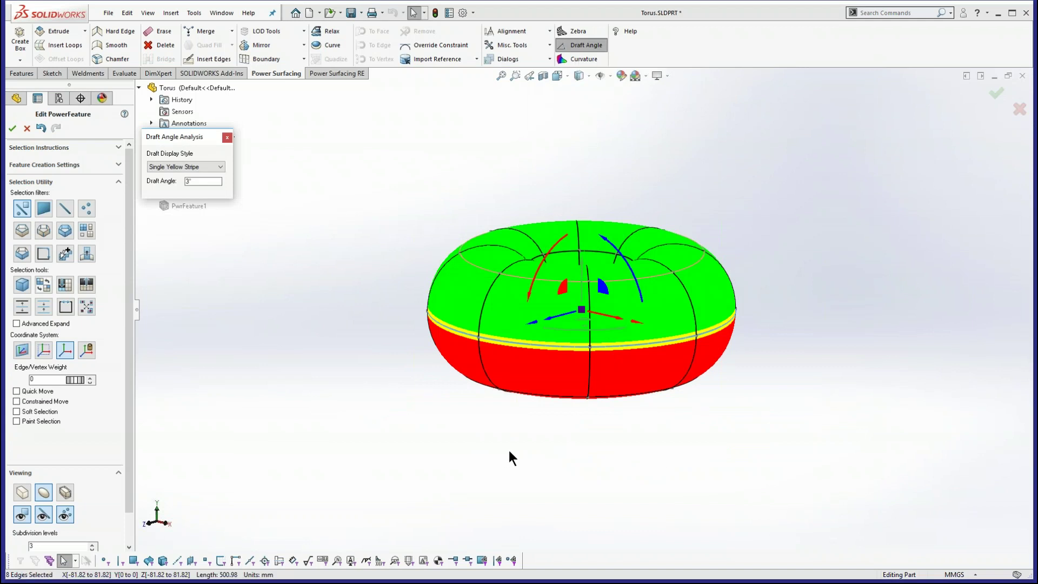
mouse_move(489, 385)
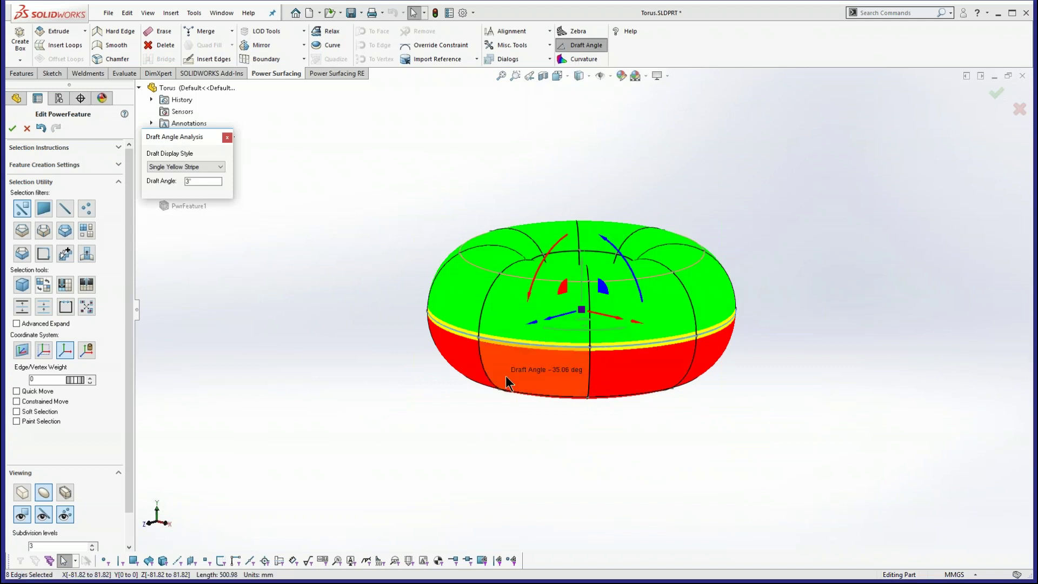
scroll(529, 339, "down", 3)
scroll(529, 339, "down", 4)
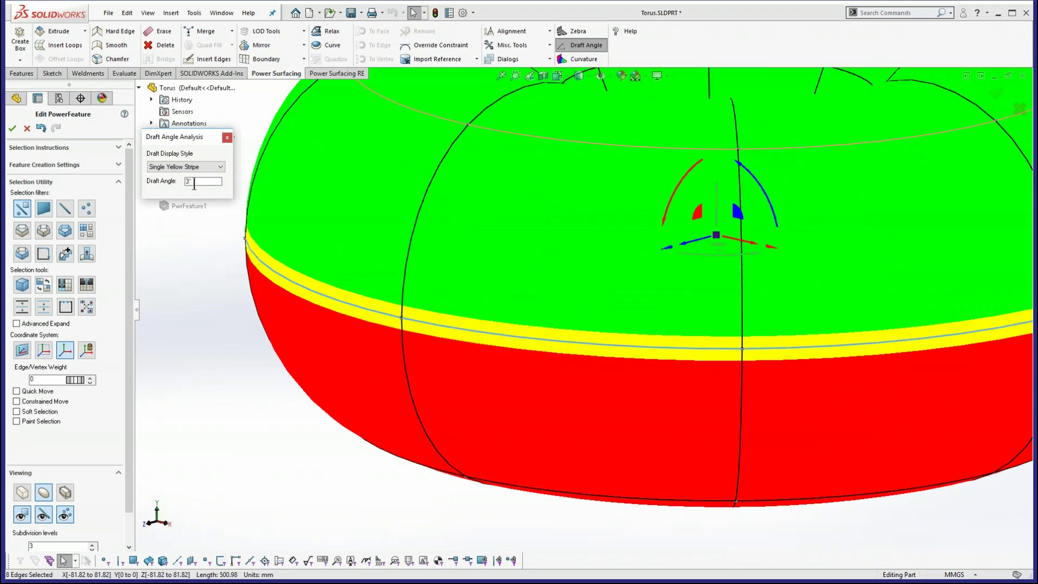
mouse_move(258, 252)
scroll(378, 285, "down", 5)
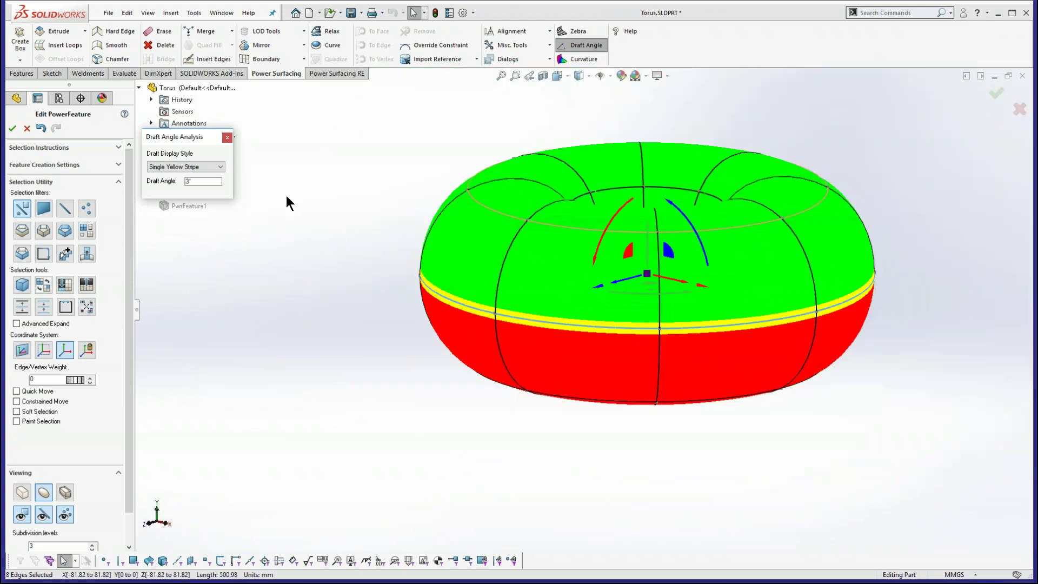
left_click(226, 138)
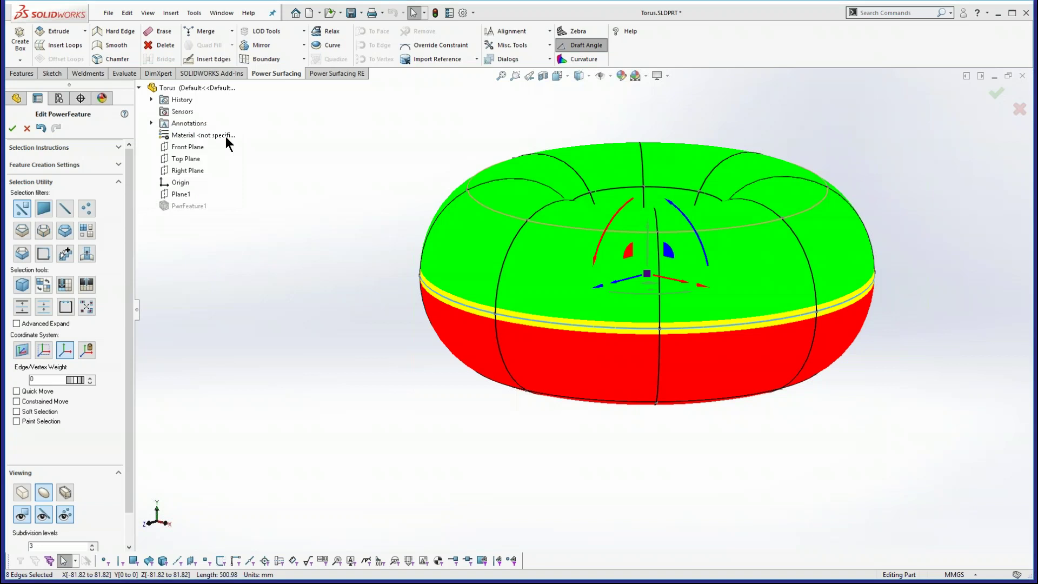
- Undo the loop insertion and insert one loop around the torus's outer wall with Preserve Shape off
left_click(40, 128)
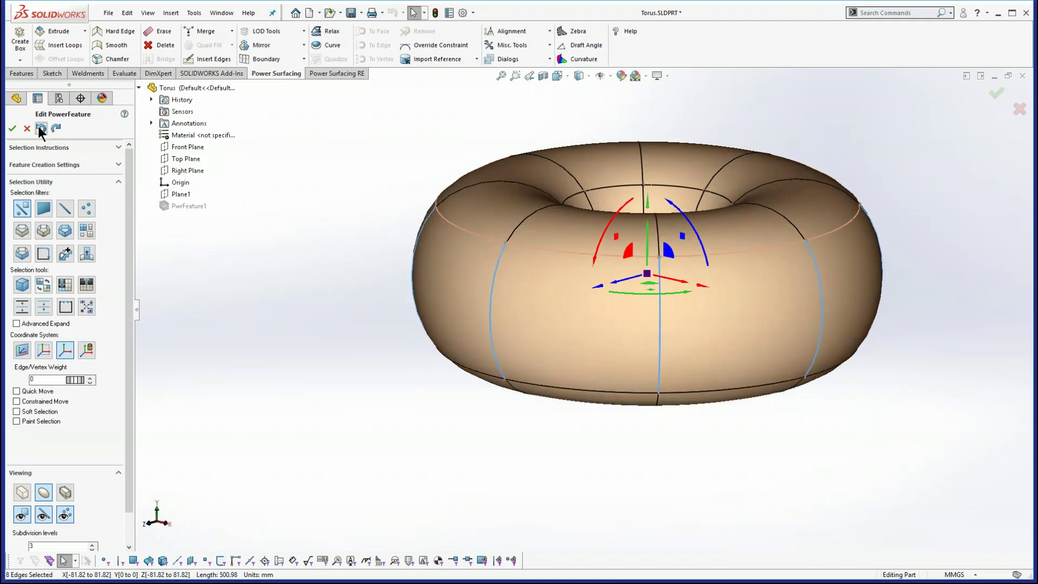
key("ctrl+y")
right_click(664, 336)
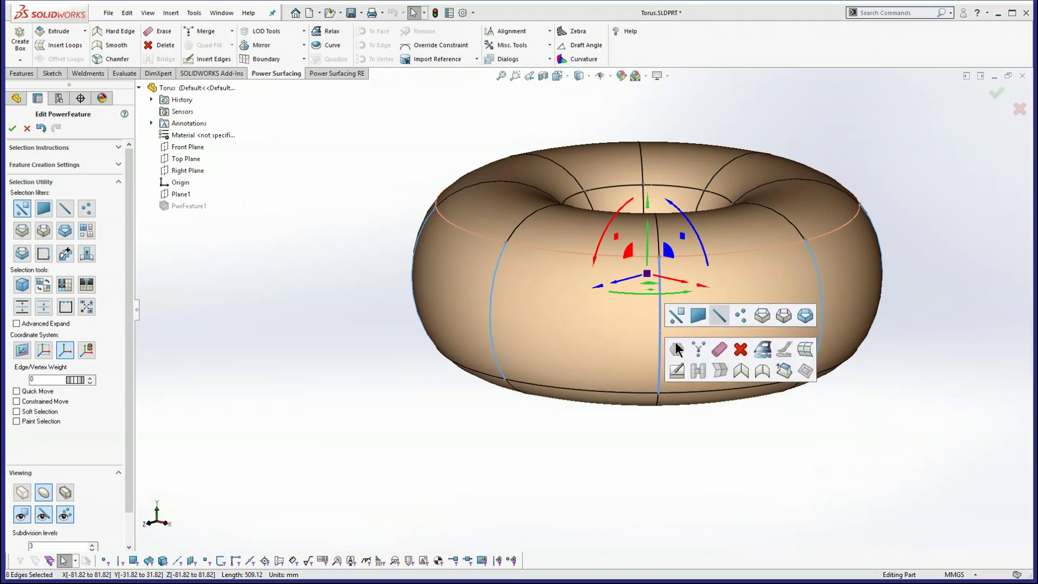
left_click(805, 350)
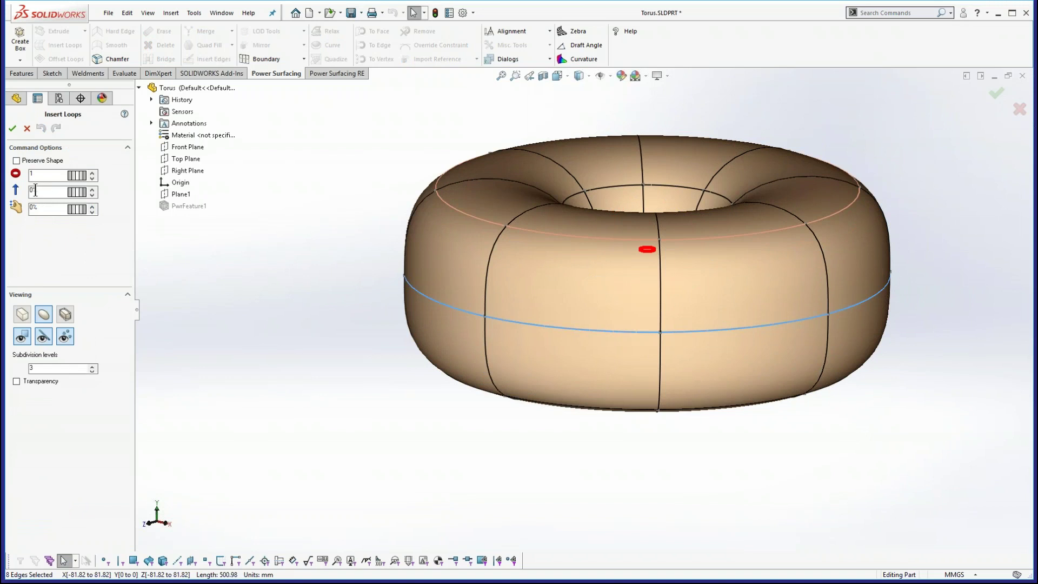
left_click(12, 129)
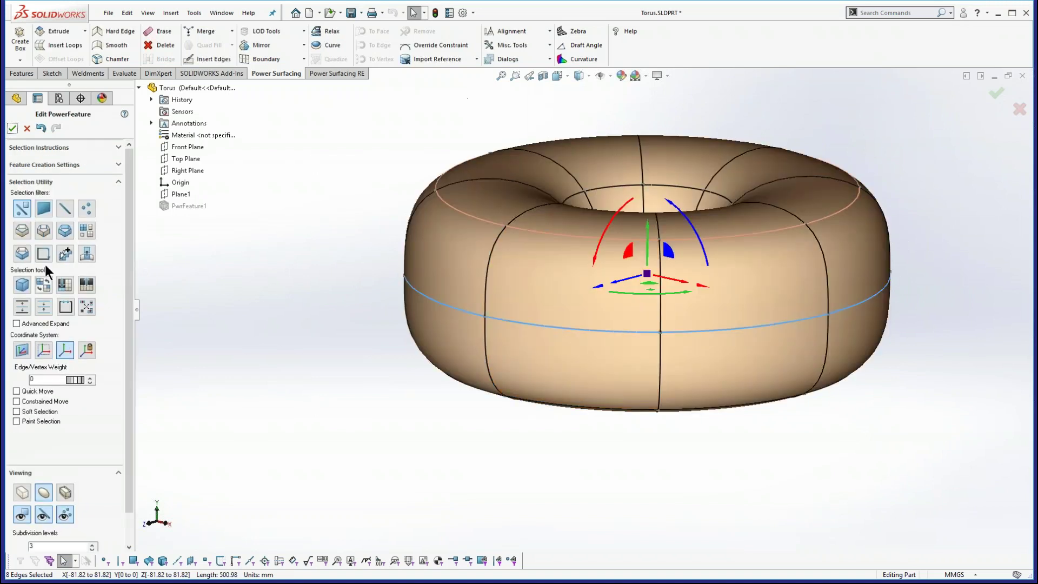
- Repeat the 3° draft angle analysis against Plane1 and probe the draft around the new outer loop
left_click(180, 195)
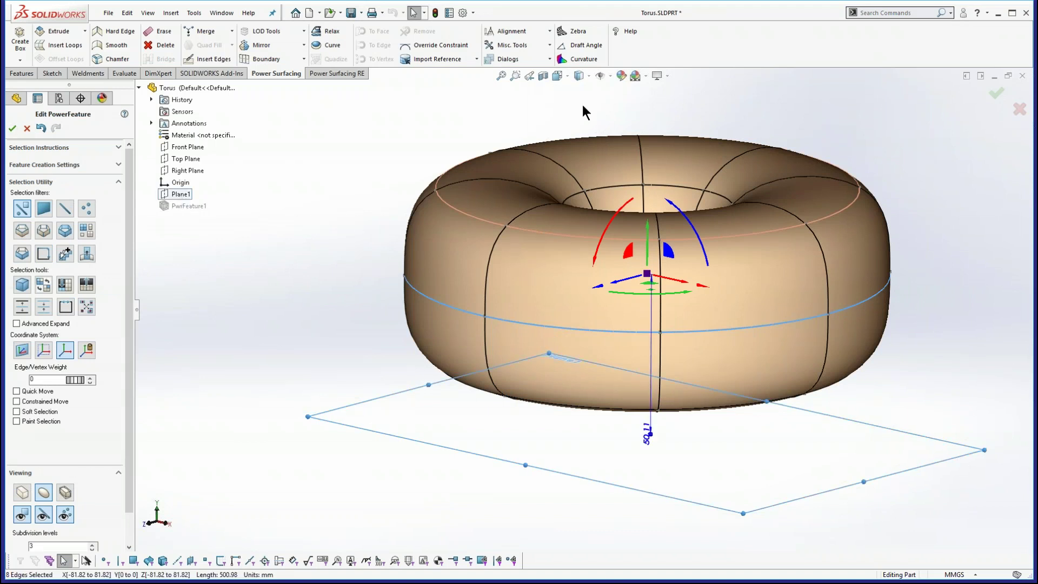
left_click(579, 45)
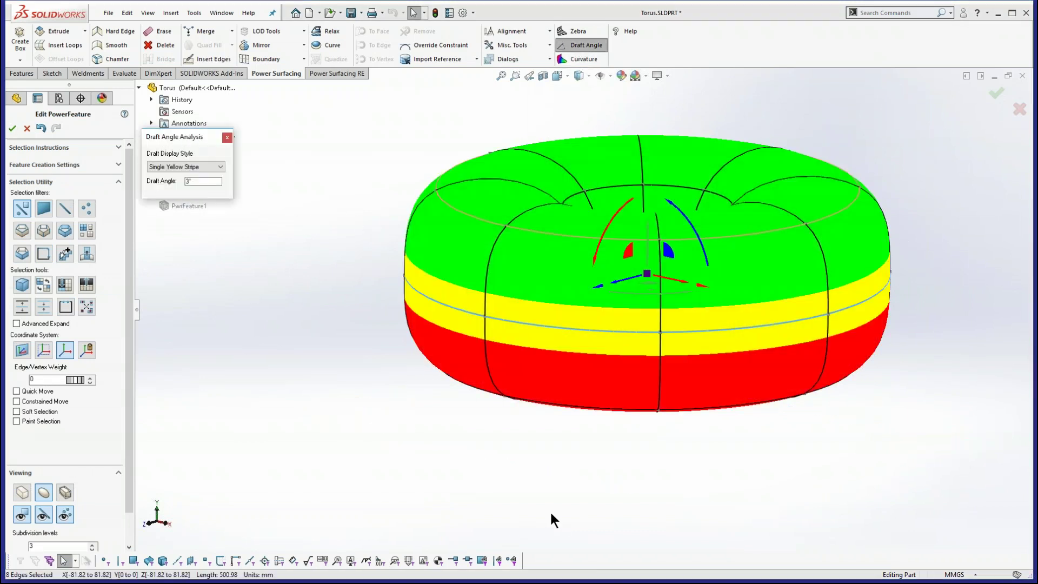
mouse_move(463, 323)
mouse_move(687, 369)
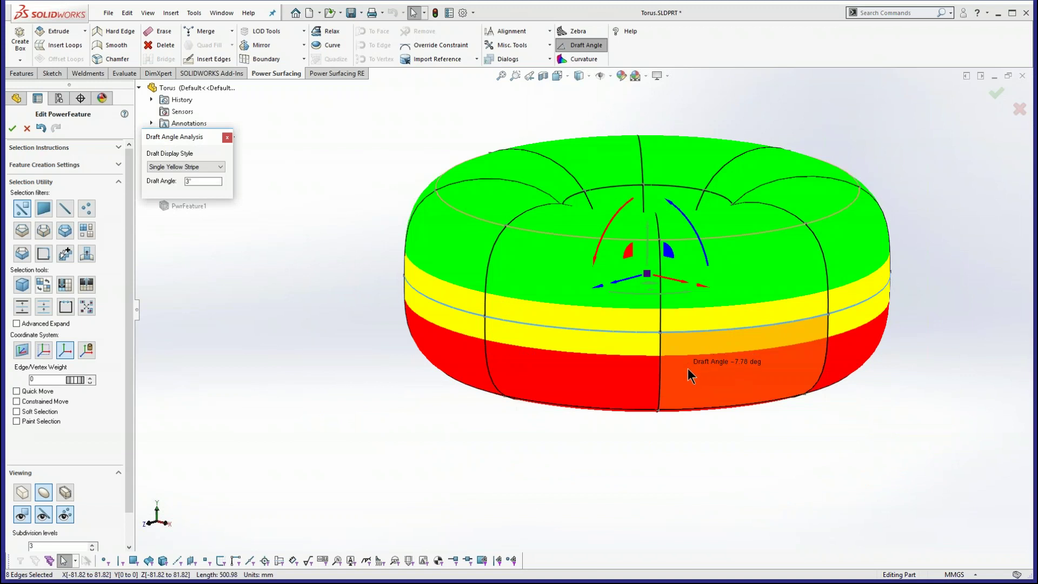
- Make the outer middle loop a hard edge and scale it slightly outward to about 83.7 mm from the centre
left_click(647, 331)
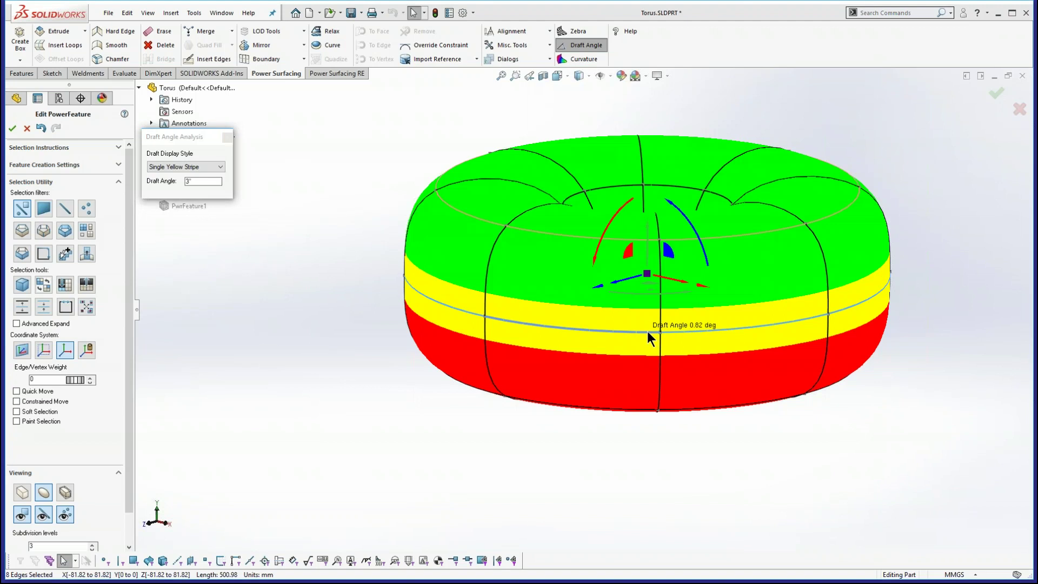
right_click(647, 331)
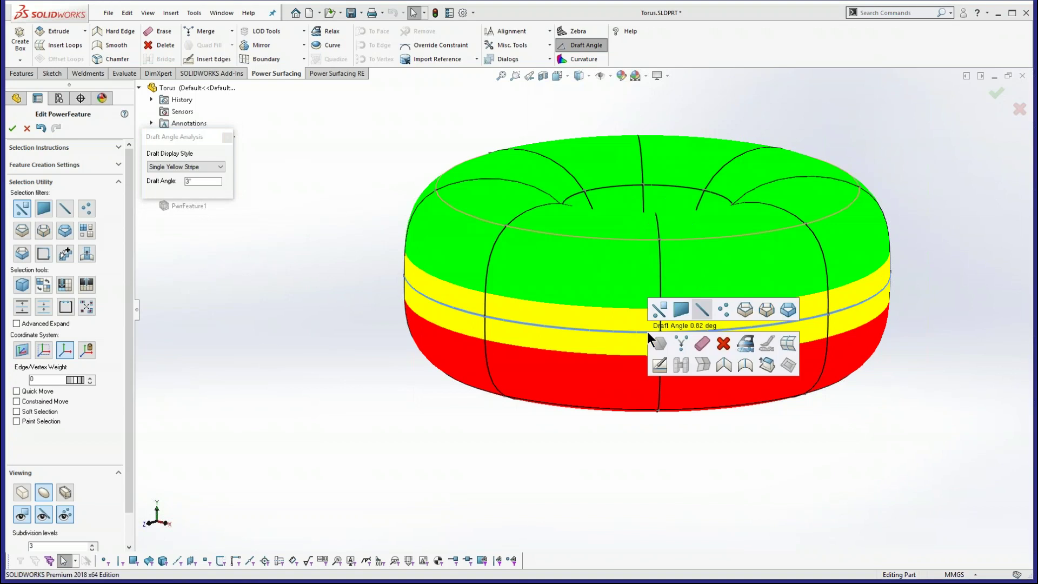
left_click(723, 366)
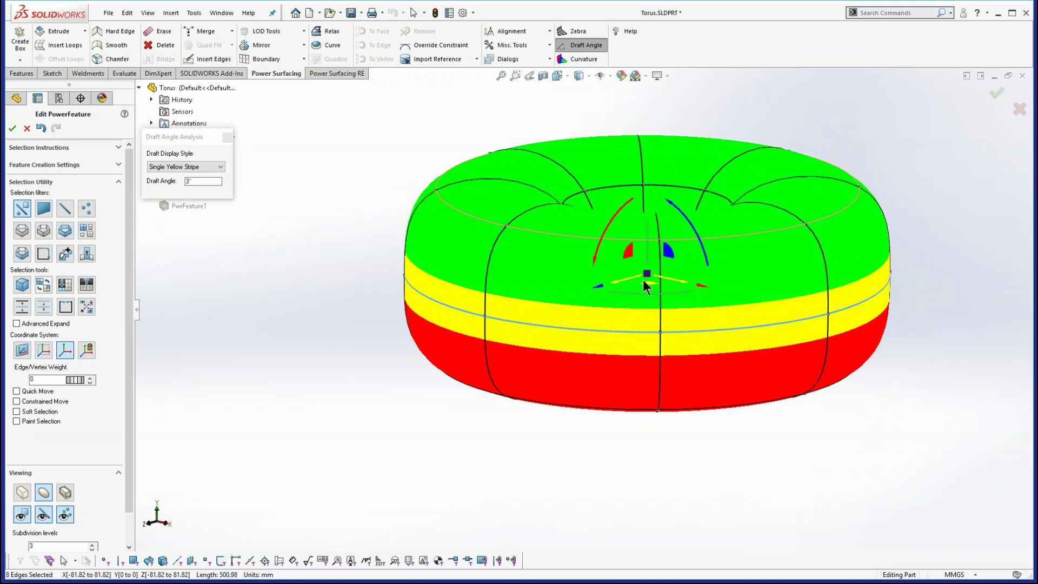
left_click_drag(647, 274, 651, 261)
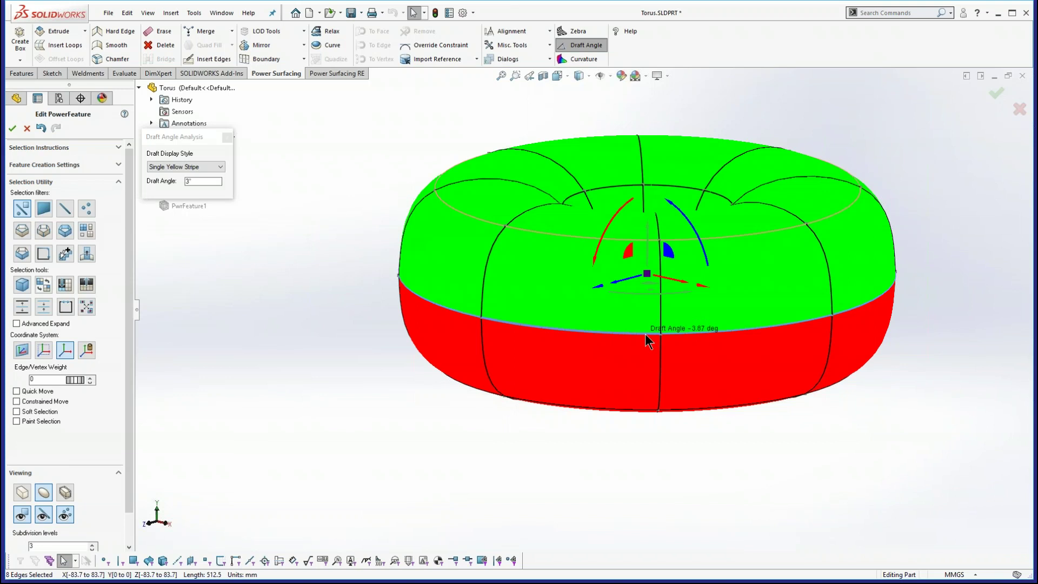
- Set the subdivision level to 4, then close the draft analysis and accept the PwrFeature1 edit
scroll(129, 391, "down", 2)
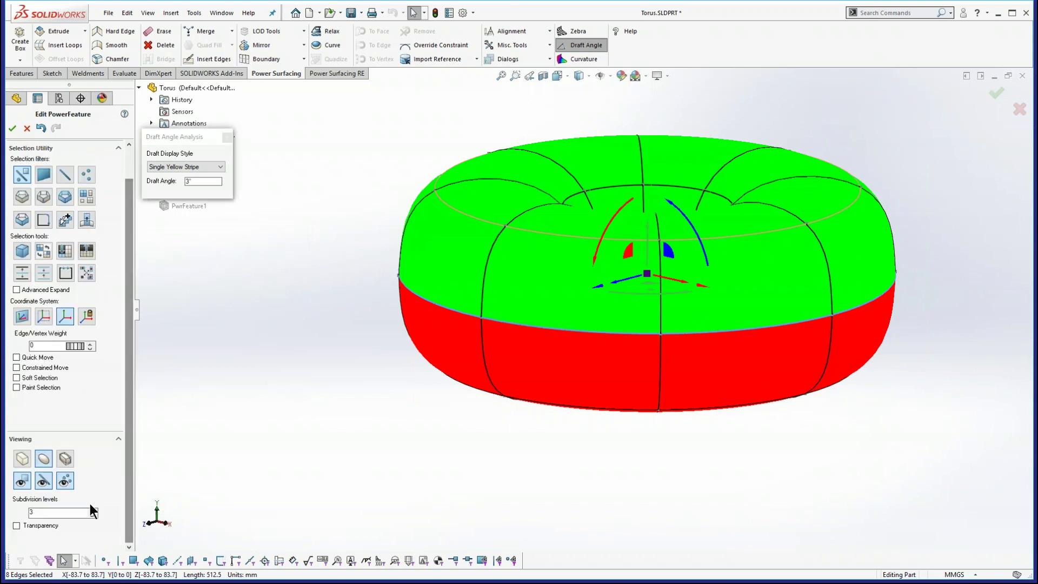
left_click(93, 511)
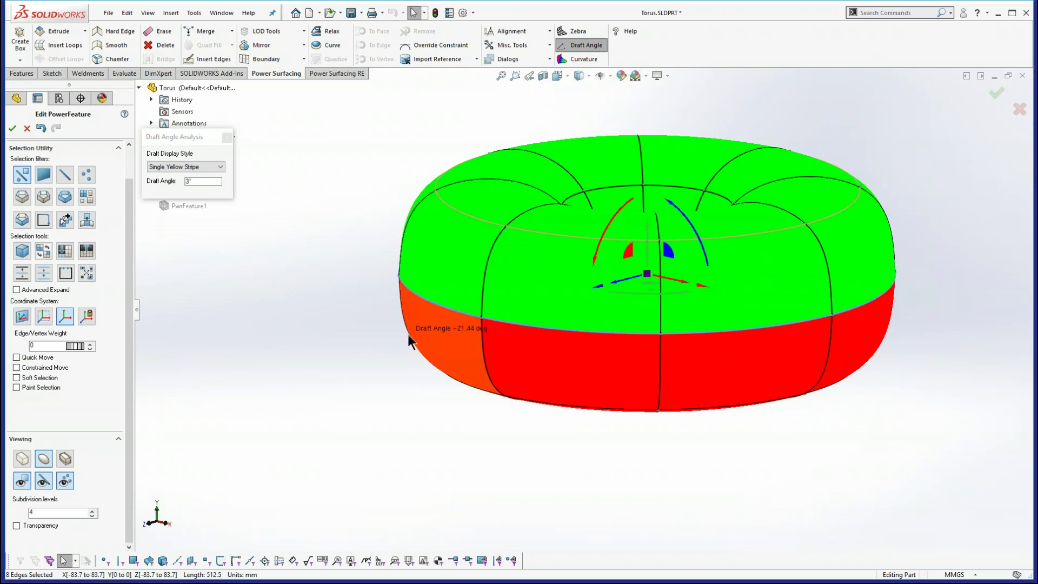
left_click(227, 138)
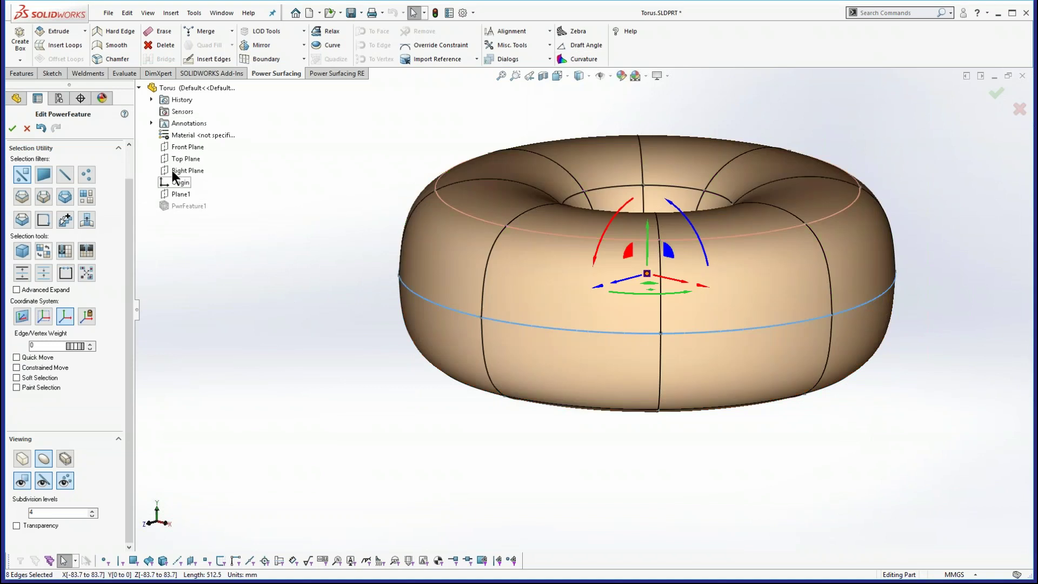
left_click(12, 129)
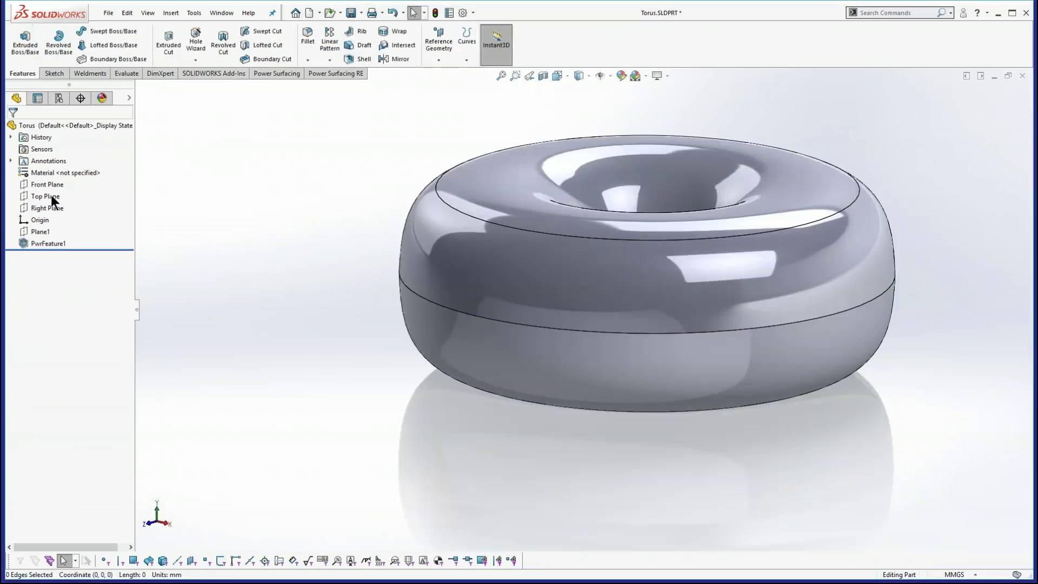
- Run a 3° Draft Analysis on the finished torus against Plane1, inspect it from the side, and close the analysis
left_click(122, 73)
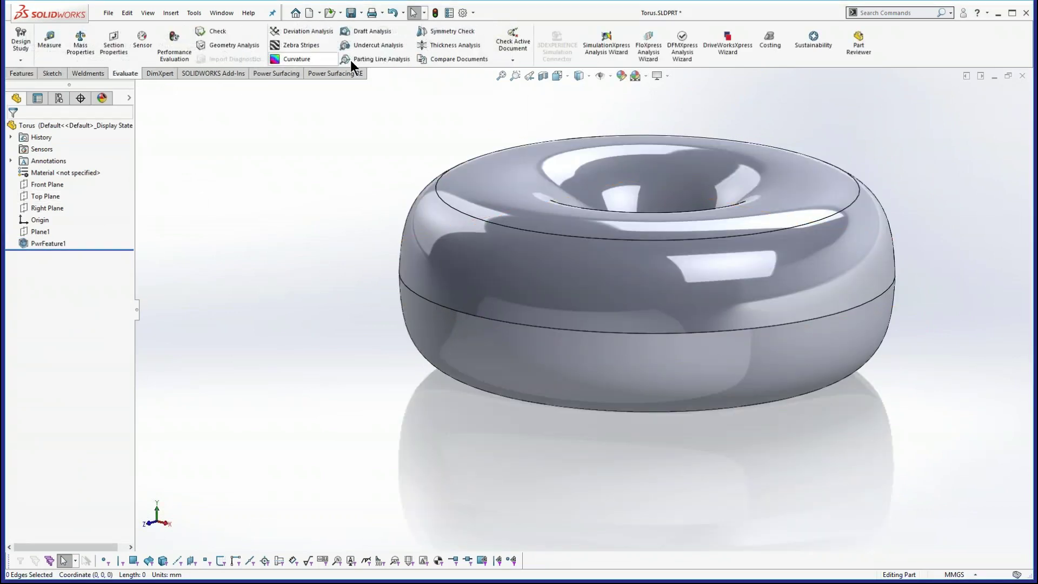
left_click(374, 31)
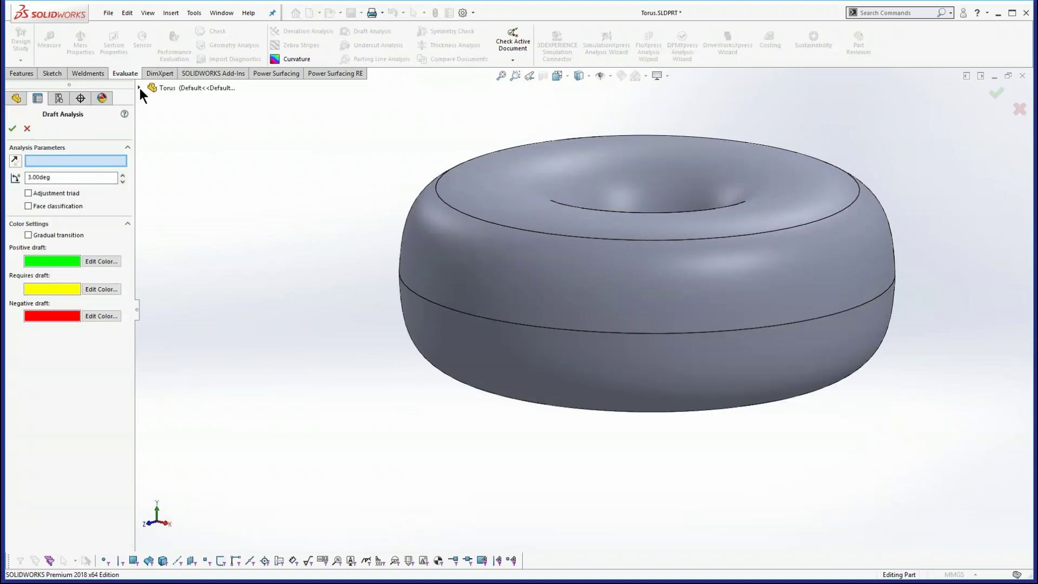
left_click(139, 88)
left_click(164, 198)
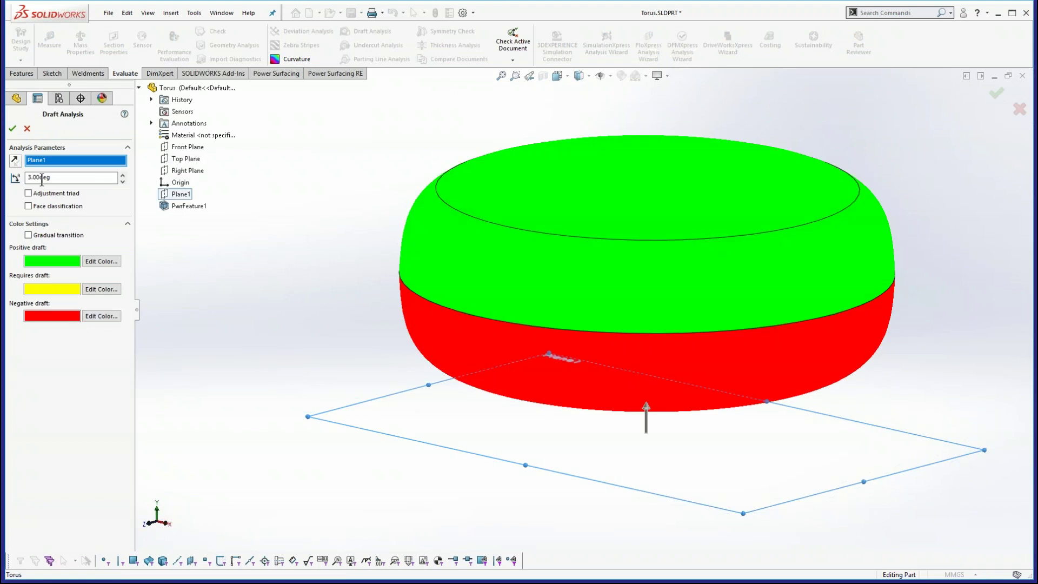
middle_click_drag(671, 380, 619, 285)
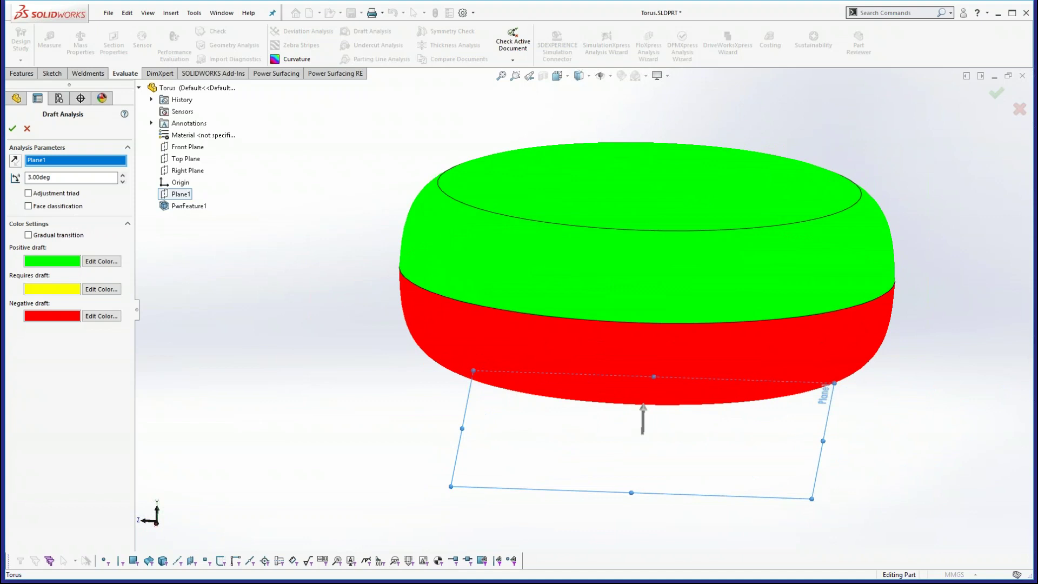
left_click(28, 128)
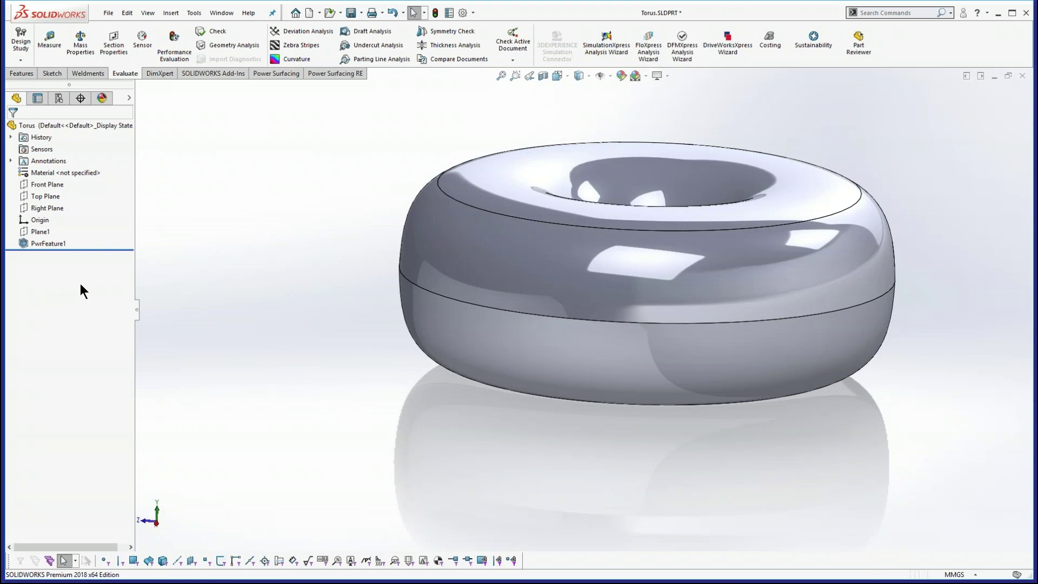
- Close the torus part without saving and open the recent file RemoteController_Draft.SLDPRT
left_click(109, 13)
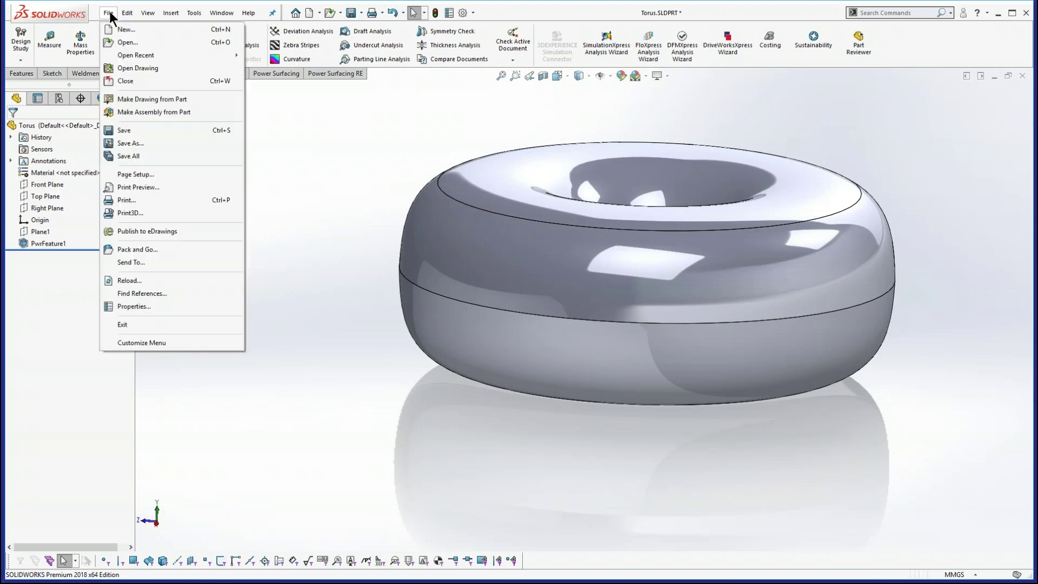
left_click(134, 80)
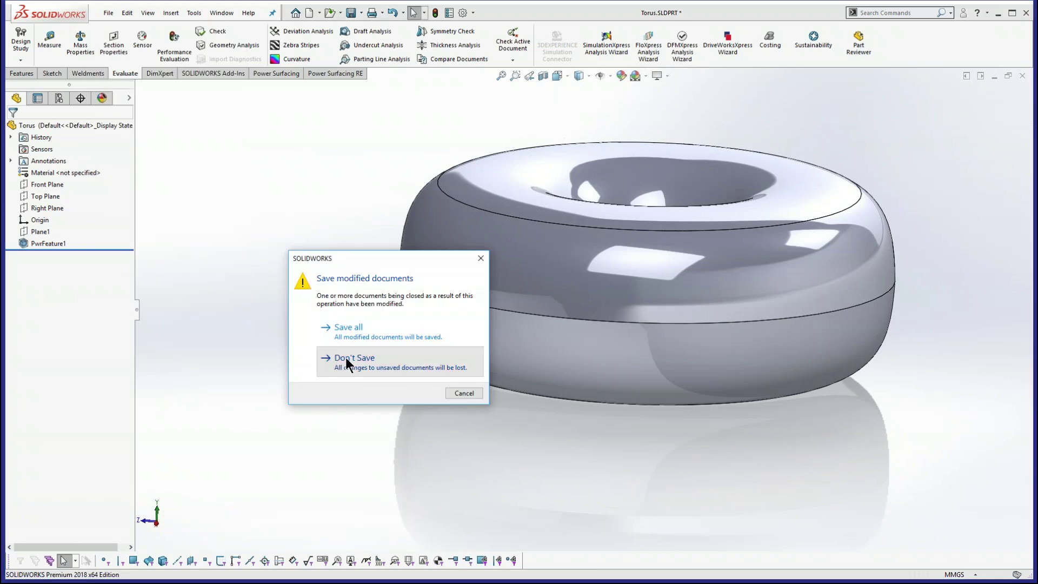
left_click(345, 358)
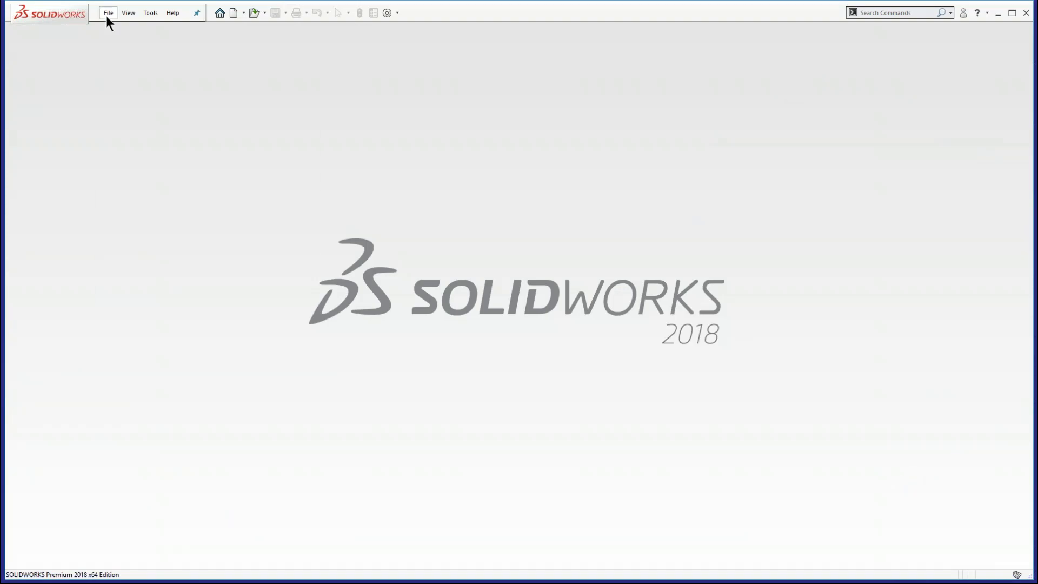
left_click(108, 14)
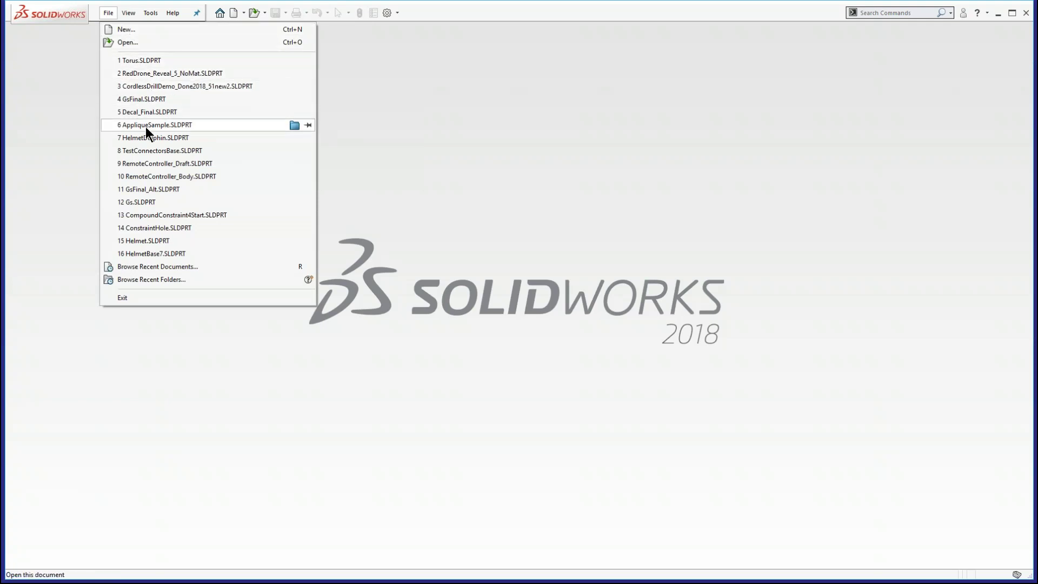
left_click(145, 163)
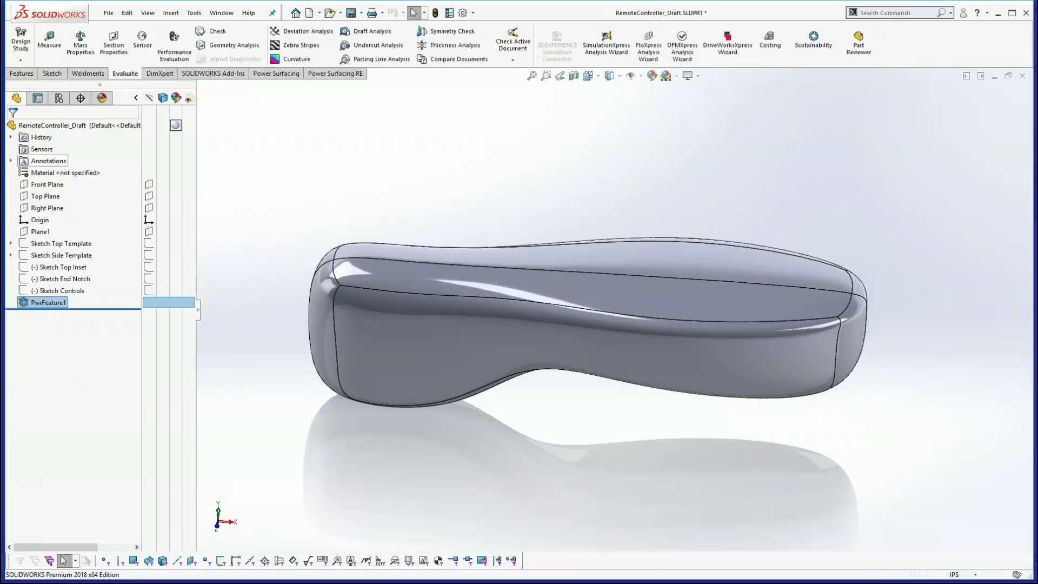
- Edit PwrFeature1 and run the 3° draft angle analysis against Plane1 with the Single Yellow Stripe display
mouse_move(559, 190)
middle_mouse_down()
mouse_move(561, 364)
mouse_move(579, 160)
mouse_move(547, 109)
mouse_move(565, 94)
mouse_move(573, 189)
middle_mouse_up()
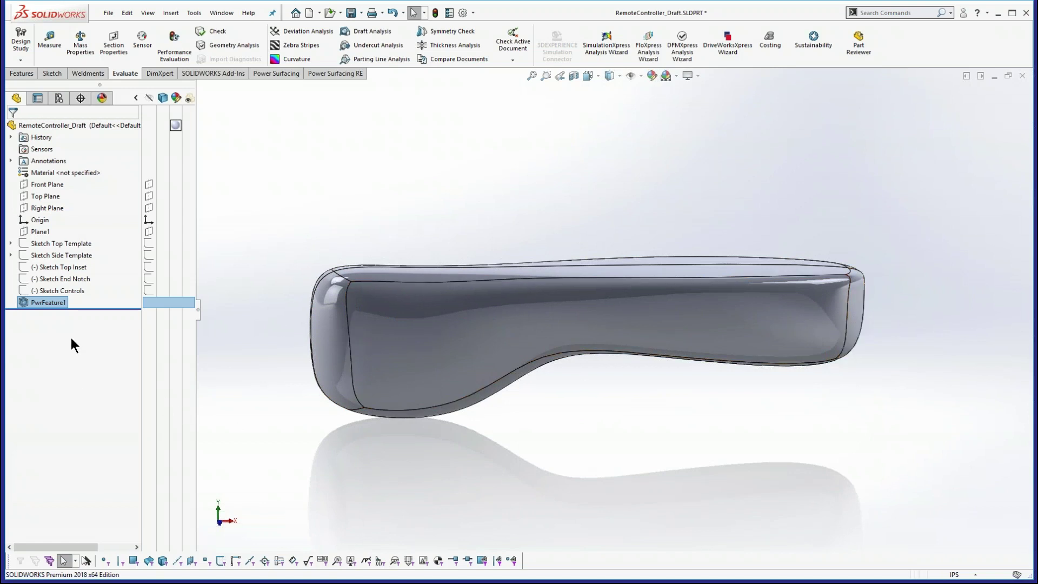
left_click(43, 231)
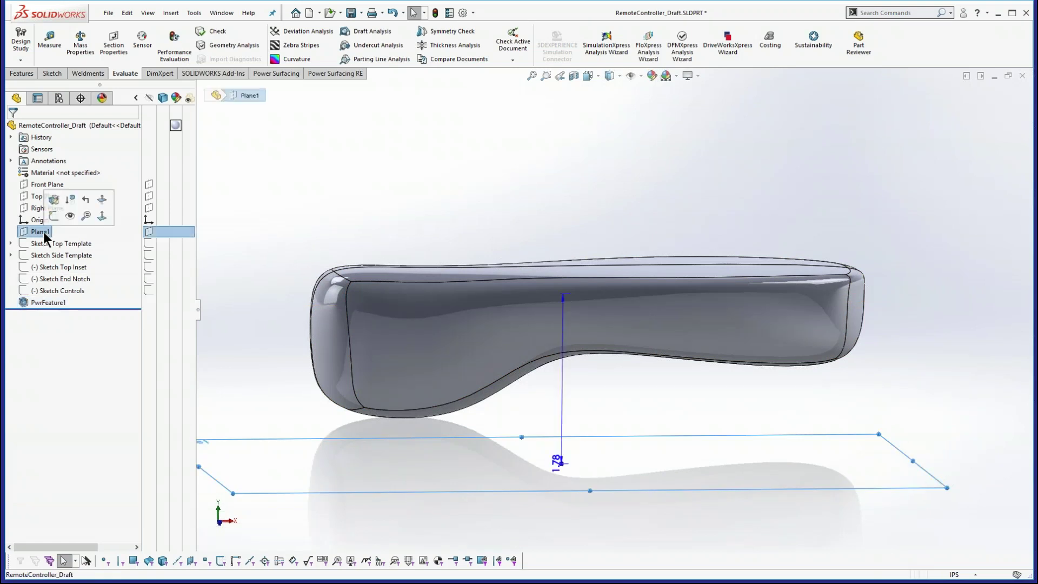
left_click(44, 304)
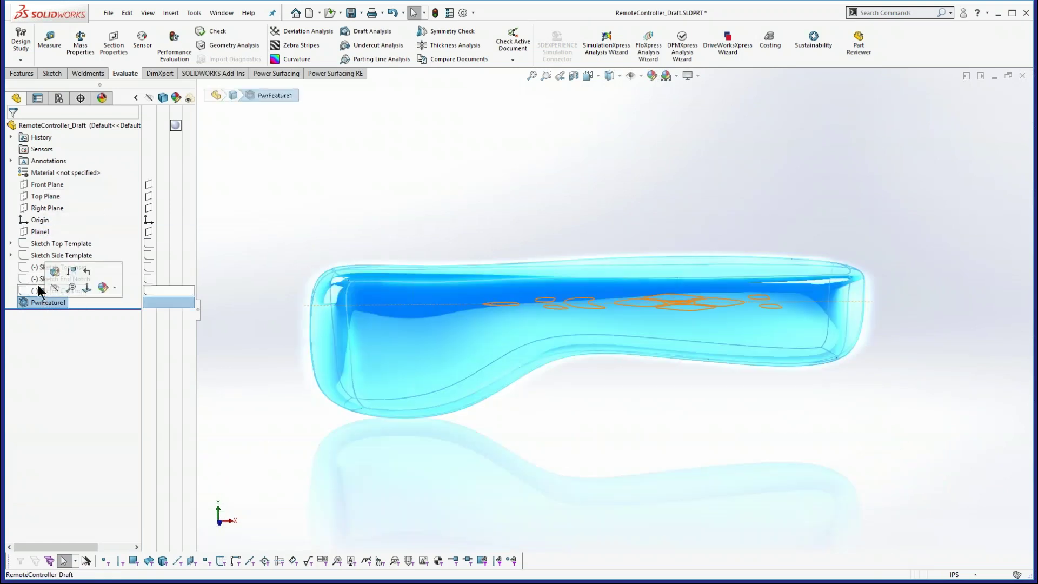
left_click(55, 272)
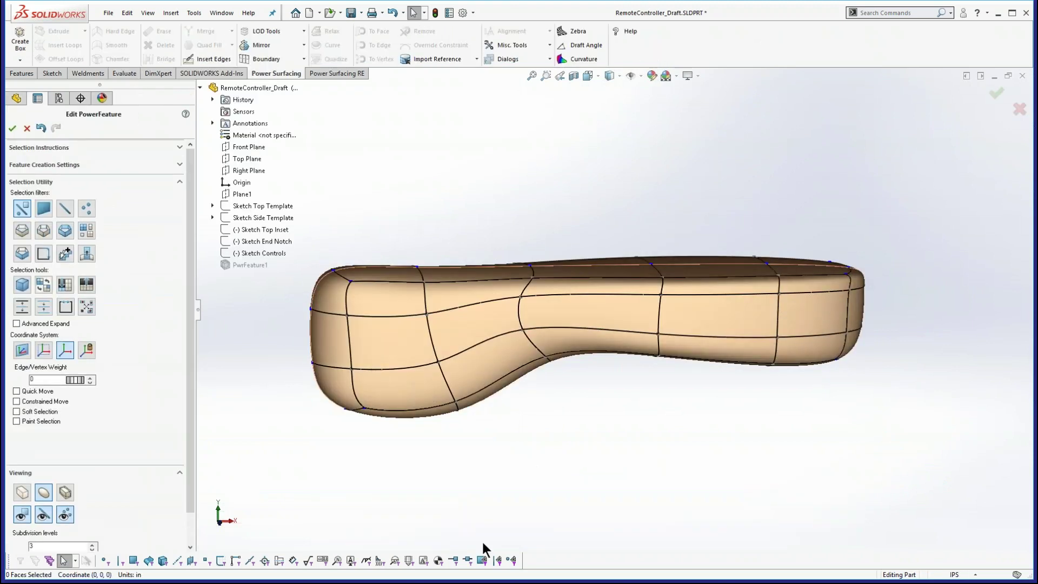
mouse_move(568, 405)
middle_mouse_down()
mouse_move(470, 431)
mouse_move(572, 405)
middle_mouse_up()
left_click(244, 194)
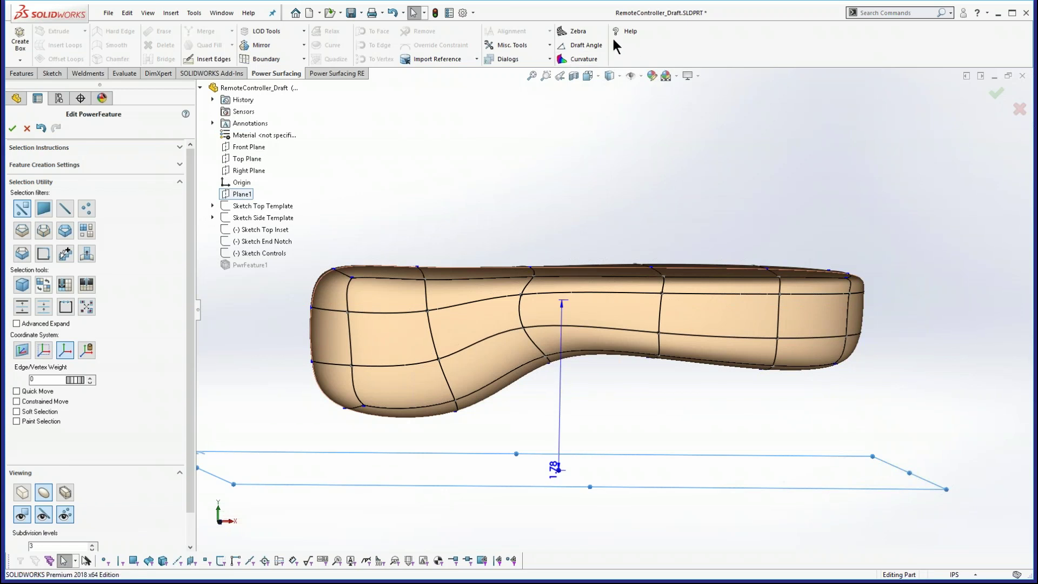
left_click(588, 45)
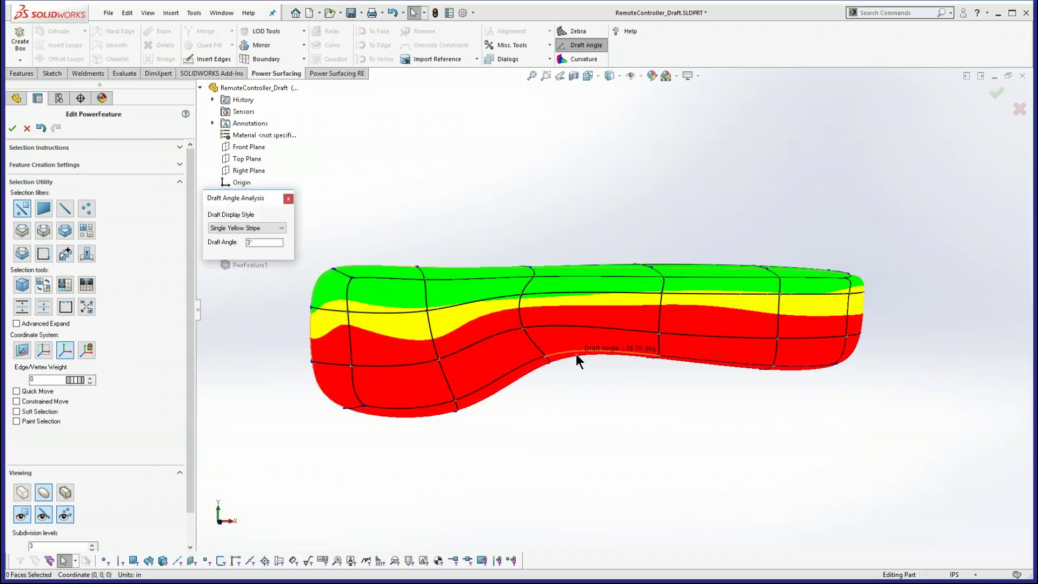
- Insert one loop around the controller's side wall with Preserve Shape off and make it a hard edge
mouse_move(413, 323)
left_click(431, 332)
left_click(430, 332)
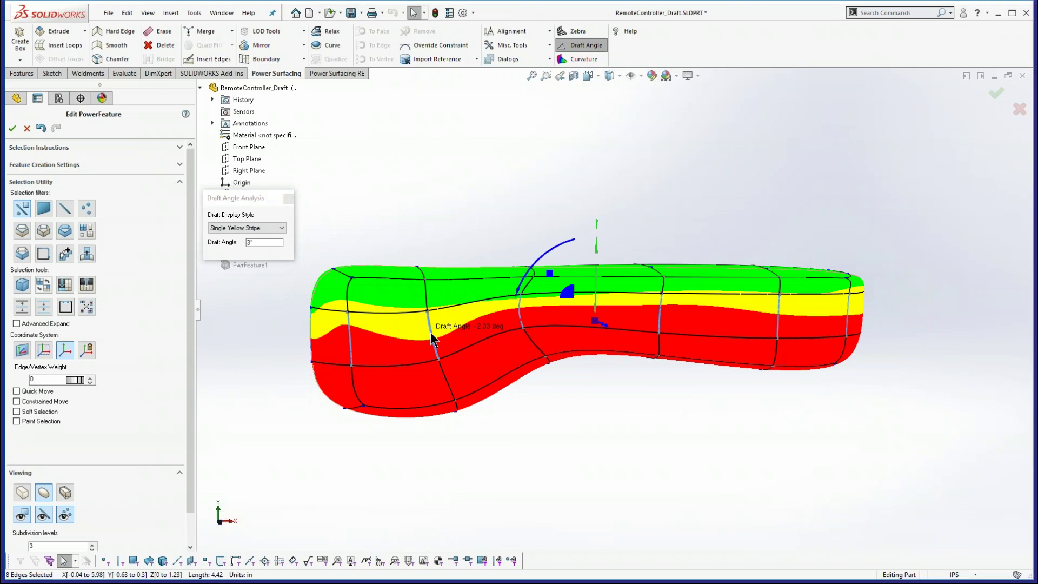
right_click(431, 332)
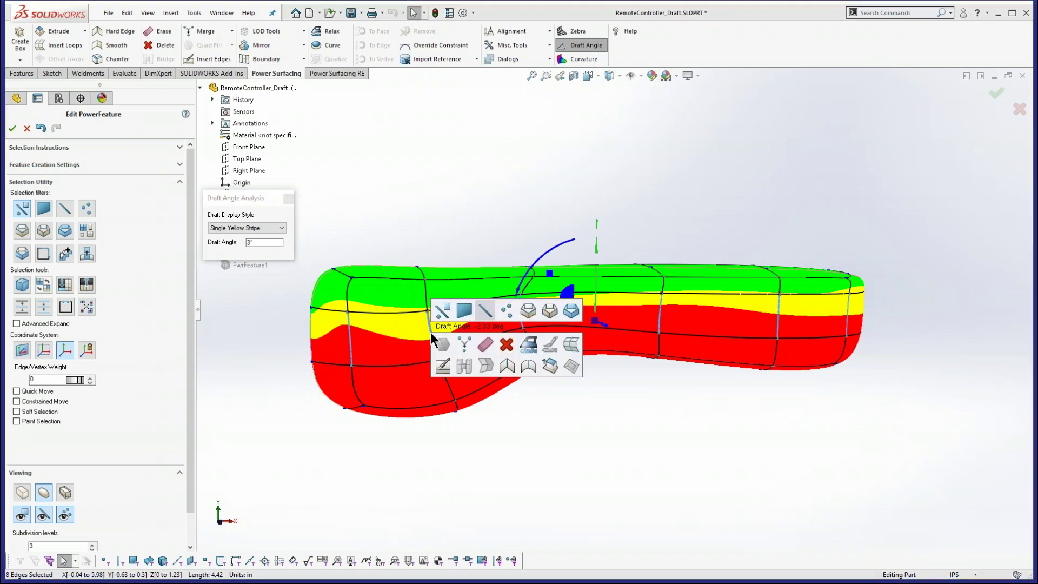
left_click(572, 345)
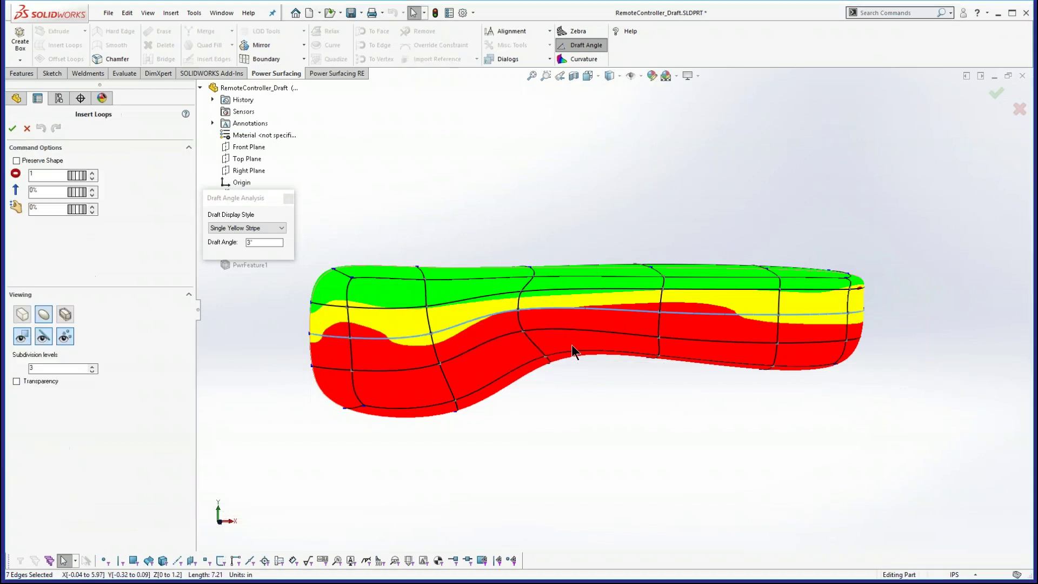
left_click(12, 130)
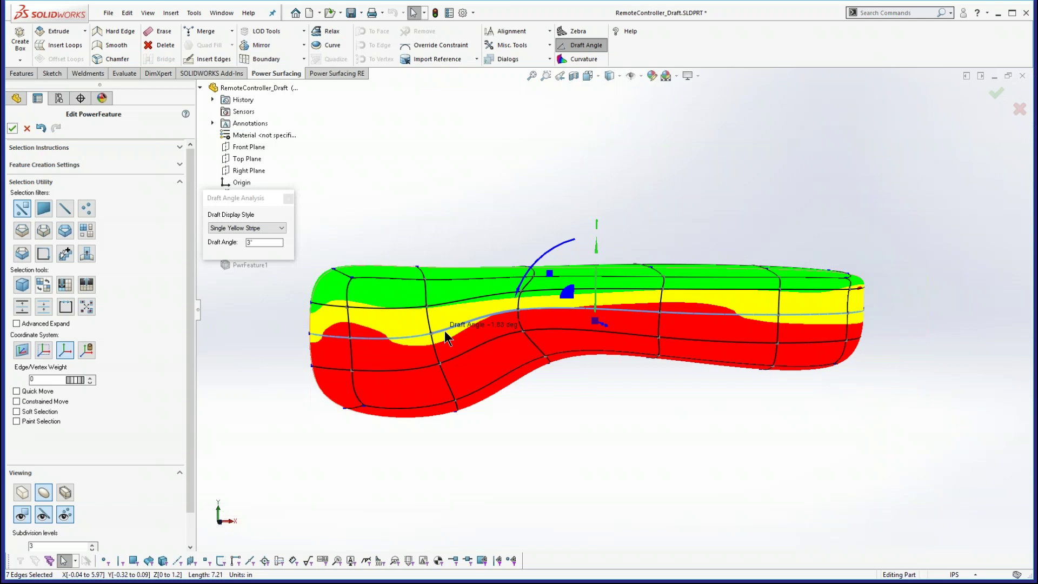
key("s")
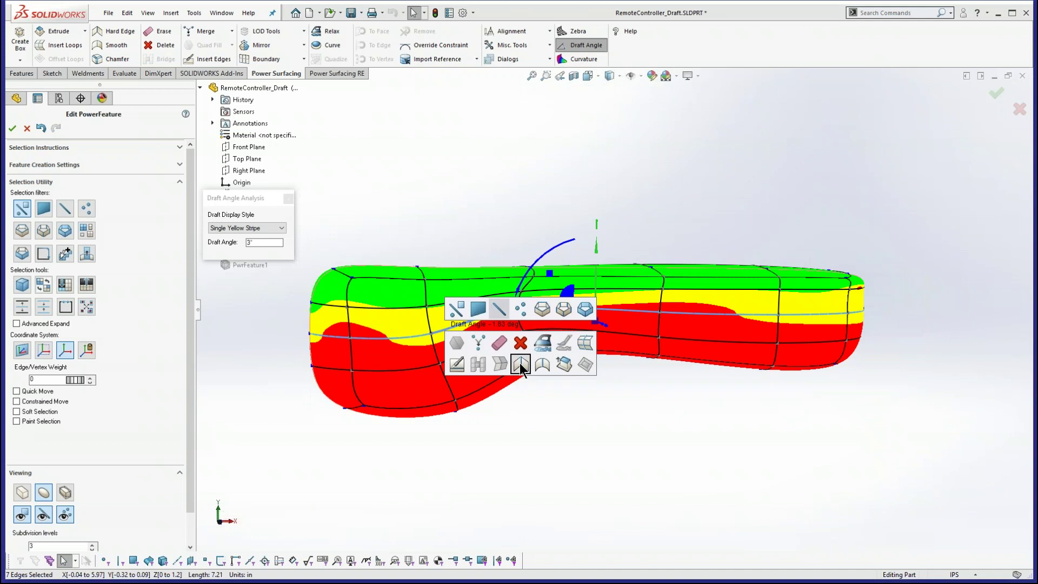
left_click(520, 362)
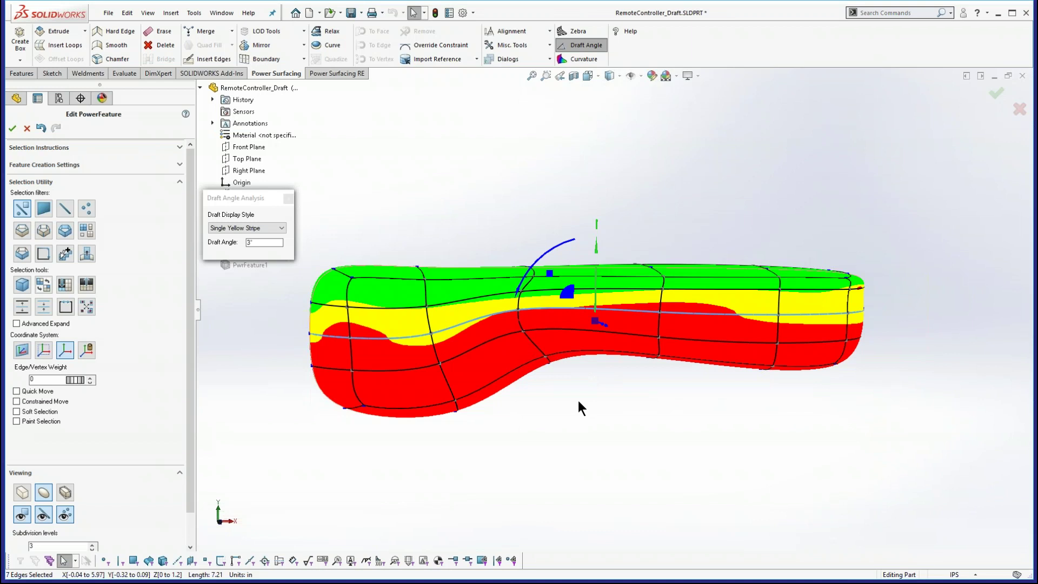
- Try moving one segment of the hard loop at the thick end outward by about 1.5 in, and undo the move
middle_click_drag(578, 400, 566, 429)
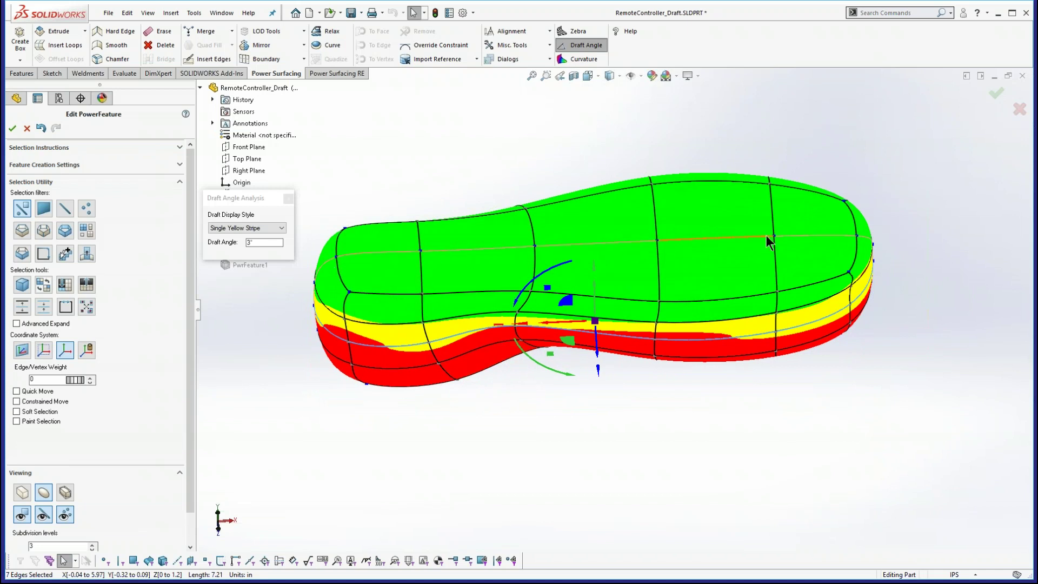
middle_click_drag(489, 460, 385, 365)
left_click(394, 352)
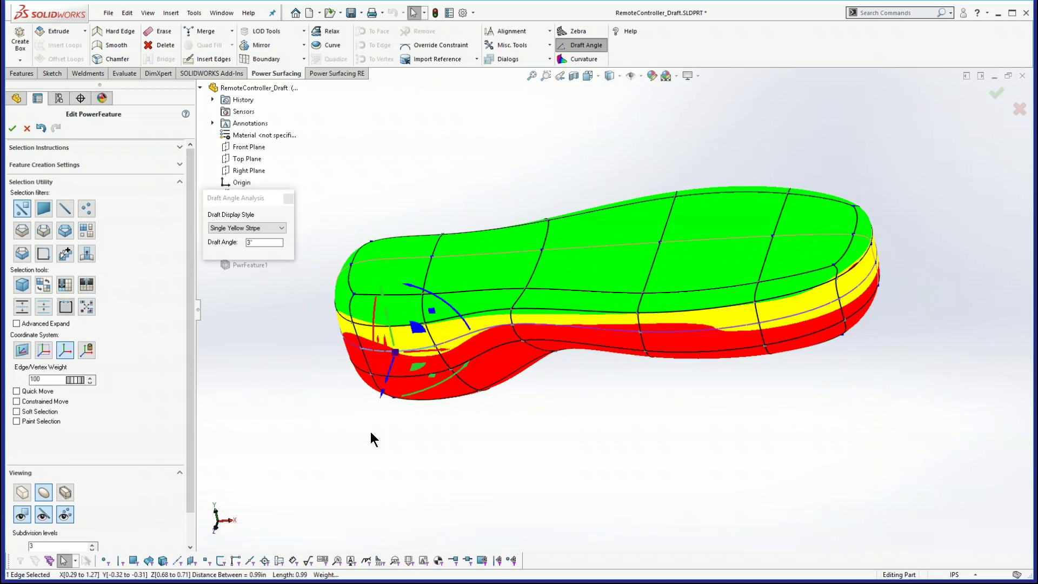
left_click(395, 357)
left_click_drag(390, 373, 367, 452)
middle_click_drag(498, 491, 425, 469)
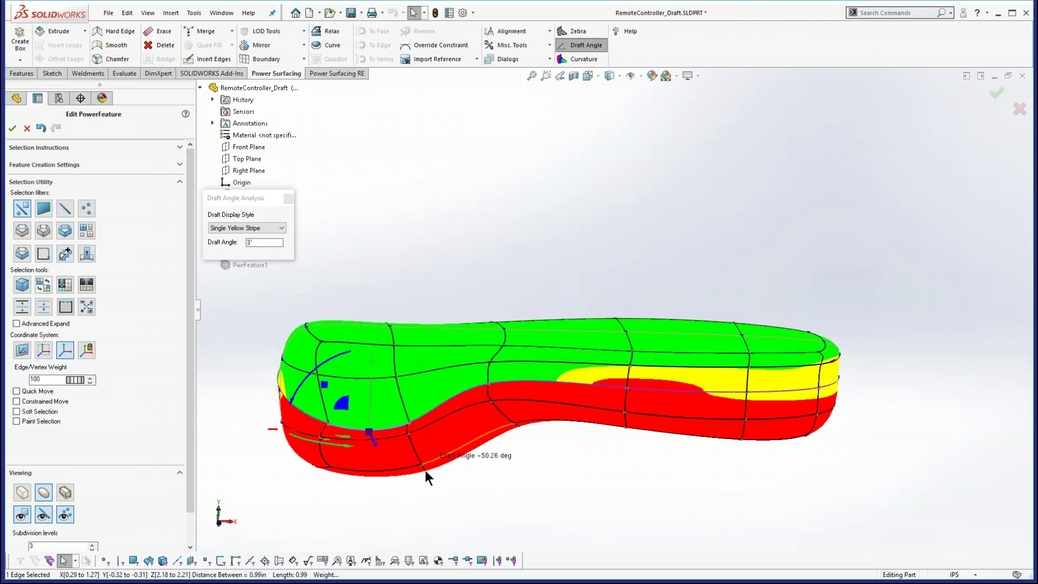
left_click(42, 128)
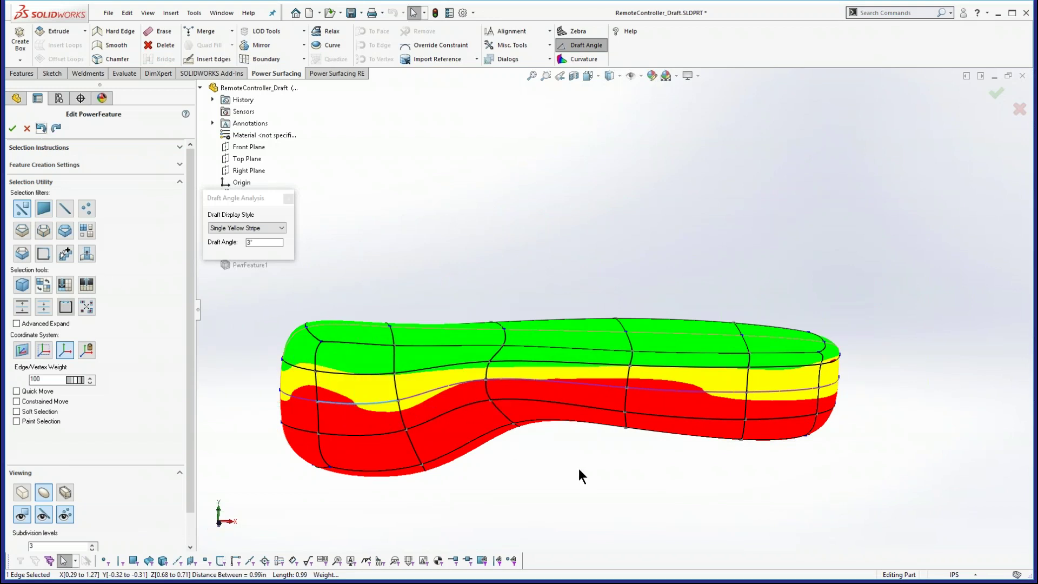
- Select the whole hard loop and scale it slightly outward along the controller's length to about 6.05 in
middle_click_drag(579, 469, 601, 427, "ctrl")
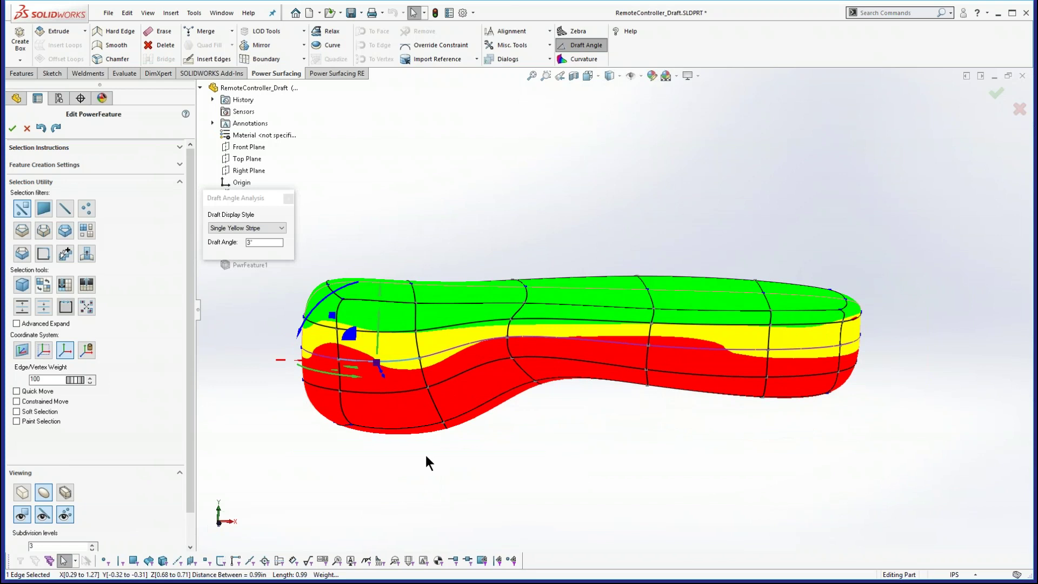
mouse_move(317, 356)
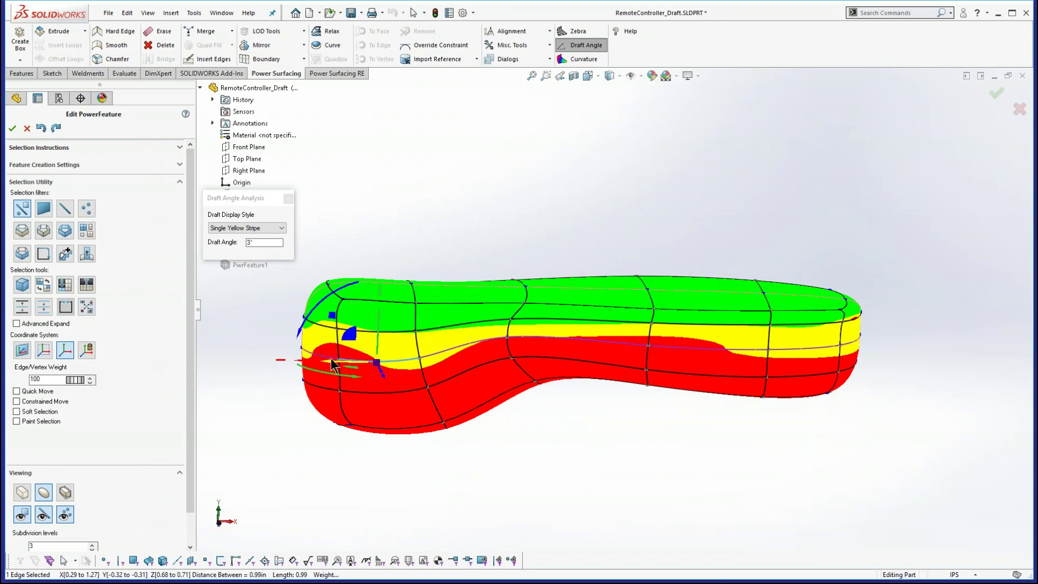
double_click(498, 342)
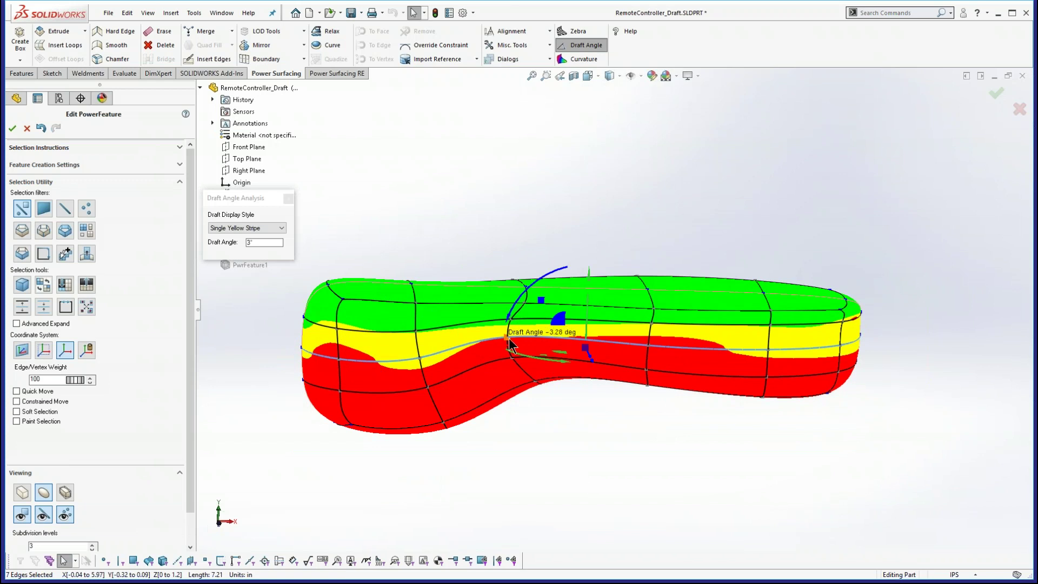
mouse_move(409, 357)
mouse_move(383, 406)
middle_click_drag(568, 395, 561, 487)
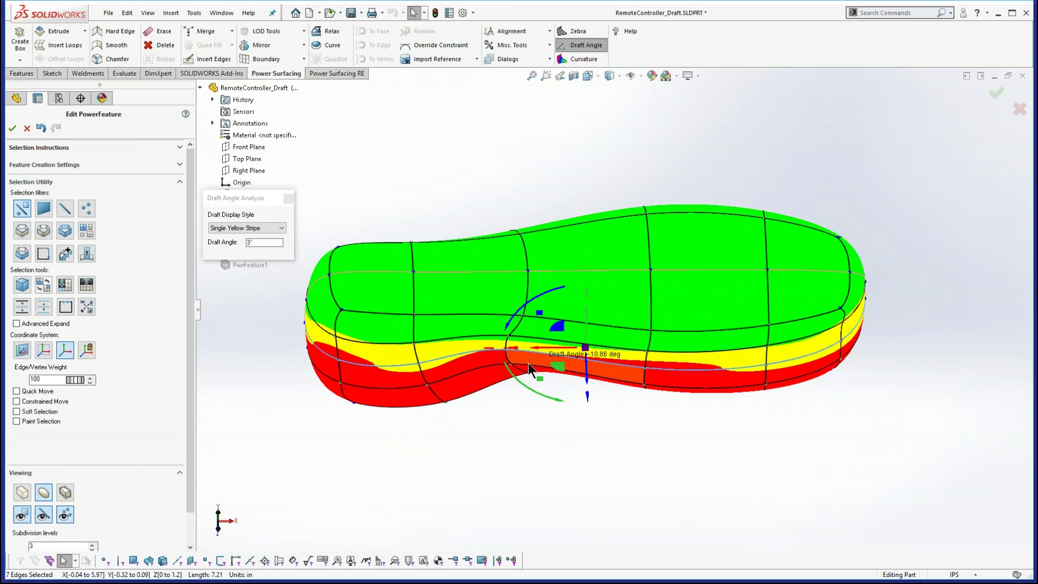
left_click_drag(513, 345, 506, 339)
- Select the side segment of the hard loop at the controller's thick end
middle_click_drag(506, 340, 621, 371)
mouse_move(504, 400)
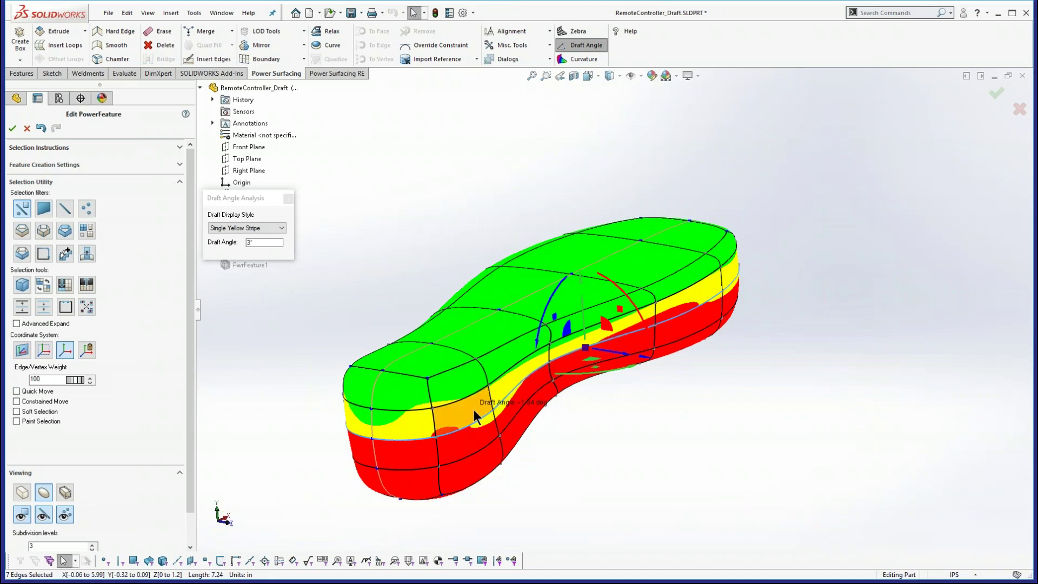
left_click(517, 414)
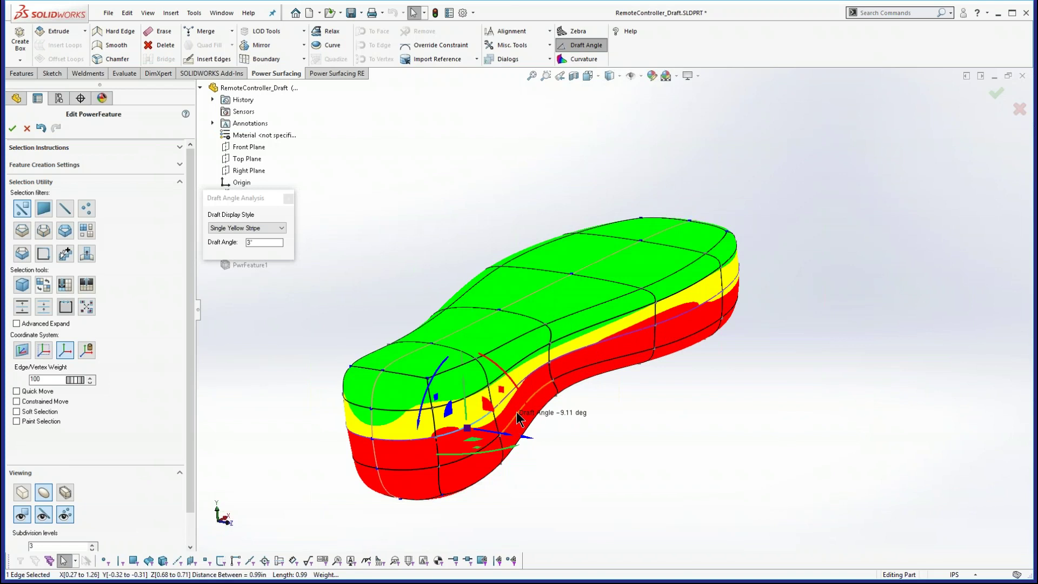
- Extend the selection along the side's parting-line edges to the far rounded end and move them outward about 0.01 in
left_click(518, 386, "shift")
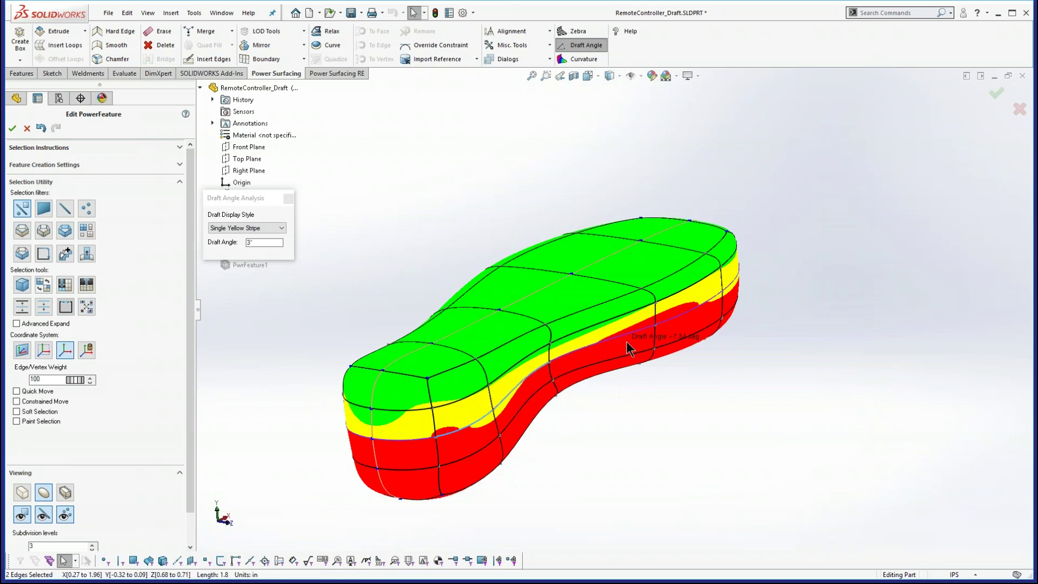
left_click(732, 291, "shift")
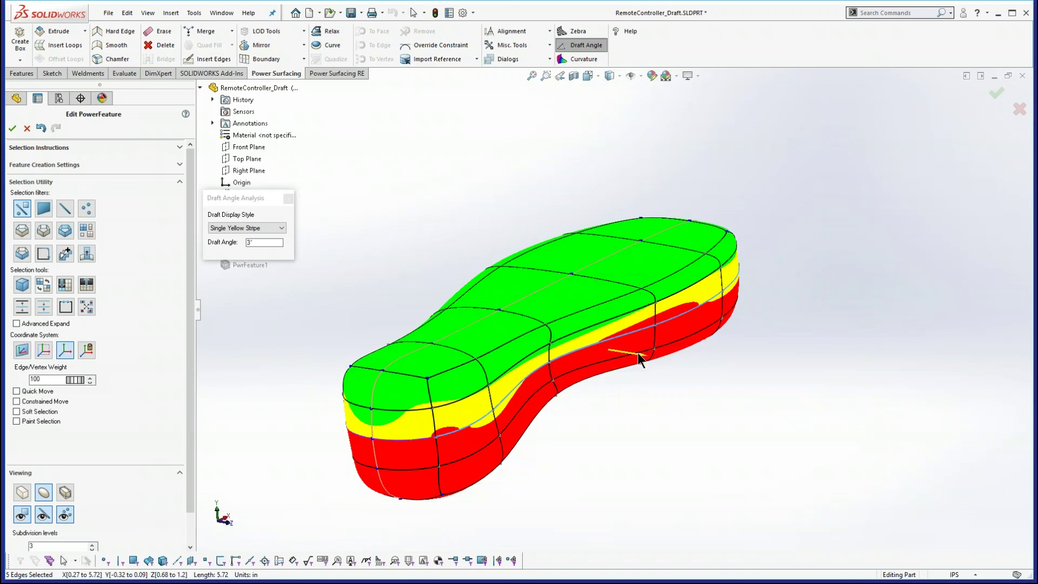
middle_click_drag(654, 440, 512, 473)
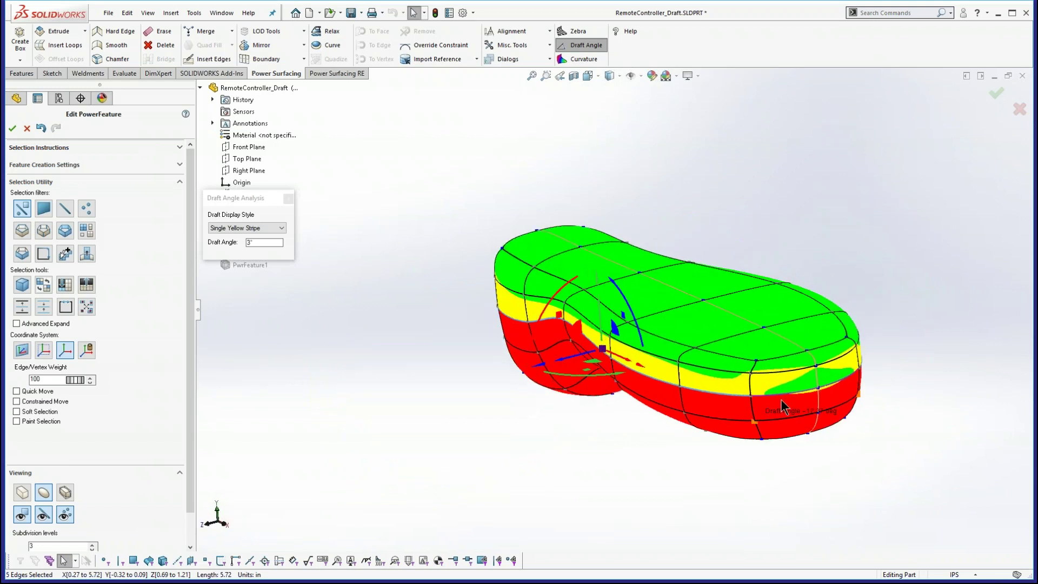
- Nudge the far end's upper corner vertex horizontally and push the parting-line vertex at that end's tip slightly outward along X
left_click(757, 359)
left_click_drag(748, 374, 746, 373)
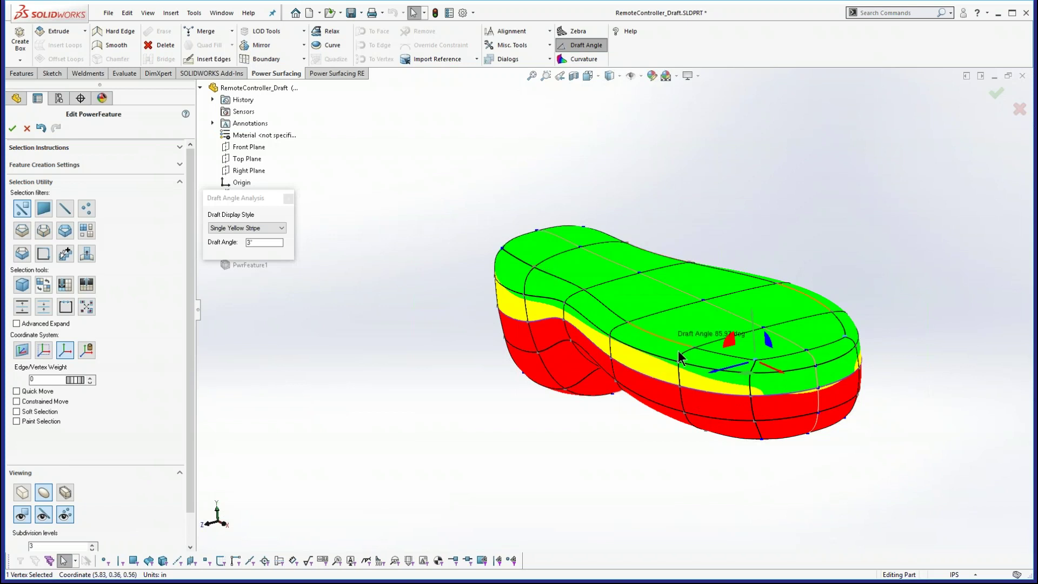
middle_click_drag(722, 459, 811, 406)
scroll(813, 403, "down", 3)
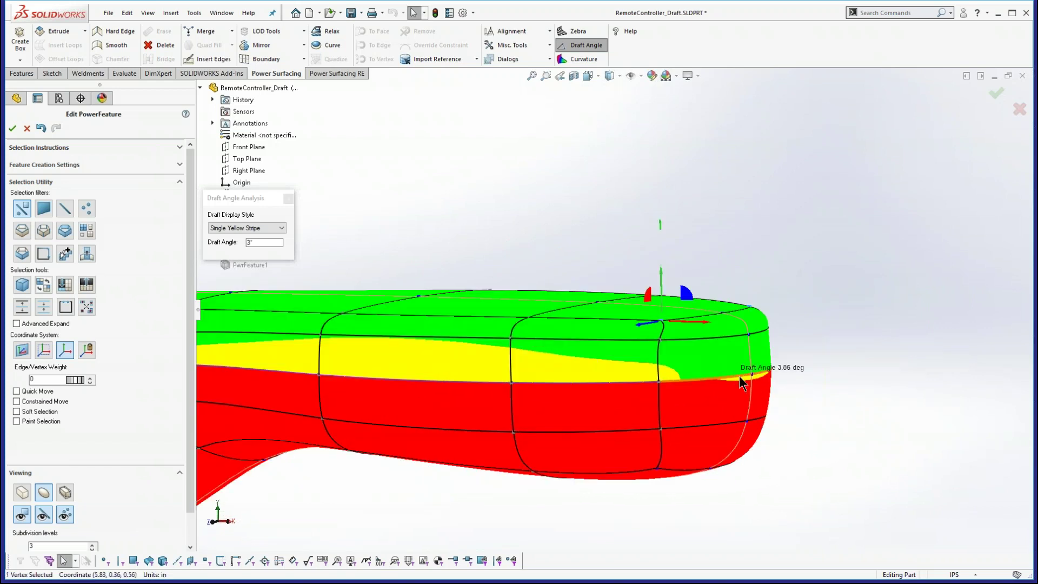
left_click(771, 375)
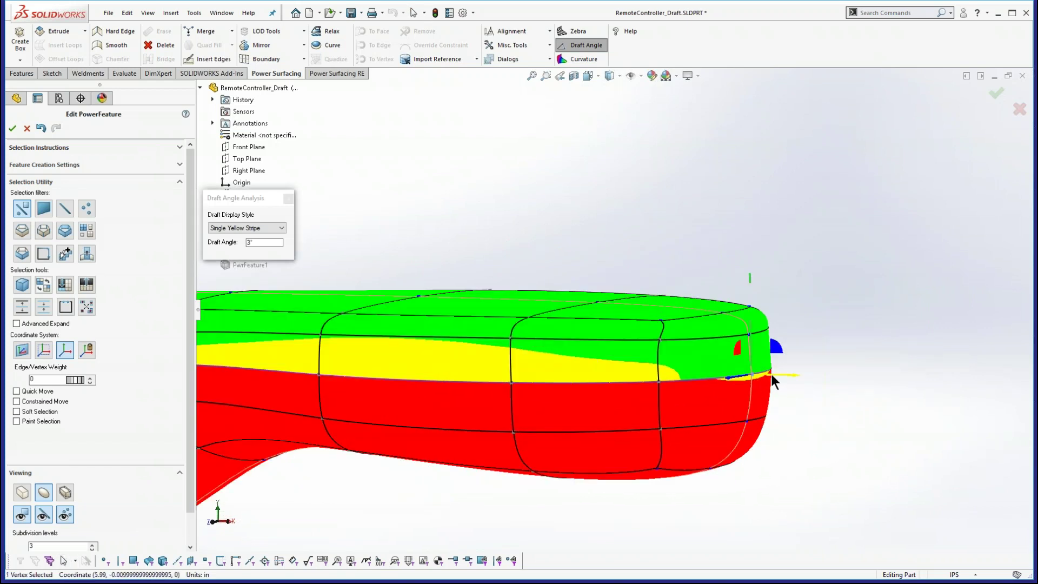
left_click_drag(771, 375, 772, 375)
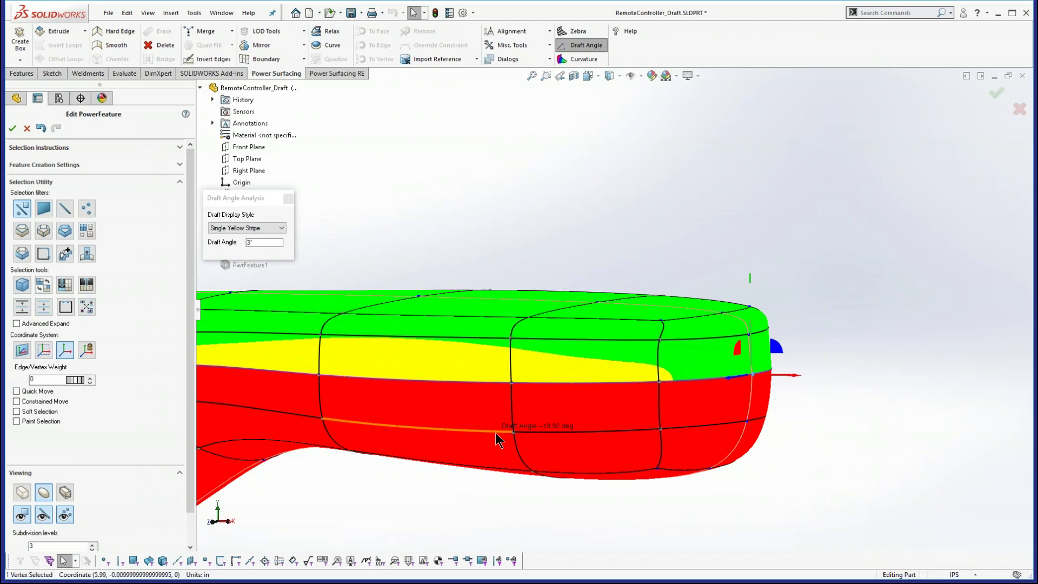
- Select the two middle parting-line edges on the side and move them outward about 0.01 in along Z
scroll(520, 455, "down", 2)
middle_click_drag(598, 478, 677, 463, "ctrl")
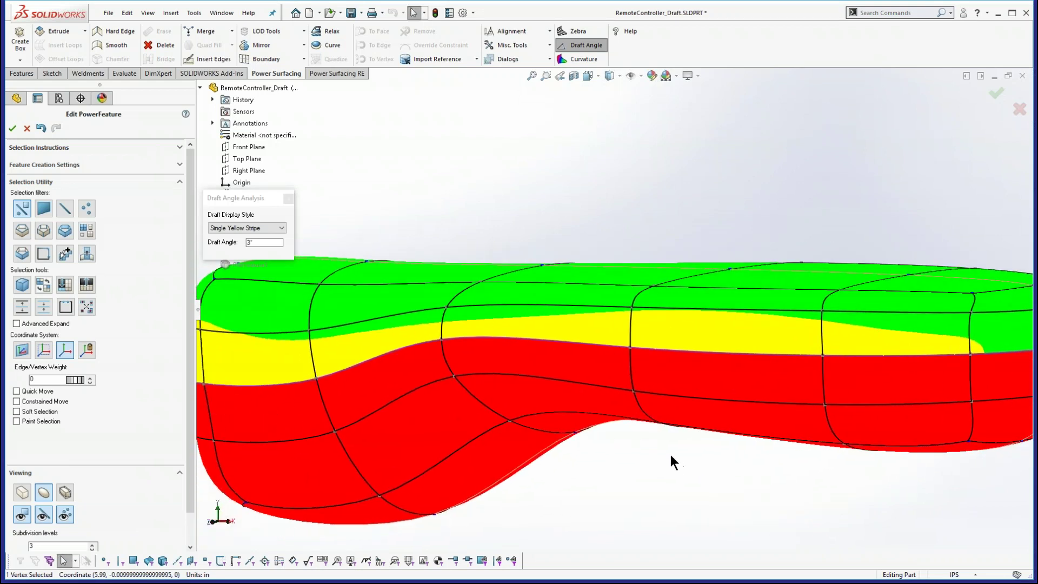
scroll(671, 456, "up", 2)
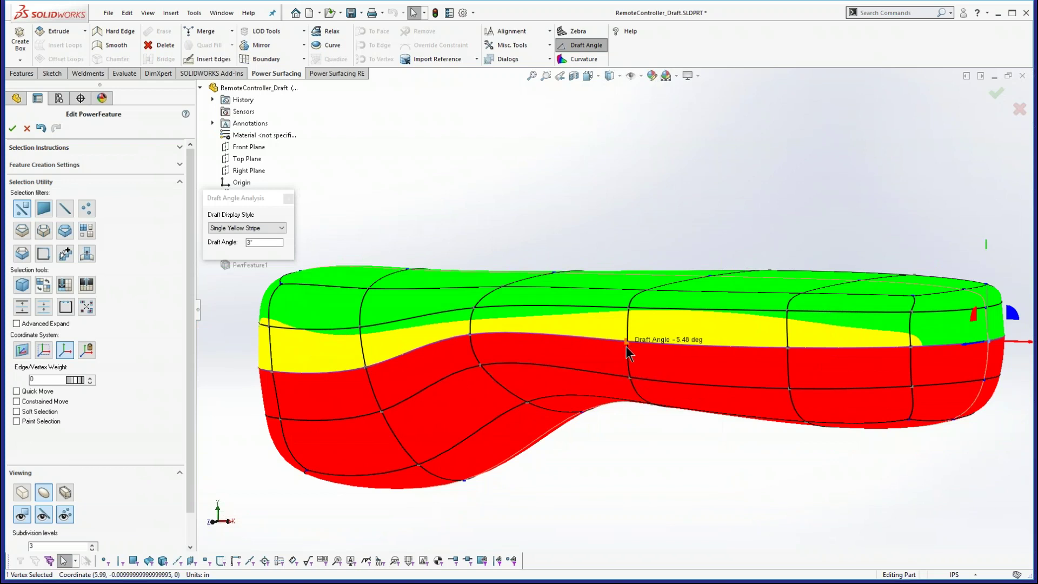
middle_click_drag(598, 416, 600, 419)
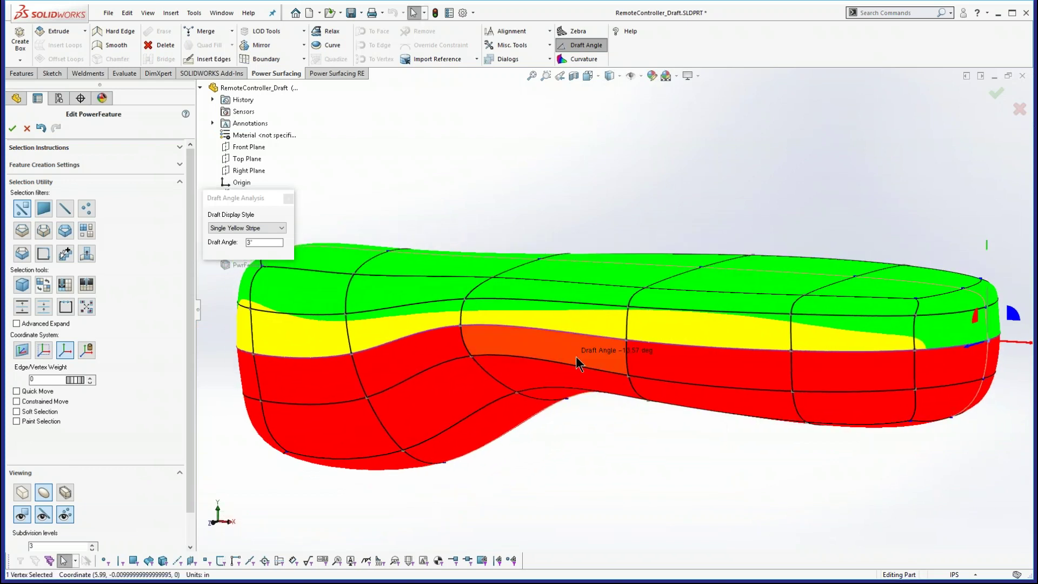
middle_click_drag(577, 358, 605, 390, "ctrl")
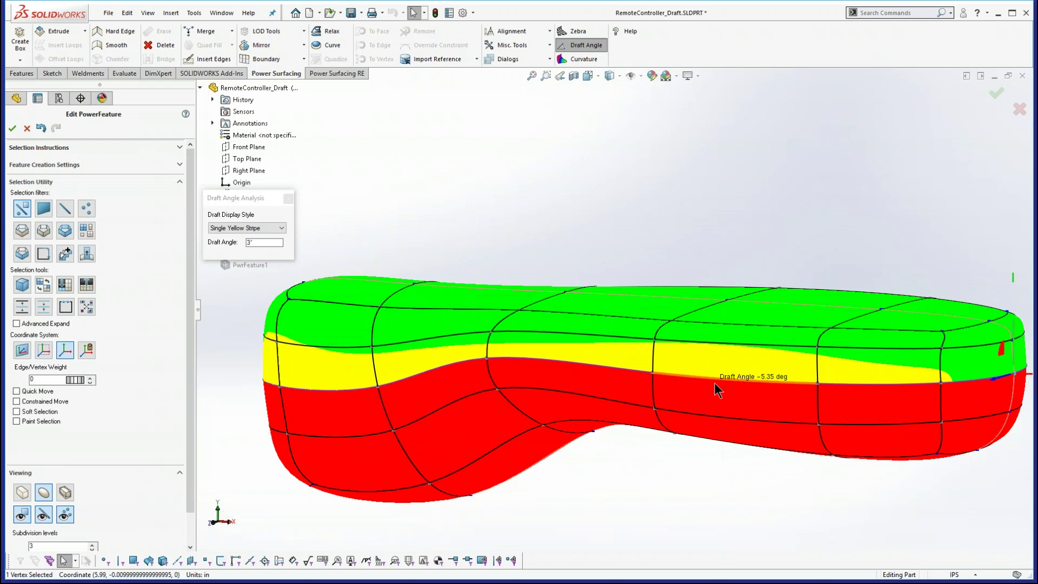
left_click(609, 366)
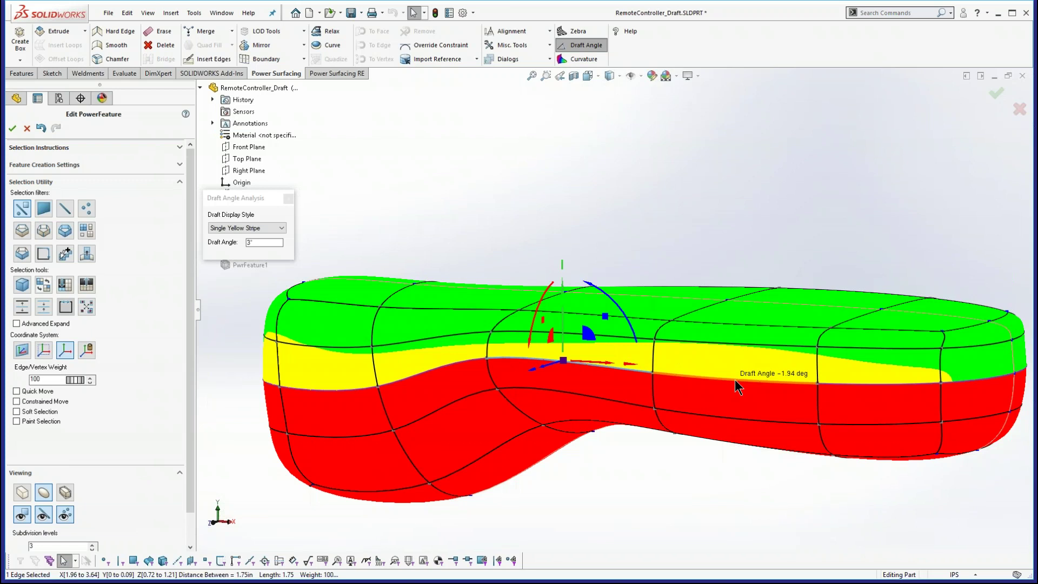
left_click(735, 380, "ctrl")
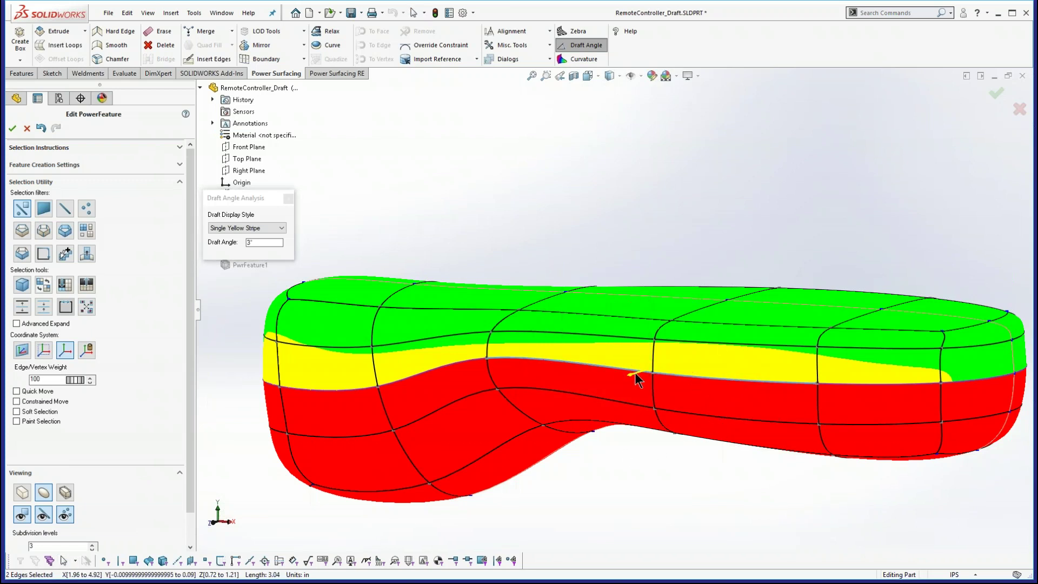
left_click_drag(638, 380, 635, 381)
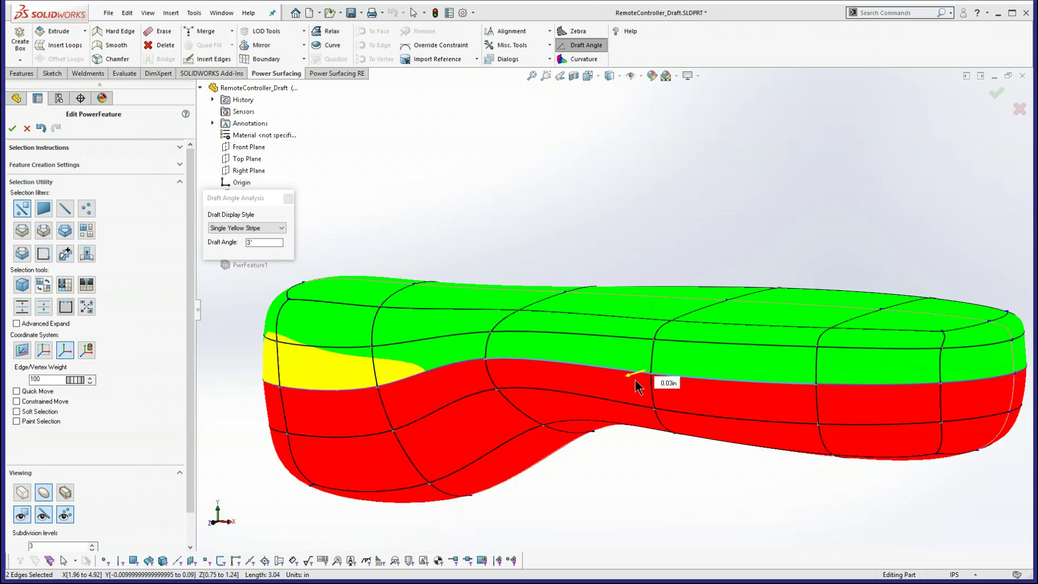
left_click_drag(635, 386, 636, 382)
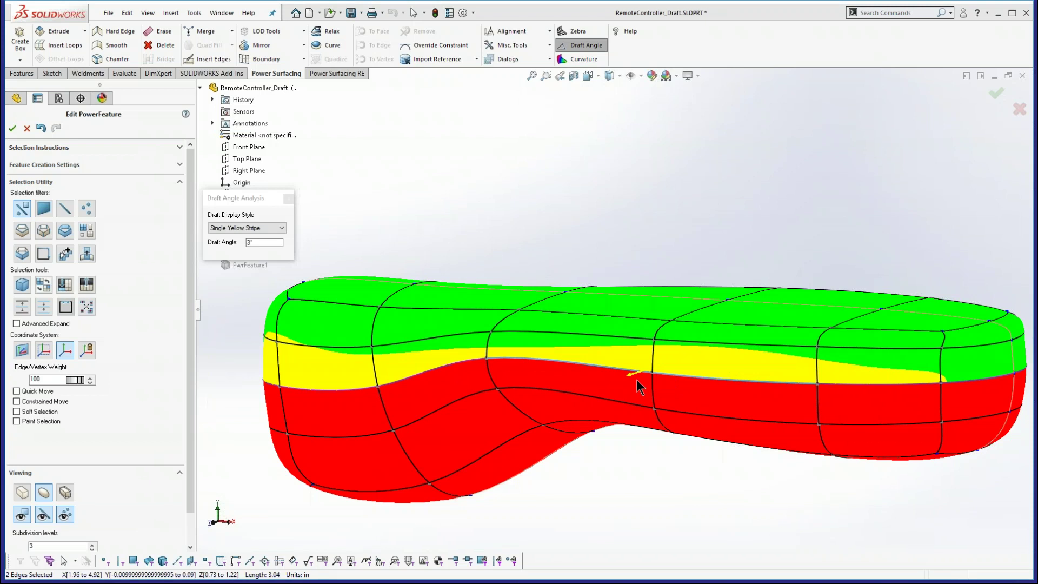
- Adjust the parting-line edge near the handle end's corner outward and nudge the corner vertex just above it
mouse_move(313, 437)
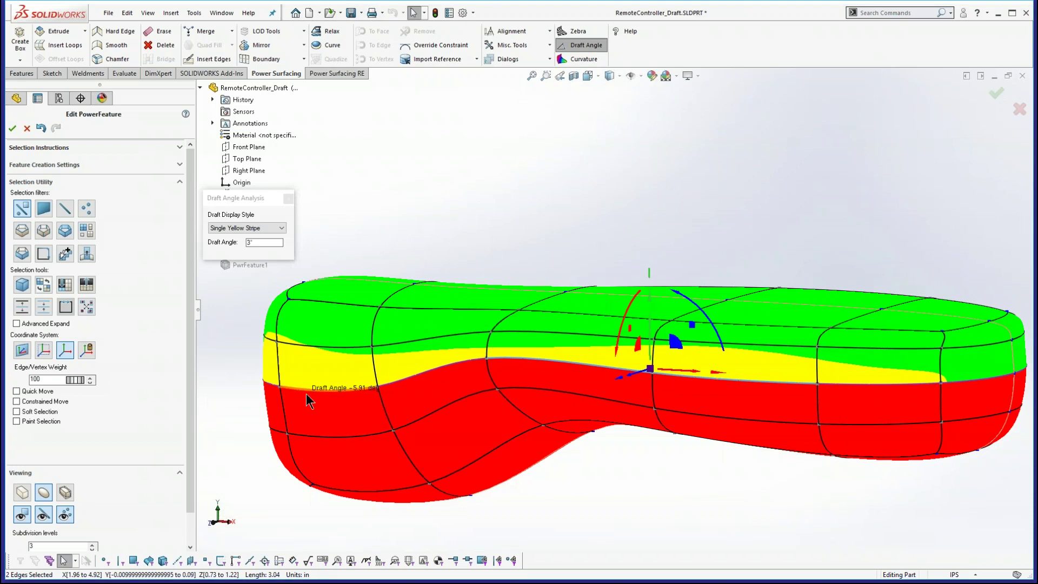
left_click(301, 397)
left_click_drag(301, 396, 298, 398)
middle_click_drag(247, 414, 241, 349)
left_click(266, 342)
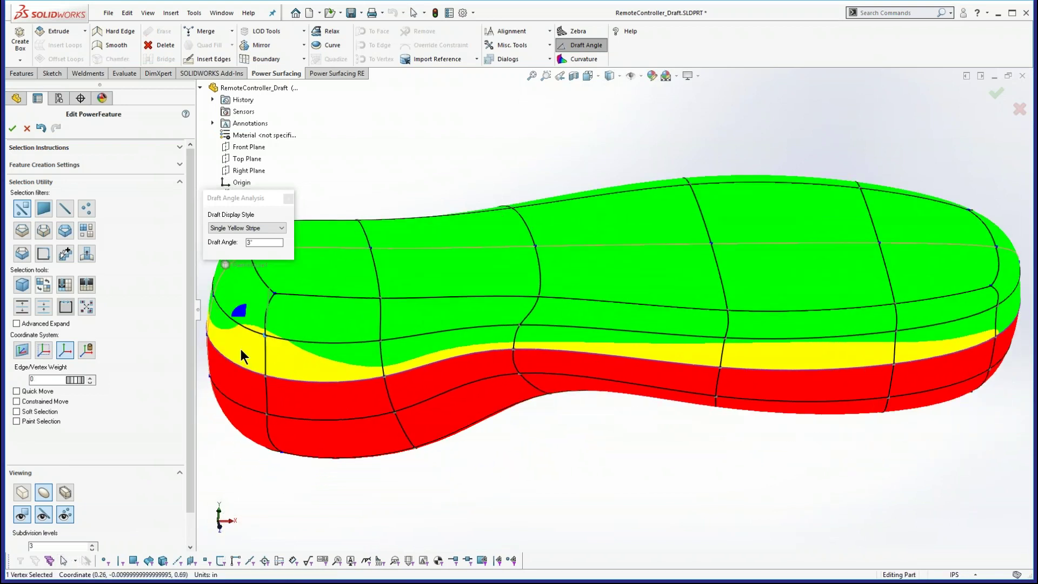
left_click_drag(241, 350, 241, 349)
- Set the draft angle analysis to 6° with the Multiple Colors display style
middle_click_drag(585, 468, 643, 455)
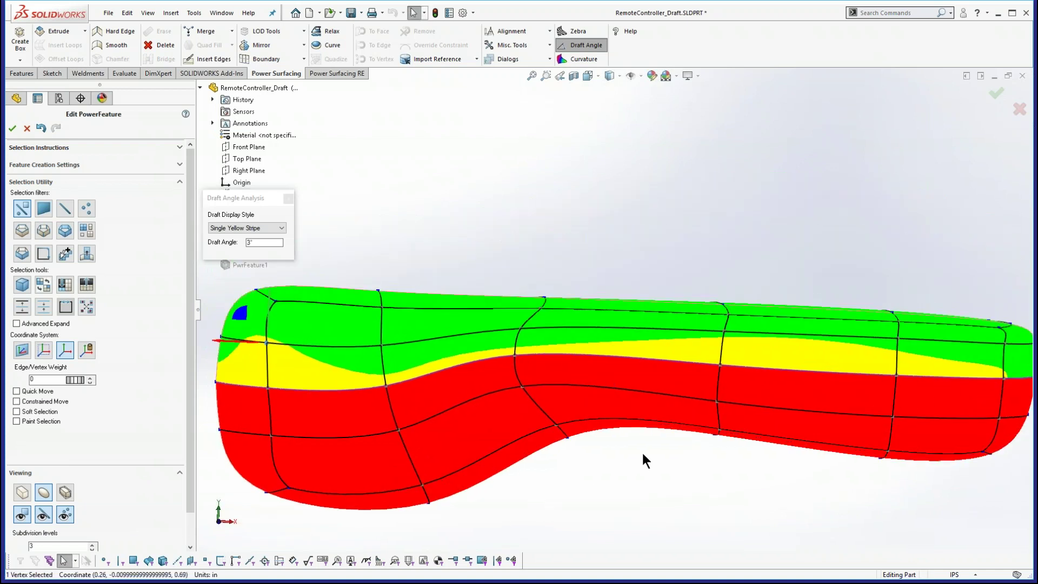
double_click(249, 243)
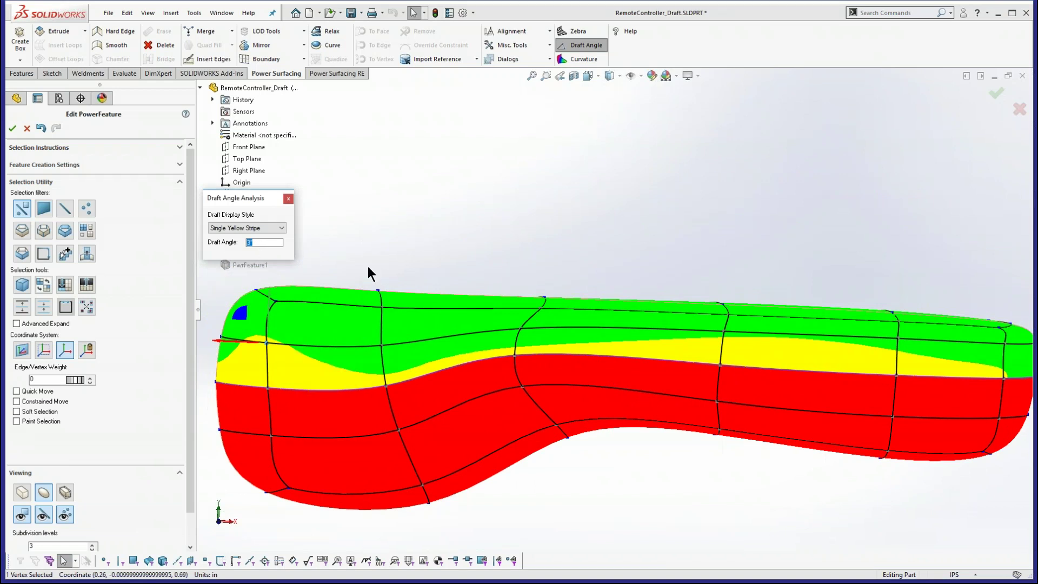
type("6")
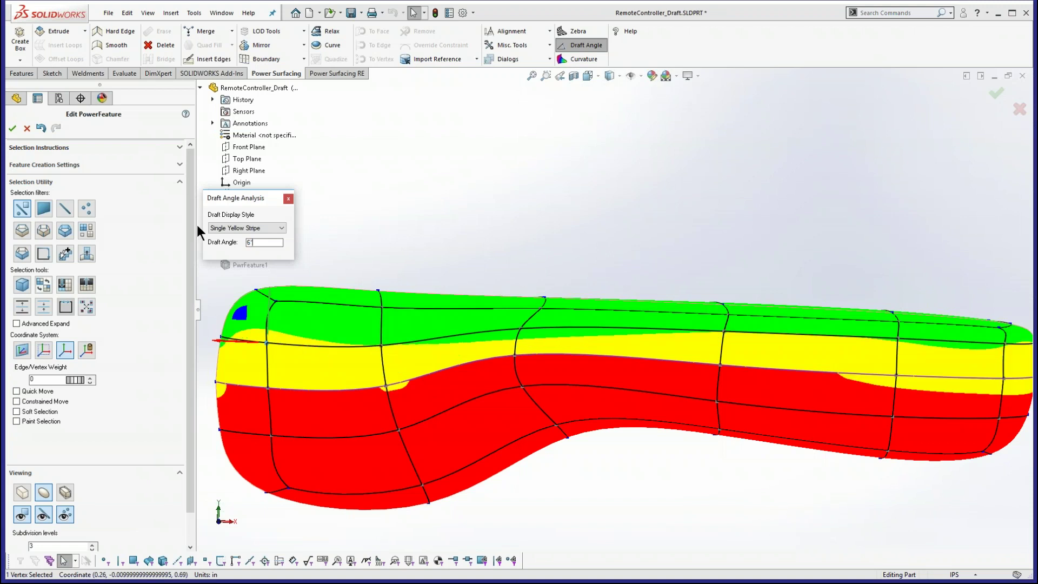
left_click(281, 227)
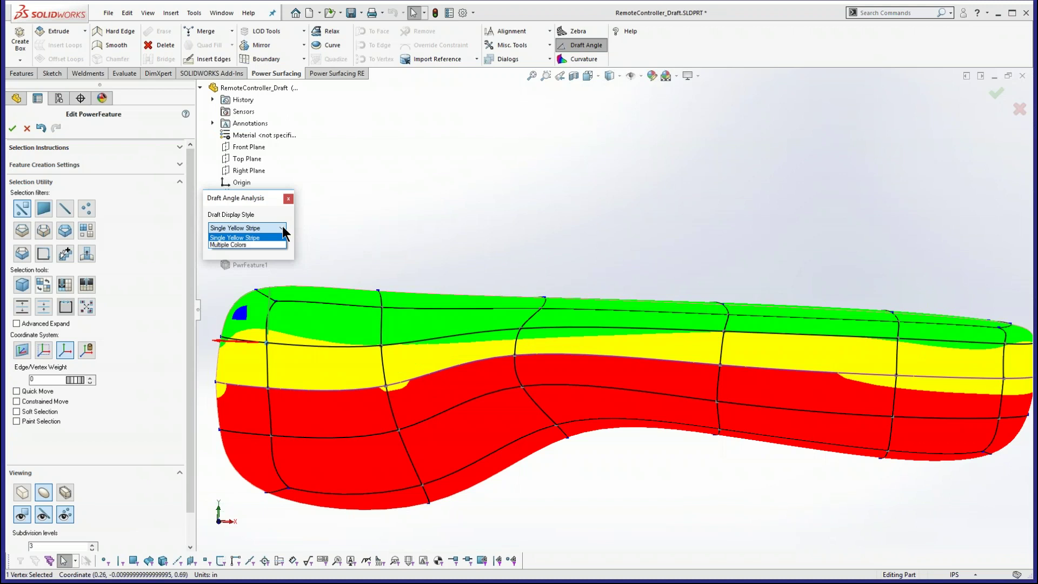
left_click(249, 245)
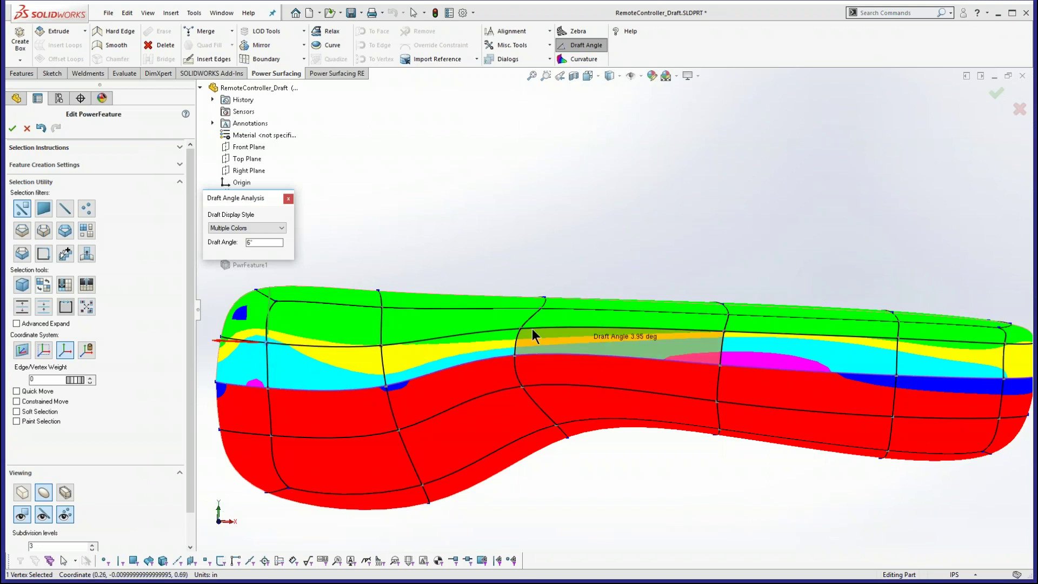
- Move the middle side parting-line vertex outward to Z 1.24 in, and the adjoining edge toward the far end to Z 1.25 in
left_click(742, 367)
middle_click_drag(765, 405, 743, 377)
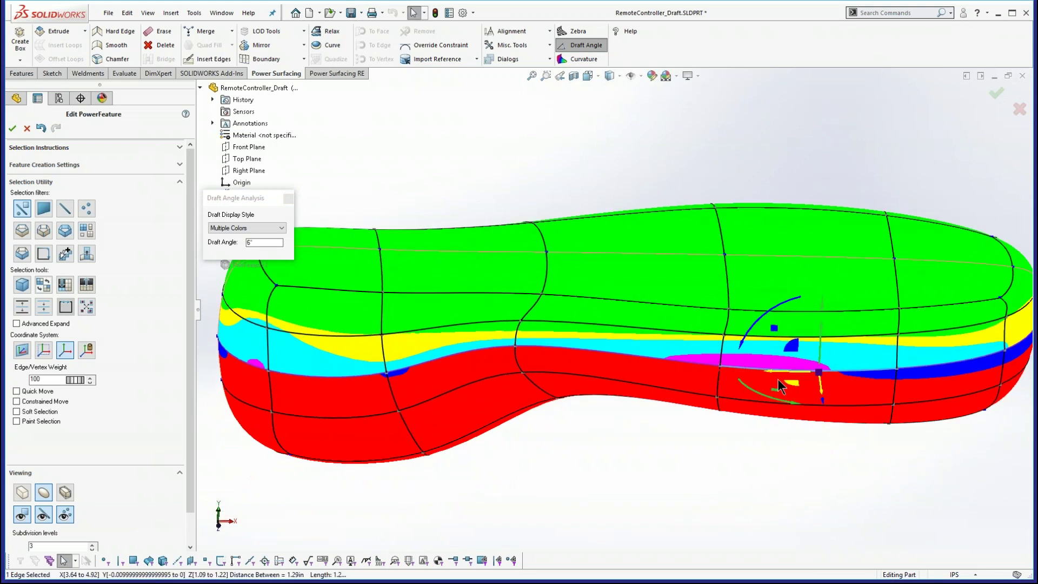
left_click(720, 368)
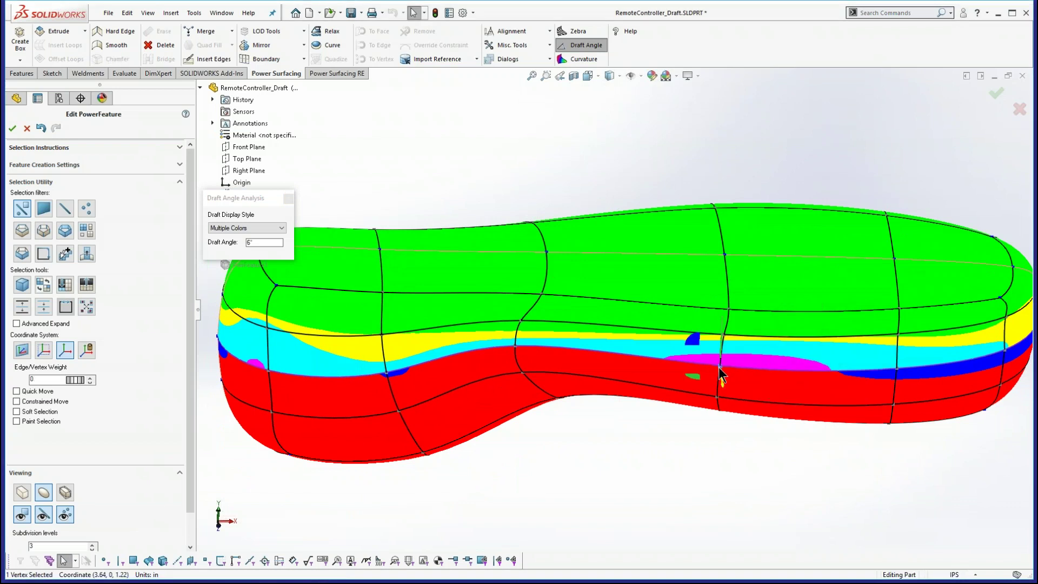
left_click_drag(721, 377, 720, 377)
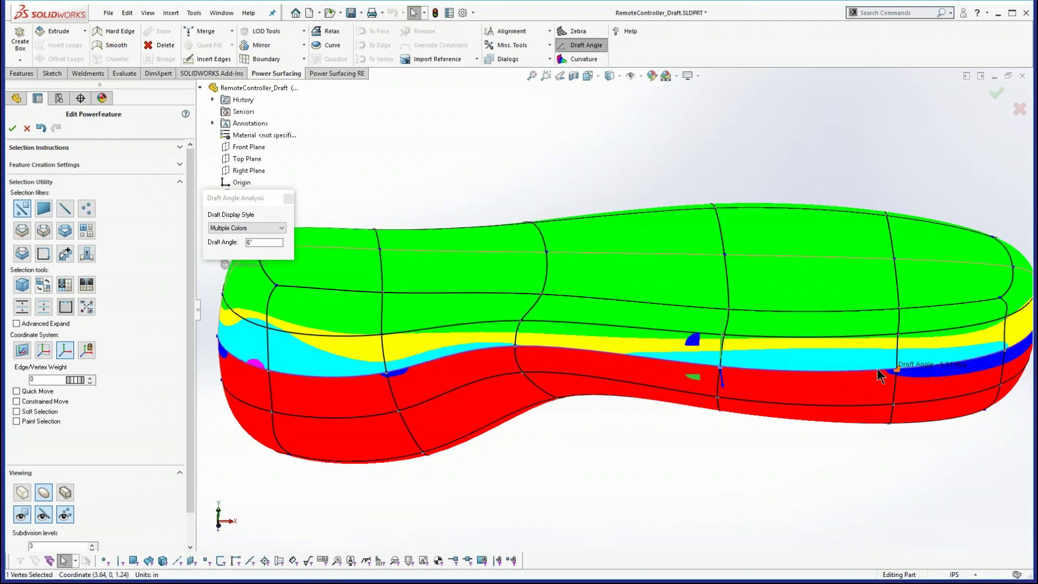
left_click(833, 373)
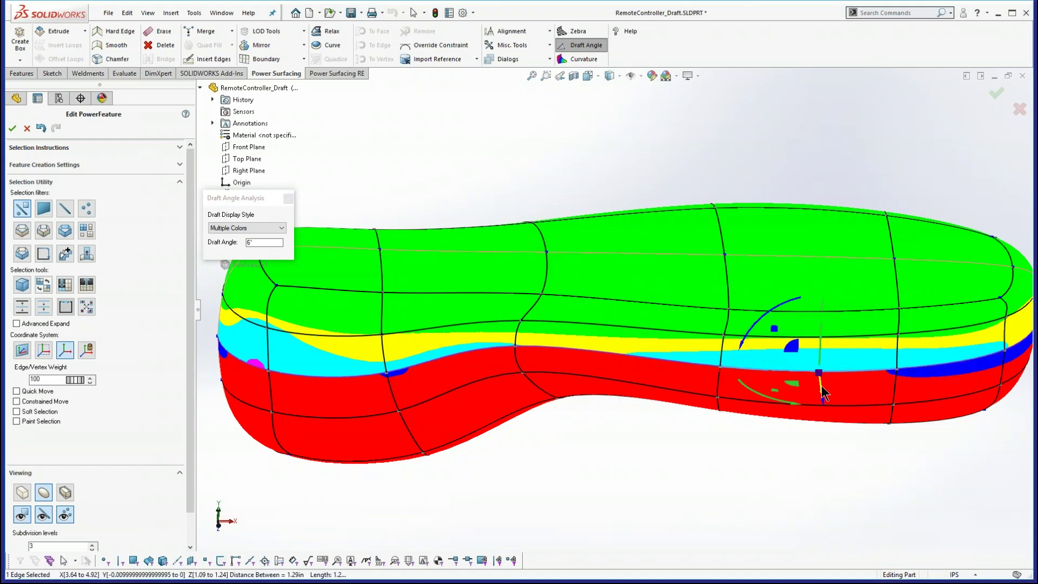
left_click_drag(822, 386, 823, 386)
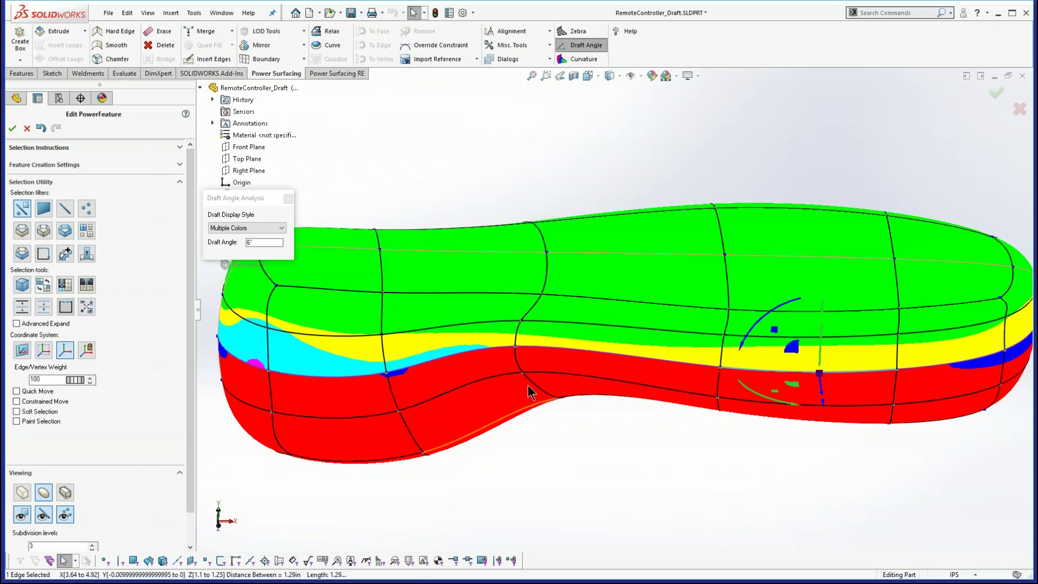
key("Escape")
- Move the handle end's parting-line corner vertex to X 0.27, Z 0.73 in and its centerline vertex outward to X -0.08 in
left_click(266, 371)
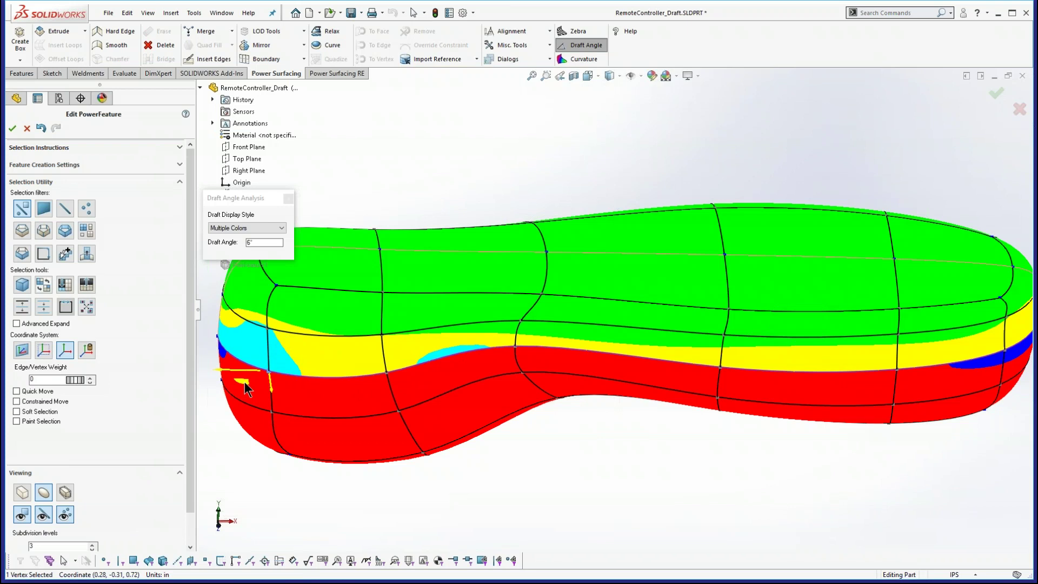
left_click_drag(244, 382, 243, 381)
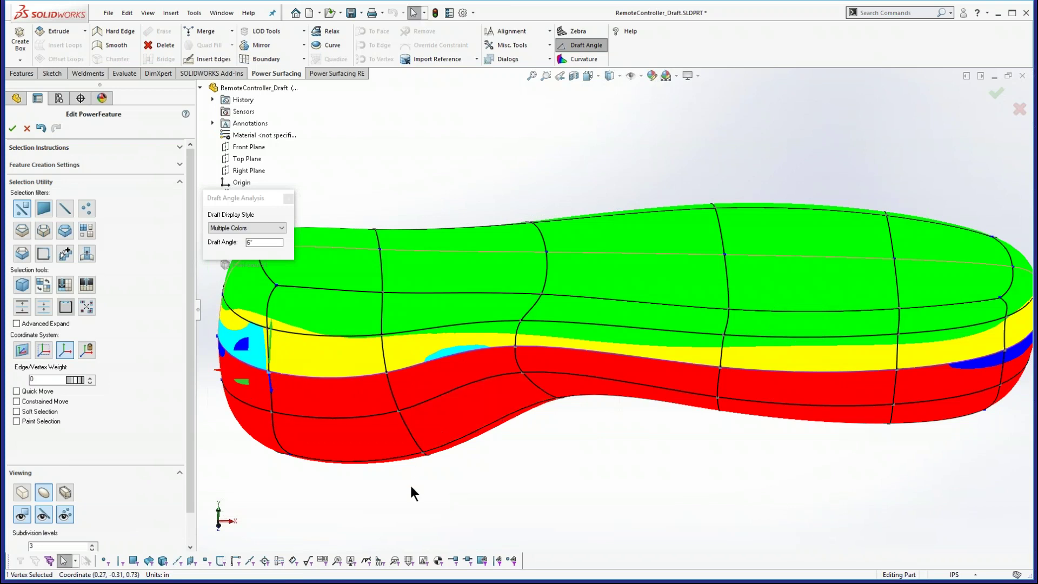
middle_click_drag(408, 487, 362, 440)
mouse_move(319, 339)
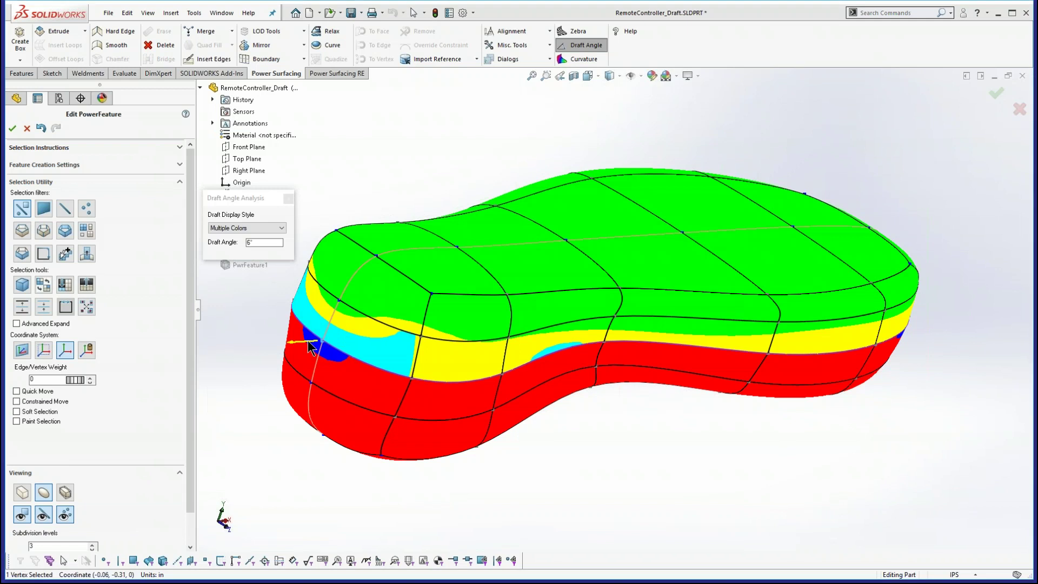
left_click(333, 323)
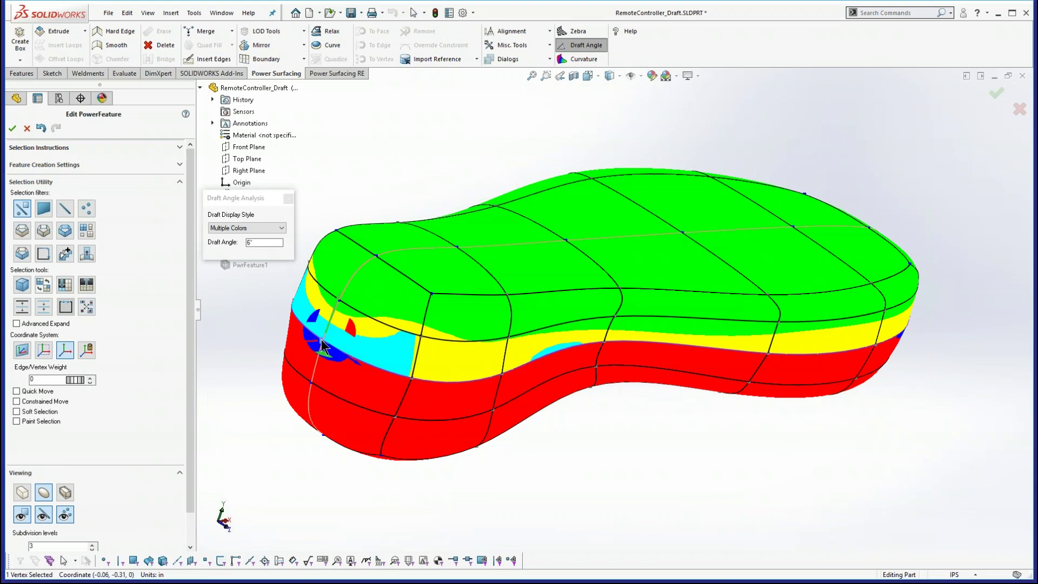
left_click_drag(314, 342, 311, 348)
- Adjust the handle-end corner vertex to X 0.28, Z 0.74 in and the side's waist parting-line vertex to X 1.93, Z 0.73 in
middle_click_drag(582, 420, 447, 363)
middle_click_drag(432, 437, 411, 395)
left_click(386, 378)
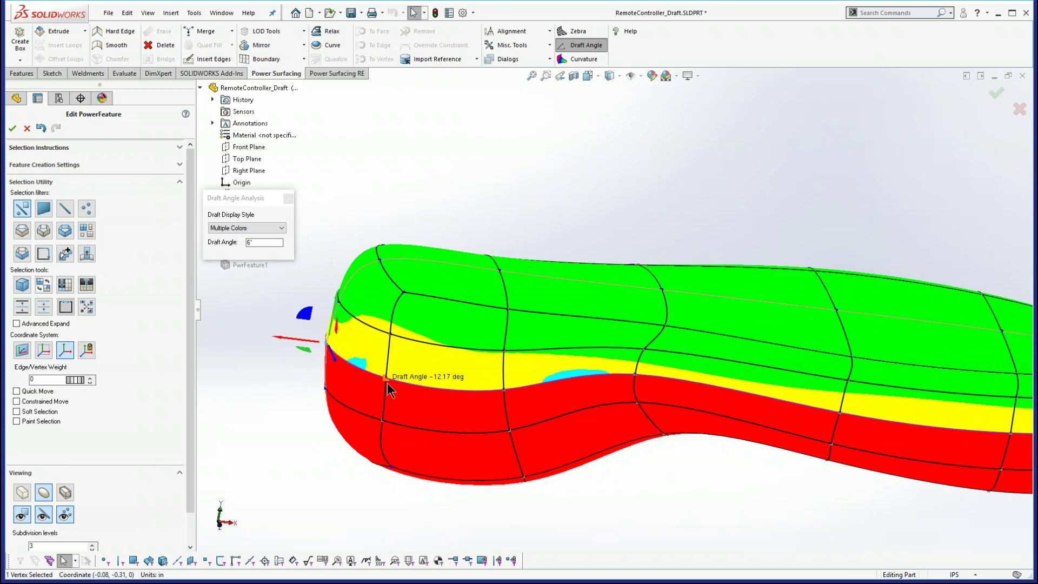
left_click_drag(366, 392, 366, 394)
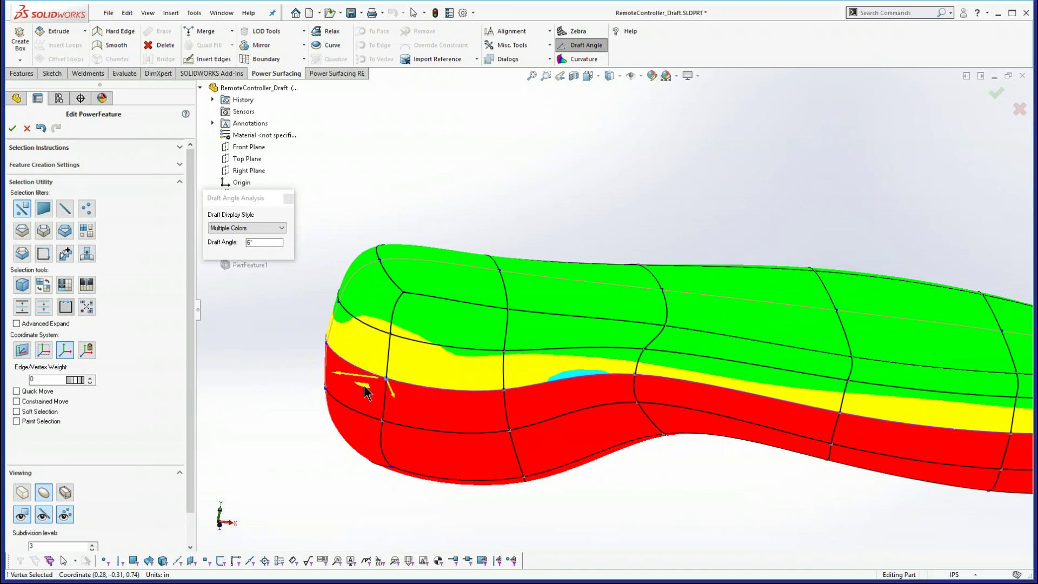
left_click(635, 374)
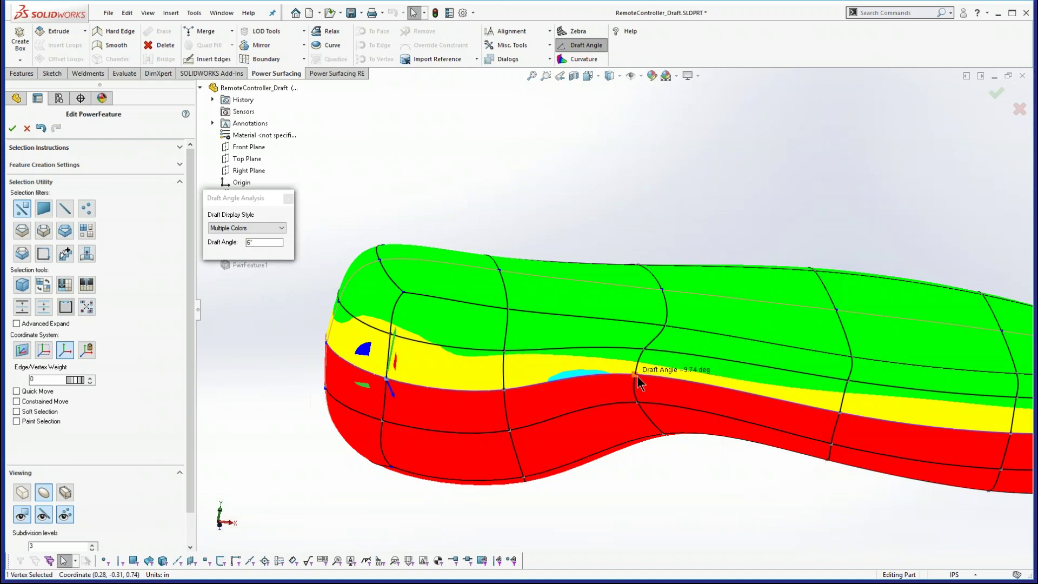
left_click_drag(609, 371, 608, 373)
- Set the draft angle analysis to 3° and inspect the parting line near the side's waist for insufficient draft
left_click(264, 241)
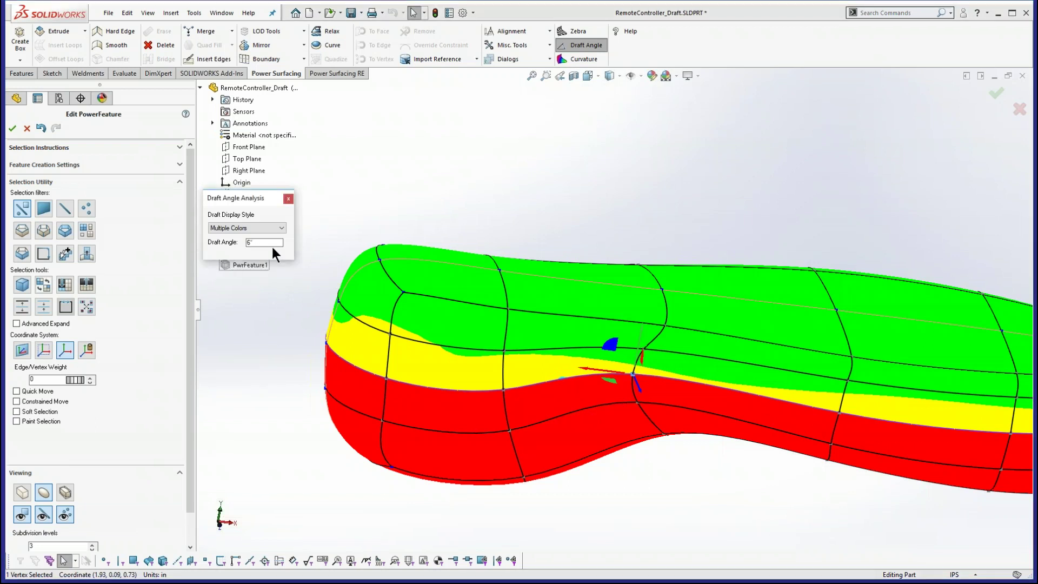
left_click_drag(258, 244, 233, 242)
type("31")
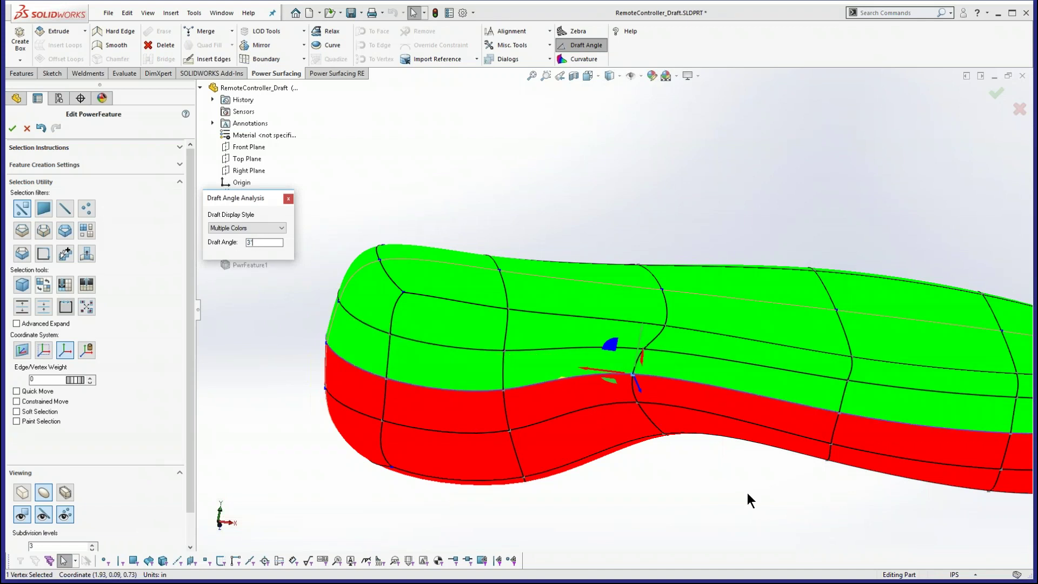
mouse_move(562, 379)
scroll(561, 377, "down", 3)
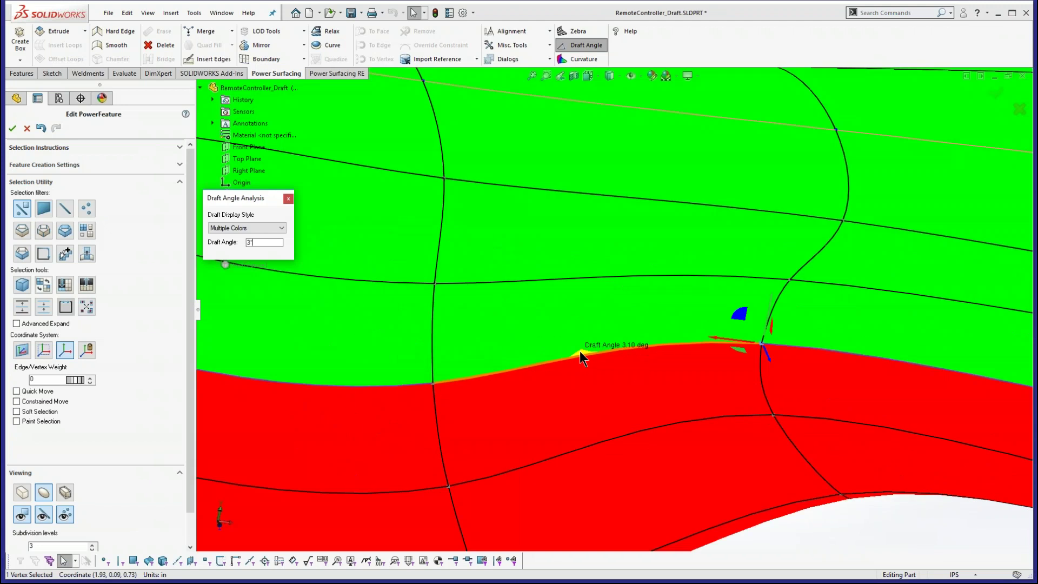
scroll(577, 360, "up", 4)
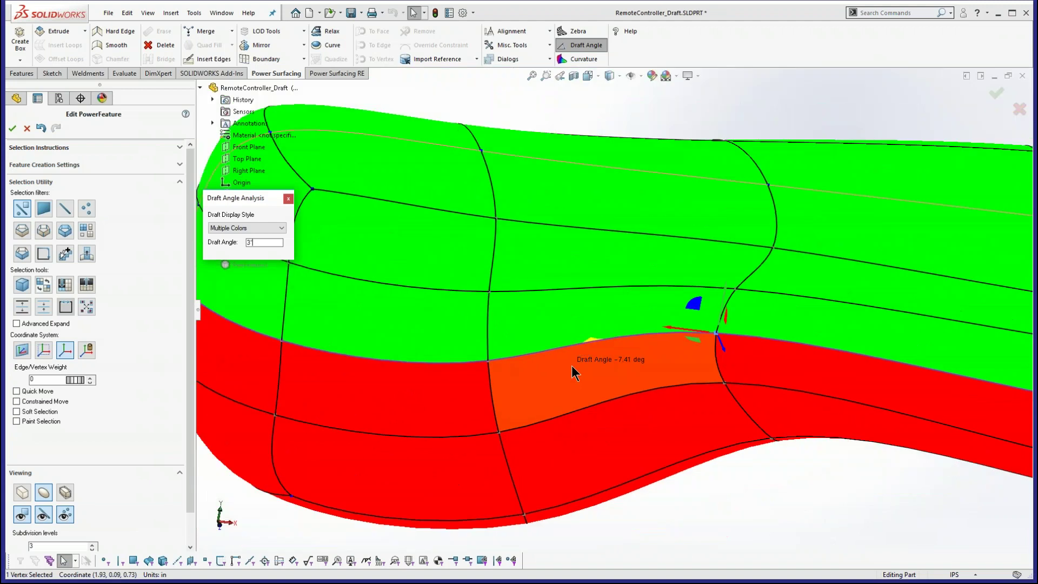
scroll(575, 373, "up", 3)
middle_click_drag(764, 419, 683, 447, "ctrl")
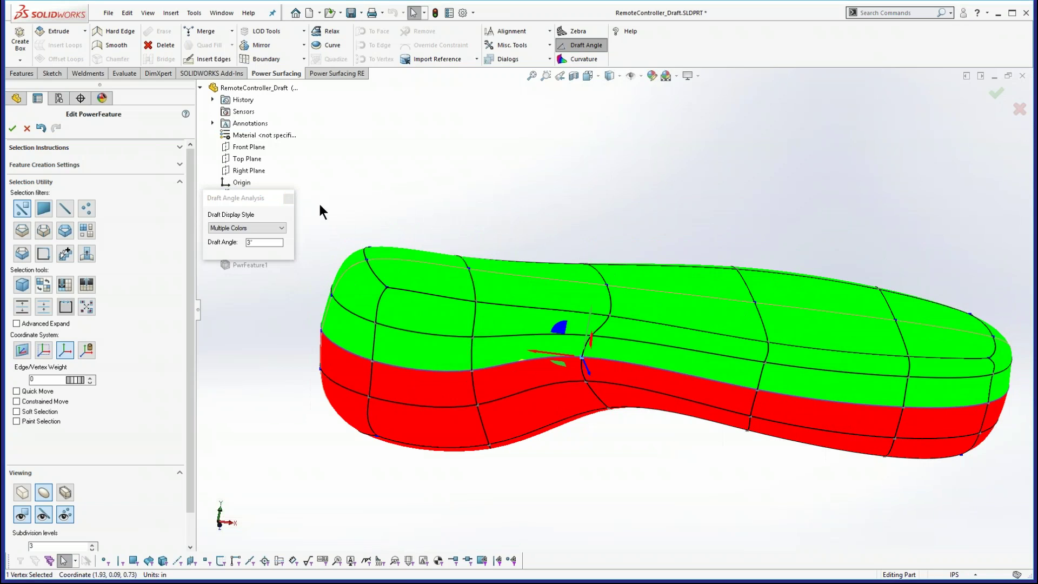
- Close the draft angle analysis and accept the PowerFeature edit
left_click(290, 199)
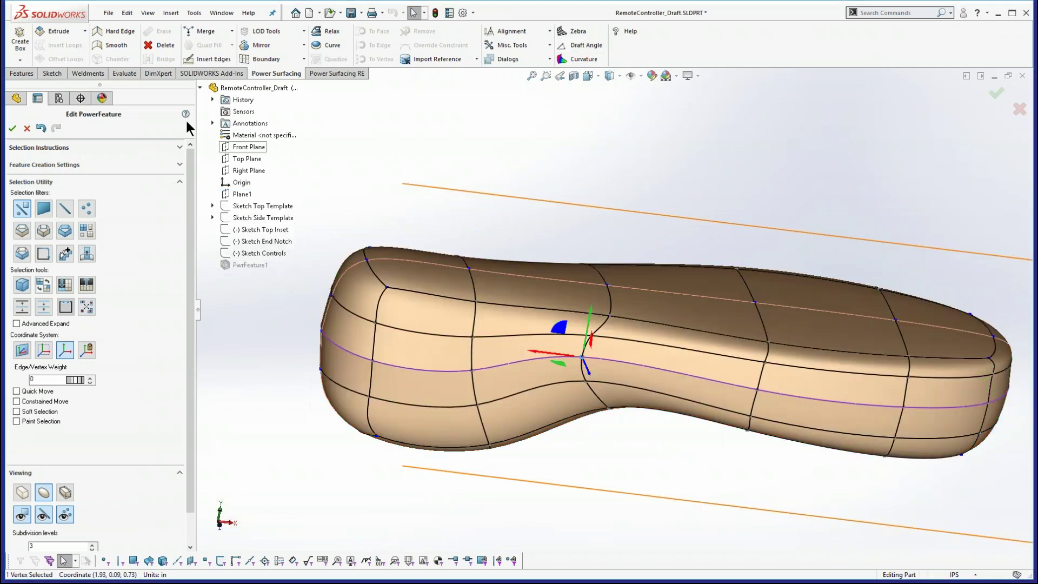
left_click(12, 128)
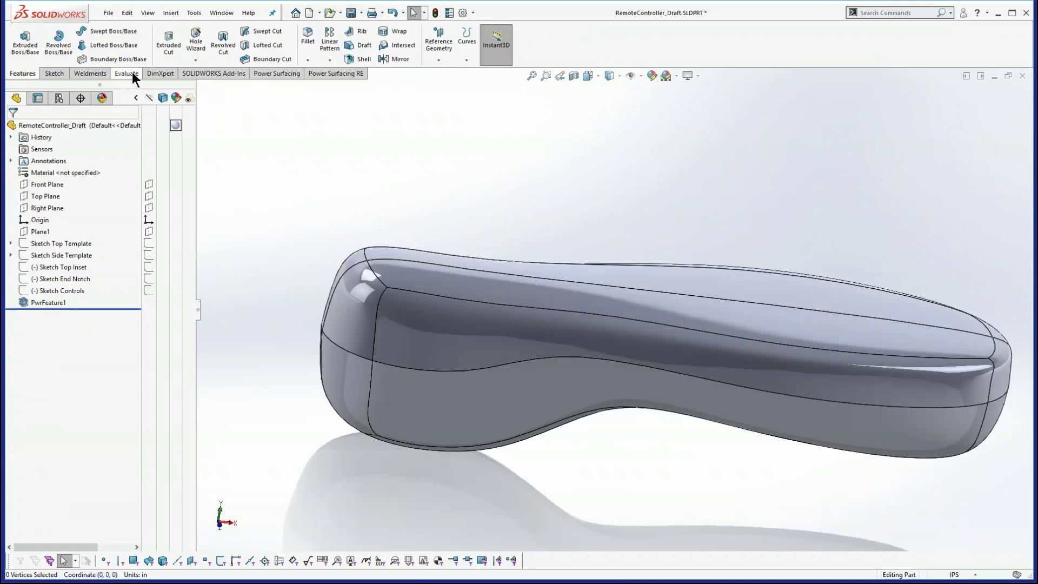
- Check the converted body with the SOLIDWORKS Draft Analysis at 3° using Plane1 as the pull direction, and exit without keeping the analysis
left_click(131, 72)
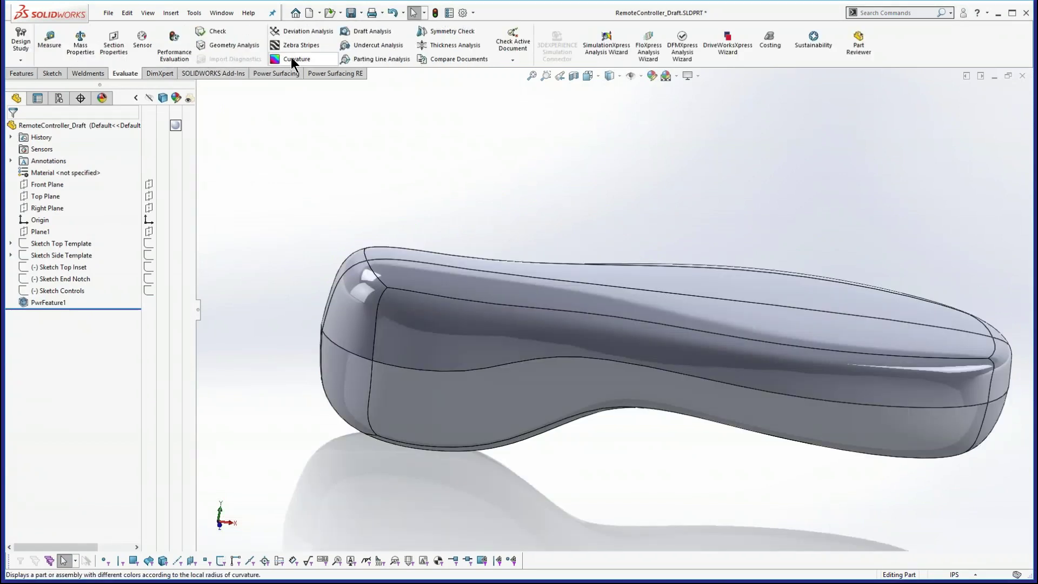
left_click(372, 30)
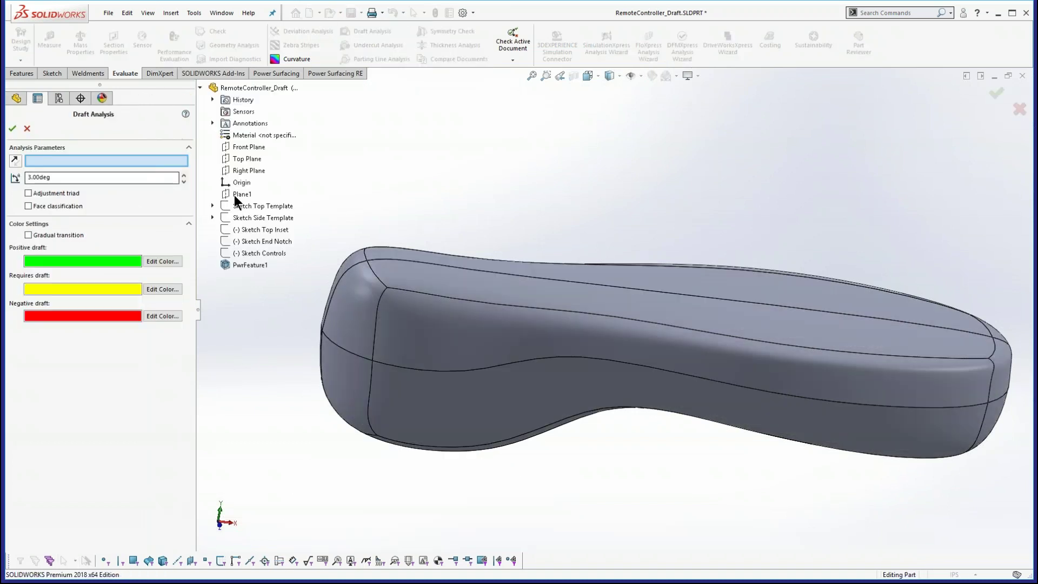
left_click(241, 194)
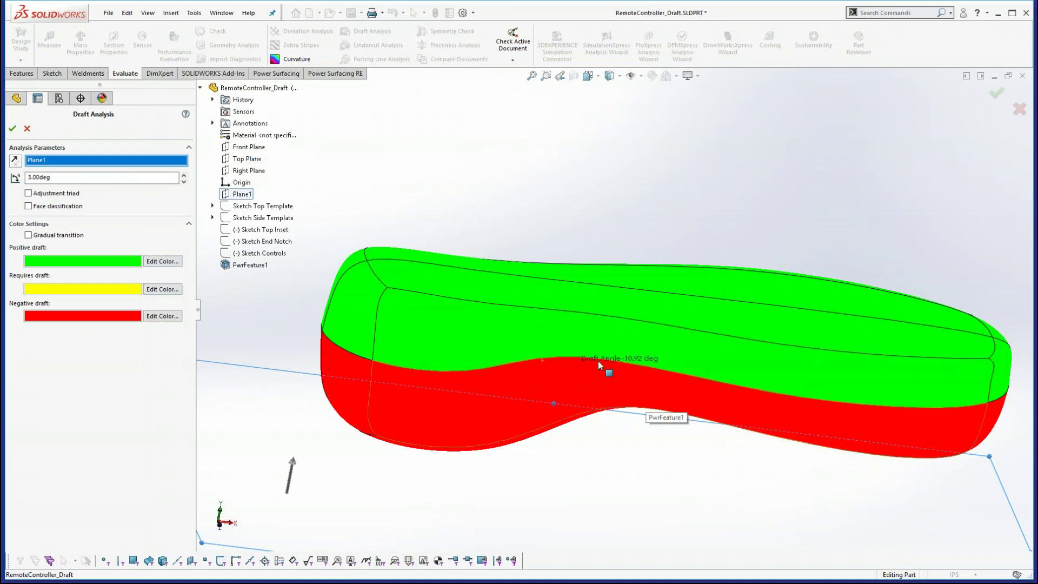
middle_click_drag(658, 427, 695, 401)
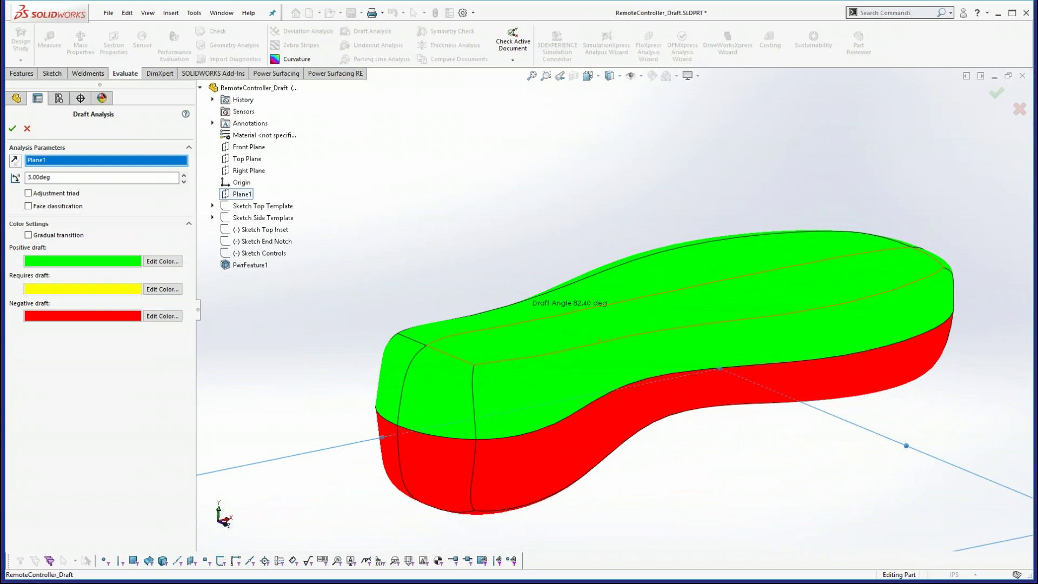
left_click(27, 127)
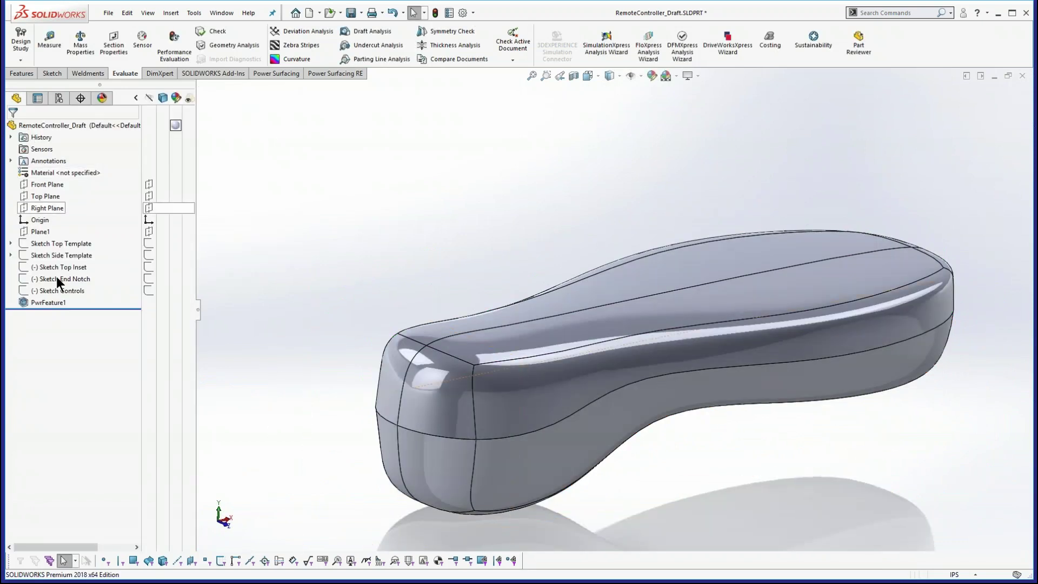
- Close the RemoteController_Draft part without saving its changes
middle_click_drag(322, 377, 290, 363)
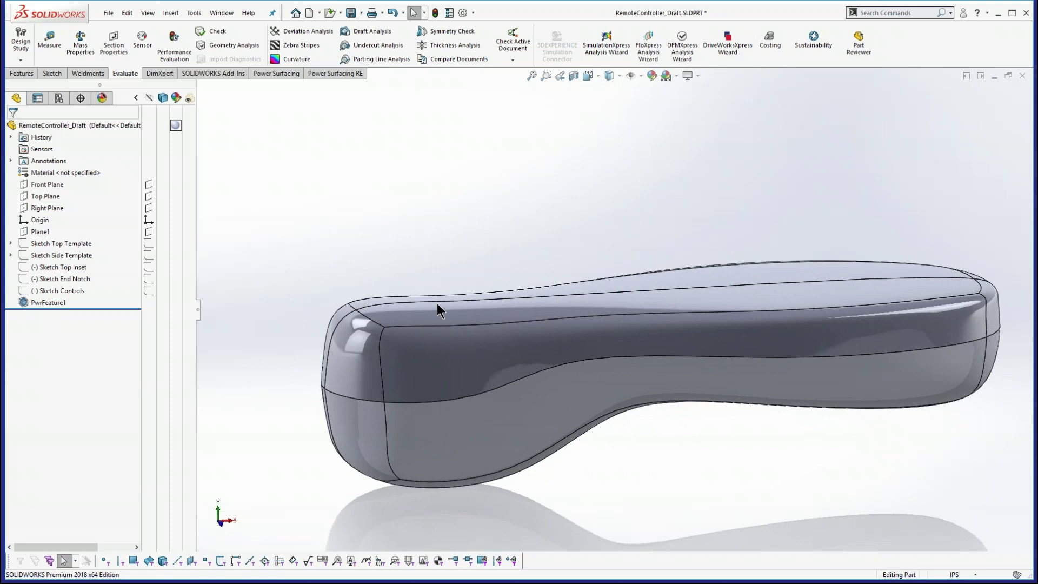
left_click(106, 14)
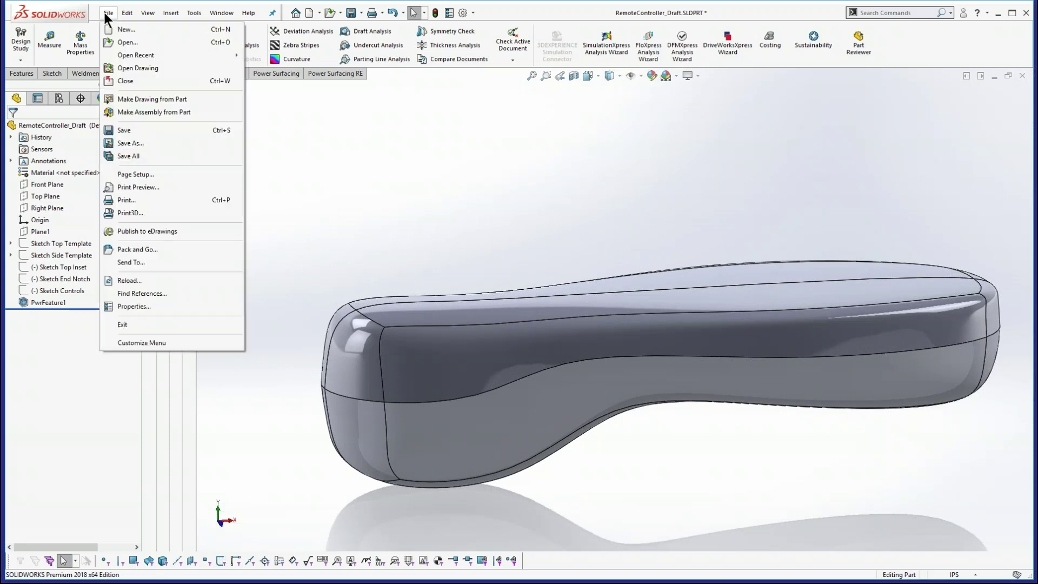
left_click(126, 81)
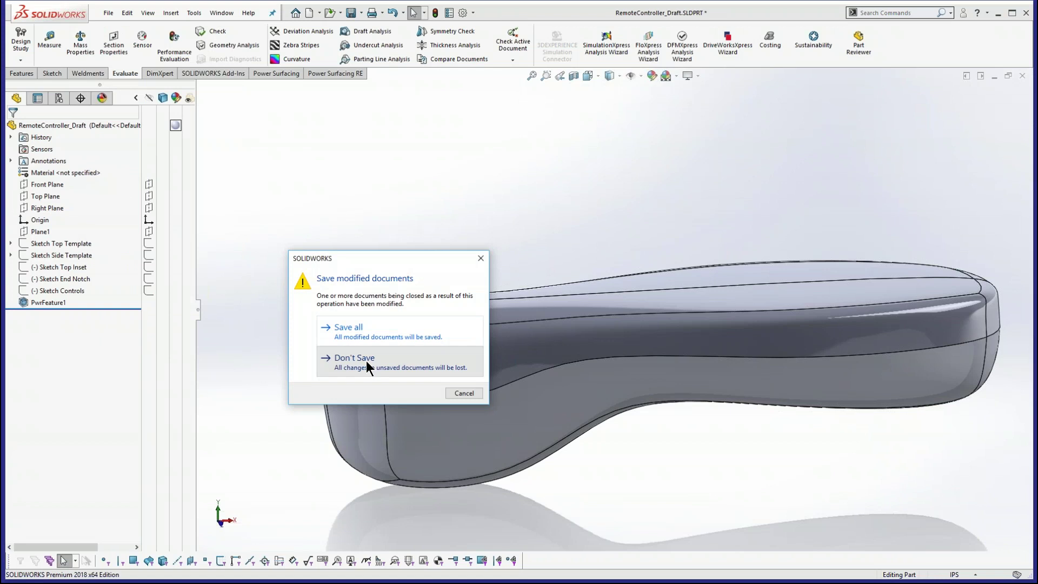
left_click(365, 361)
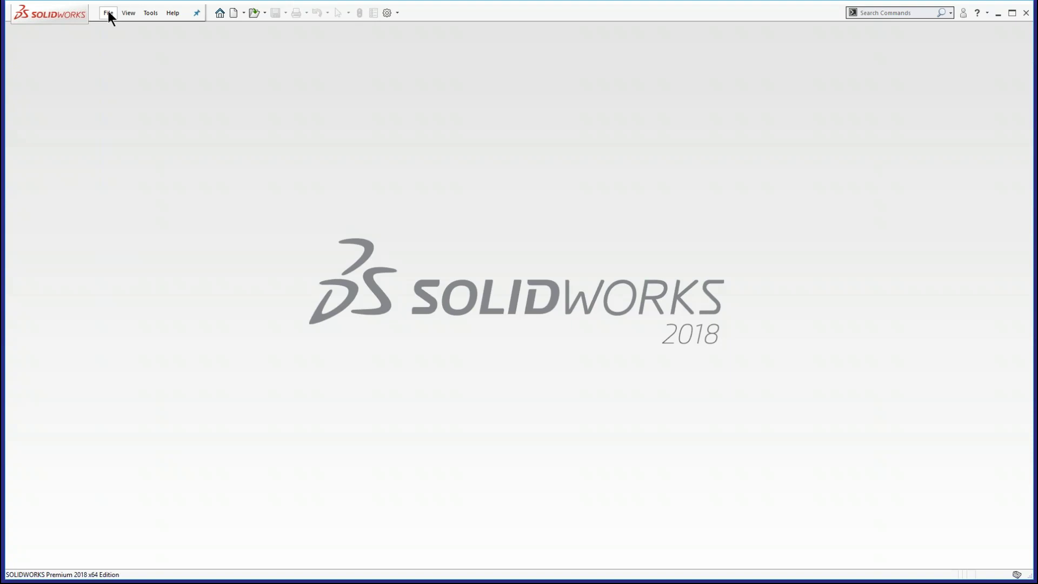
- Open the recent part TestConnectorsBase.SLDPRT
left_click(108, 12)
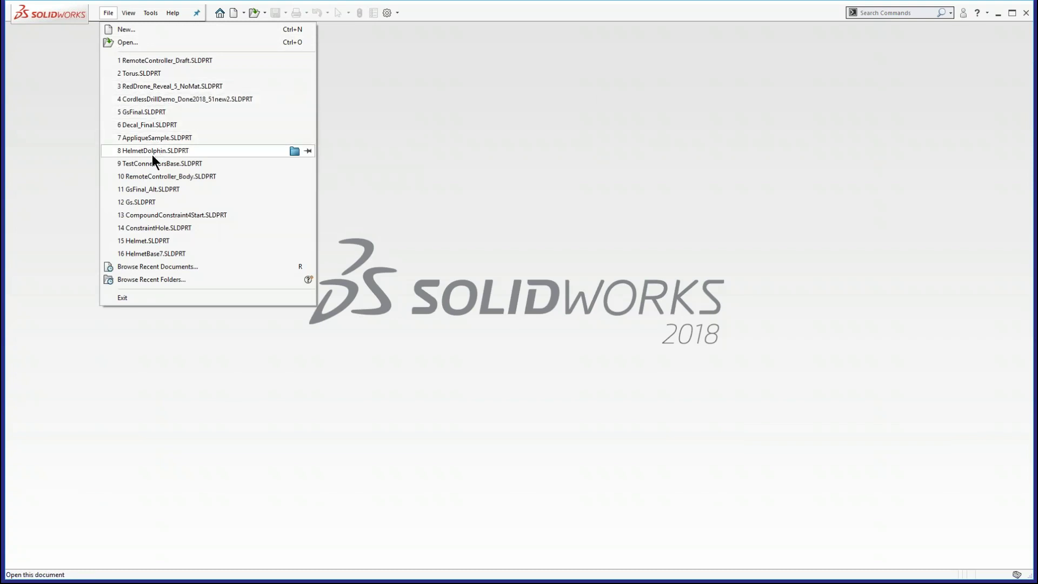
mouse_move(152, 162)
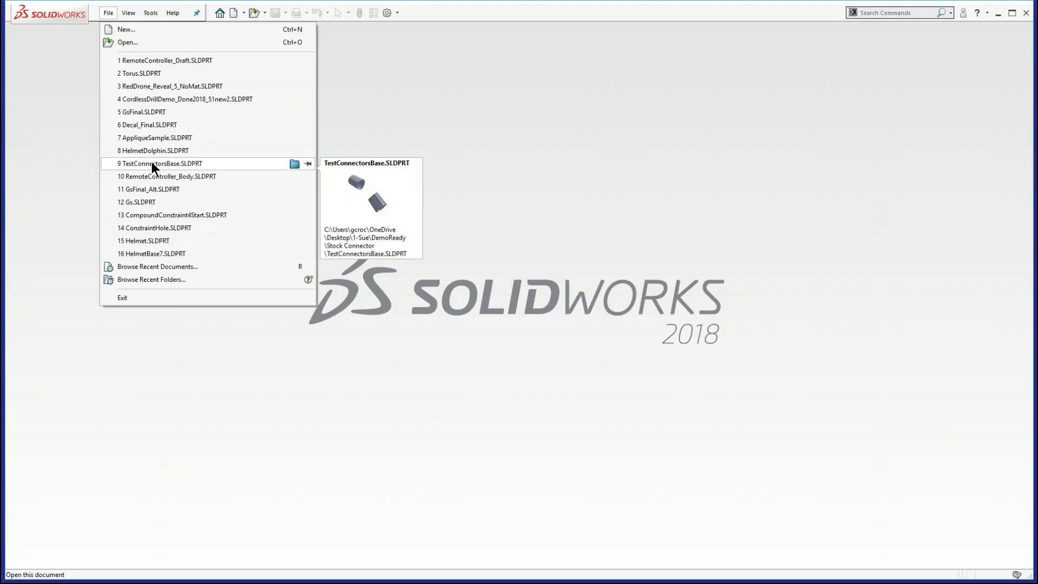
left_click(152, 164)
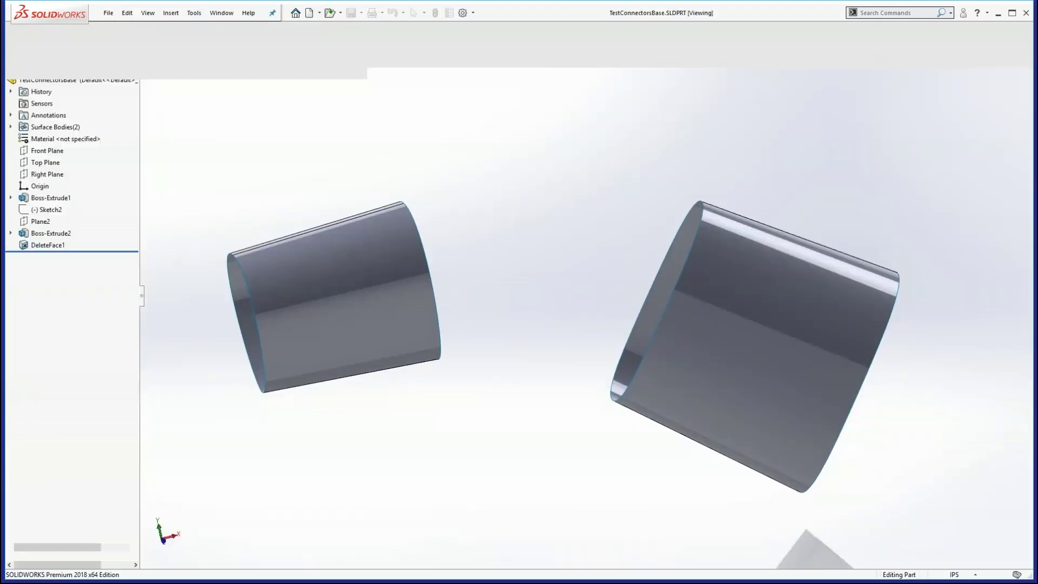
- Import ConnectorRef.obj from the Stock Connector folder as a Power Surfacing reference mesh, with inches as the import units
middle_click_drag(547, 199, 534, 173)
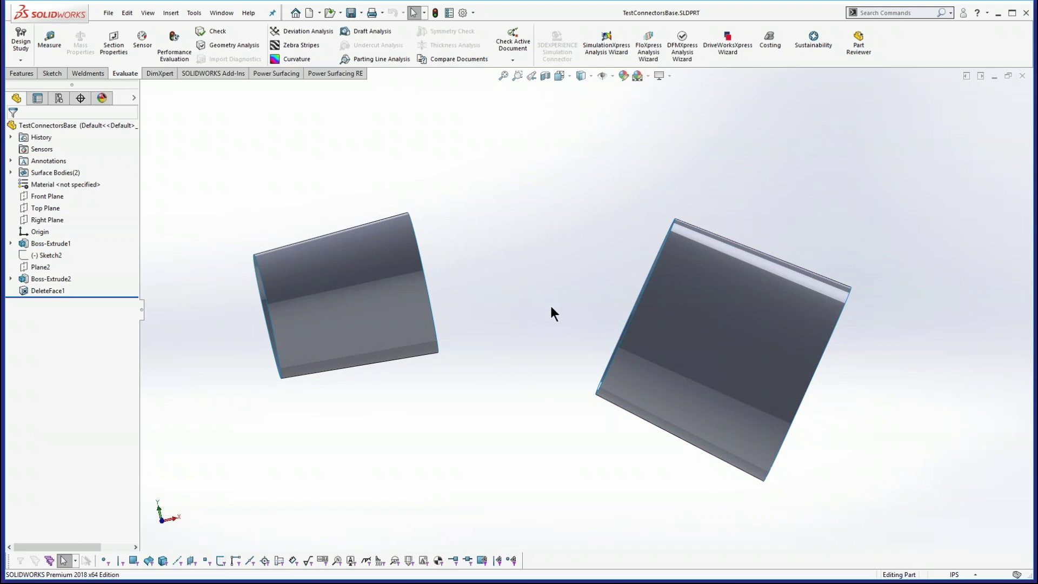
mouse_move(499, 283)
middle_mouse_down()
mouse_move(503, 294)
mouse_move(495, 280)
middle_mouse_up()
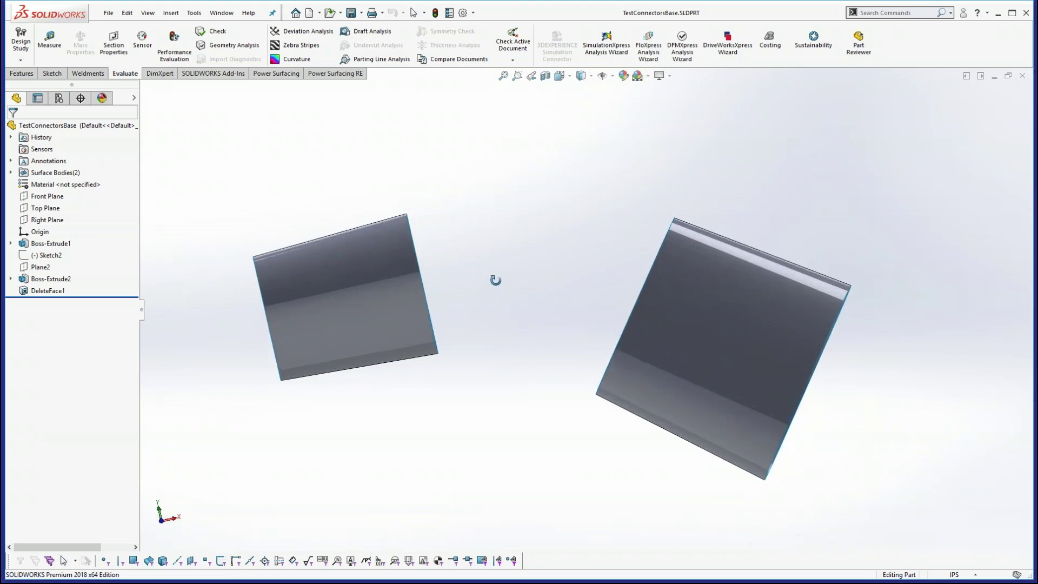
key("Escape")
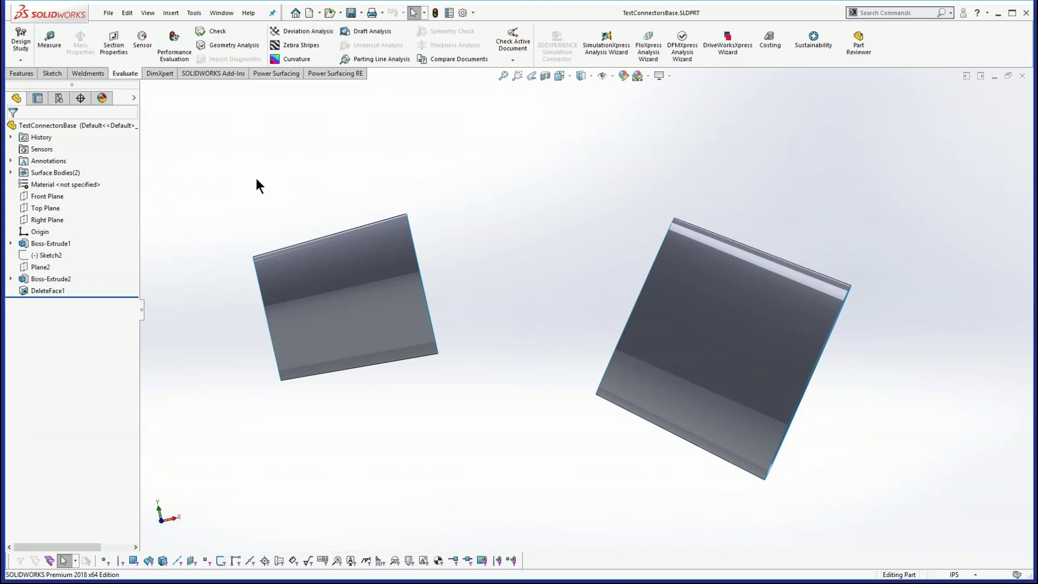
left_click(193, 13)
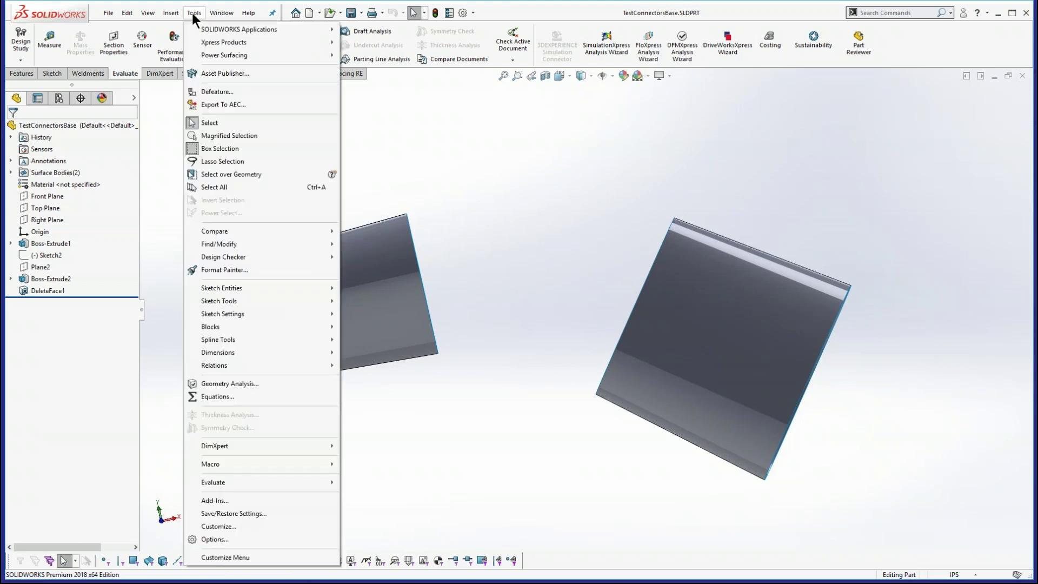
mouse_move(313, 54)
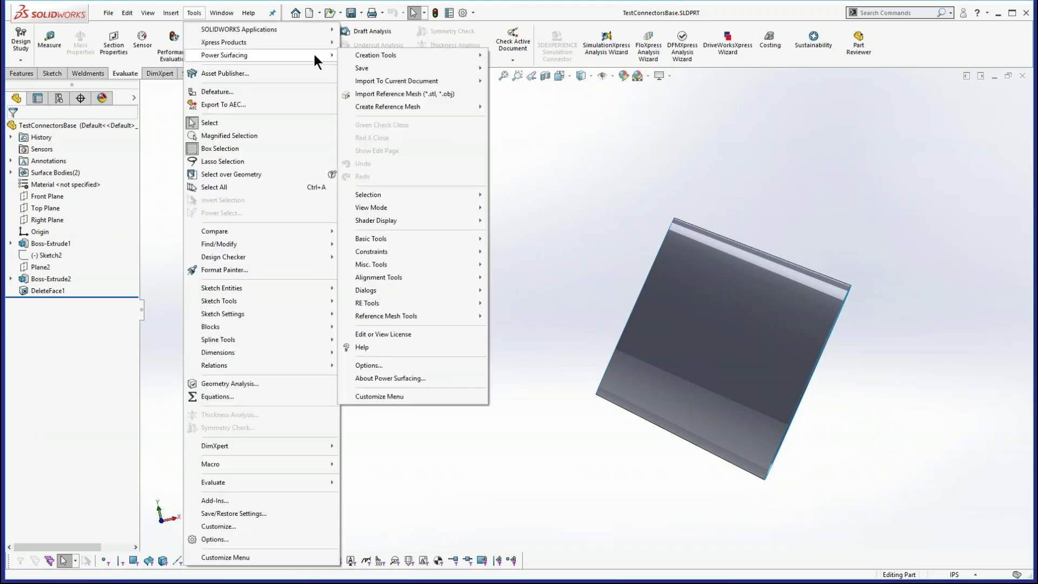
left_click(396, 94)
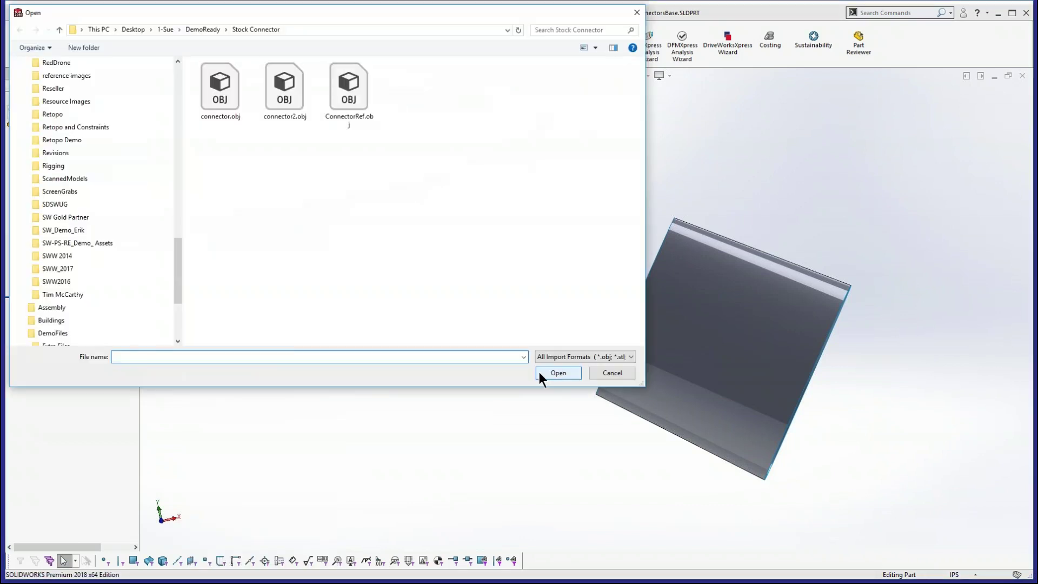
left_click(349, 97)
double_click(349, 99)
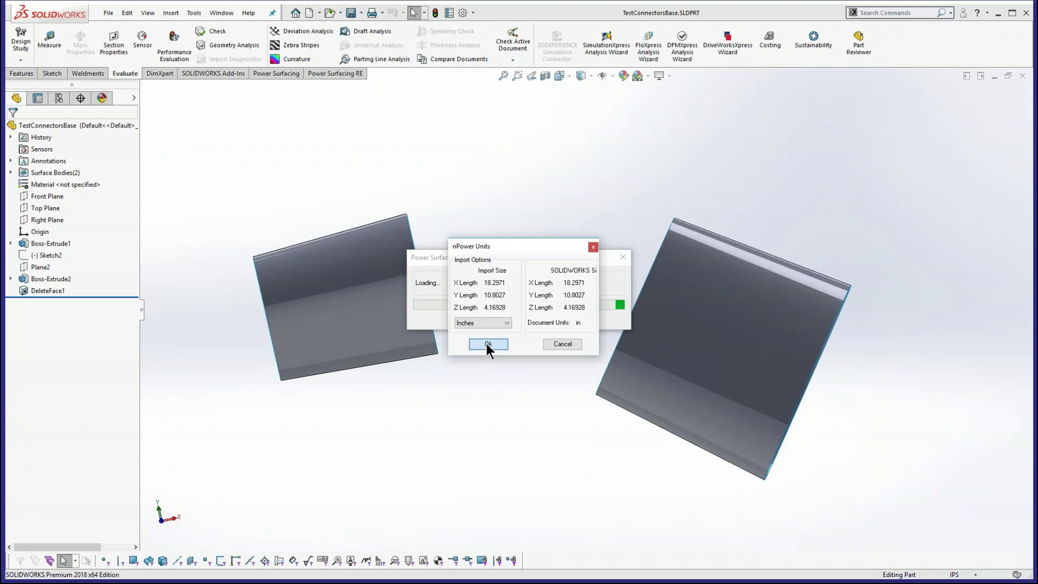
left_click(487, 344)
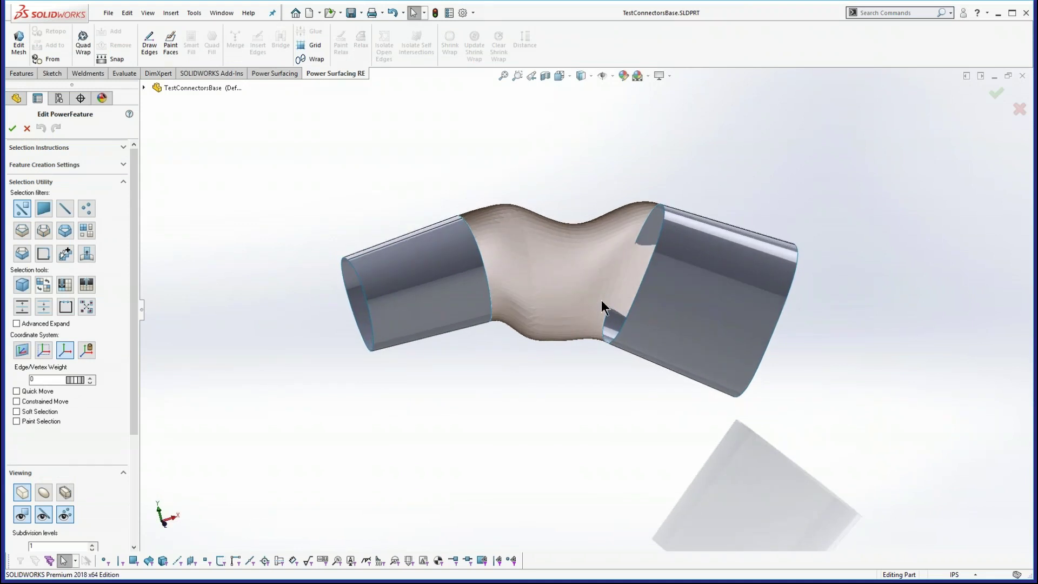
- Set the reference mesh's Mesh Push Back to 12
left_click_drag(133, 418, 152, 536)
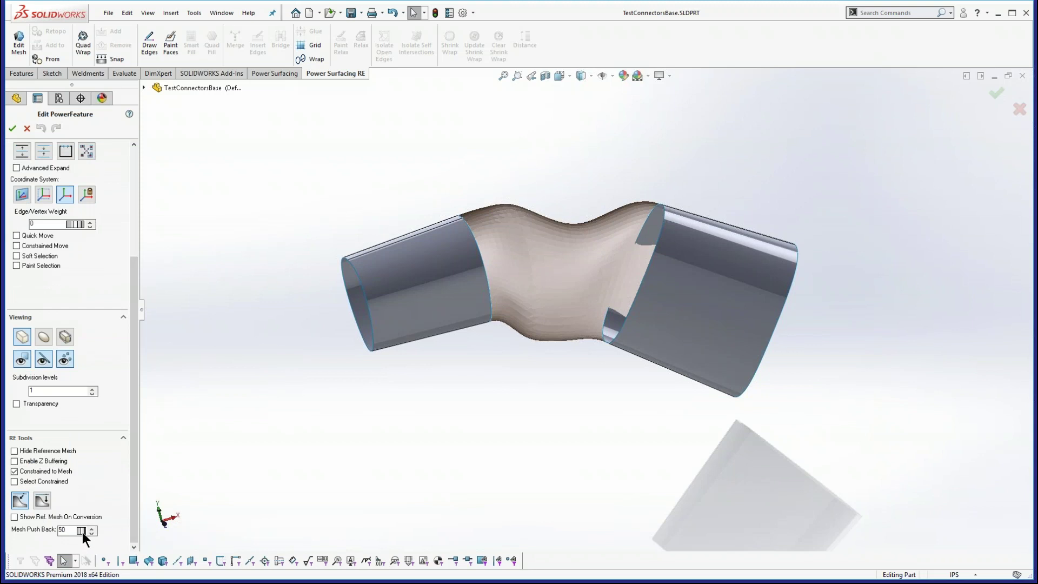
left_click_drag(80, 532, 52, 531)
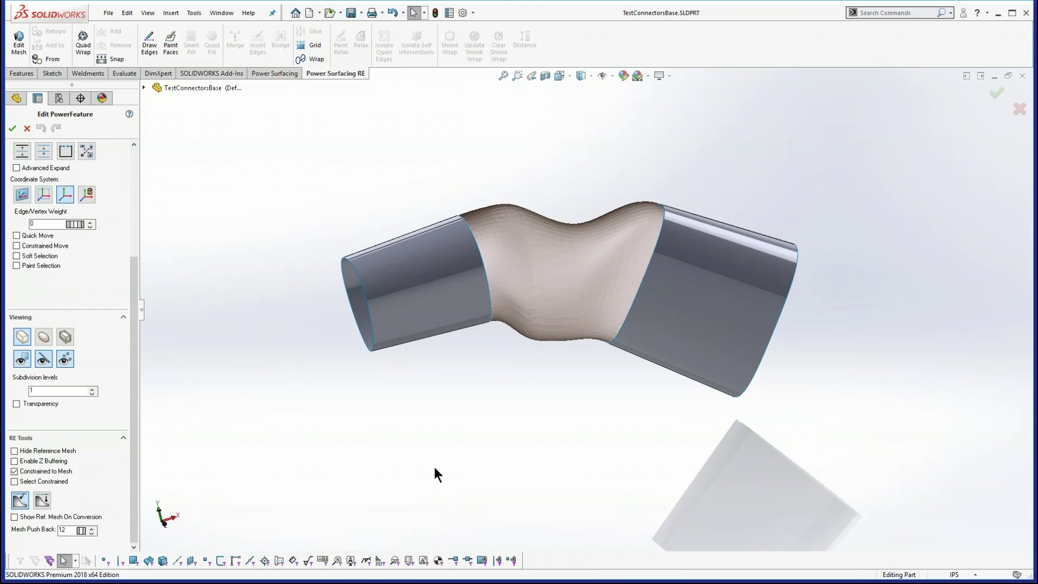
middle_click_drag(528, 368, 433, 478, "ctrl")
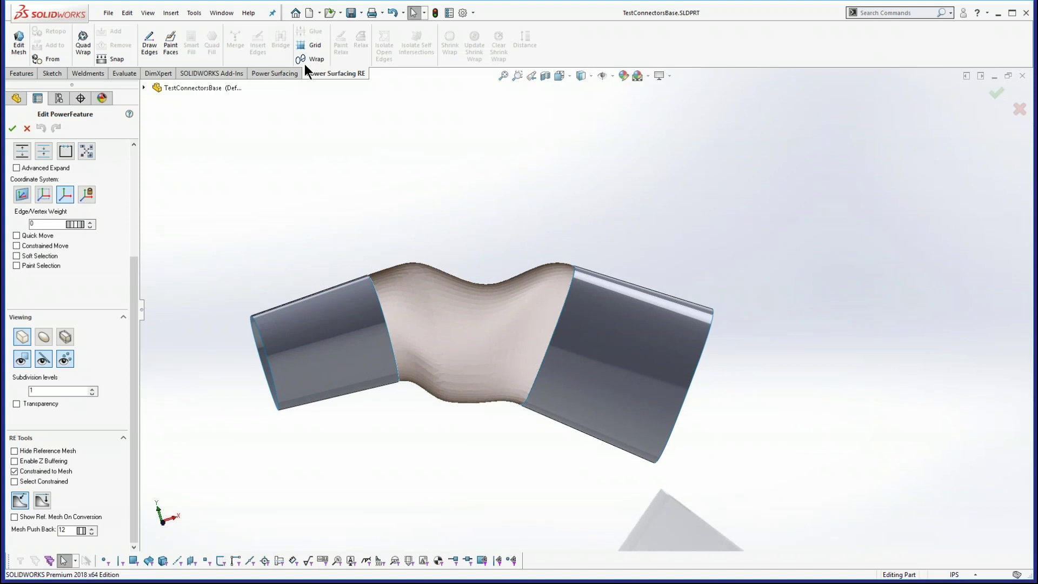
- Import the connector's SubD mesh into the current document, with inches as the import units
left_click(193, 13)
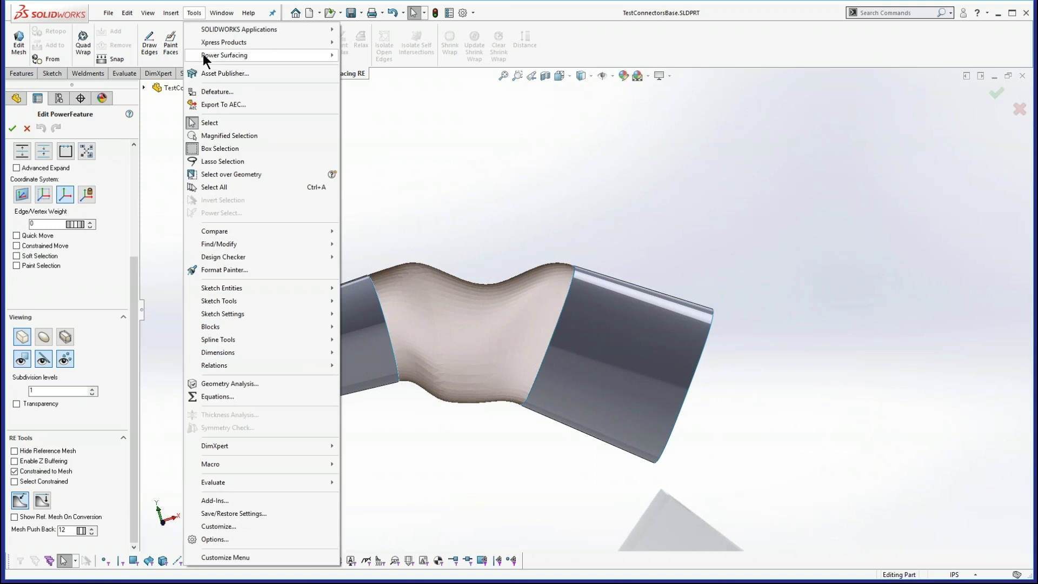
mouse_move(203, 55)
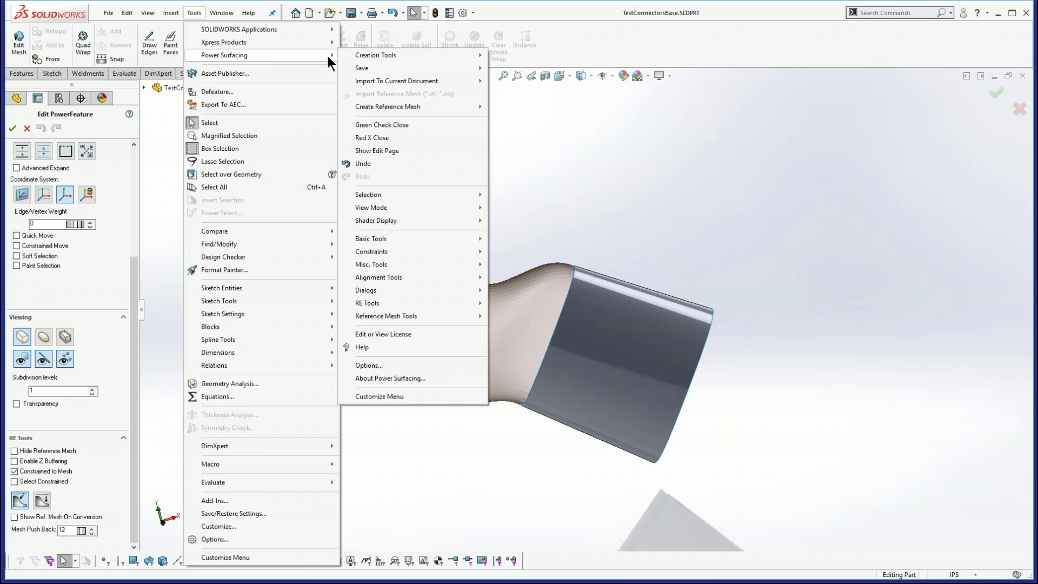
mouse_move(372, 82)
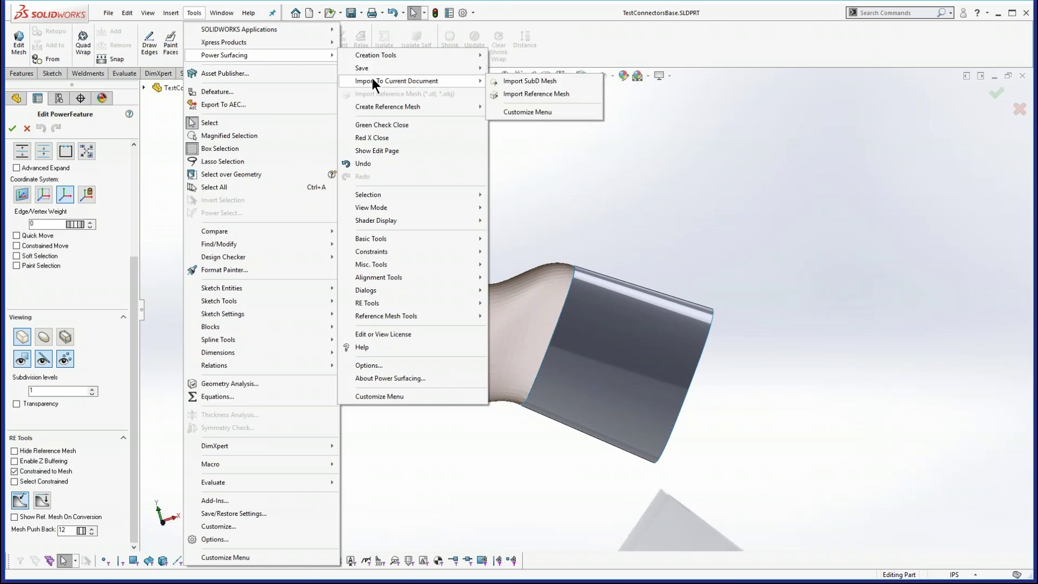
left_click(527, 81)
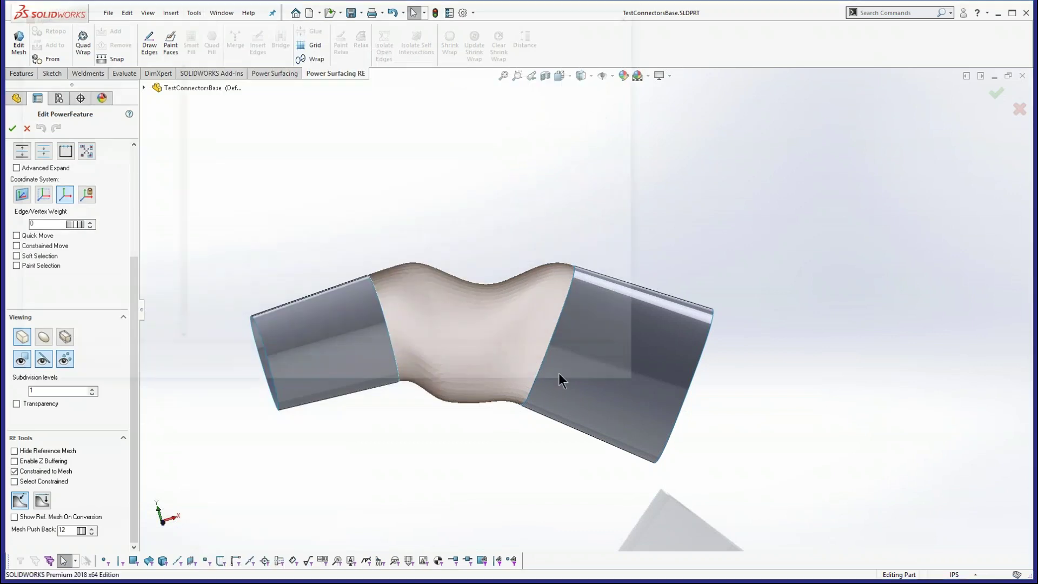
double_click(295, 114)
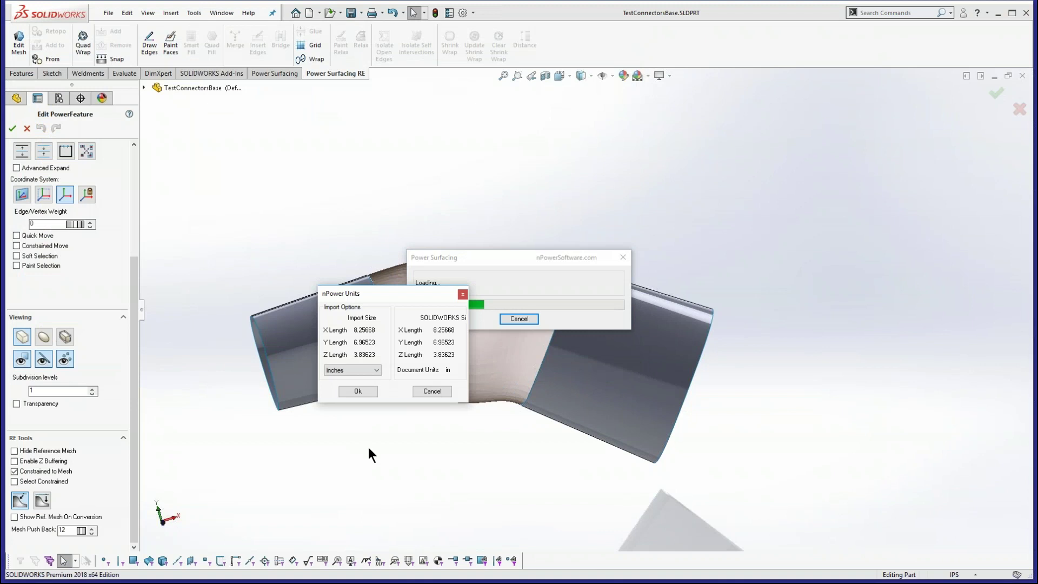
left_click(357, 391)
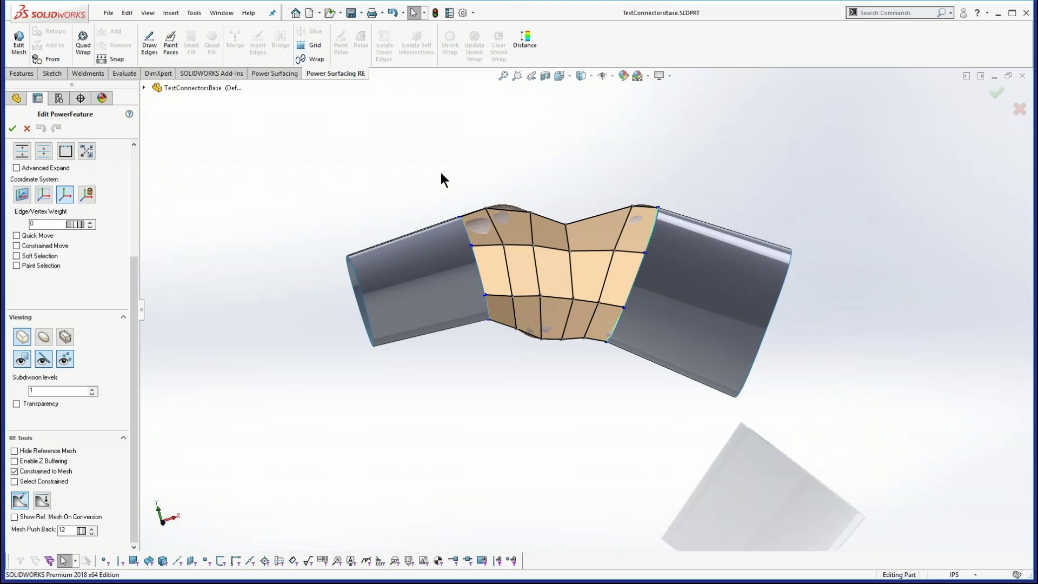
- Select all vertices of the connector mesh, constrain them to the reference mesh, and display the mesh smoothed
left_click_drag(432, 150, 683, 405)
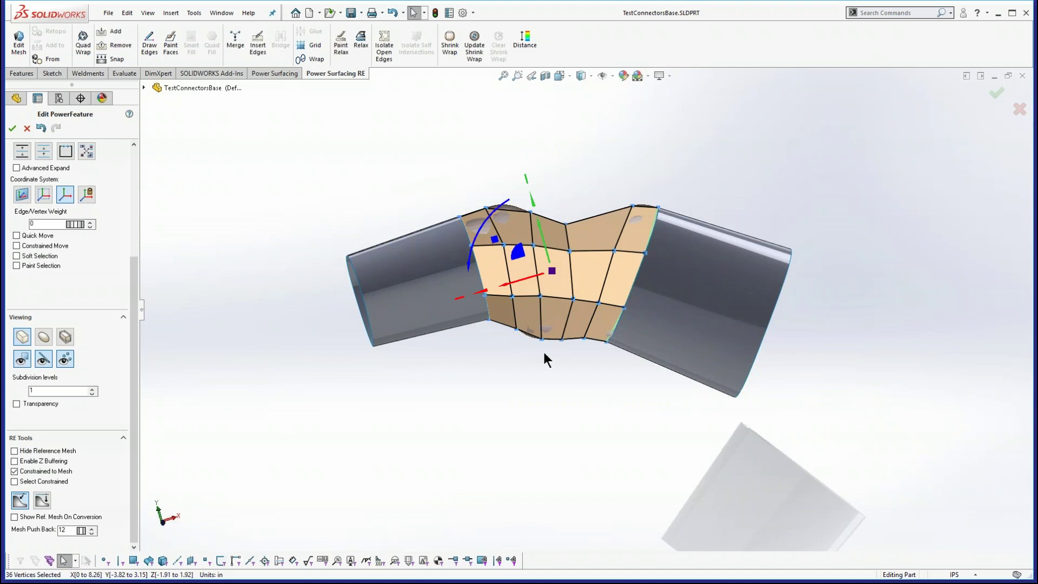
right_click(573, 304)
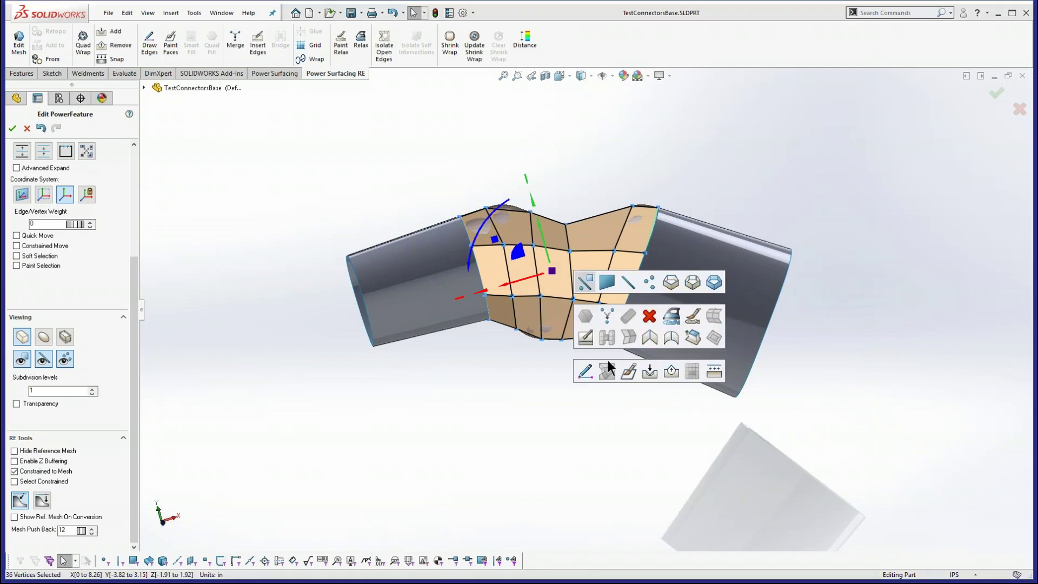
left_click(651, 373)
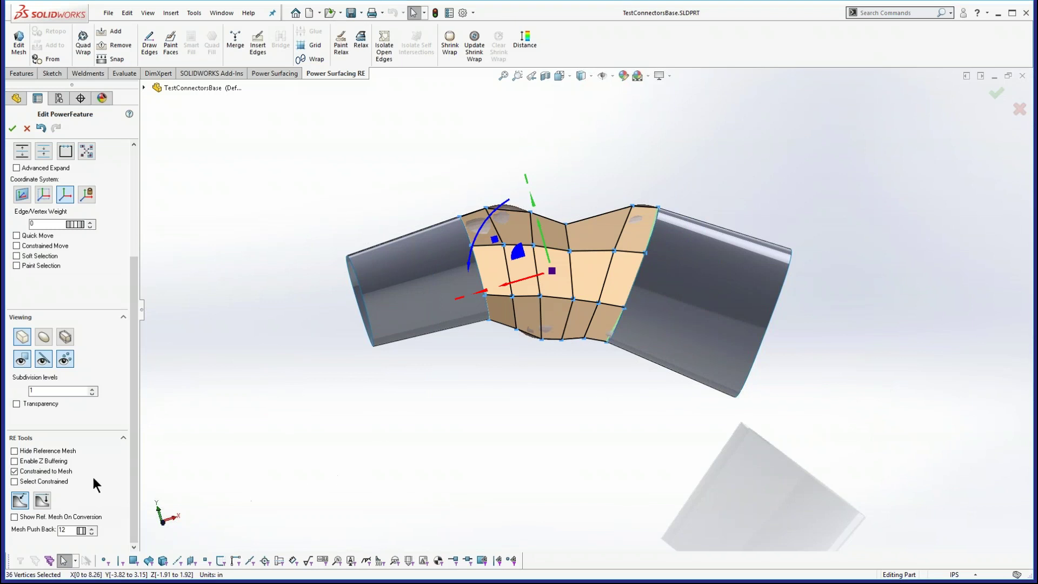
left_click(44, 338)
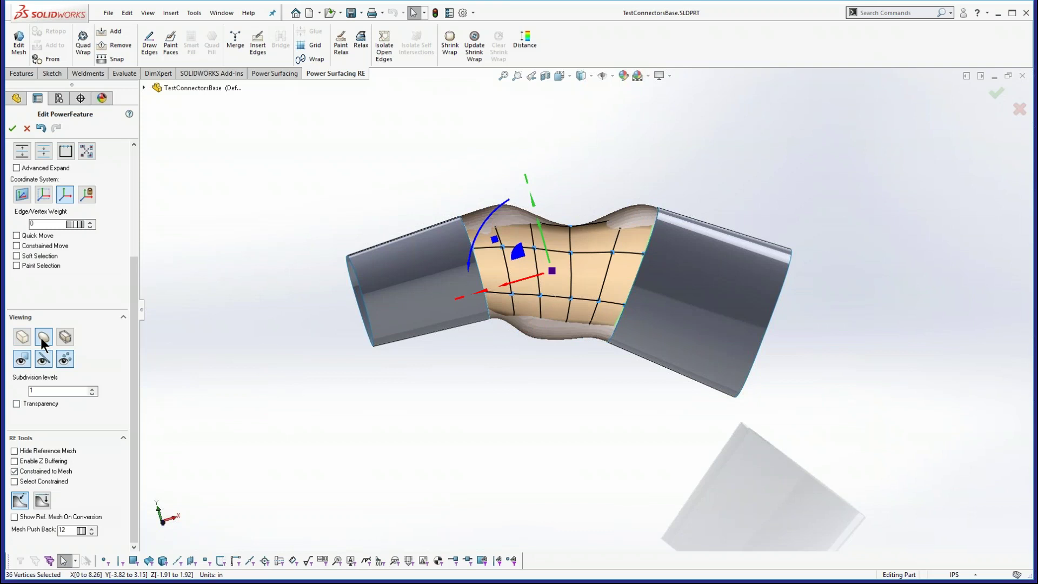
middle_click_drag(562, 382, 512, 408)
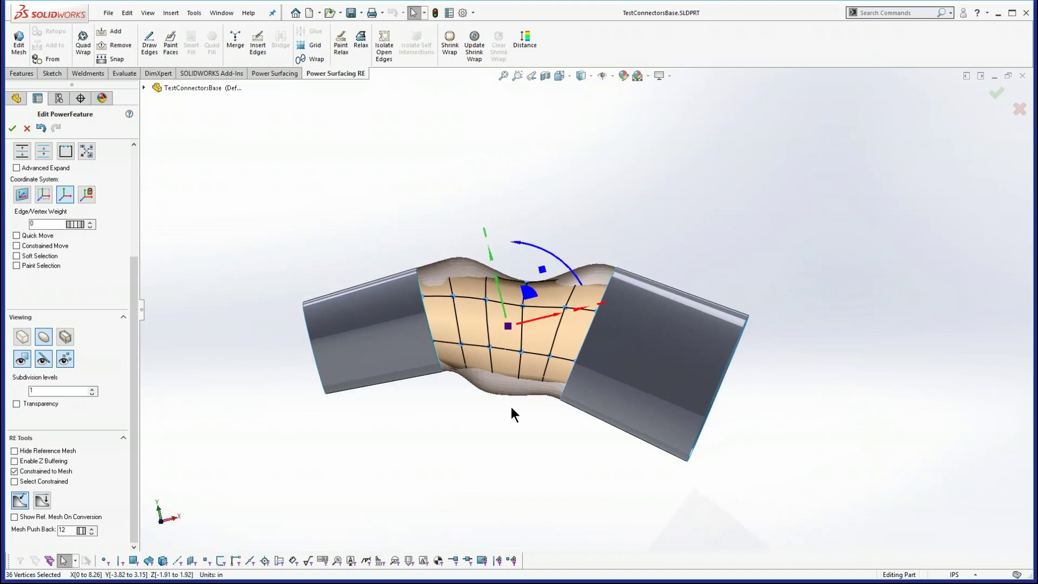
- Start a default Shrink Wrap of the connector mesh with the preview shown and the viewing subdivision levels set to 3
left_click(449, 46)
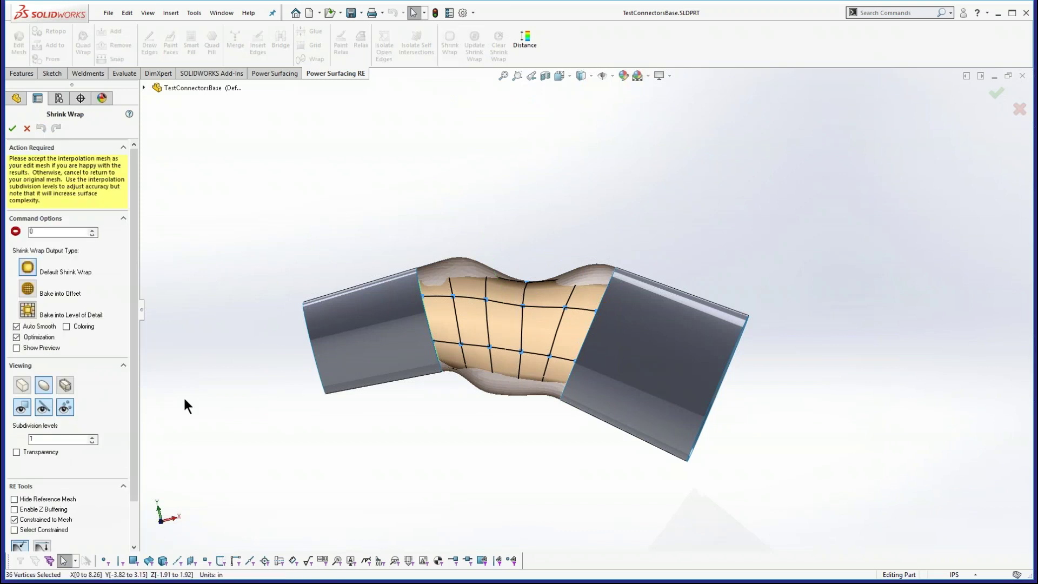
left_click(16, 349)
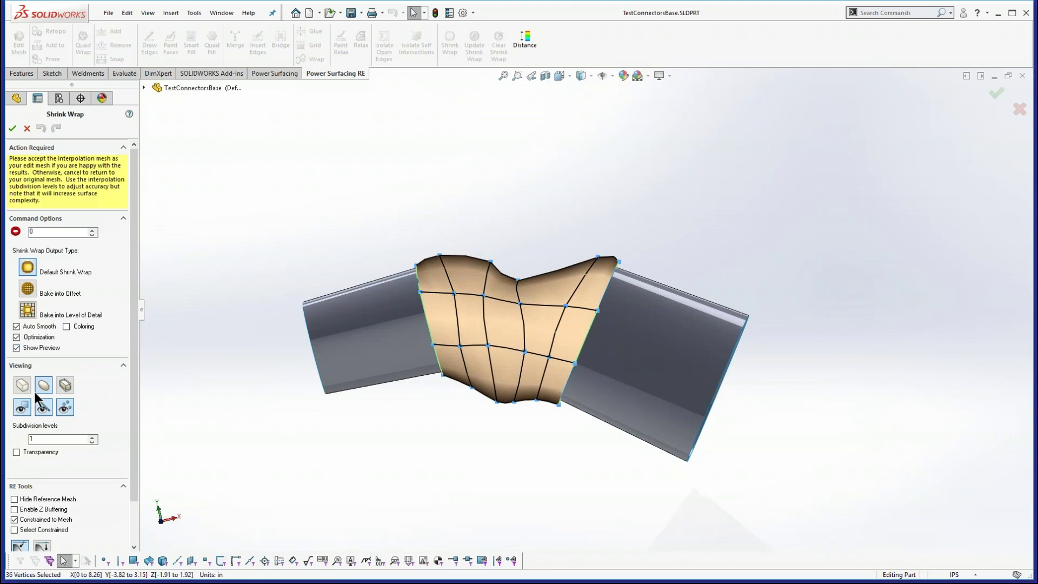
left_click(92, 437)
left_click(92, 437)
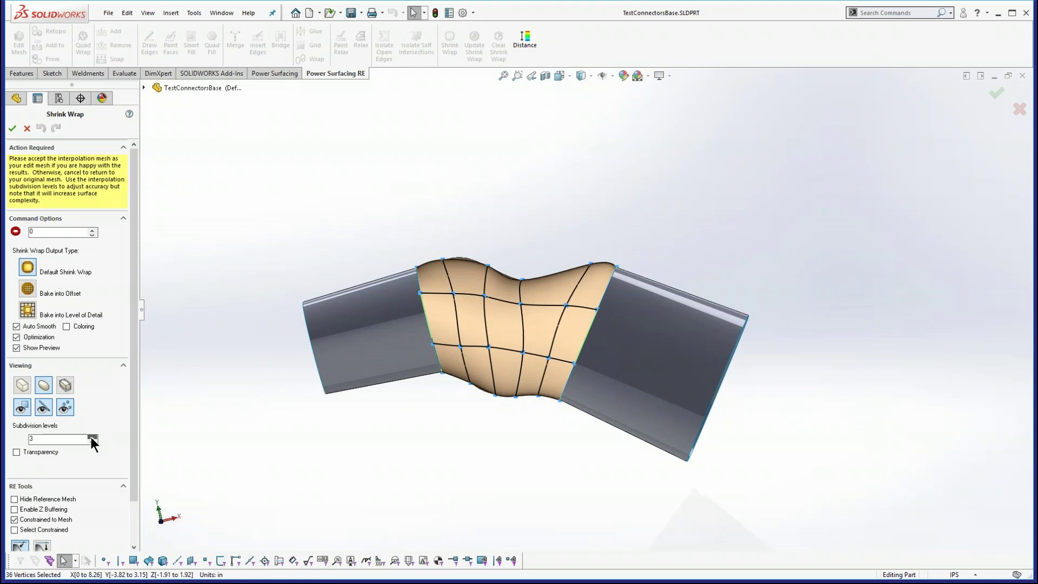
middle_click_drag(454, 452, 463, 484)
middle_click_drag(518, 264, 559, 287)
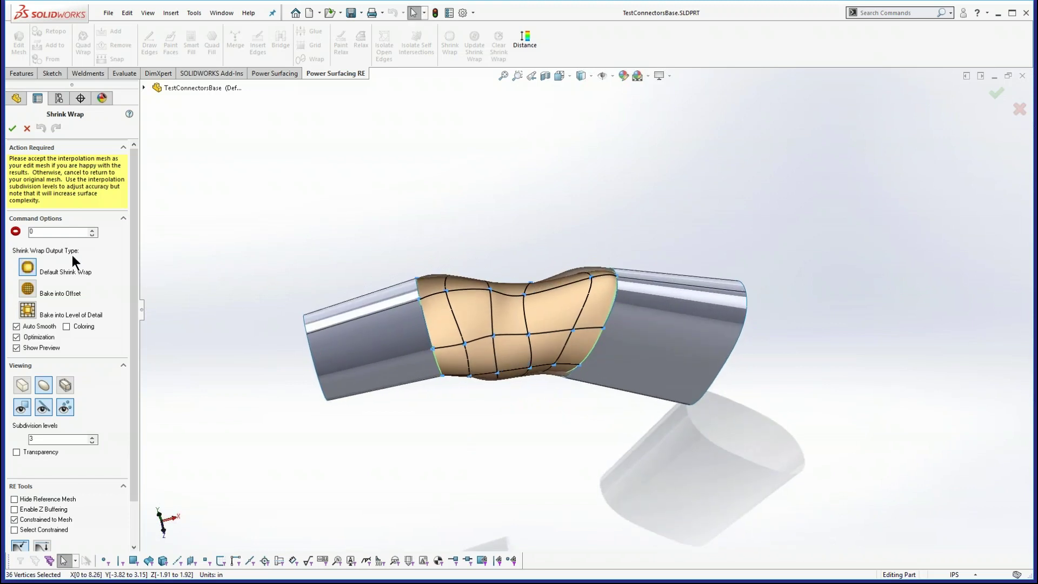
- Set the Shrink Wrap interpolation subdivision level to 1 and accept the shrink wrap
left_click(92, 229)
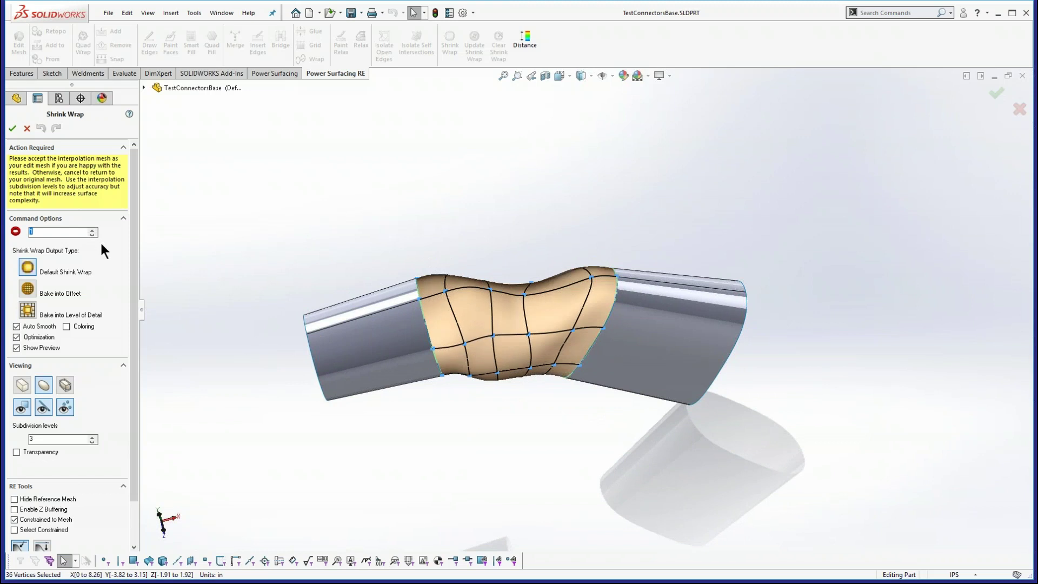
middle_click_drag(467, 450, 453, 319)
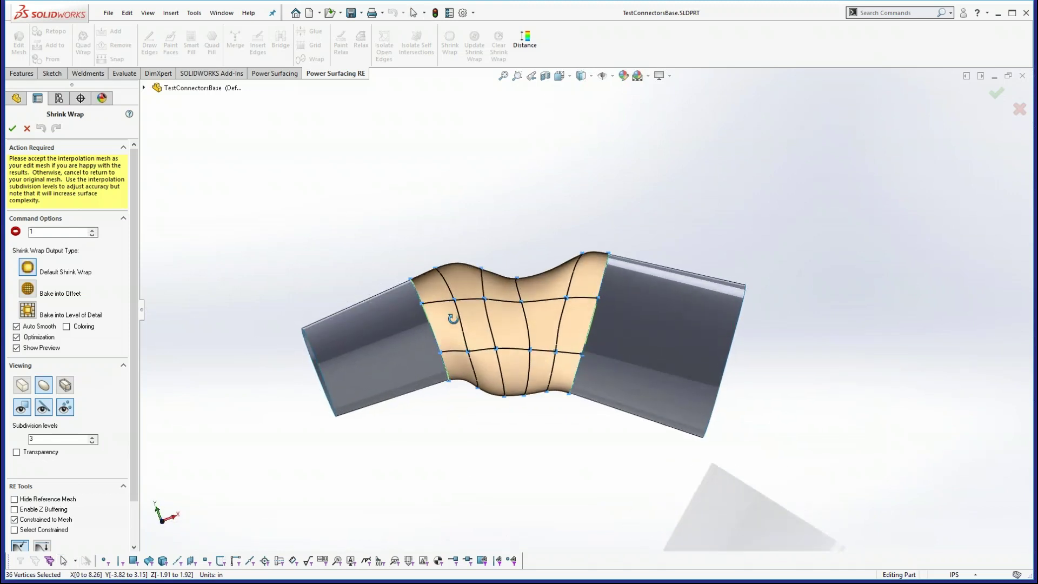
left_click(12, 128)
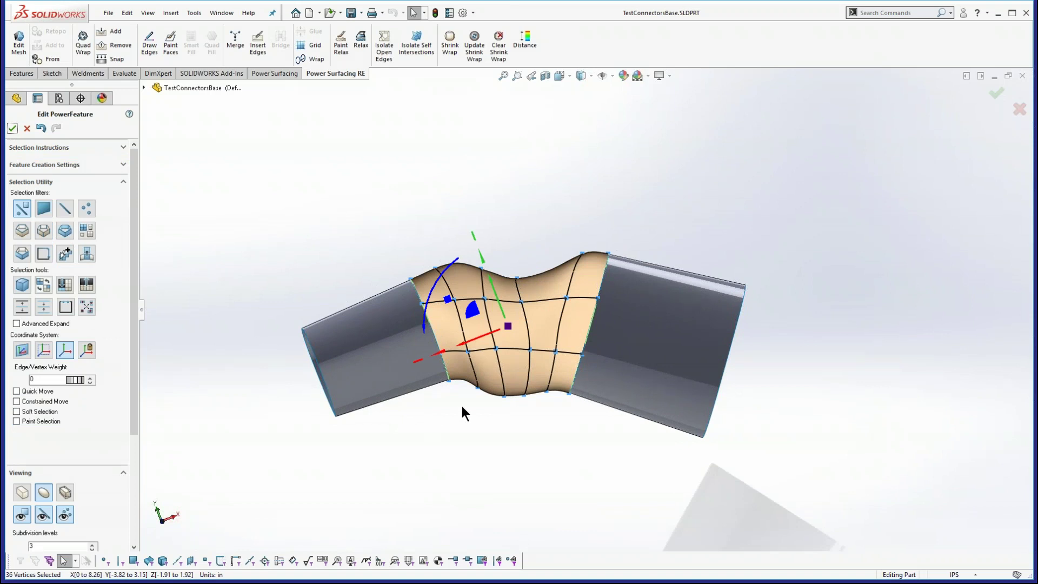
- Import the four faces of the two tubes adjoining the connector as reference entities for the SubD mesh
left_click_drag(427, 303, 469, 311)
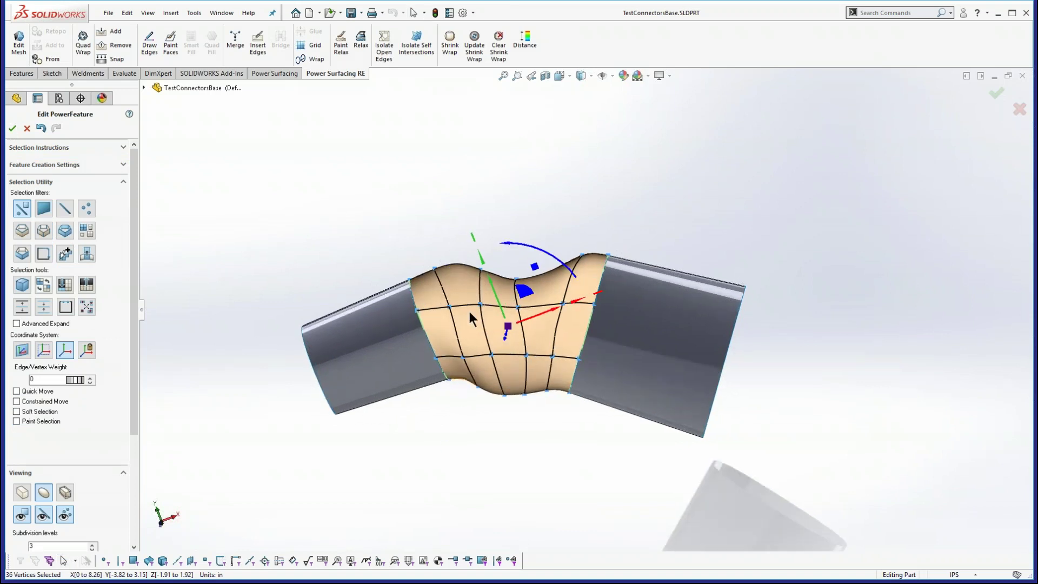
key("ctrl+z")
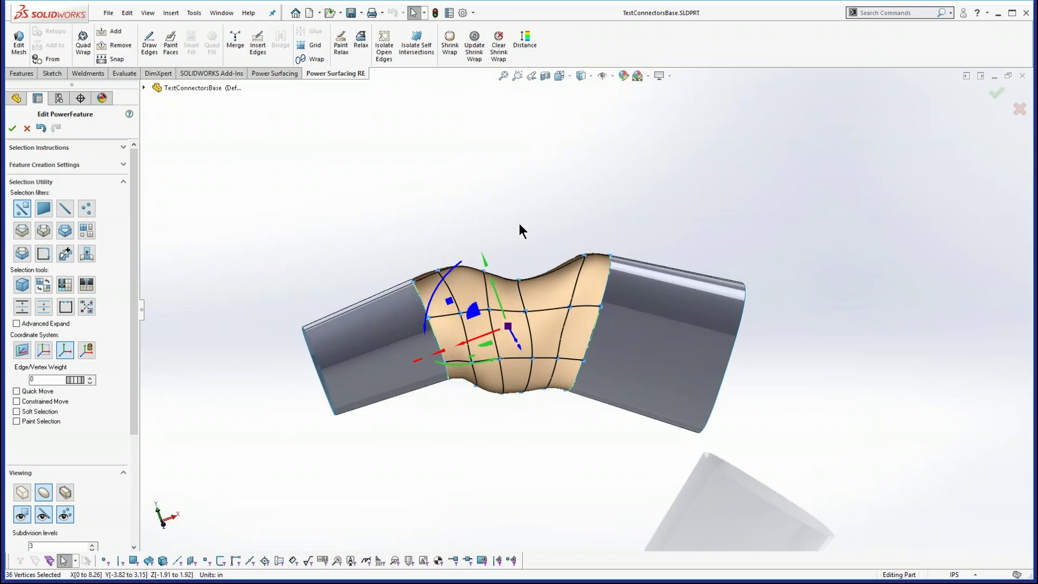
left_click(268, 74)
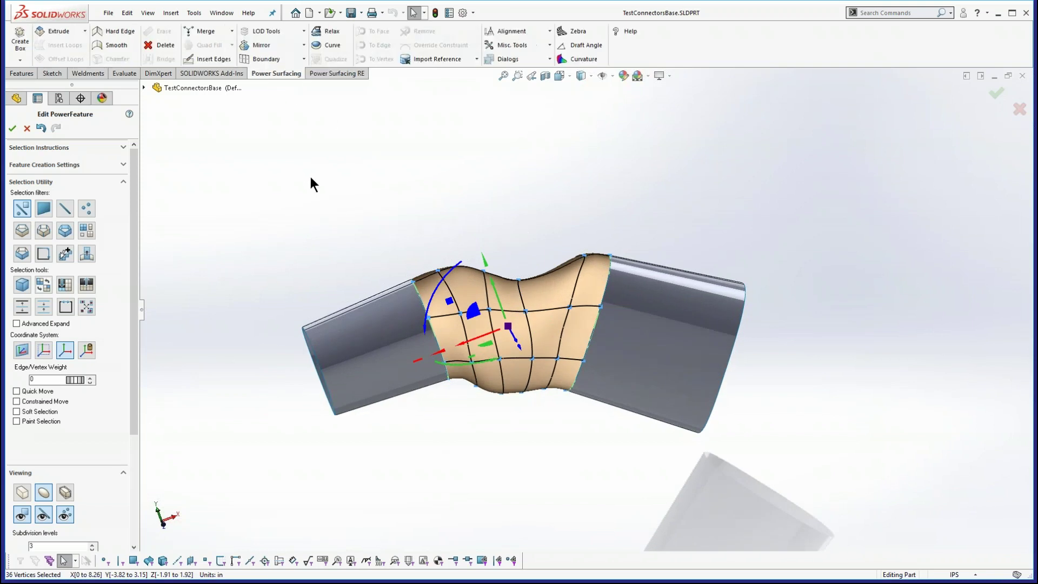
left_click(433, 61)
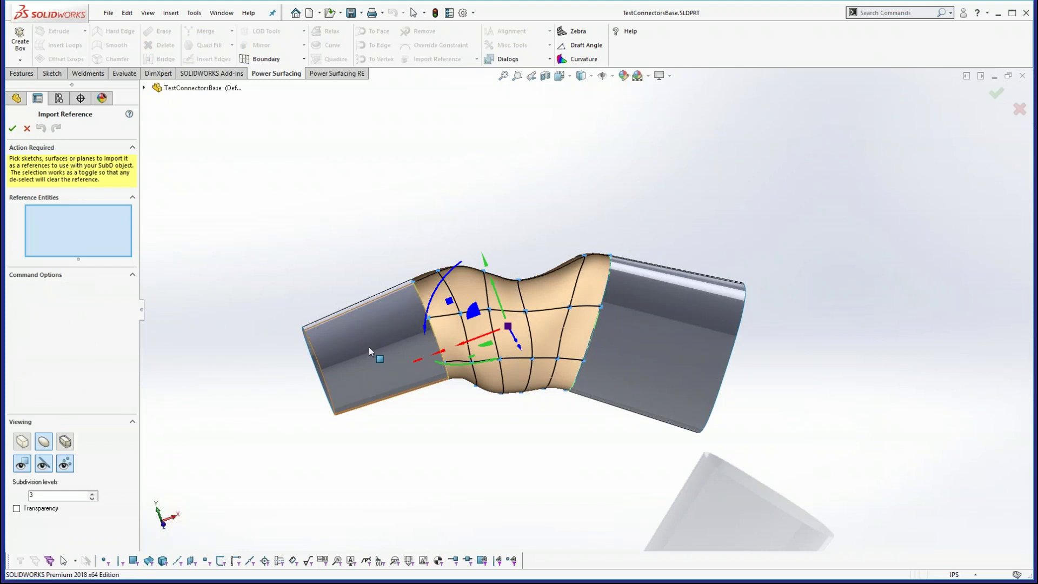
left_click(368, 346)
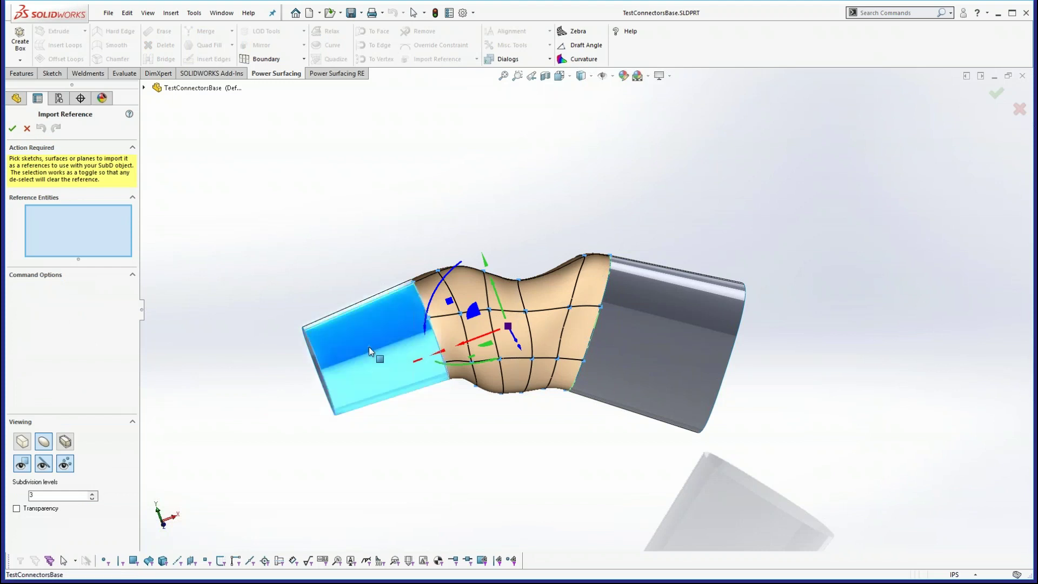
left_click(671, 339)
middle_click_drag(556, 182, 411, 270)
left_click(375, 306)
left_click(375, 306)
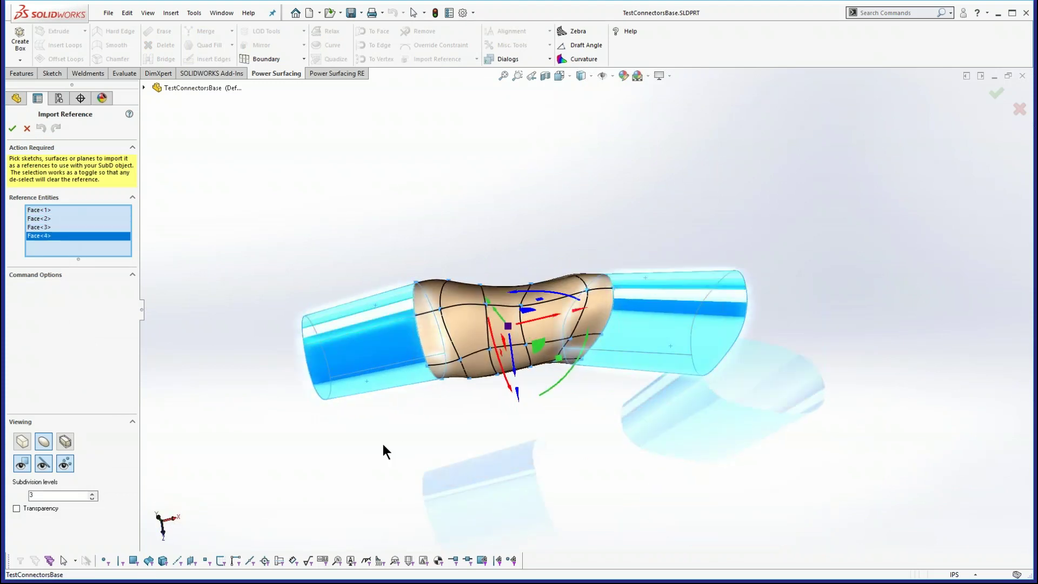
middle_click_drag(440, 433, 449, 254)
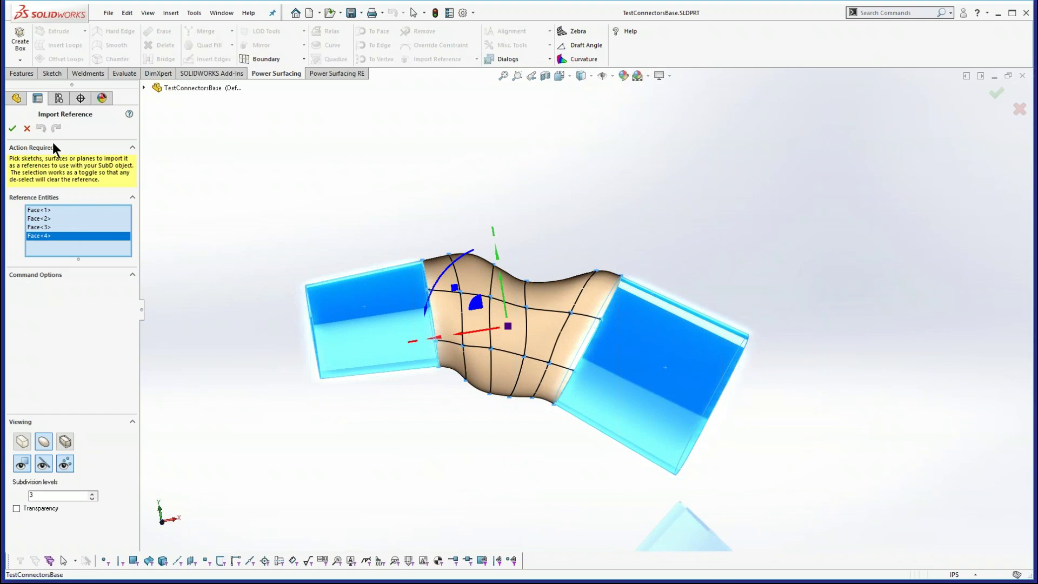
left_click(13, 128)
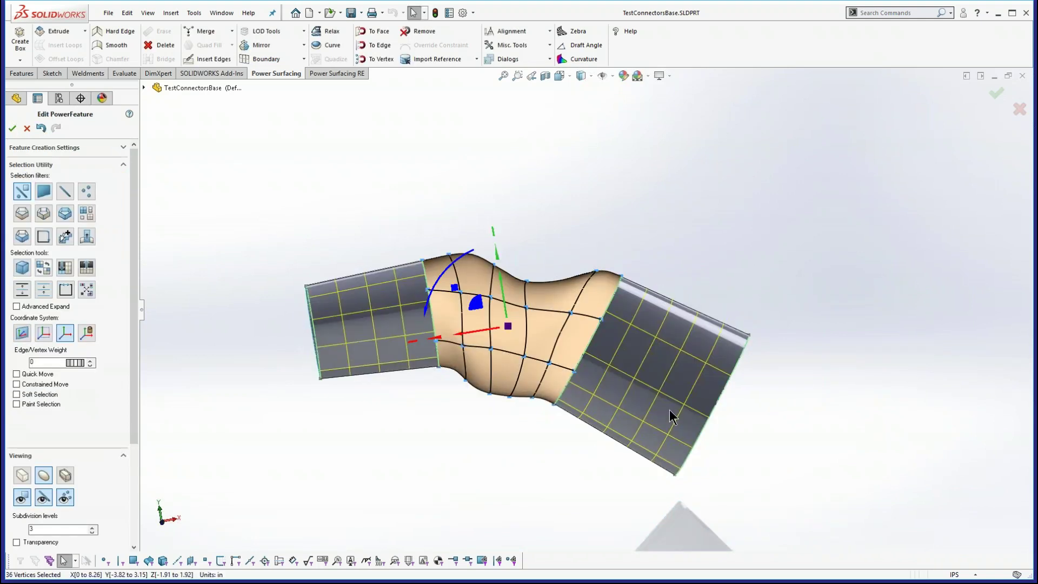
- Select the open edge loops at both ends of the connector mesh and constrain them to the adjoining tube edges
right_click(448, 413)
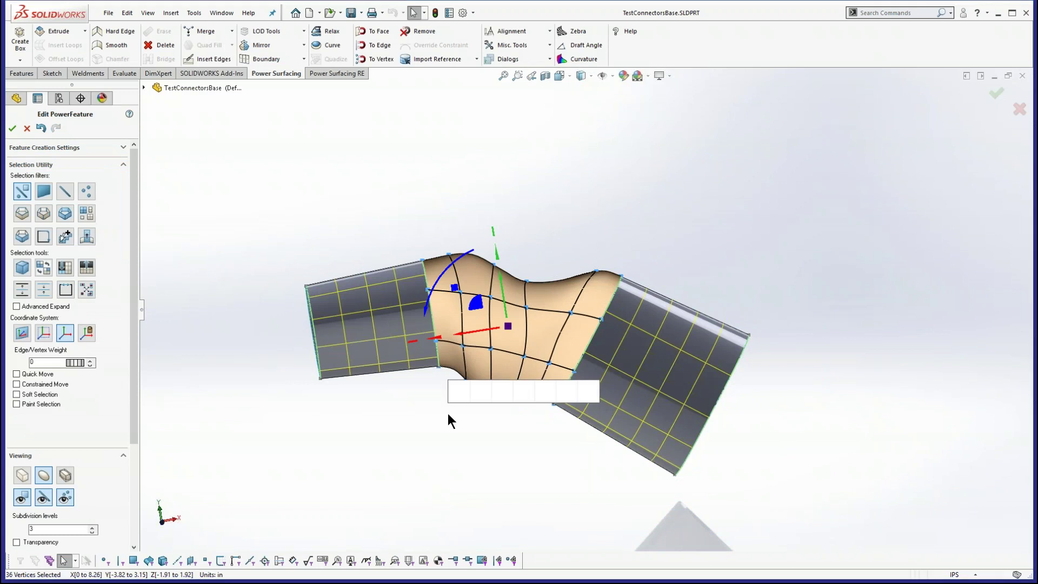
left_click(549, 394)
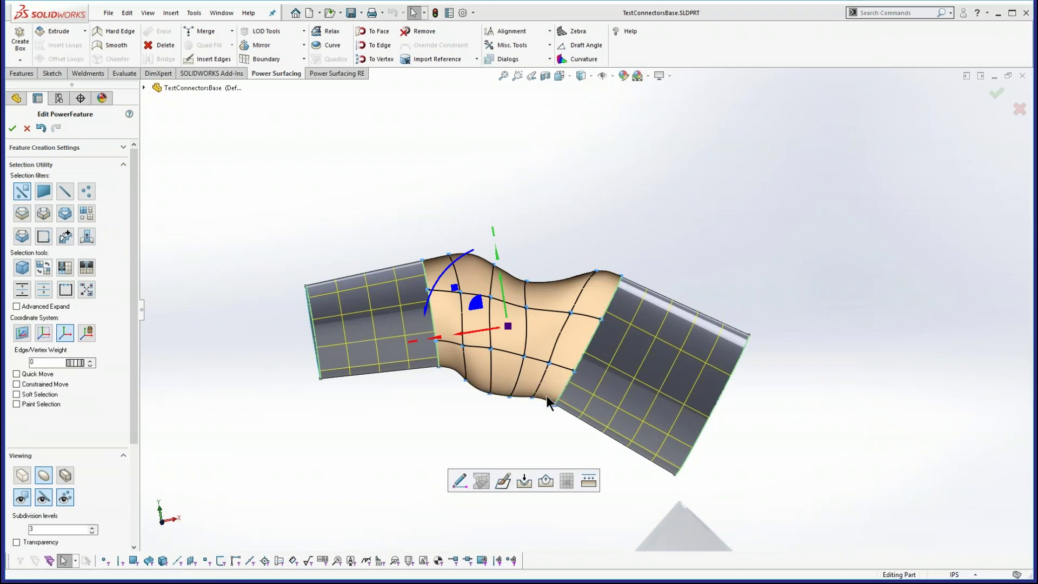
double_click(439, 361)
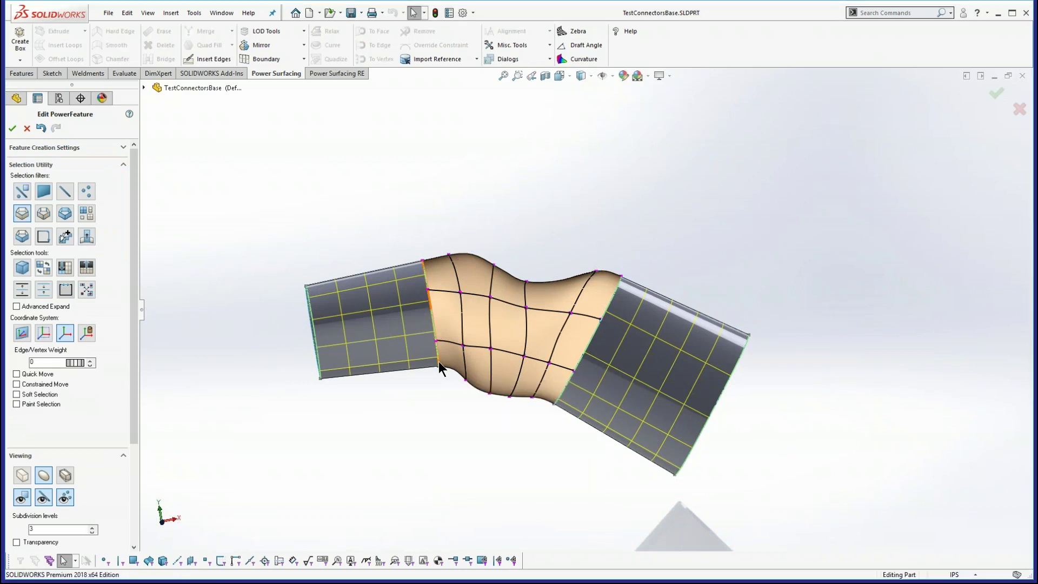
double_click(563, 389, "ctrl")
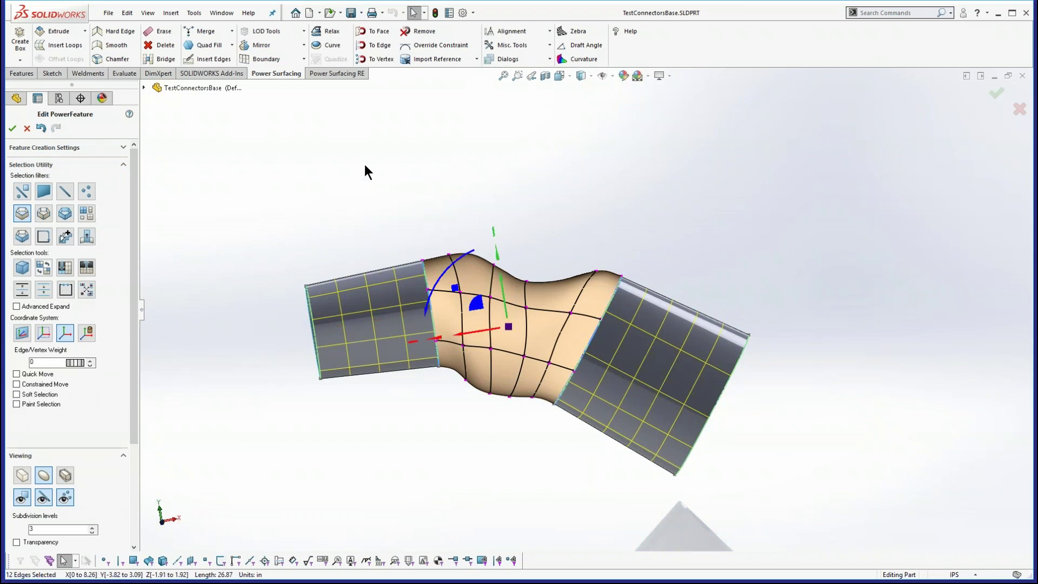
left_click(376, 46)
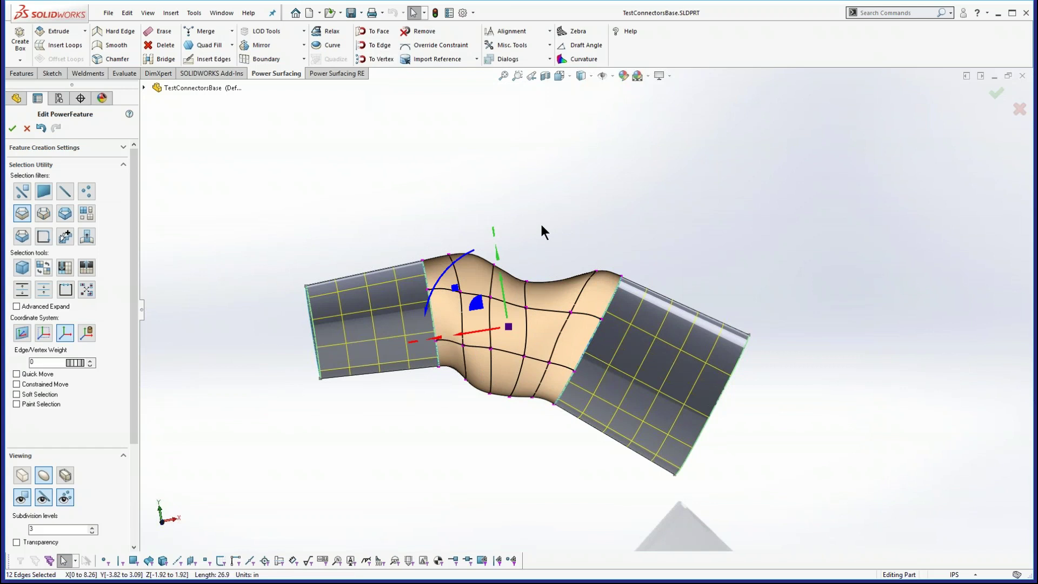
- Update the connector's shrink wrap and accept the PowerFeature edit
left_click(349, 76)
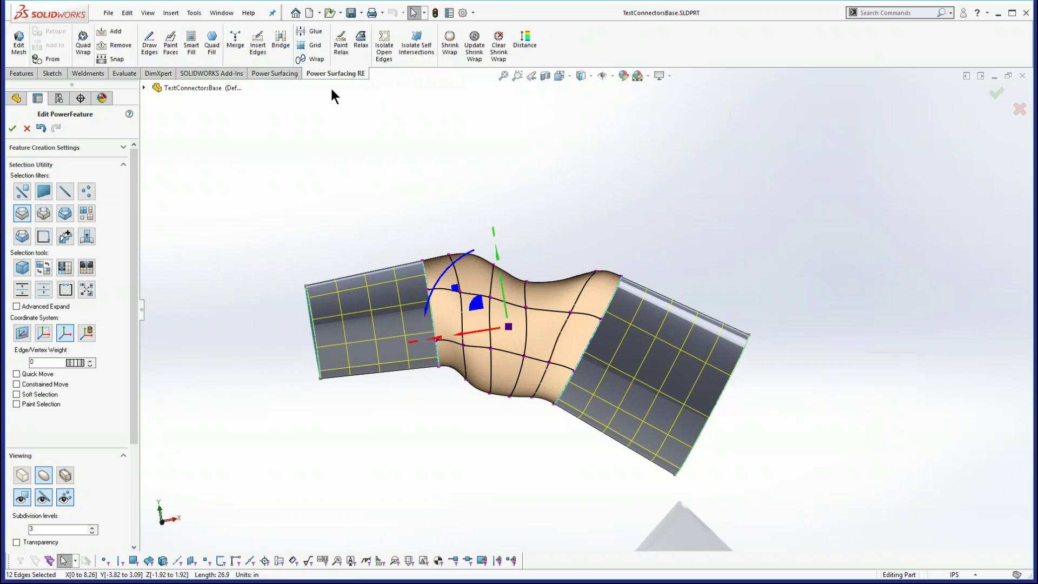
left_click(475, 42)
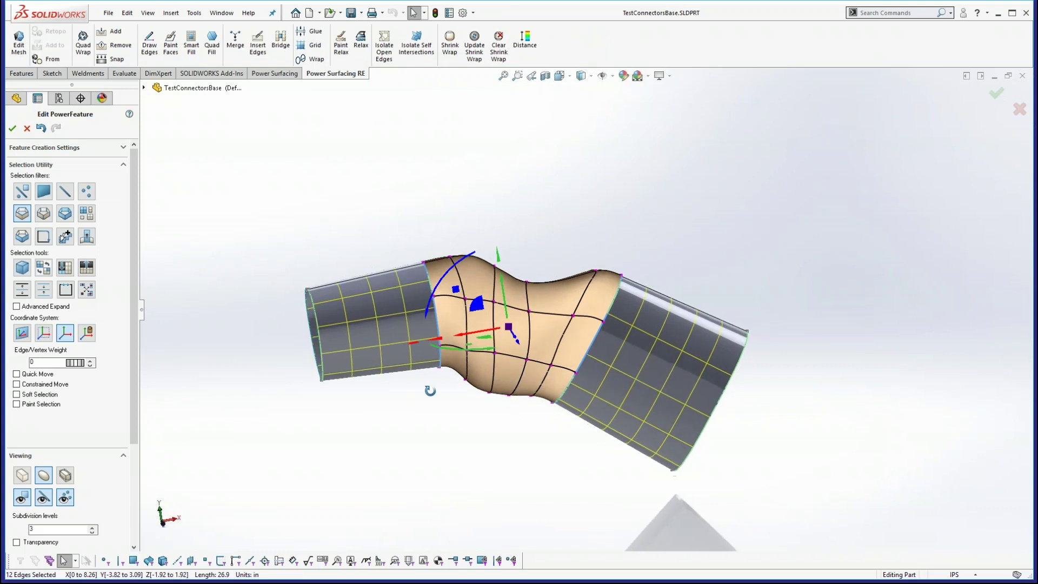
left_click(11, 129)
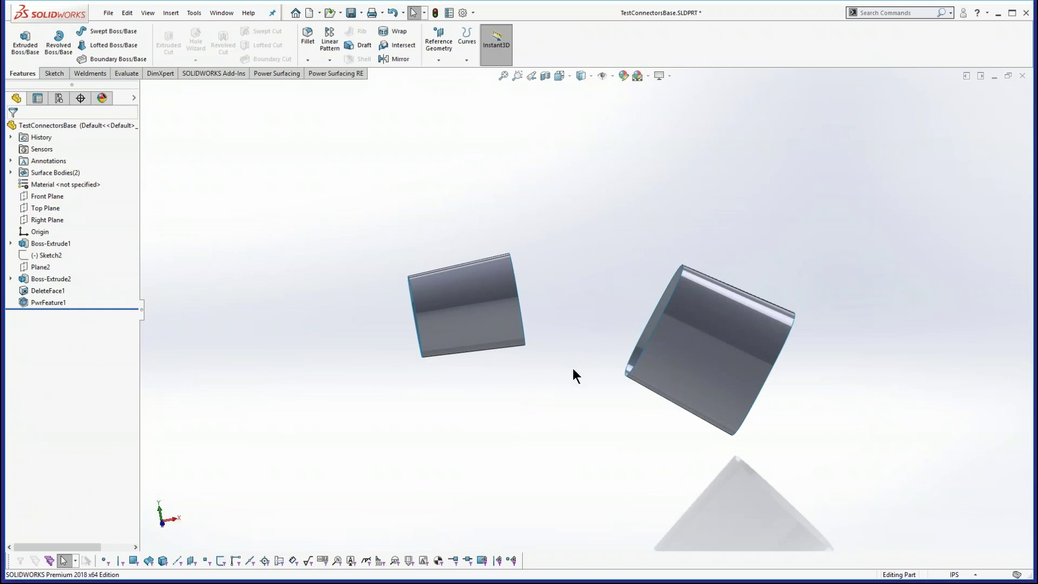
middle_click_drag(568, 378, 566, 352)
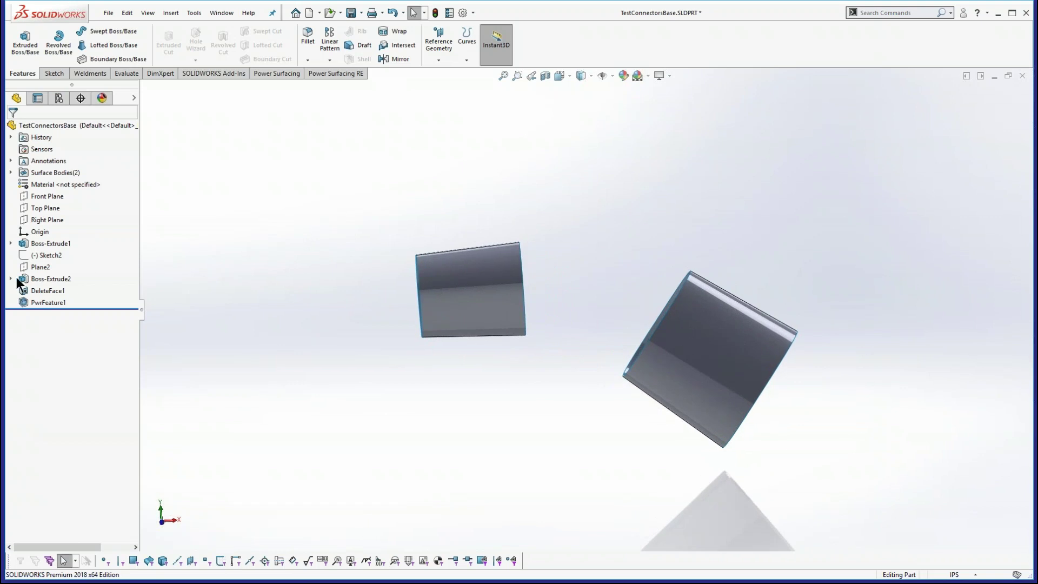
- Close the TestConnectorsBase part without saving its changes
left_click(50, 300)
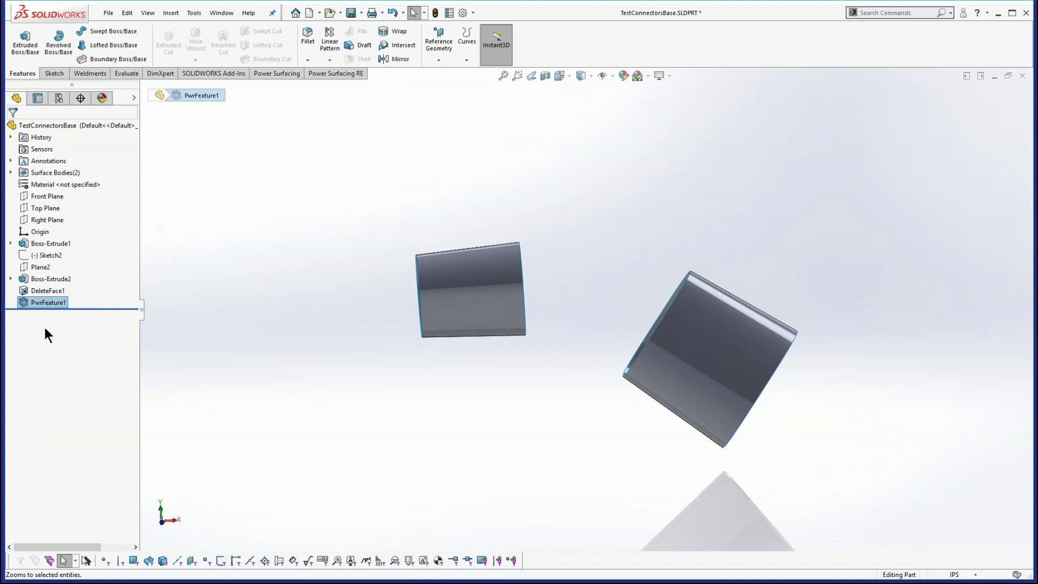
middle_click_drag(161, 312, 169, 307)
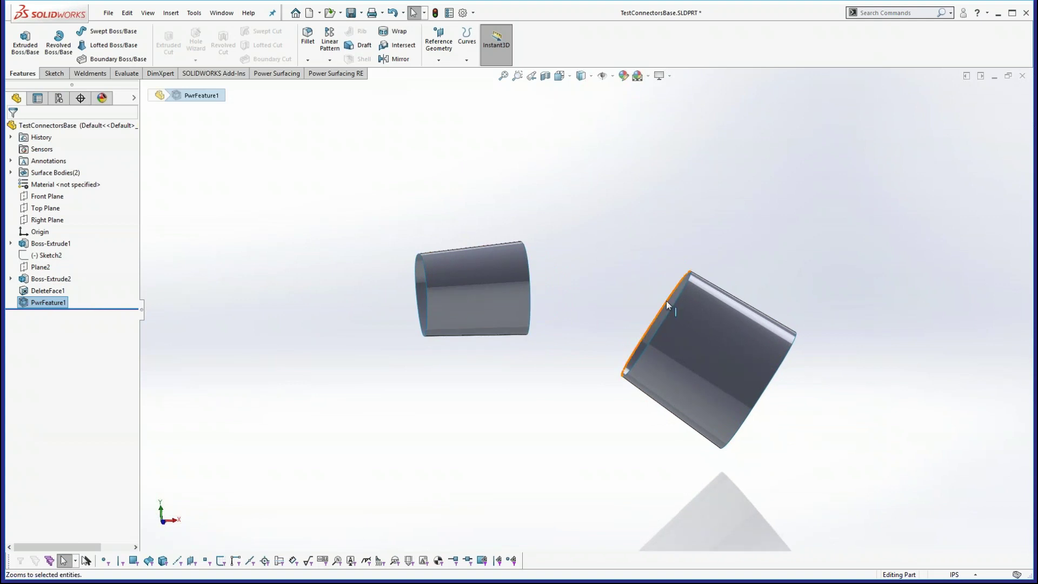
middle_click_drag(664, 341, 572, 364, "ctrl")
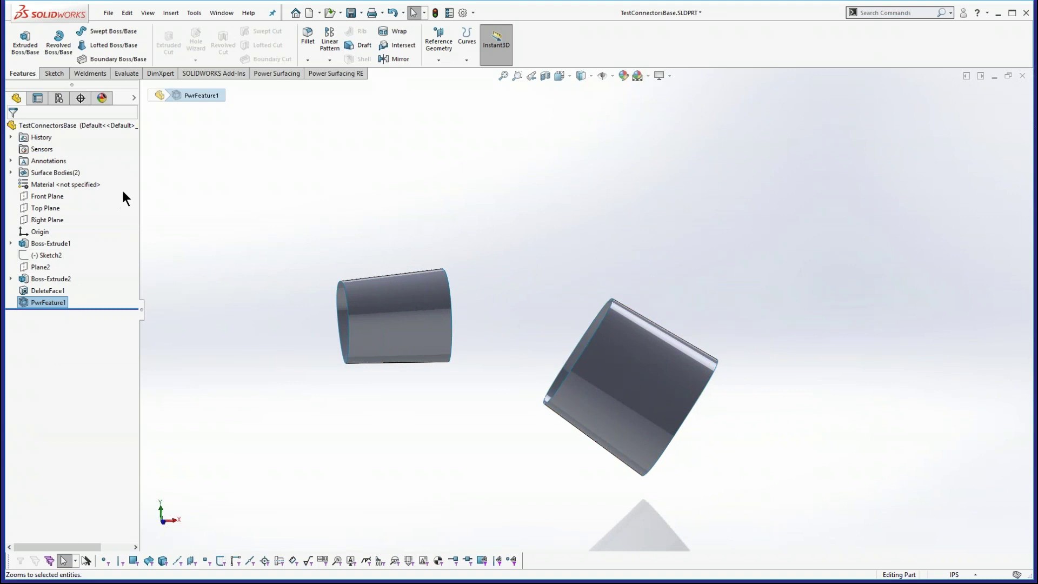
left_click(108, 13)
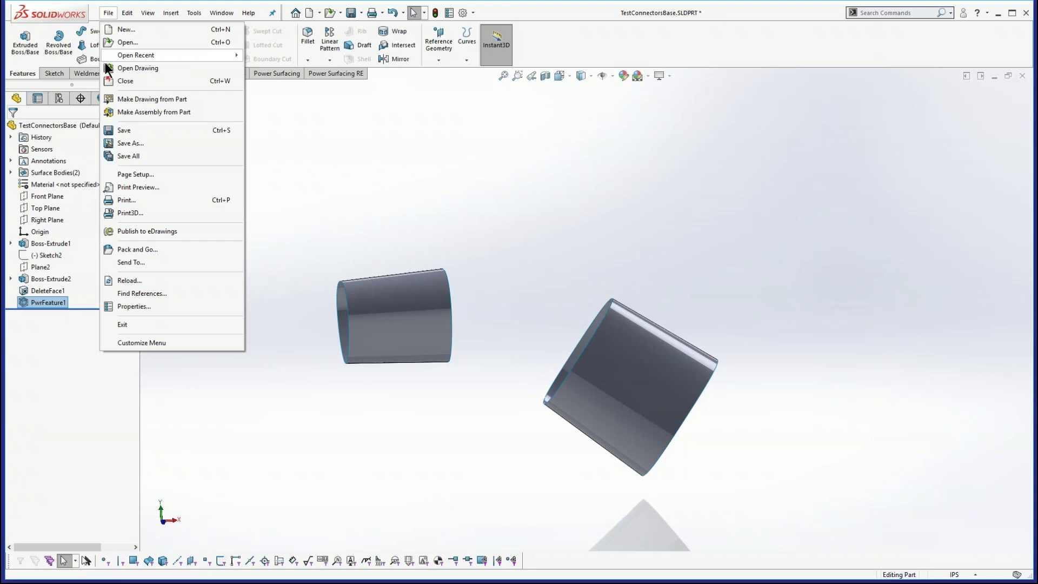
left_click(120, 83)
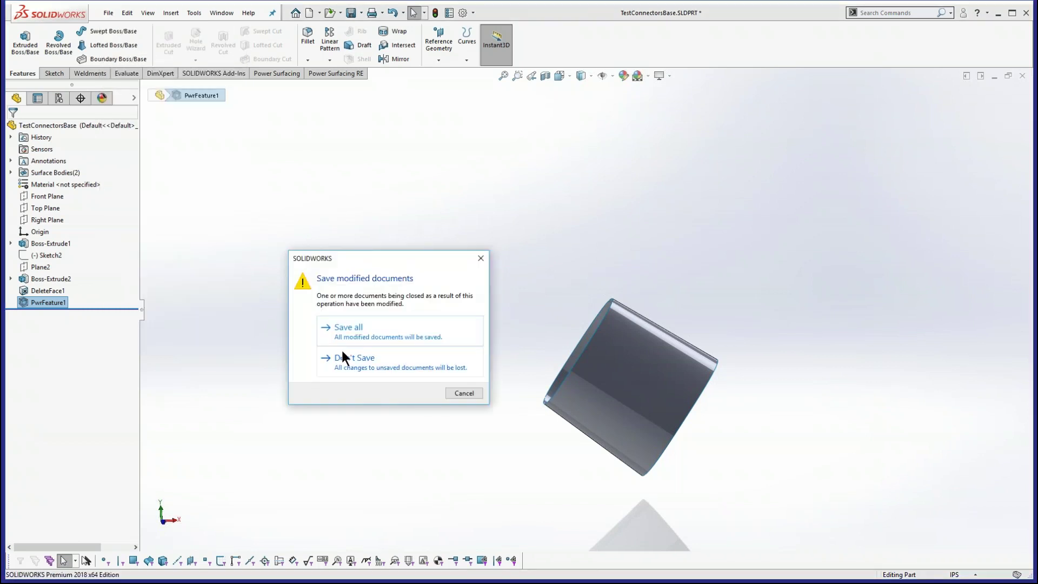
left_click(351, 358)
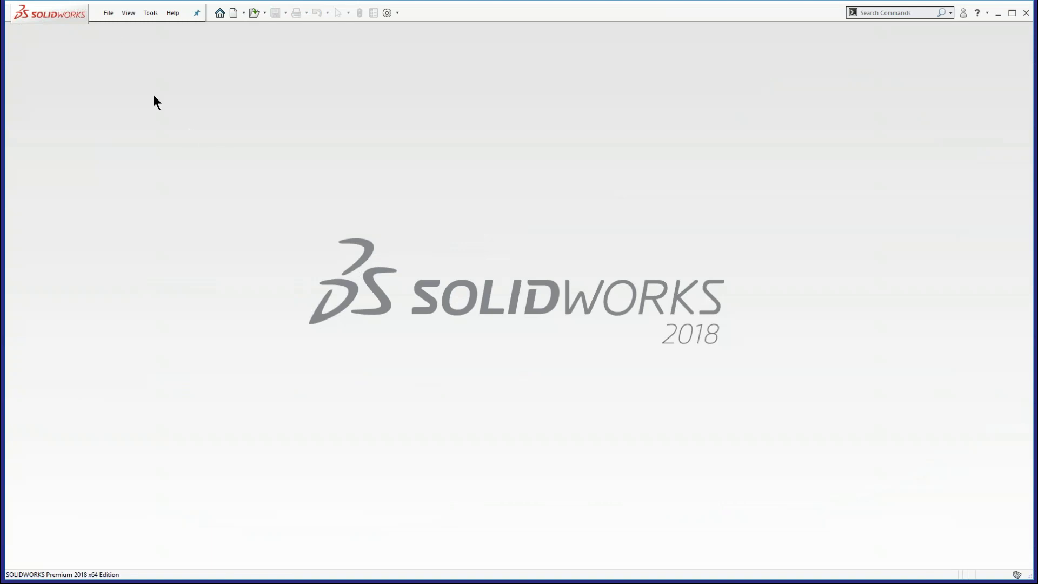
- Open the recent part AppliqueSample.SLDPRT and inspect the scroll-shaped applique pieces on the curved body from several angles
left_click(106, 13)
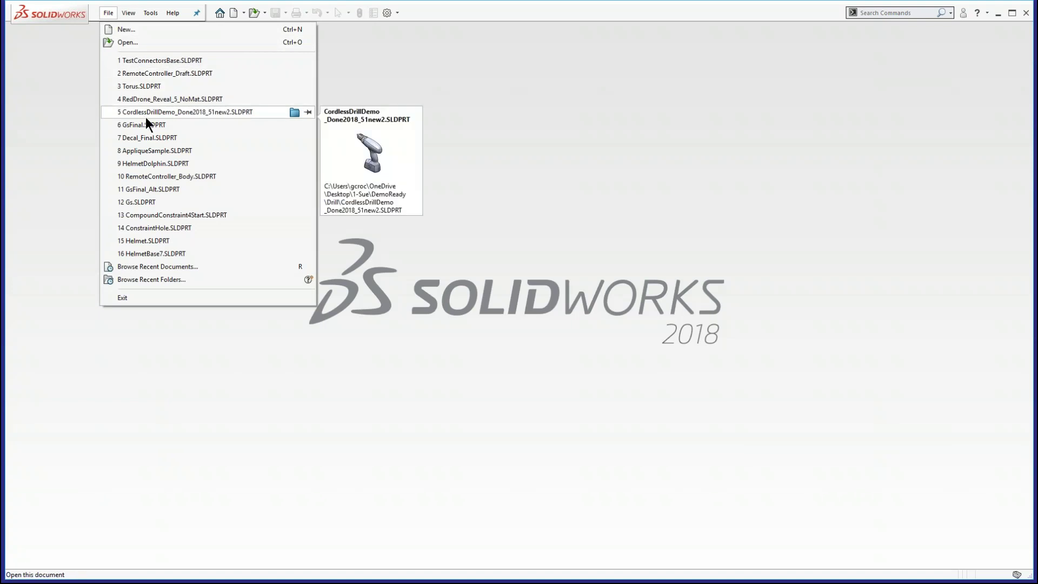
left_click(151, 150)
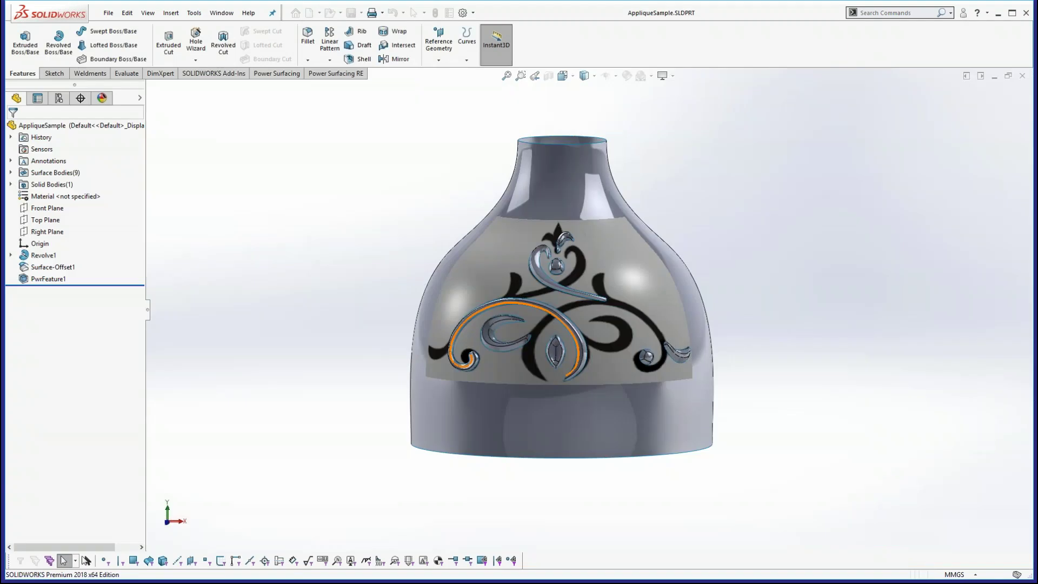
middle_click_drag(908, 331, 835, 341)
middle_click_drag(790, 368, 803, 337)
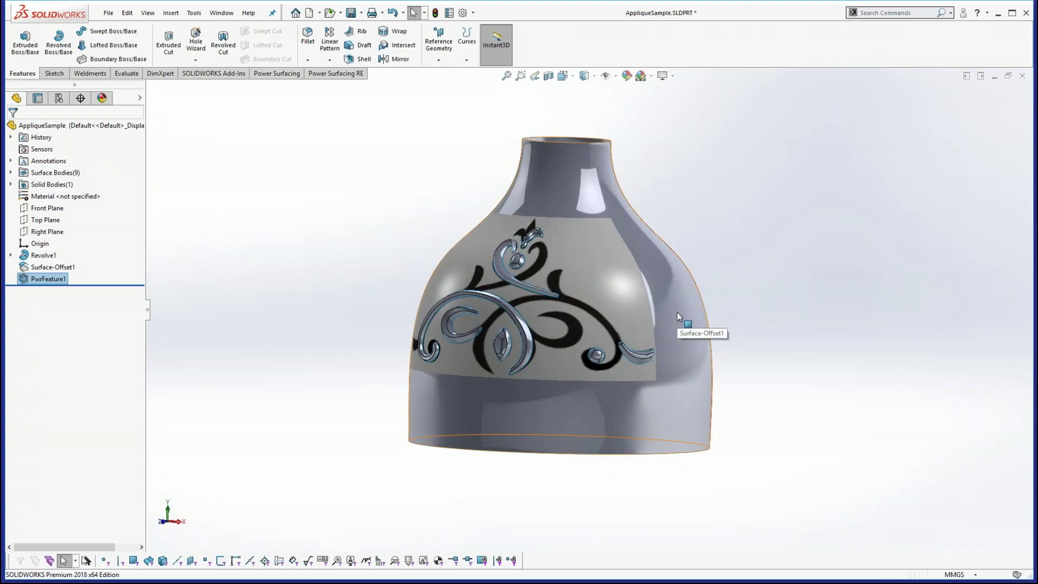
middle_click_drag(826, 322, 824, 321)
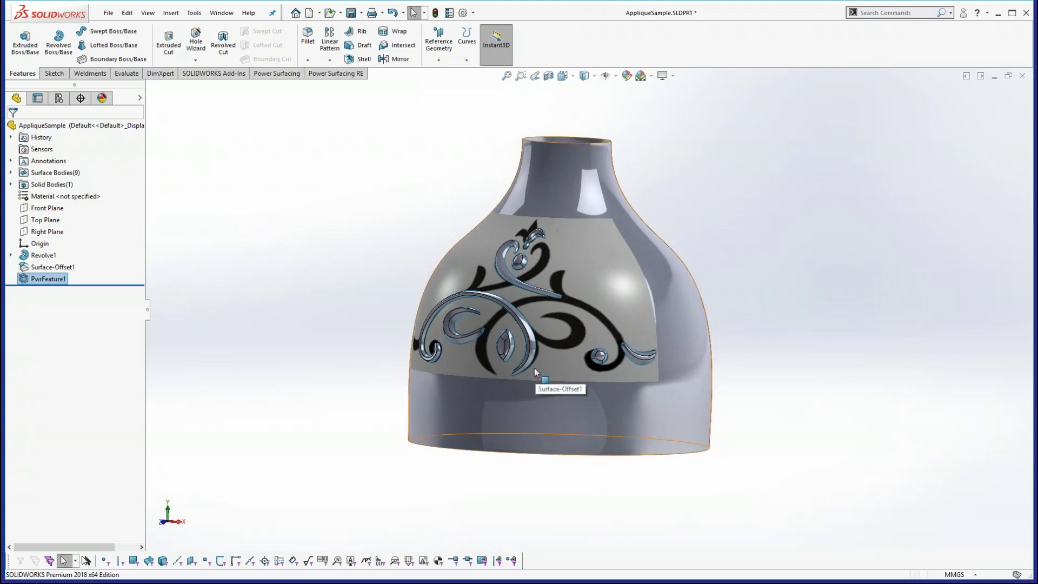
middle_click_drag(550, 364, 579, 361)
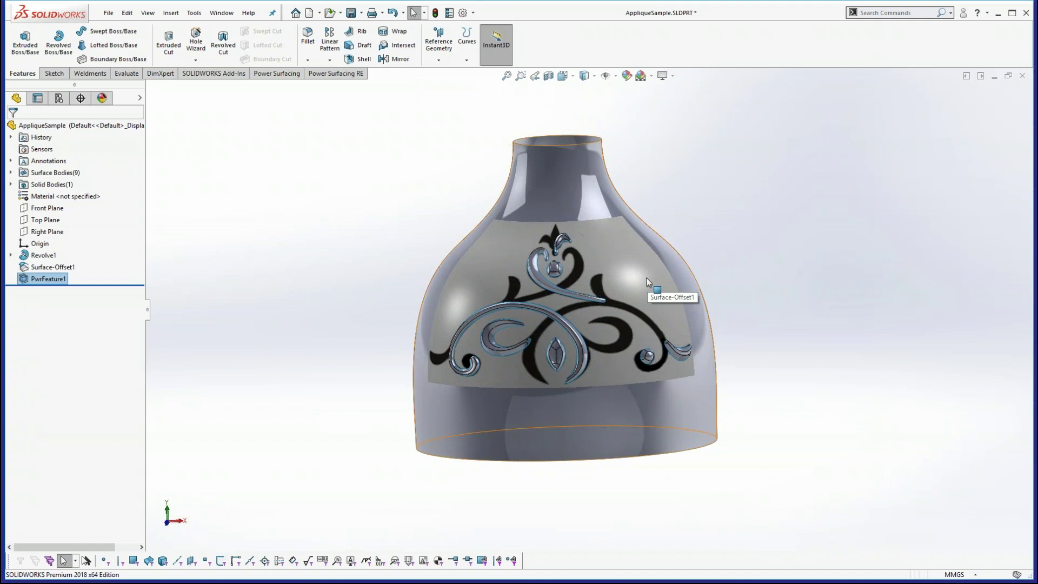
middle_click_drag(647, 281, 648, 303)
left_click(552, 390)
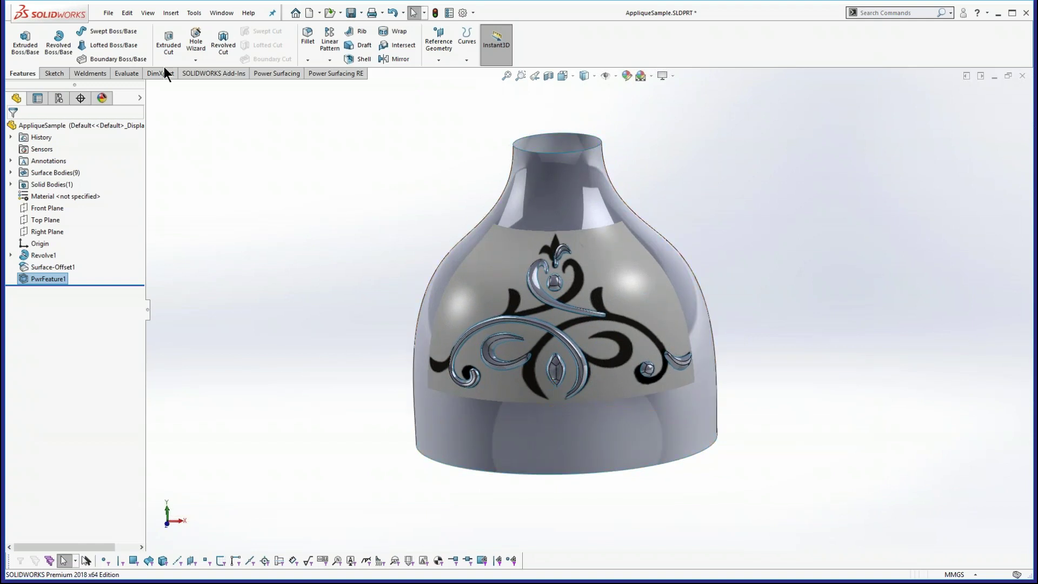
- Close AppliqueSample without saving and open the recent part Decal_Final.SLDPRT
left_click(108, 12)
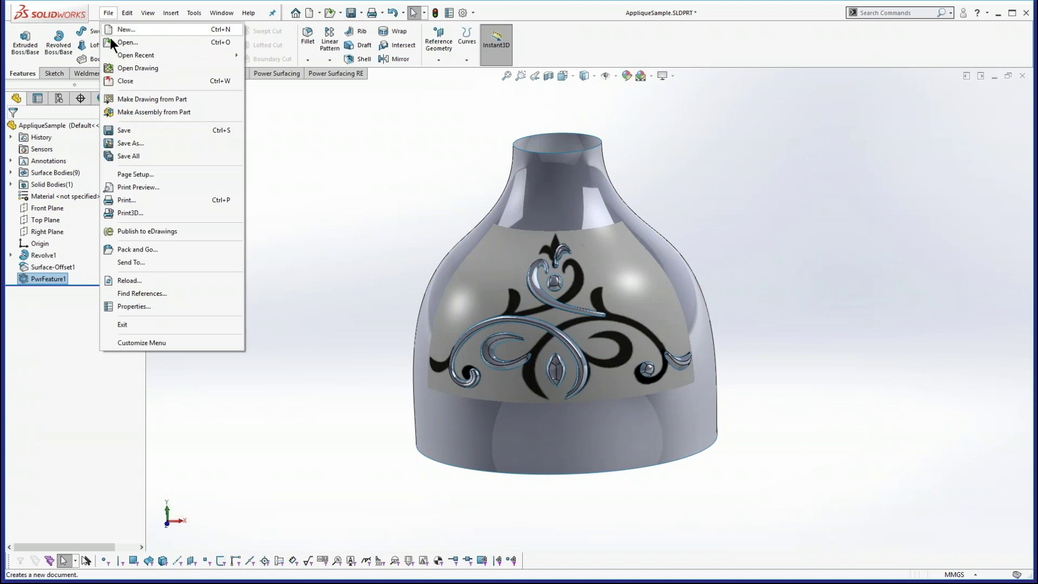
left_click(124, 81)
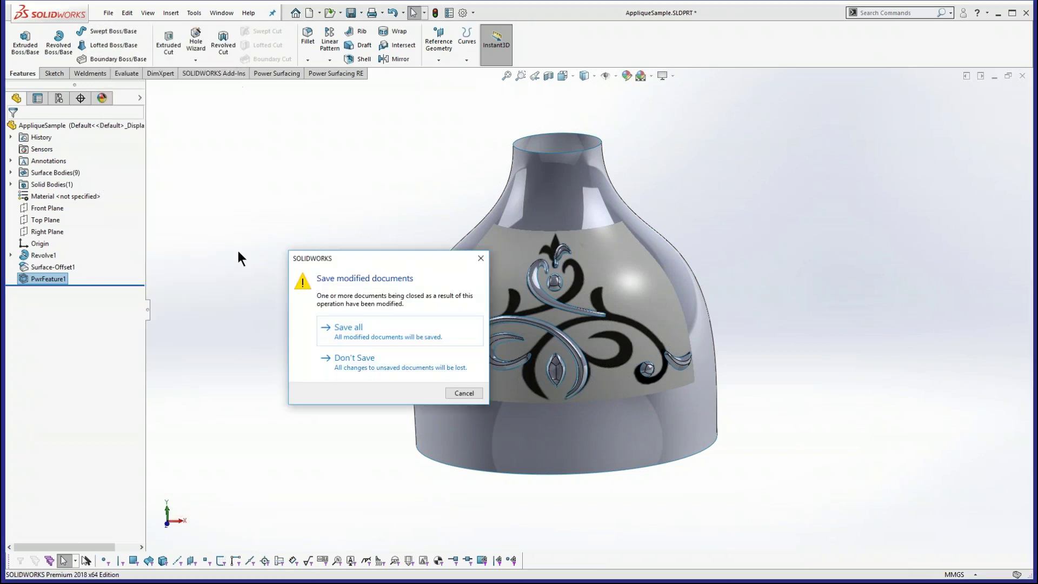
left_click(350, 360)
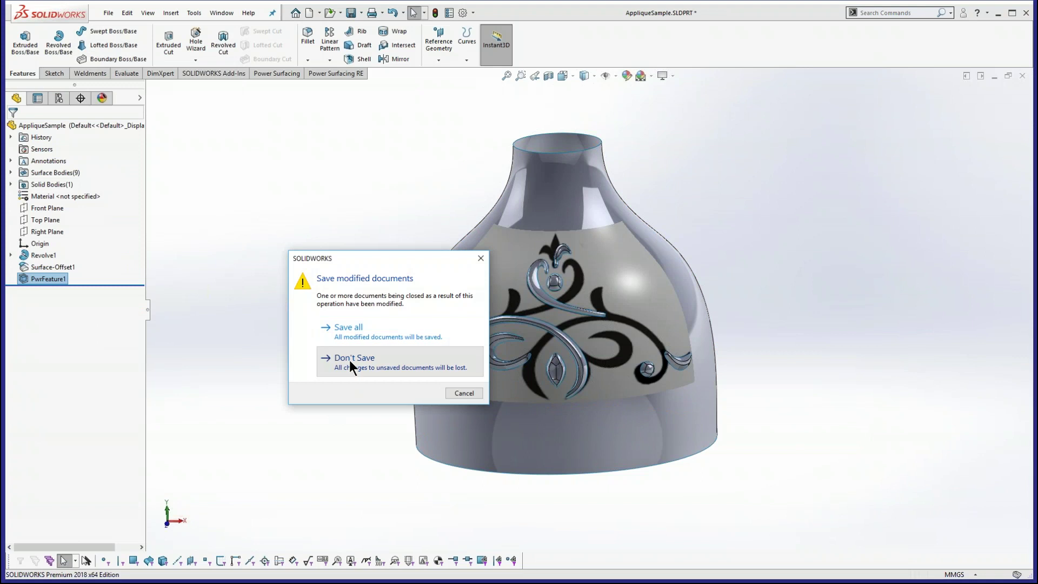
left_click(105, 14)
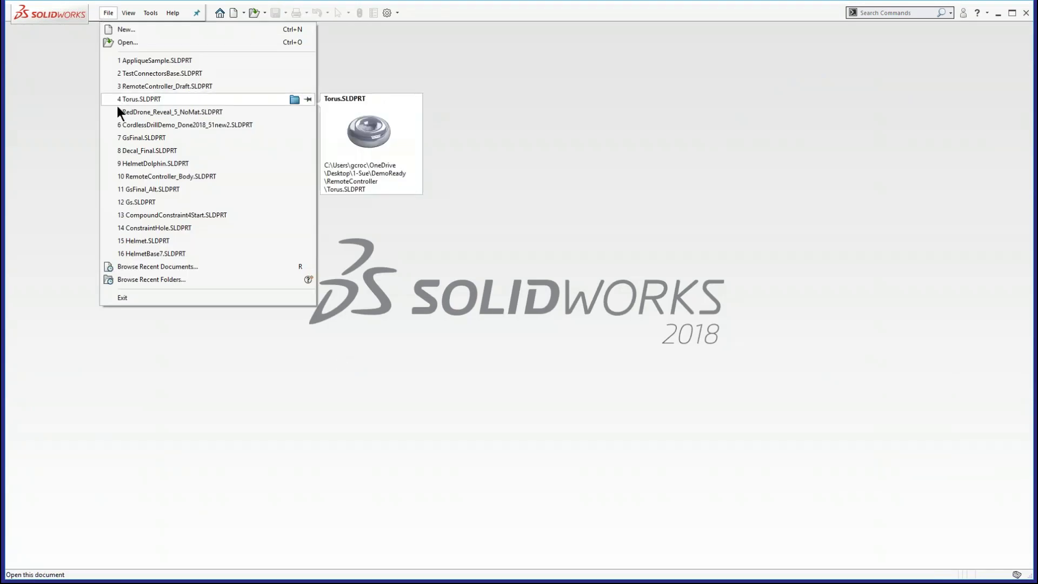
left_click(134, 151)
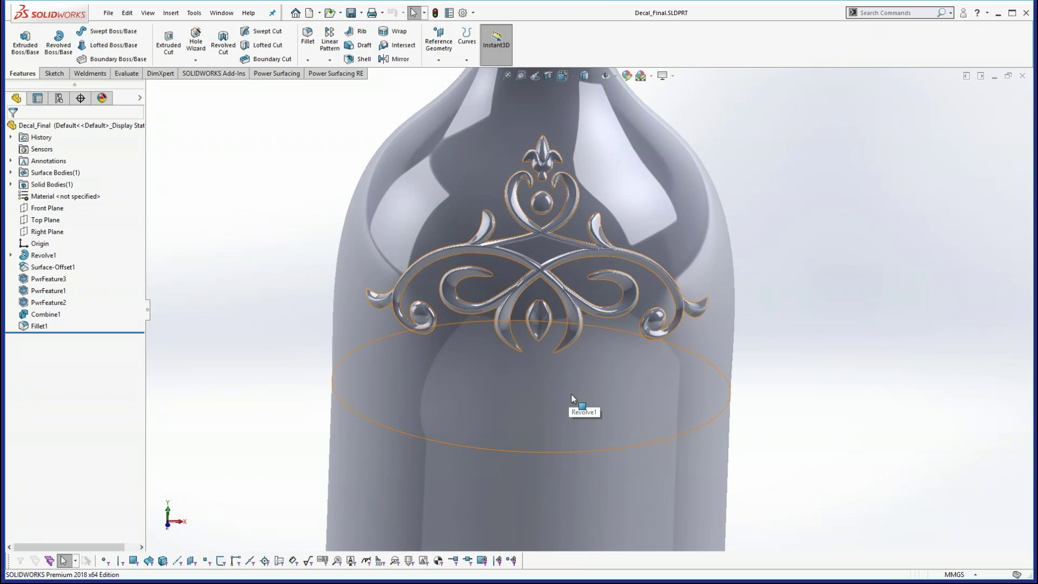
- Examine the finished raised scroll decal on the bottle, including its filleted edges and the underlying revolved surface
middle_click_drag(571, 395, 547, 417)
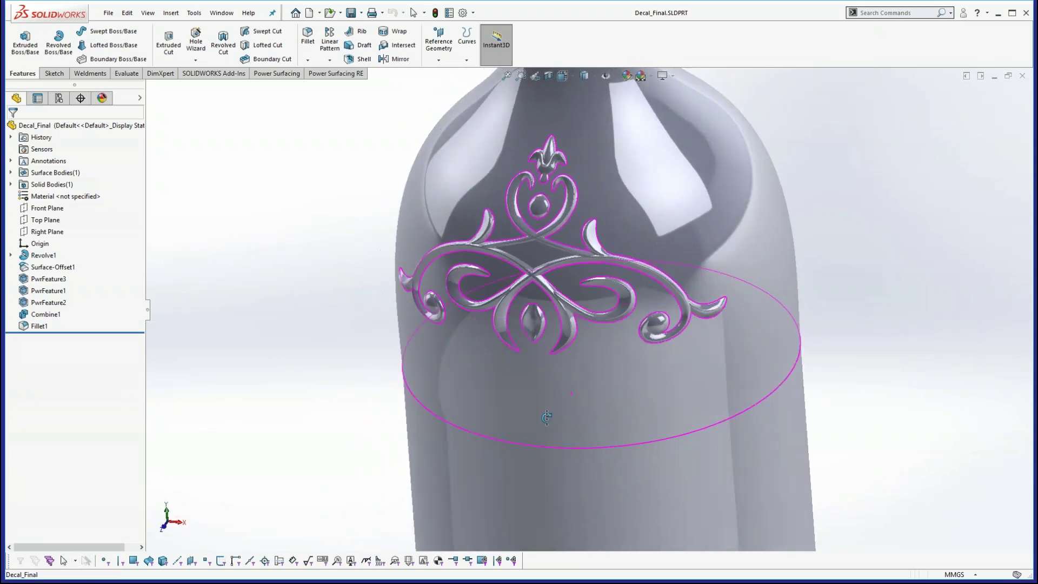
scroll(845, 197, "down", 2)
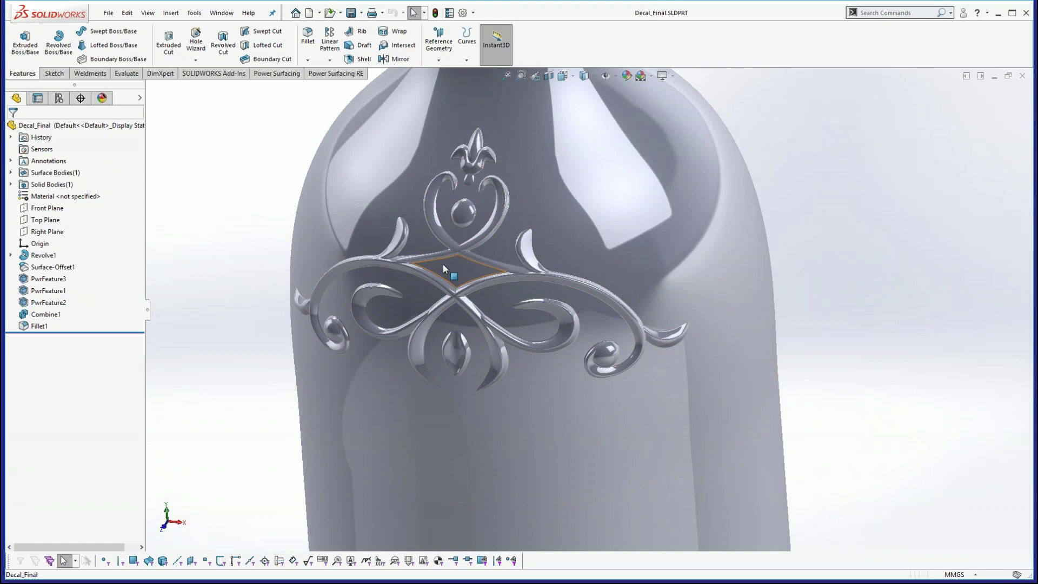
scroll(522, 280, "up", 3)
scroll(501, 272, "down", 6)
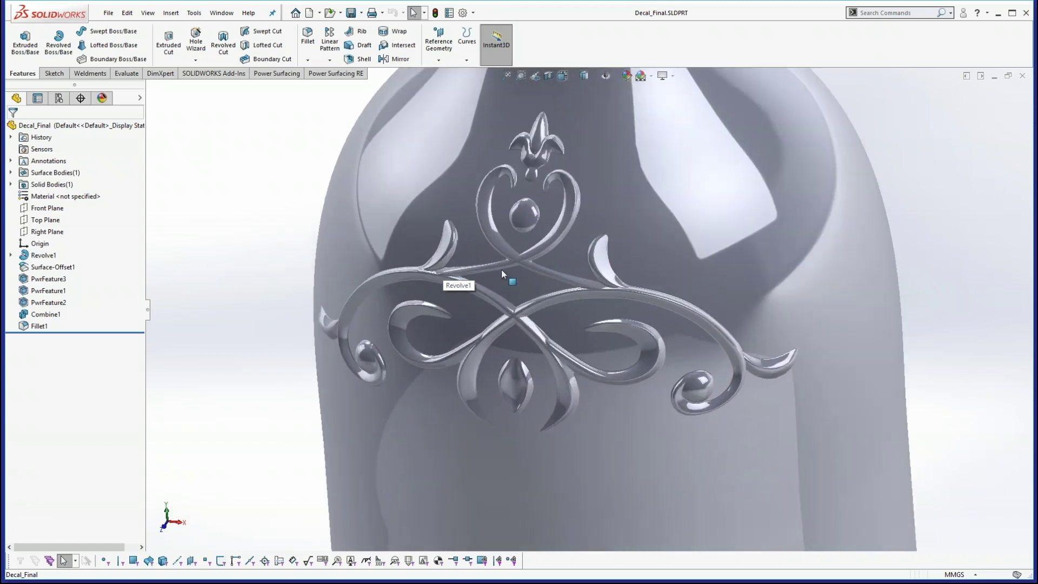
left_click(400, 341)
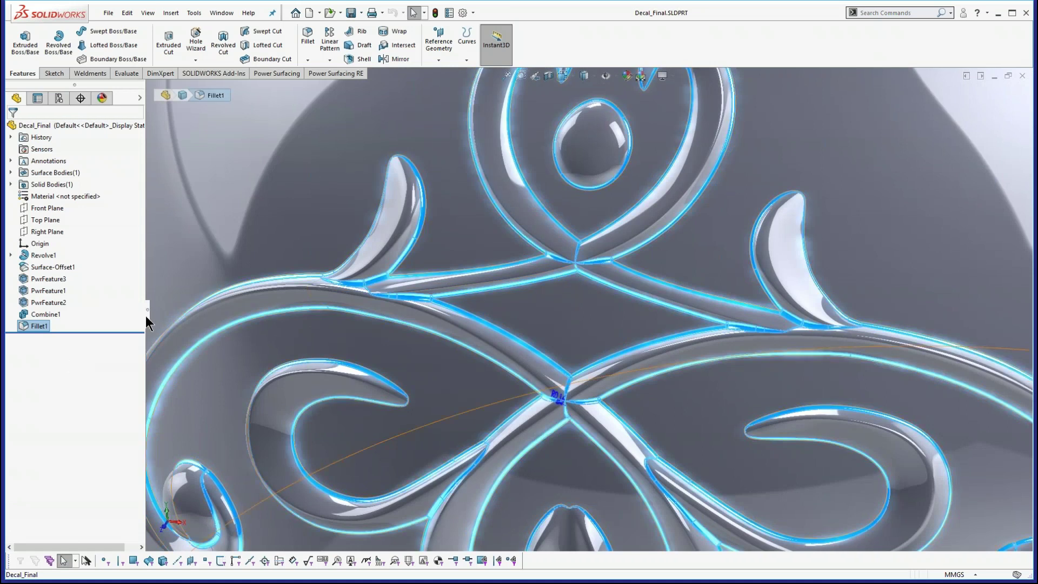
left_click(585, 401)
scroll(586, 404, "up", 6)
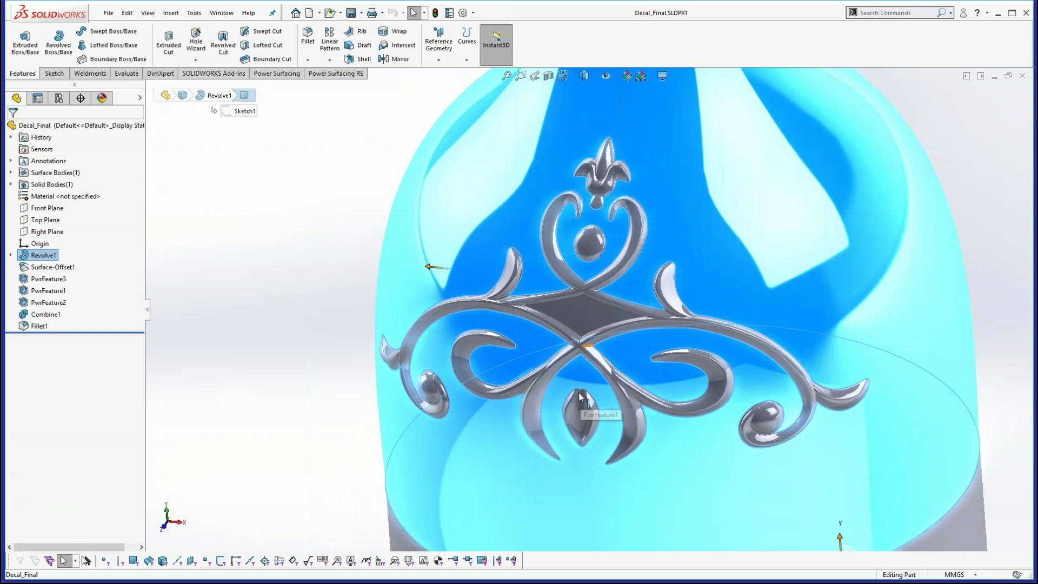
key("Escape")
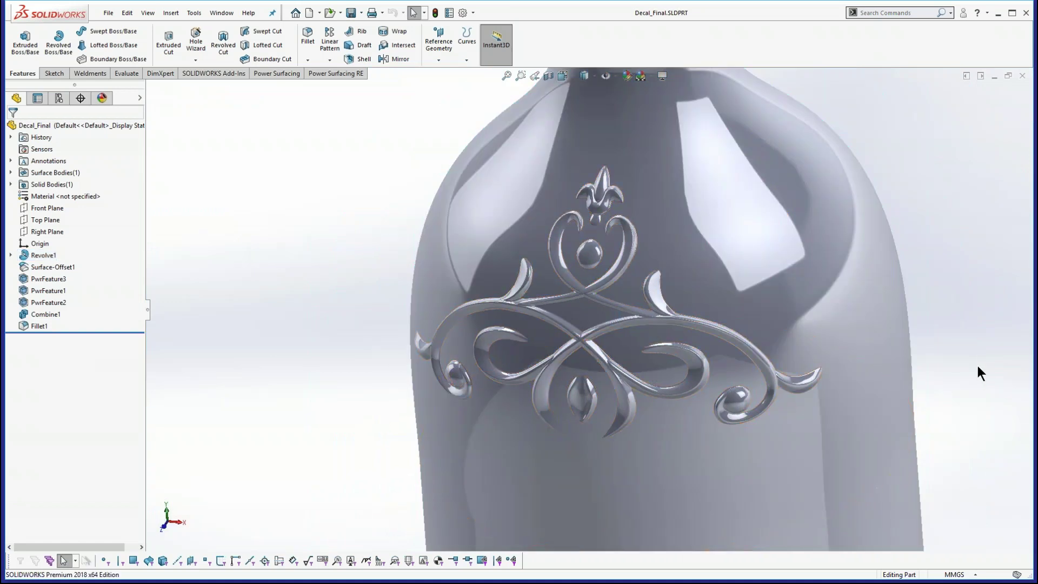
middle_click_drag(980, 352, 904, 533)
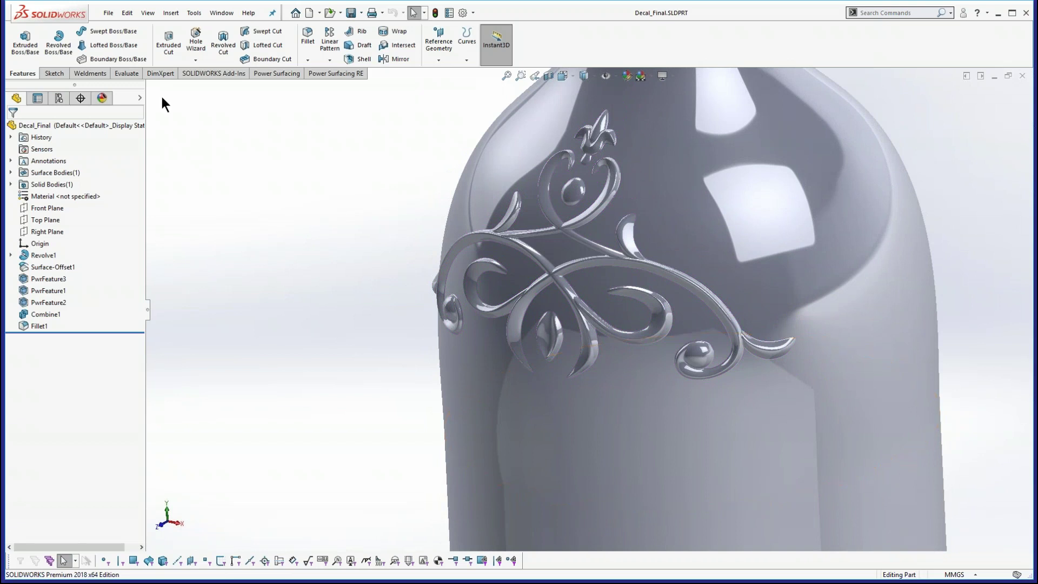
- Close Decal_Final and open the recent part HelmetDolphin.SLDPRT
left_click(108, 12)
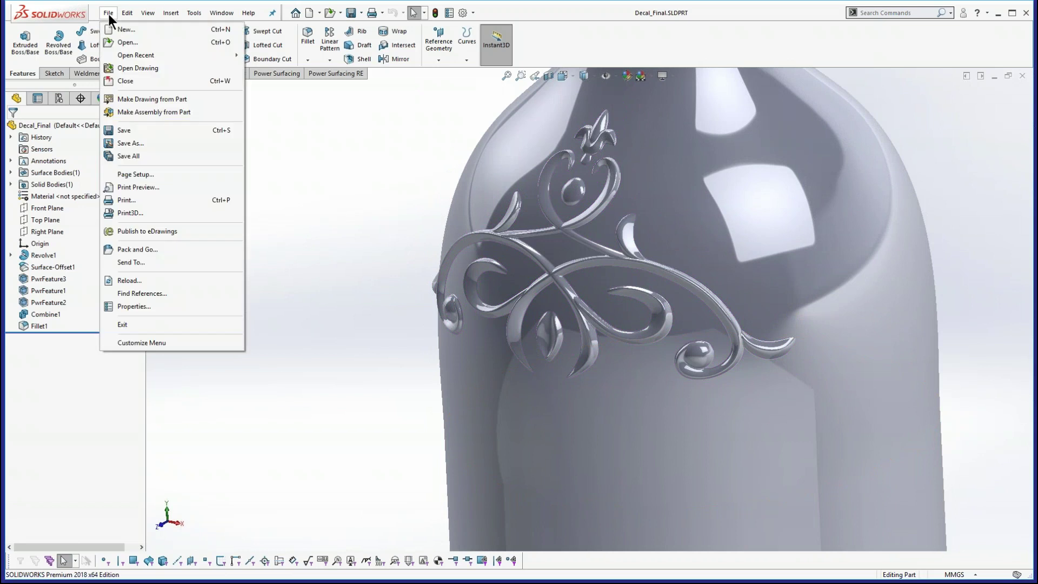
left_click(126, 81)
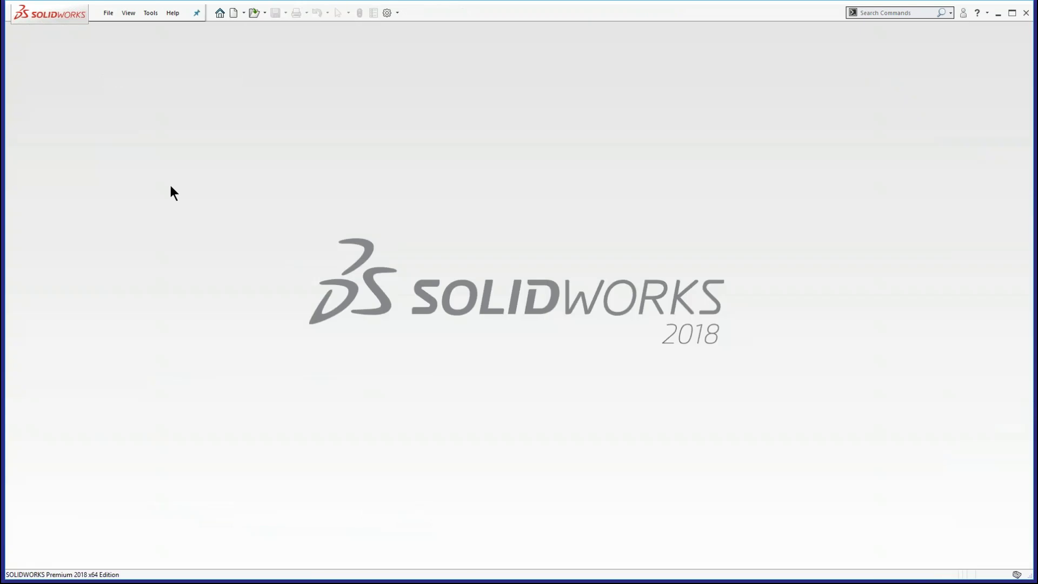
left_click(108, 14)
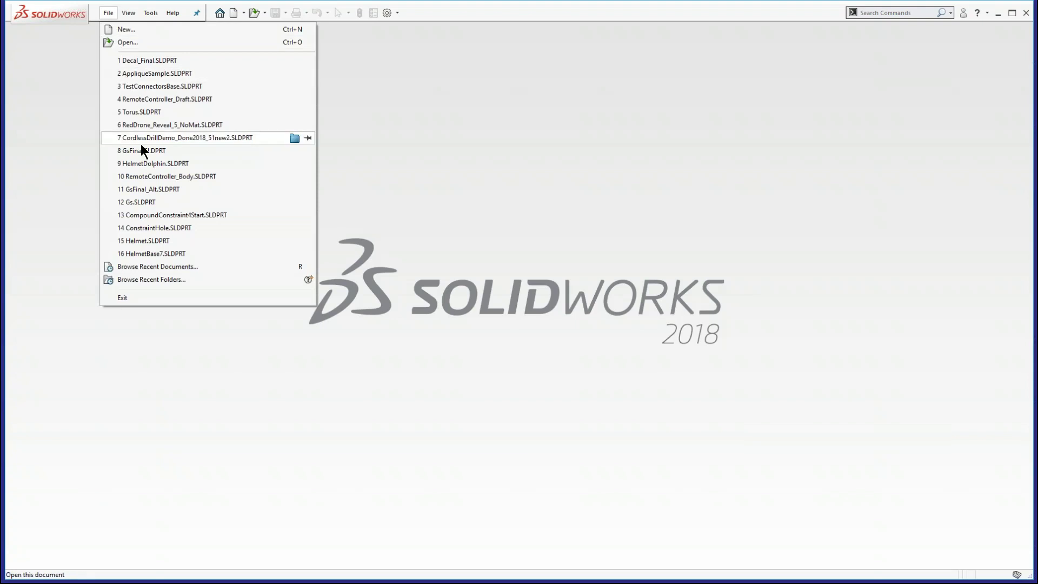
left_click(139, 164)
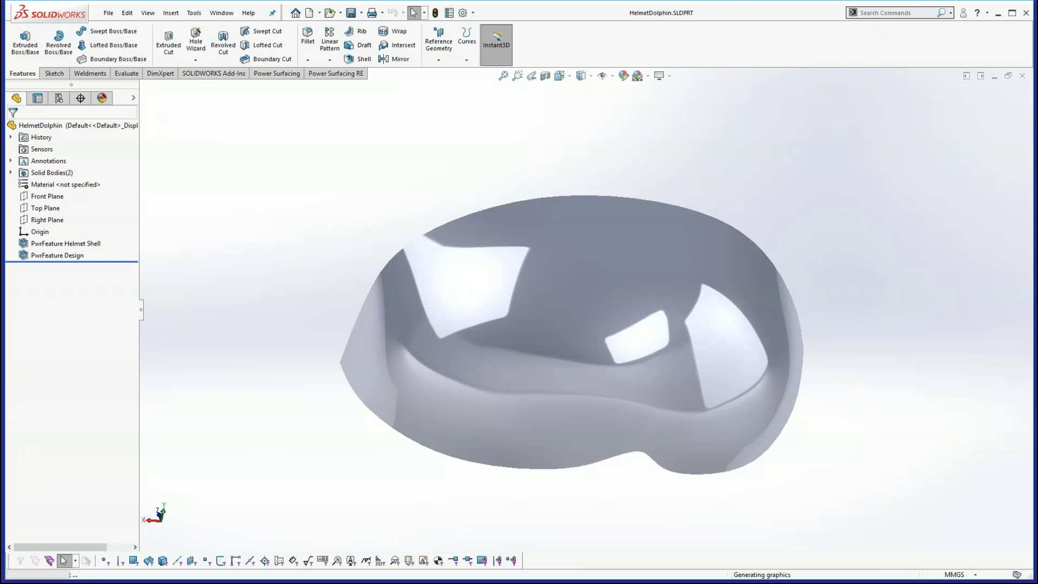
- Open the PwrFeature Design feature for editing and inspect the dolphin-shaped mesh against the helmet shell
middle_click_drag(443, 446, 424, 315)
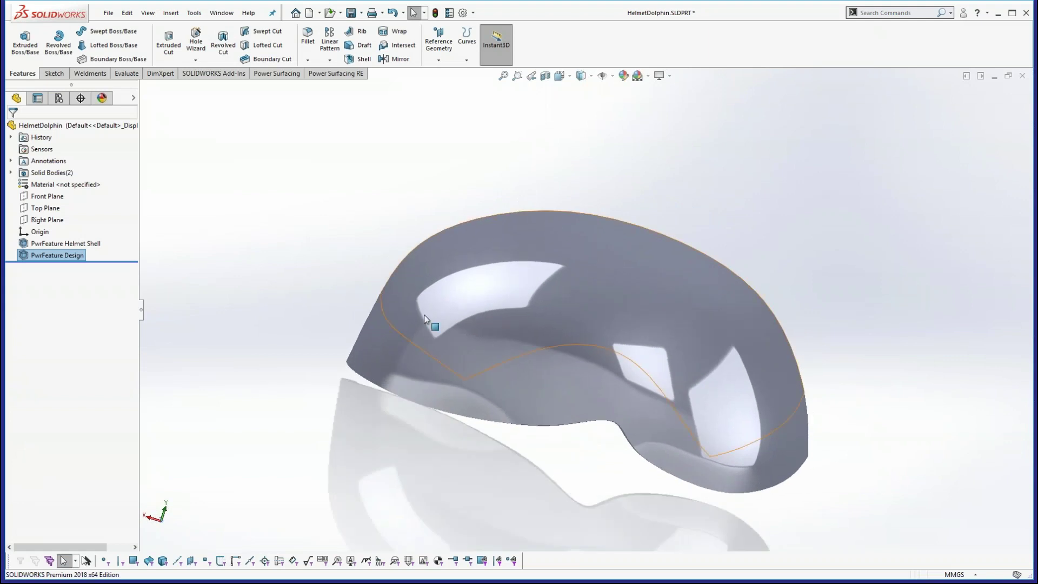
left_click(34, 255)
left_click(33, 255)
left_click(23, 256)
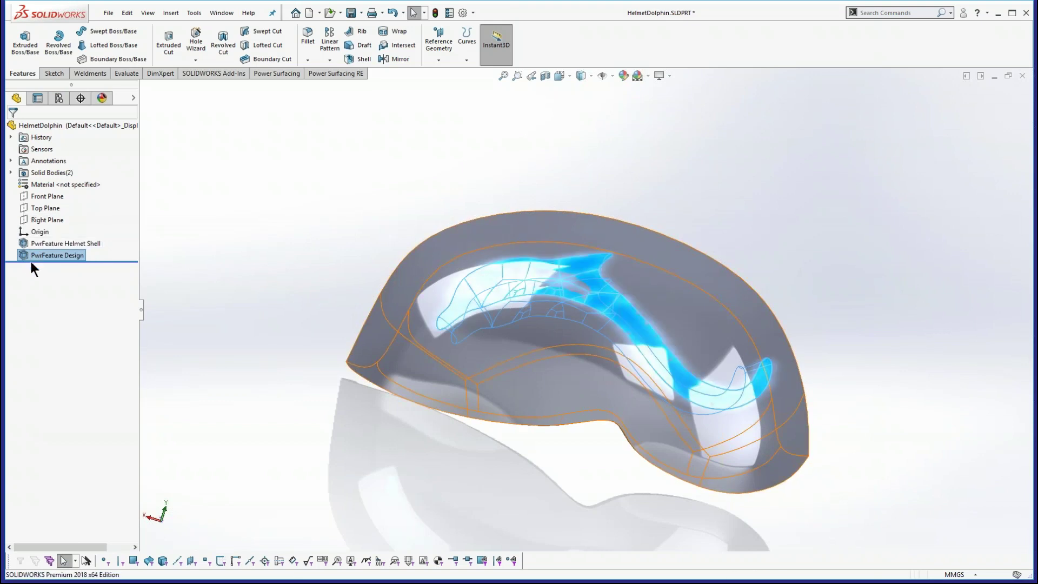
right_click(32, 254)
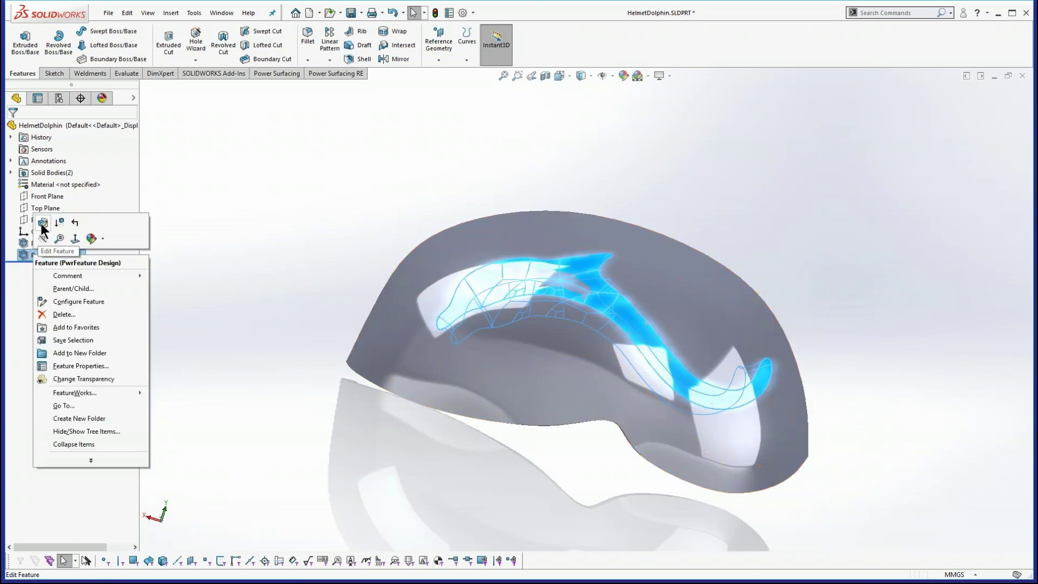
left_click(41, 223)
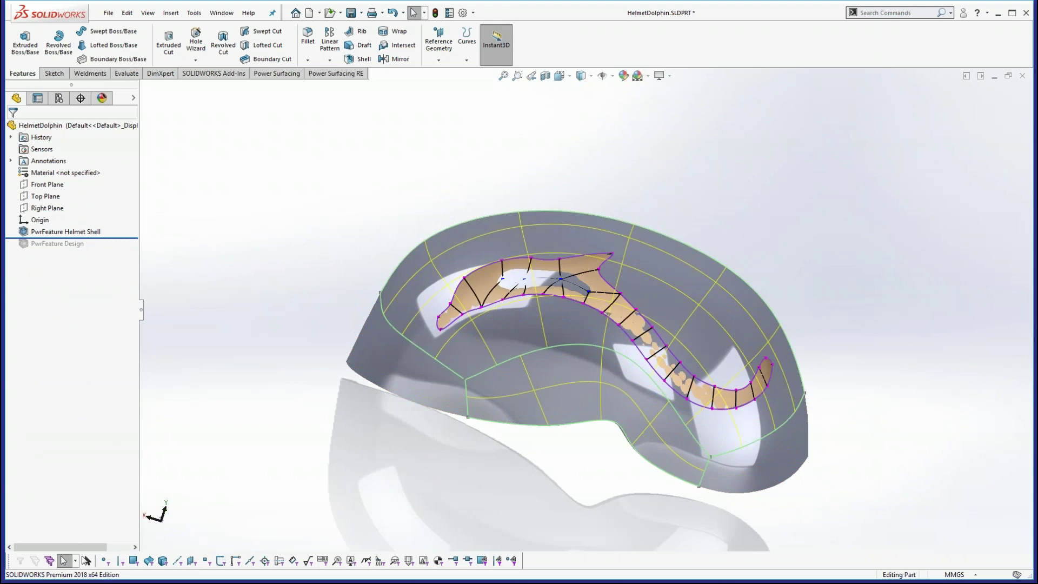
middle_click_drag(523, 479, 439, 260)
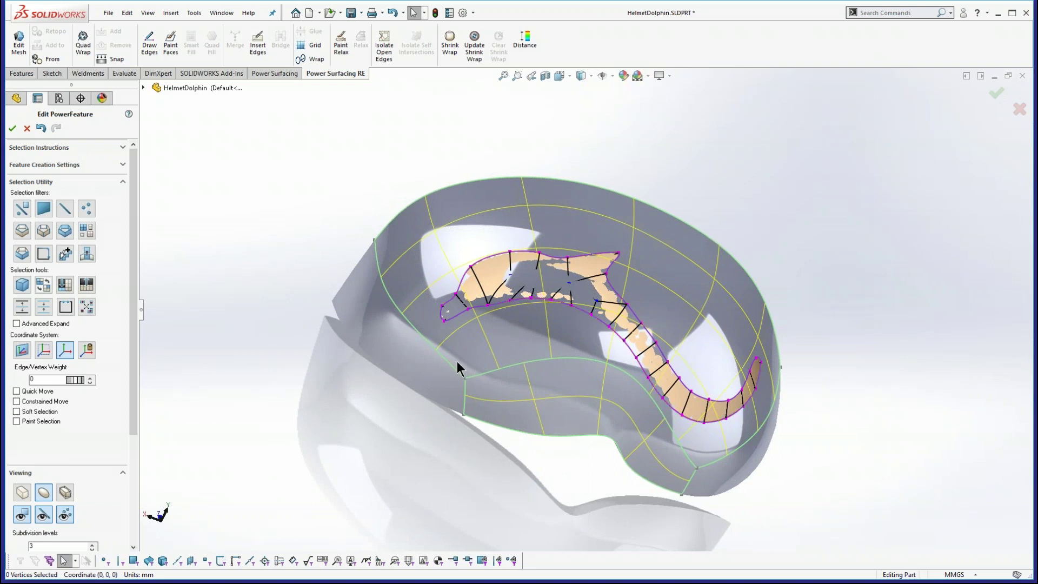
middle_click_drag(457, 361, 527, 215)
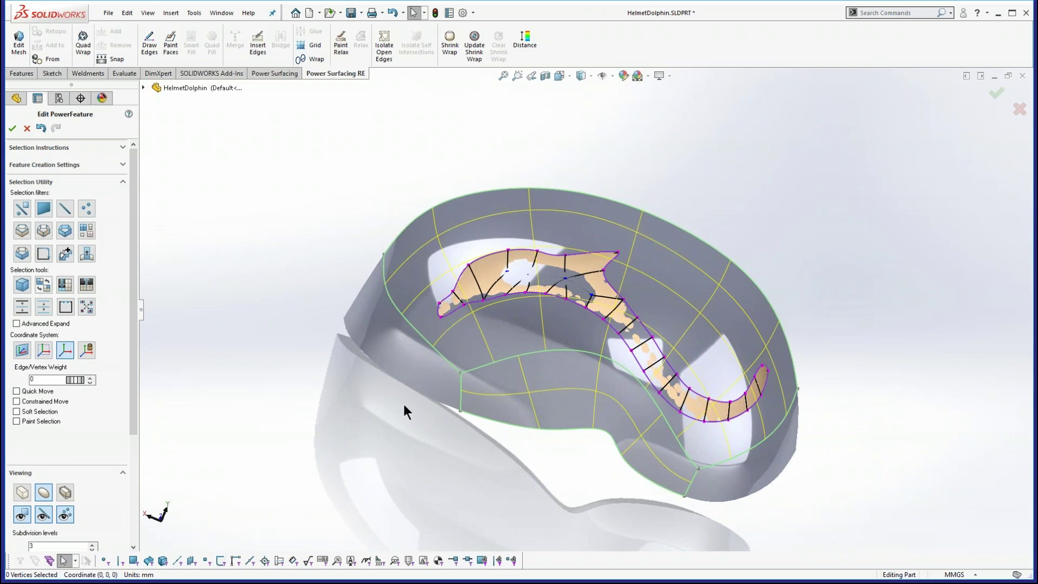
middle_click_drag(373, 450, 390, 470)
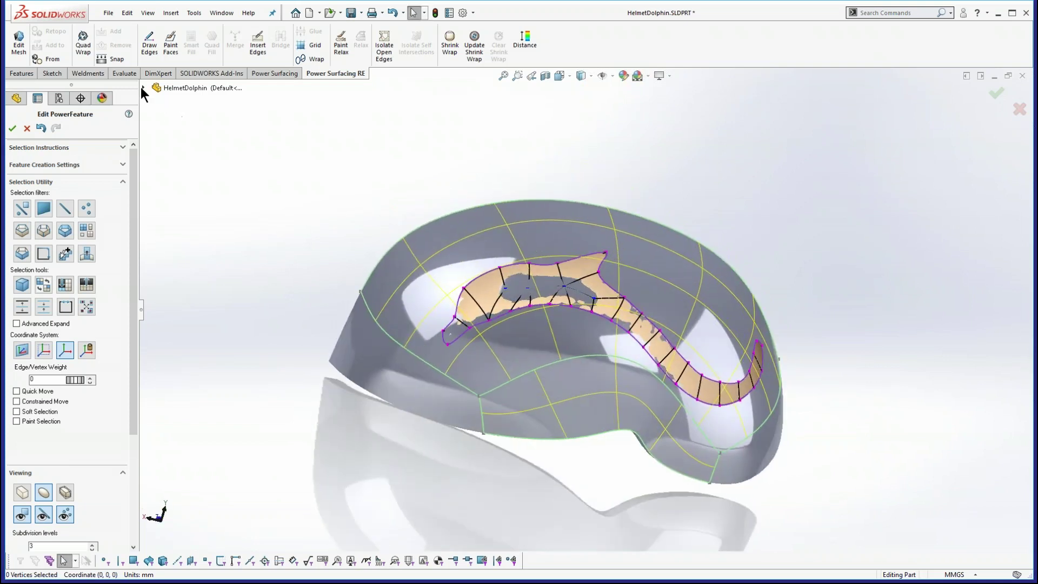
- Hide the PwrFeature Helmet Shell body so the dolphin-shaped mesh can be inspected from below and the side
left_click(143, 88)
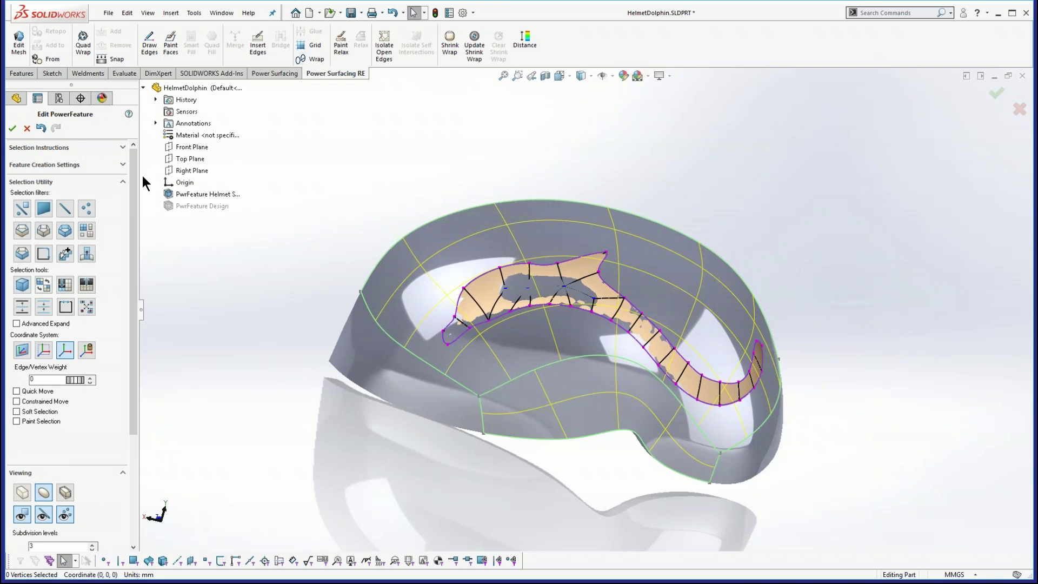
left_click(200, 193)
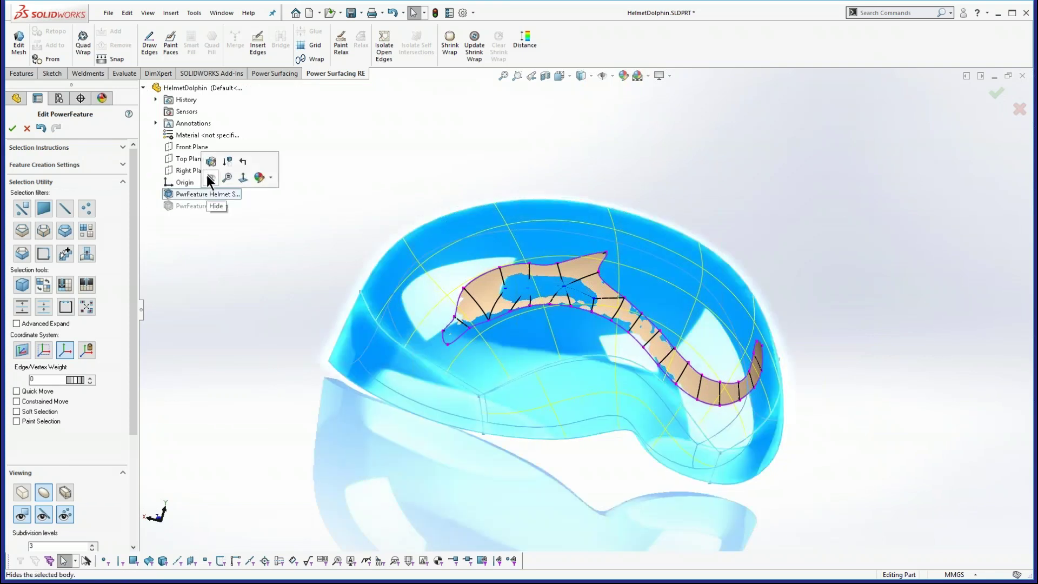
left_click(206, 174)
middle_click_drag(627, 402, 562, 303)
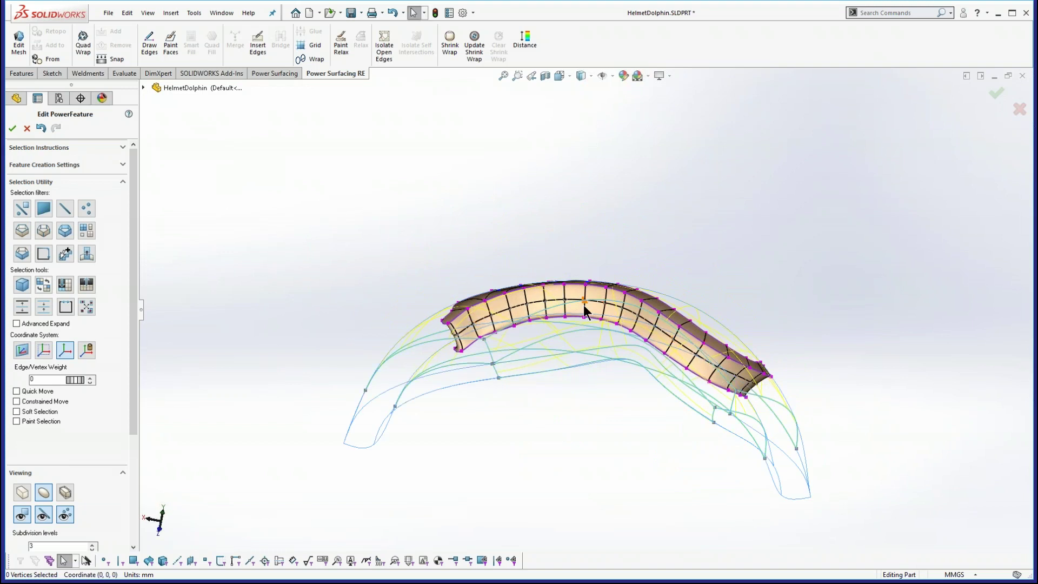
middle_click_drag(459, 241, 453, 267)
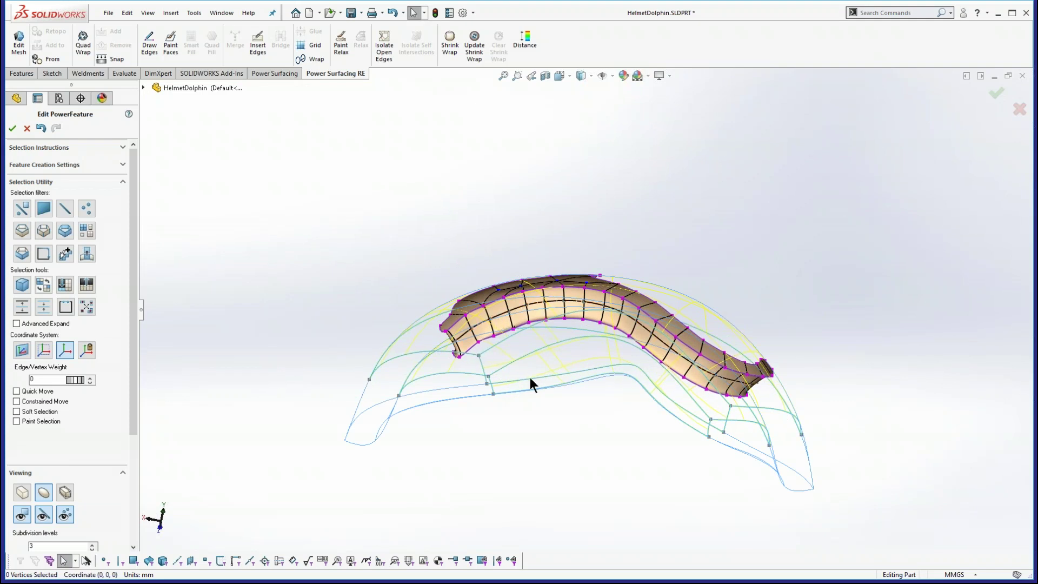
middle_click_drag(527, 411, 535, 489)
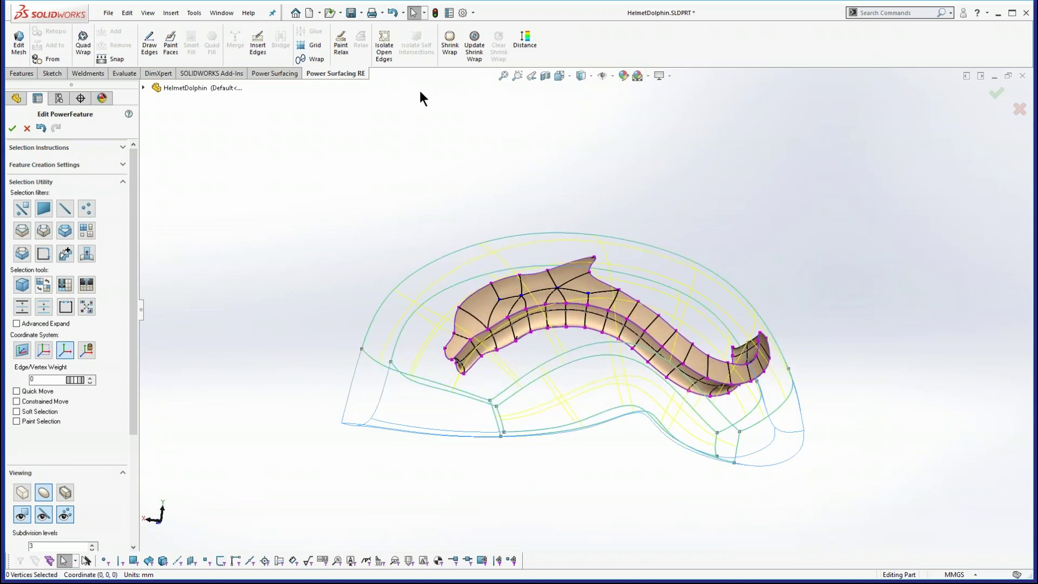
- Delete the dolphin mesh's outer surface faces using the saved Surfce Fces set in the Selection Set Manager, then close the manager
left_click(277, 73)
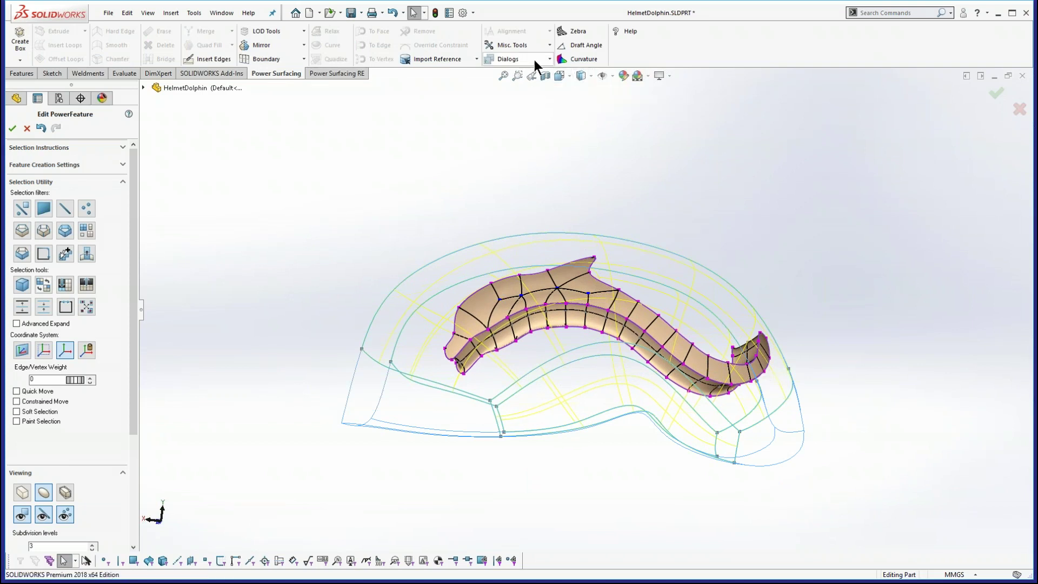
left_click(550, 60)
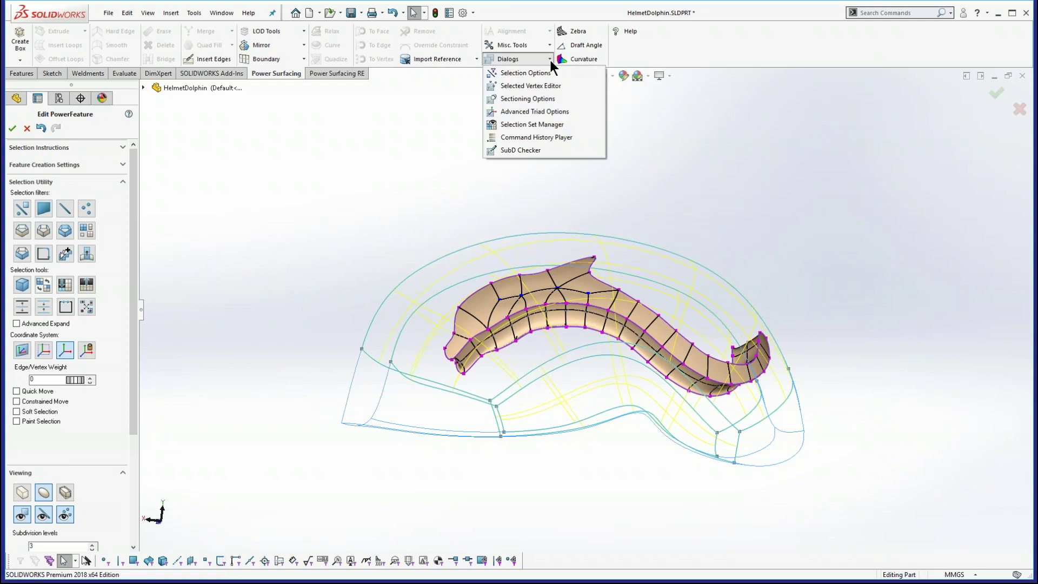
left_click(528, 124)
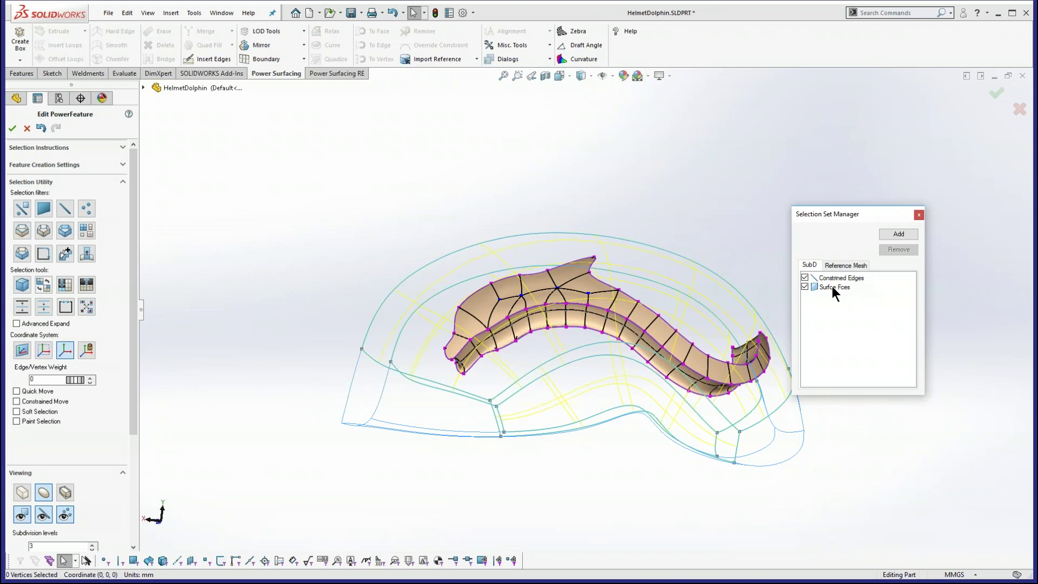
left_click(832, 287)
mouse_move(601, 469)
middle_mouse_down()
mouse_move(601, 265)
mouse_move(606, 467)
middle_mouse_up()
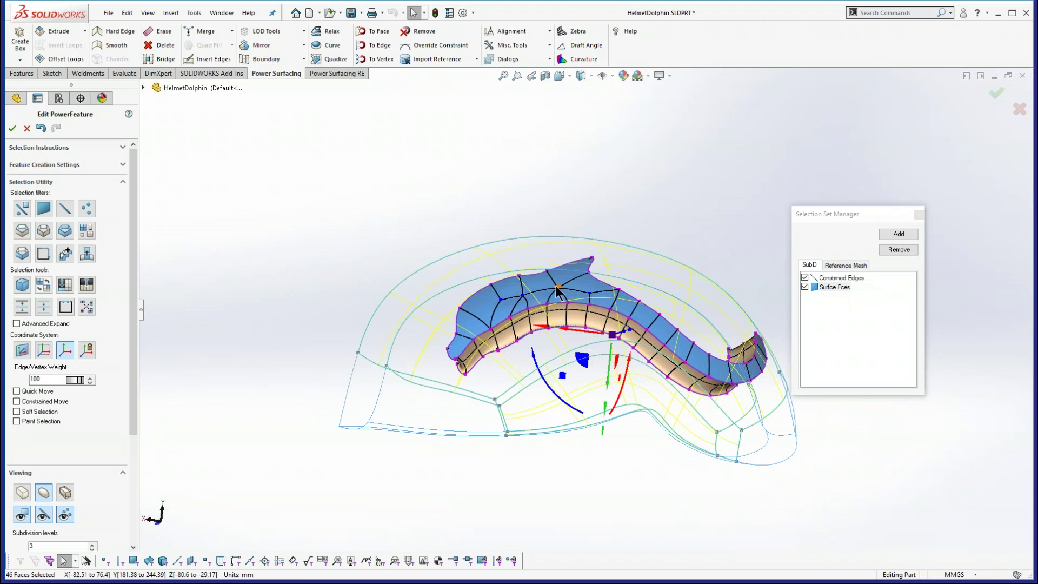
key("s")
left_click(630, 298)
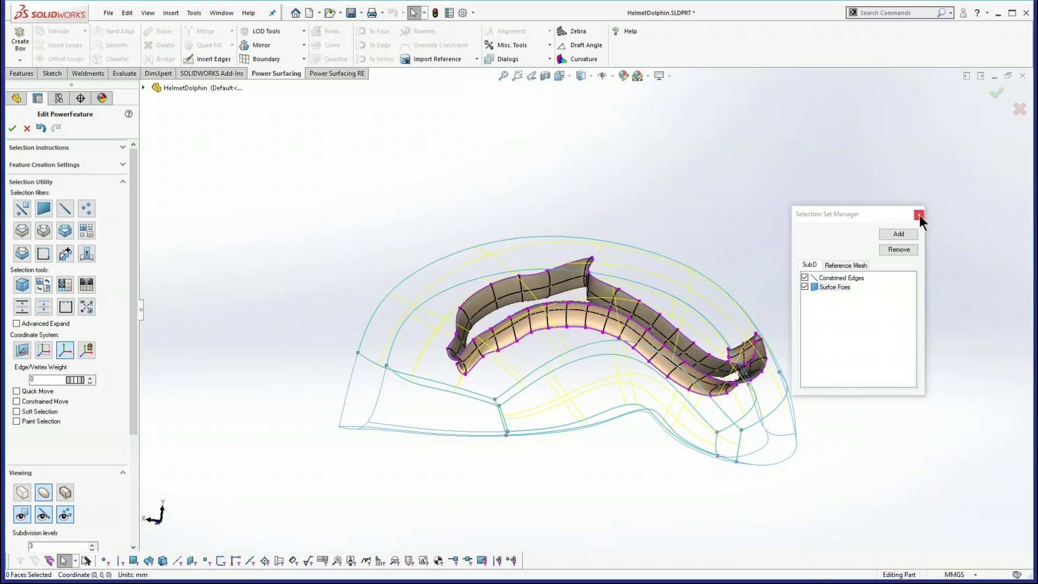
left_click(900, 249)
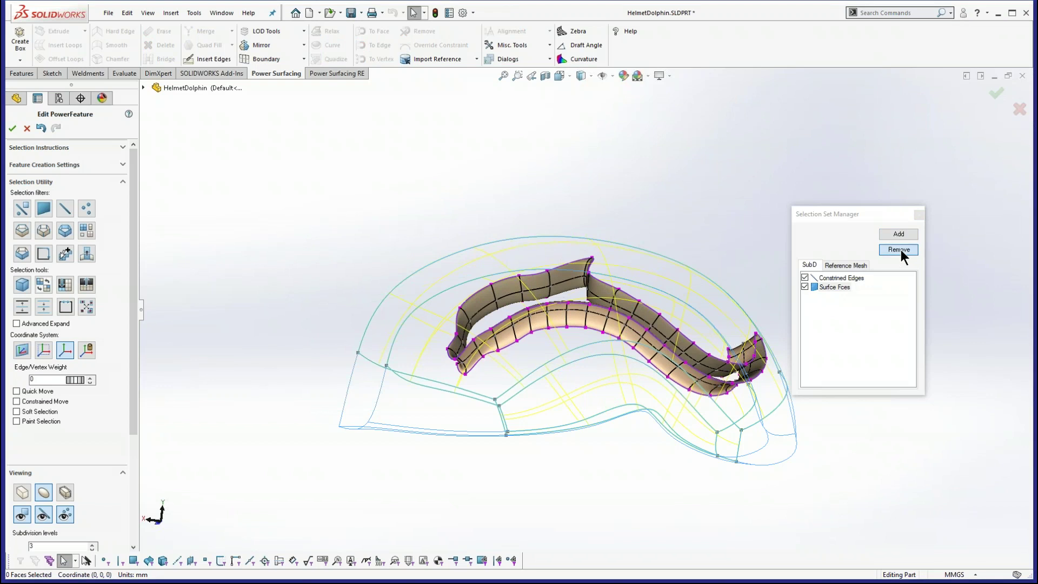
left_click(919, 215)
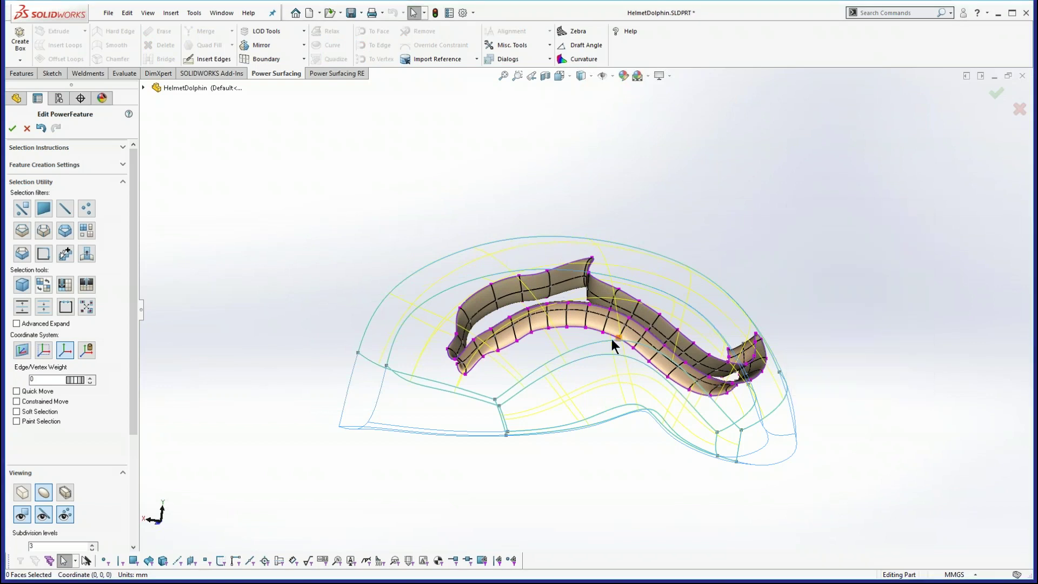
- Set the feature creation post-processing to Delete and Knit and finish editing the design feature
middle_click_drag(609, 352, 543, 406)
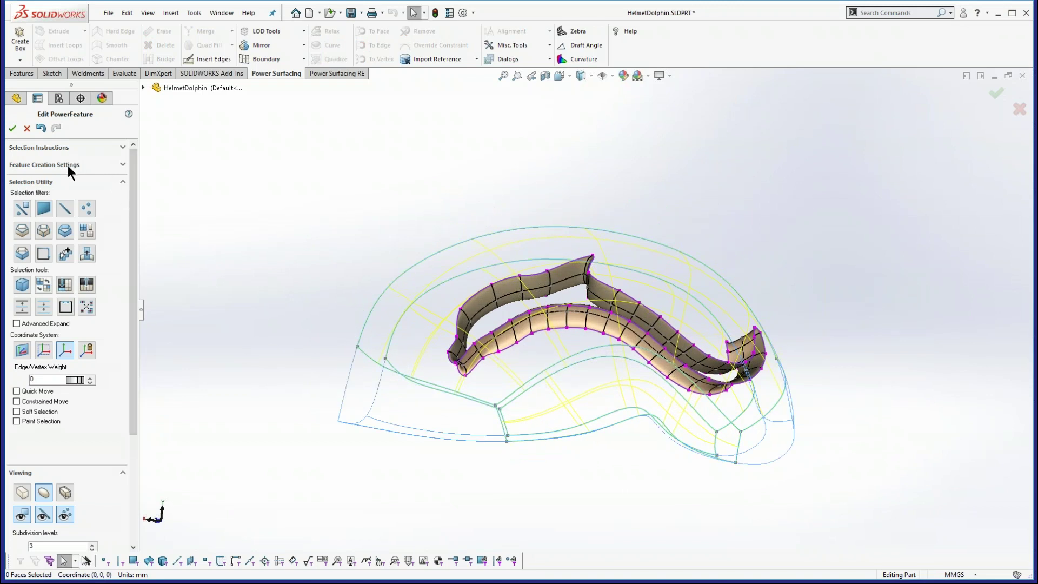
left_click(122, 164)
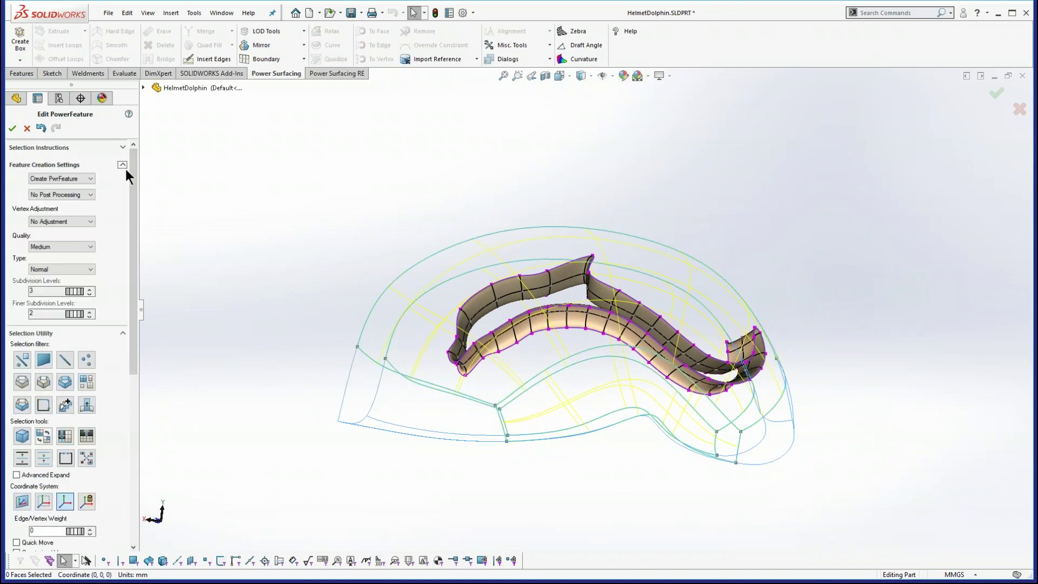
left_click(90, 194)
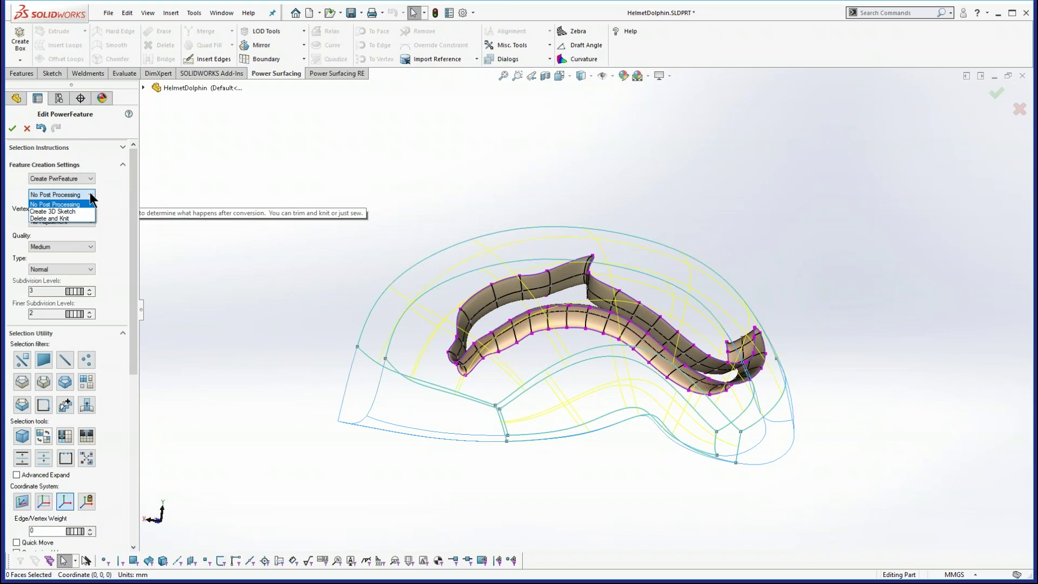
left_click(70, 219)
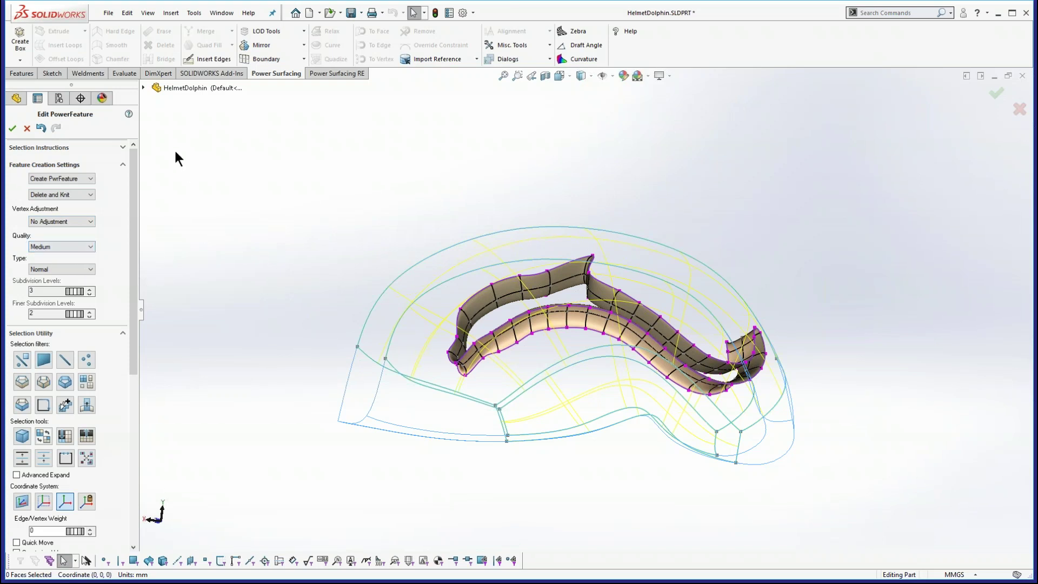
left_click(12, 129)
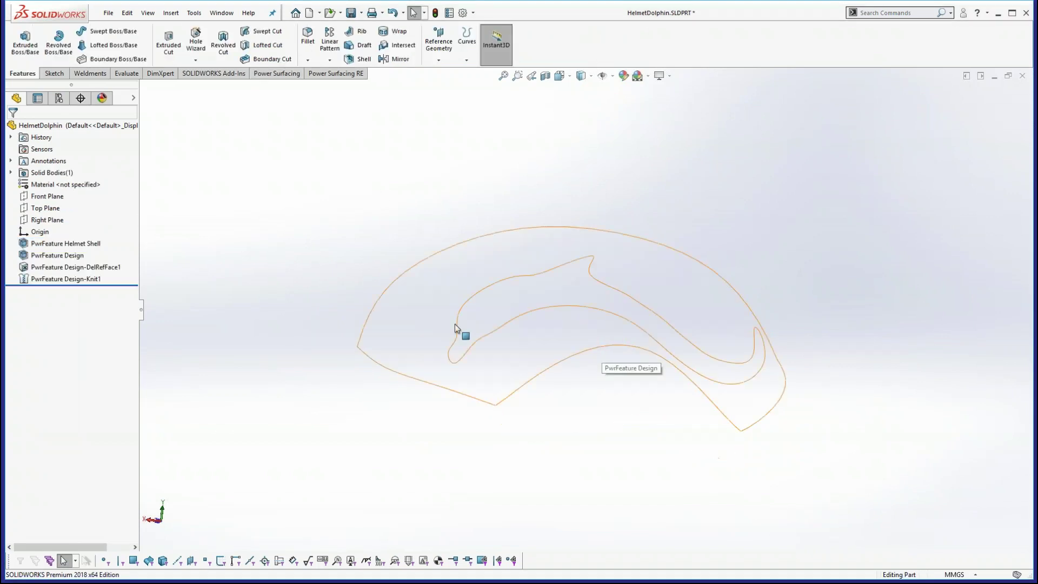
- Show the hidden helmet body again from its PwrFeature entries and clear the selection
left_click(49, 244)
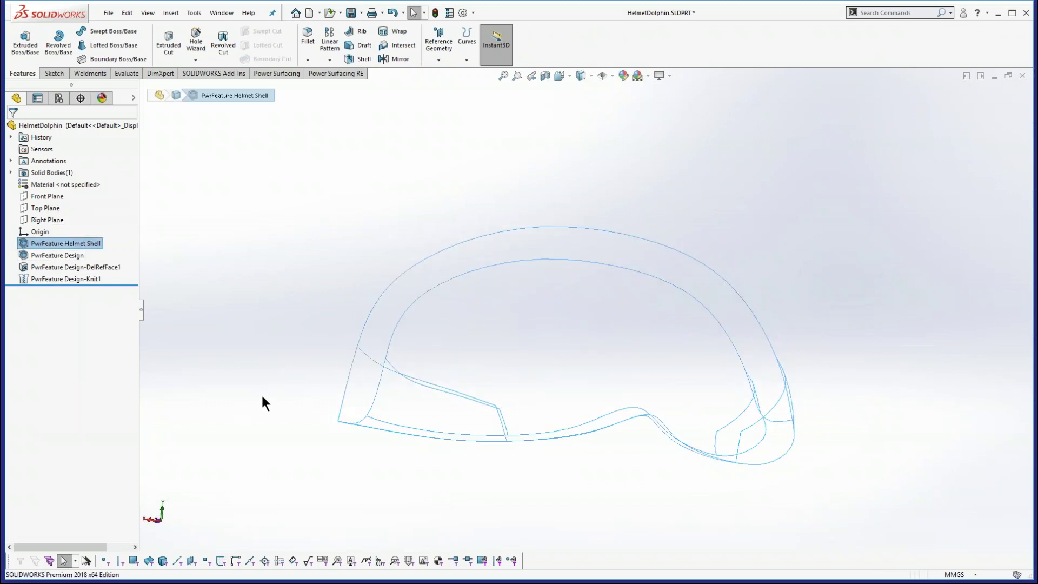
left_click(72, 255)
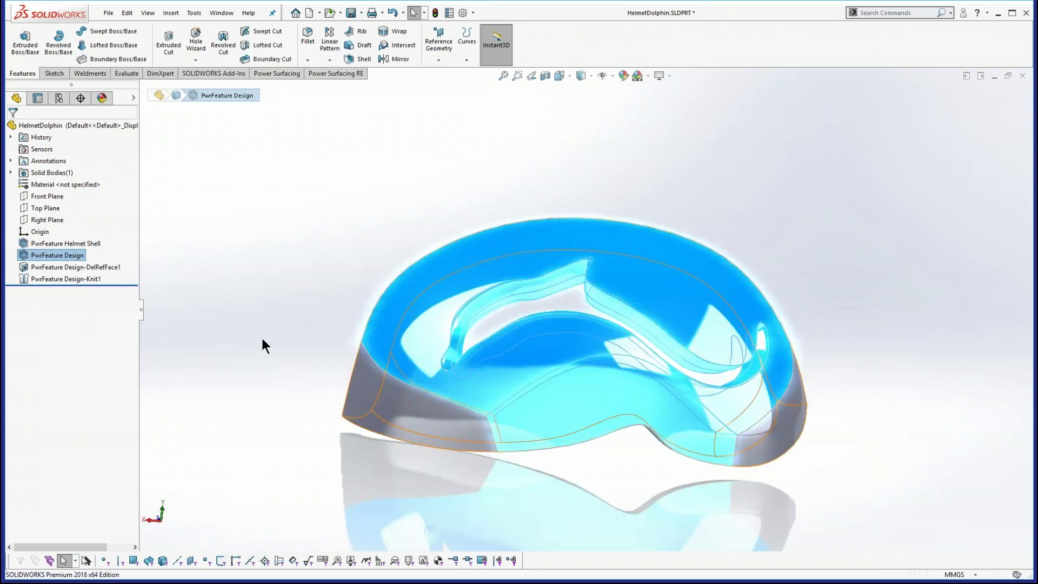
left_click(257, 320)
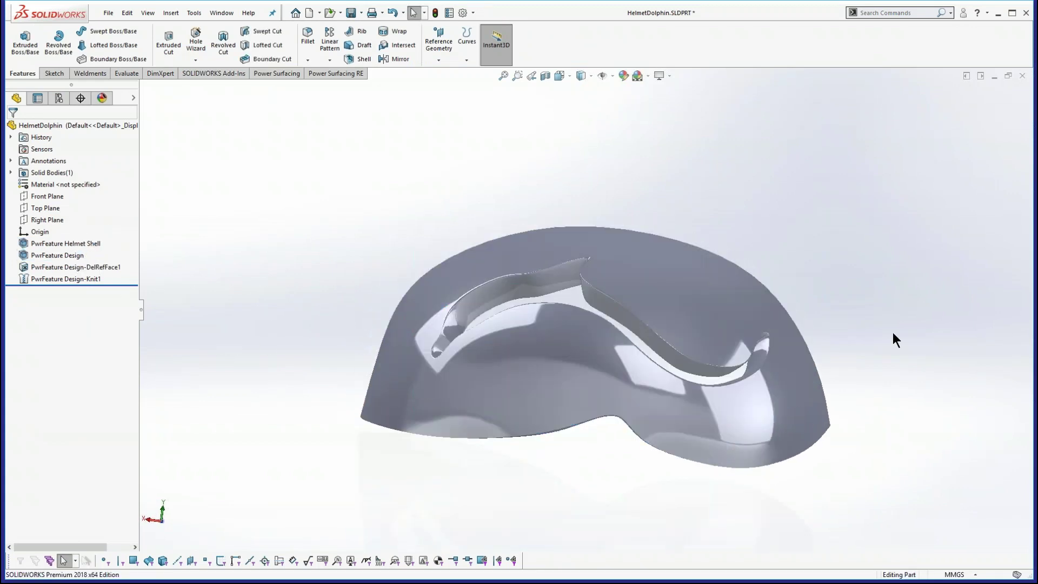
- Examine the dolphin-shaped cutout through the helmet shell, including its inner walls, fin tip and tail
middle_click_drag(835, 192, 827, 238)
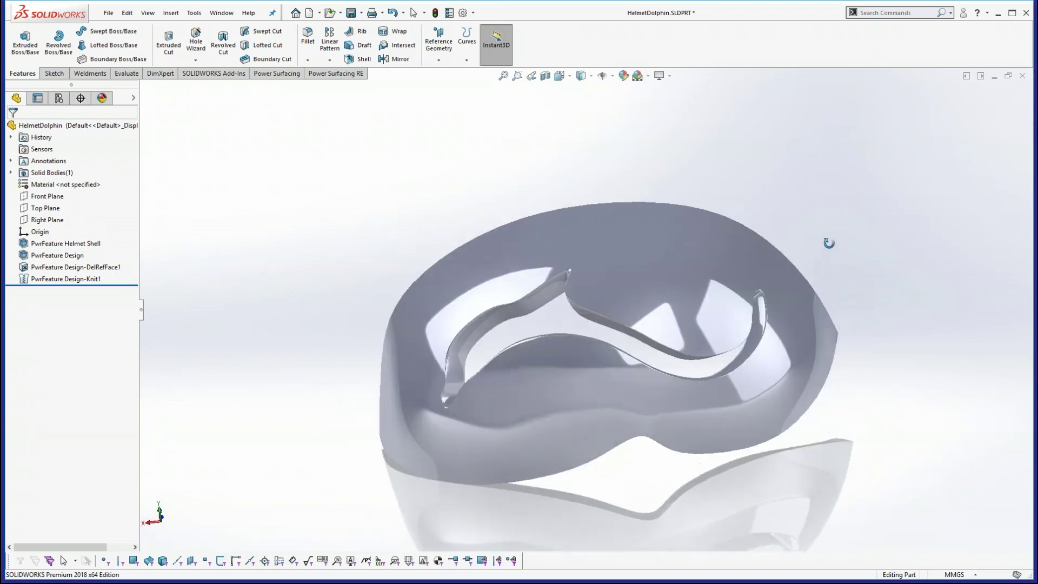
scroll(493, 316, "down", 5)
middle_click_drag(533, 371, 568, 361)
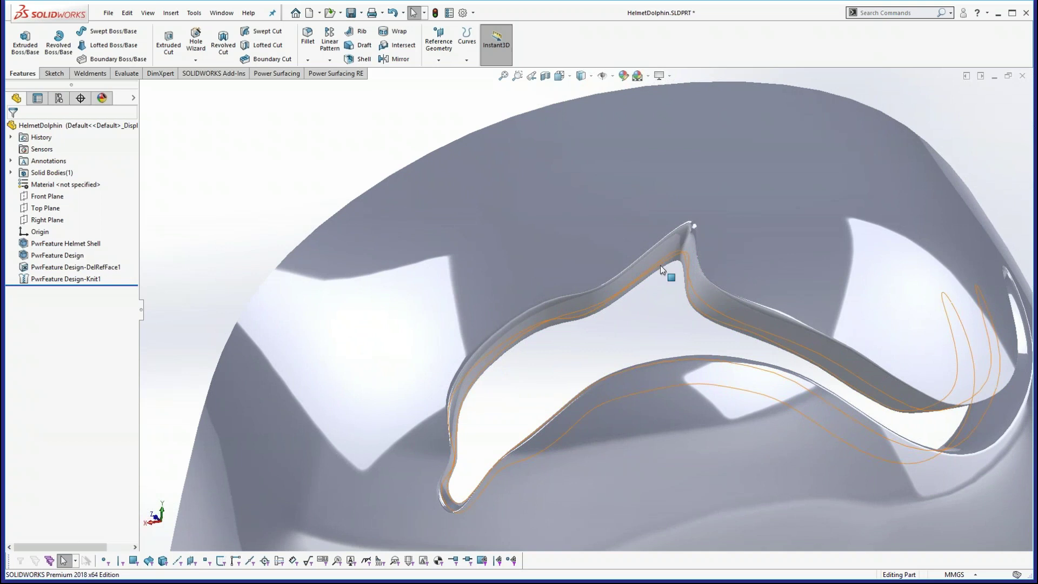
middle_click_drag(542, 332, 542, 363)
scroll(543, 357, "up", 2)
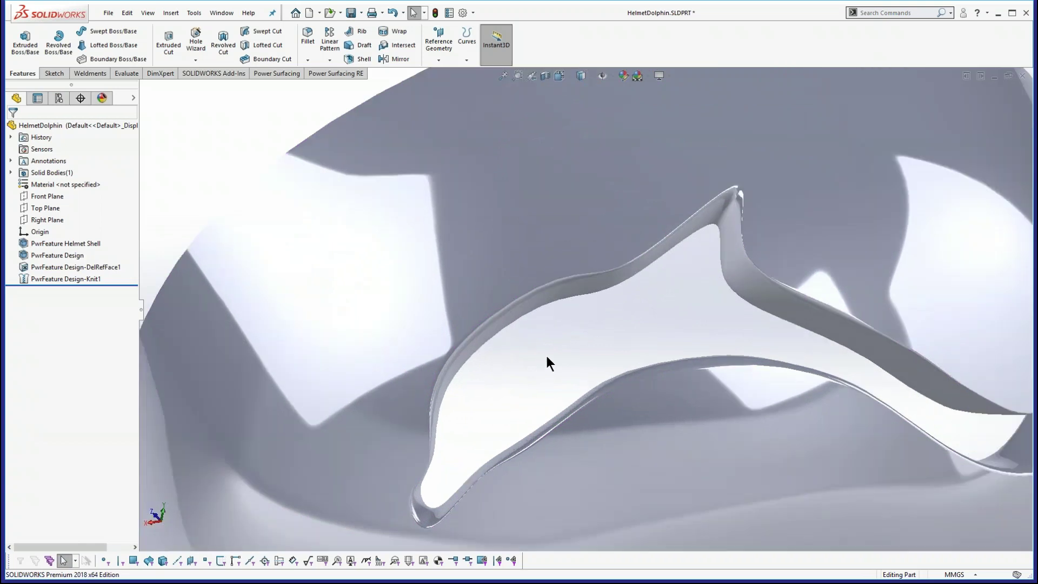
scroll(615, 378, "up", 2)
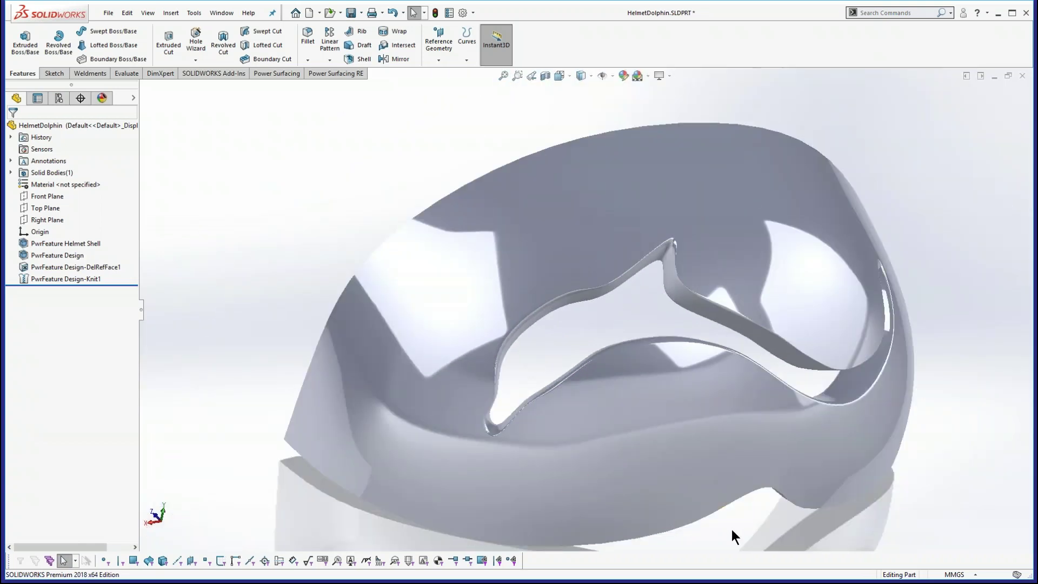
middle_click_drag(731, 532, 683, 471)
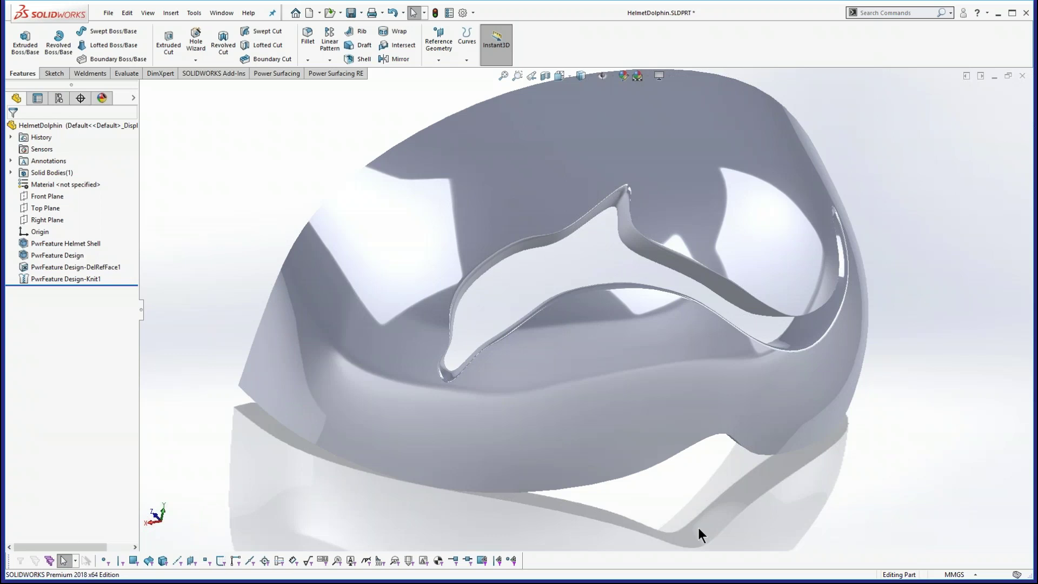
middle_click_drag(625, 518, 609, 490)
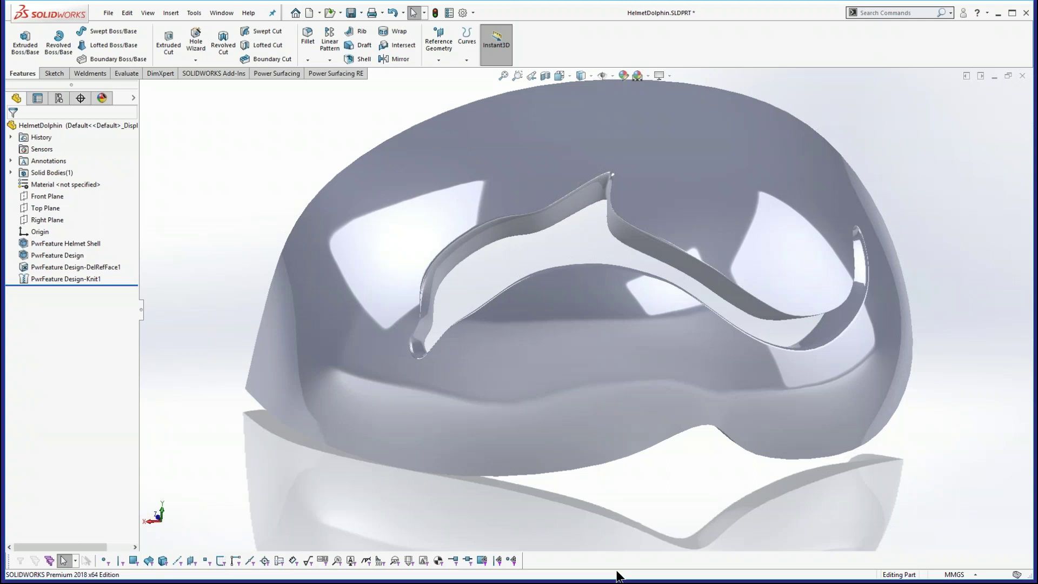
- Close the HelmetDolphin part without saving the changes
left_click(107, 11)
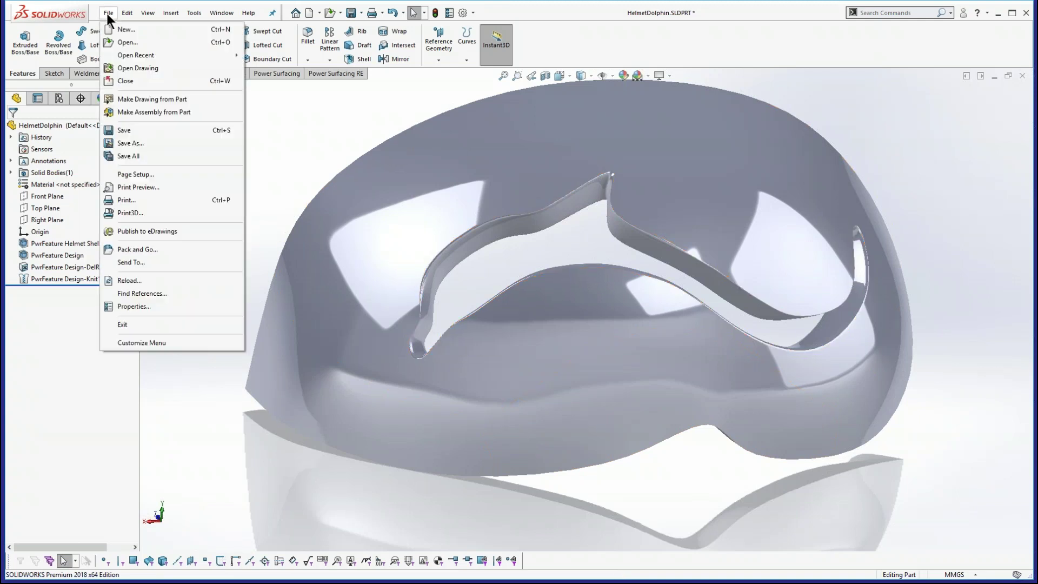
left_click(131, 82)
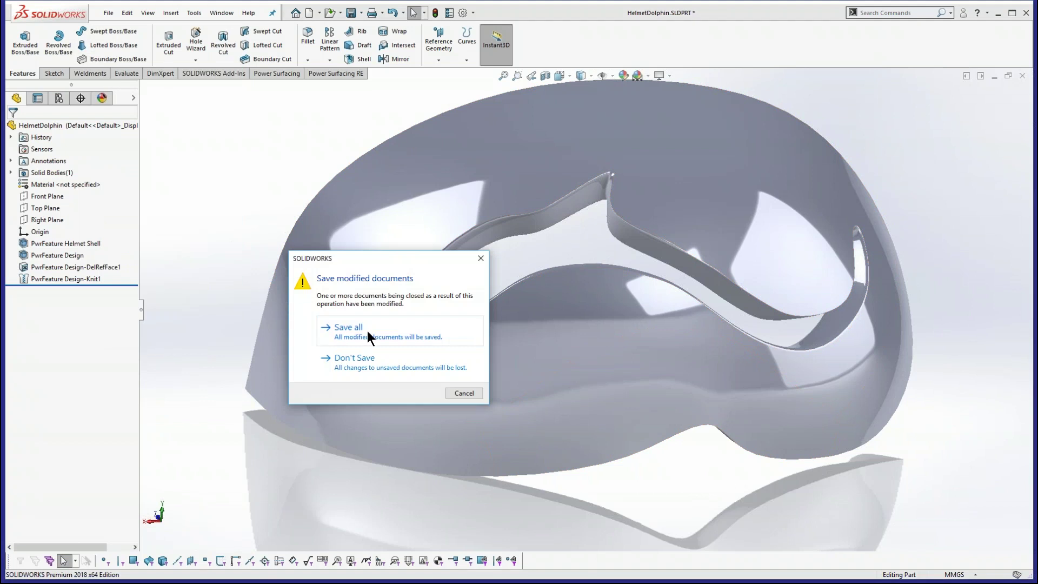
left_click(361, 359)
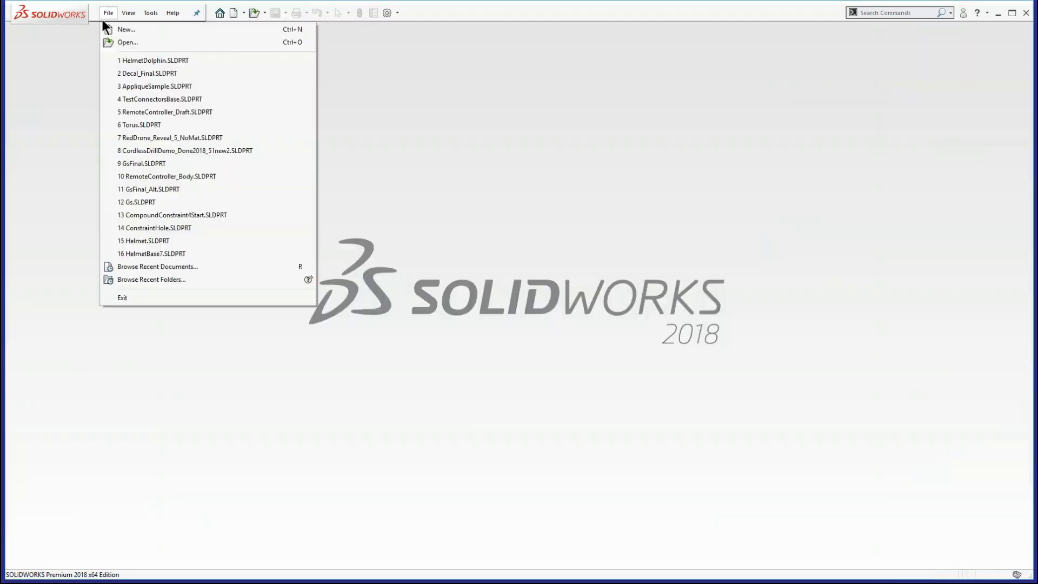
- Create a Power Surfacing box in a new part, 100 mm in length, width and height with one segment per direction
left_click(152, 12)
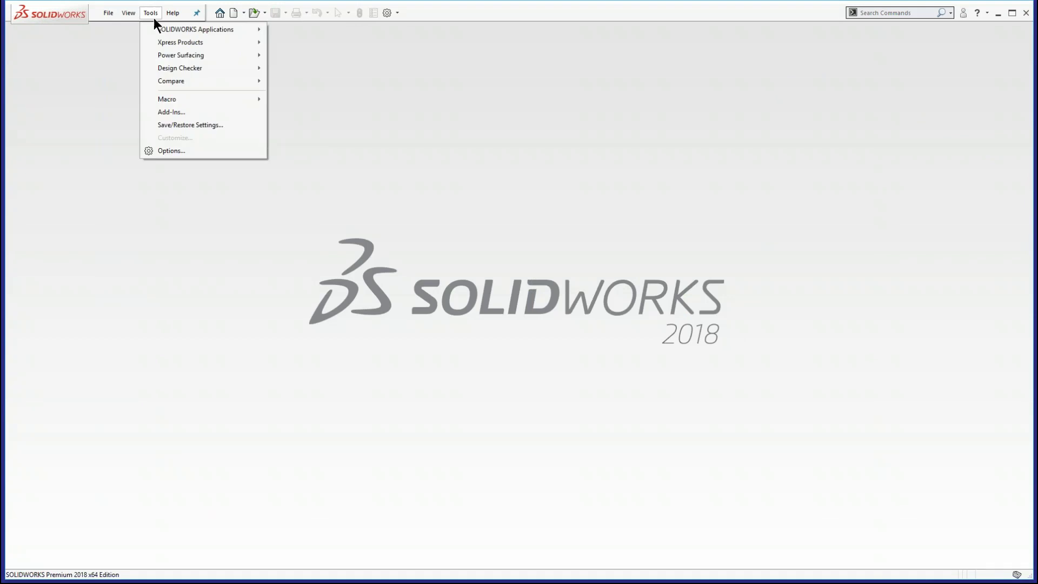
mouse_move(220, 54)
mouse_move(412, 56)
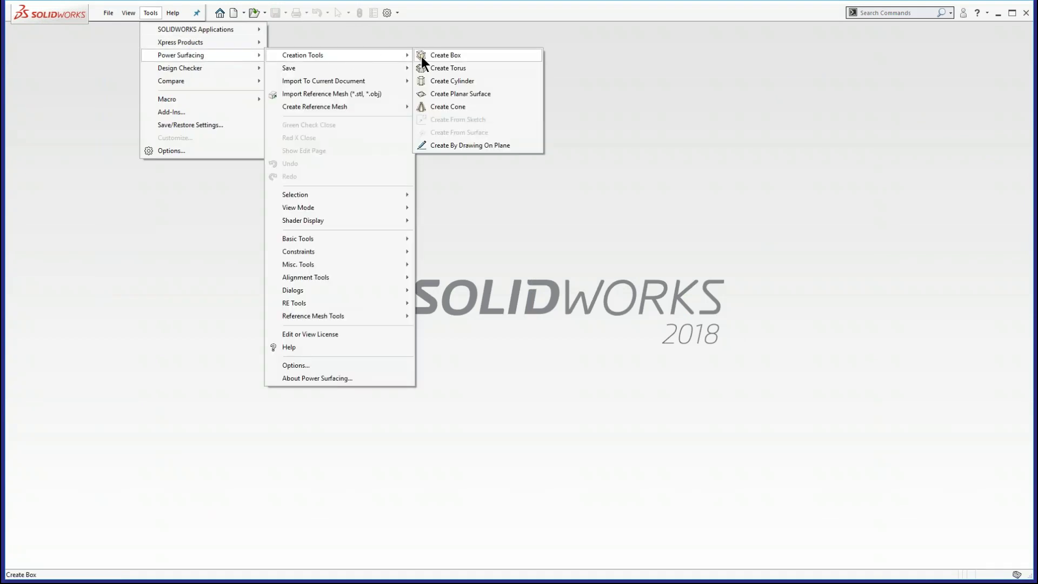
left_click(459, 55)
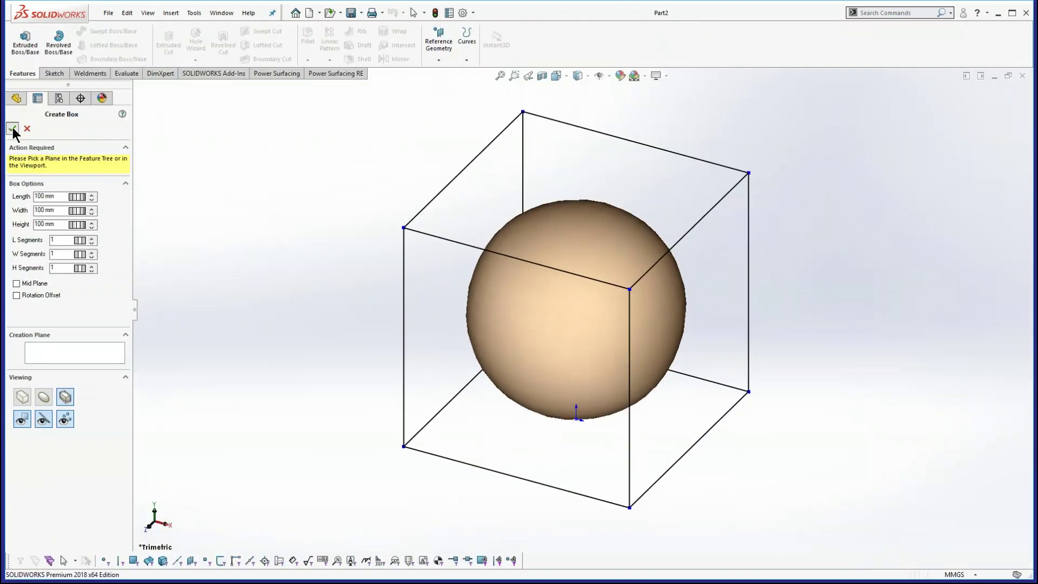
left_click(11, 128)
- Insert two edge loops across the box's four vertical edges
left_click(629, 366)
double_click(630, 368)
right_click(629, 368)
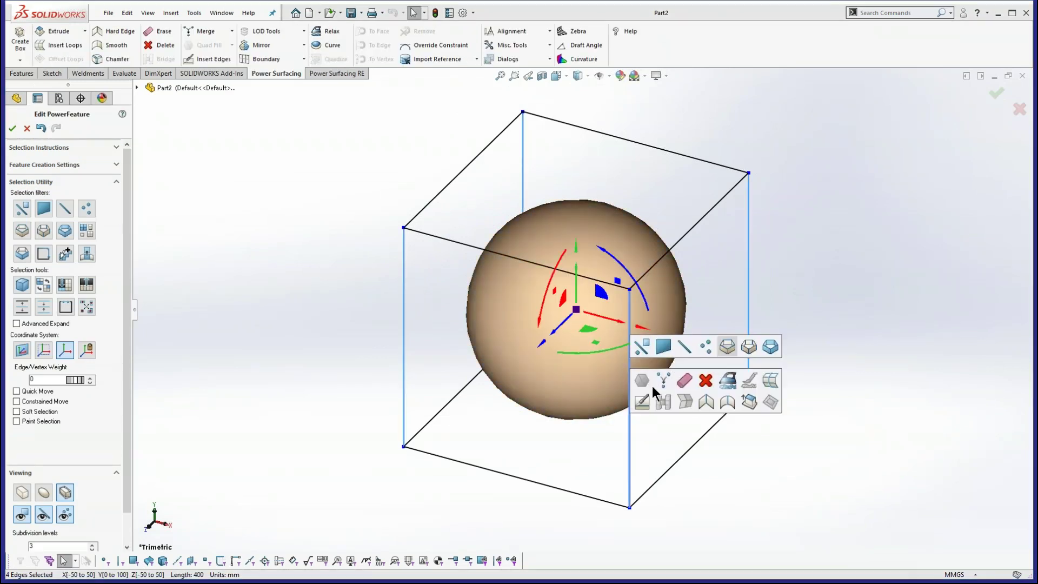
left_click(771, 384)
scroll(570, 293, "up", 1)
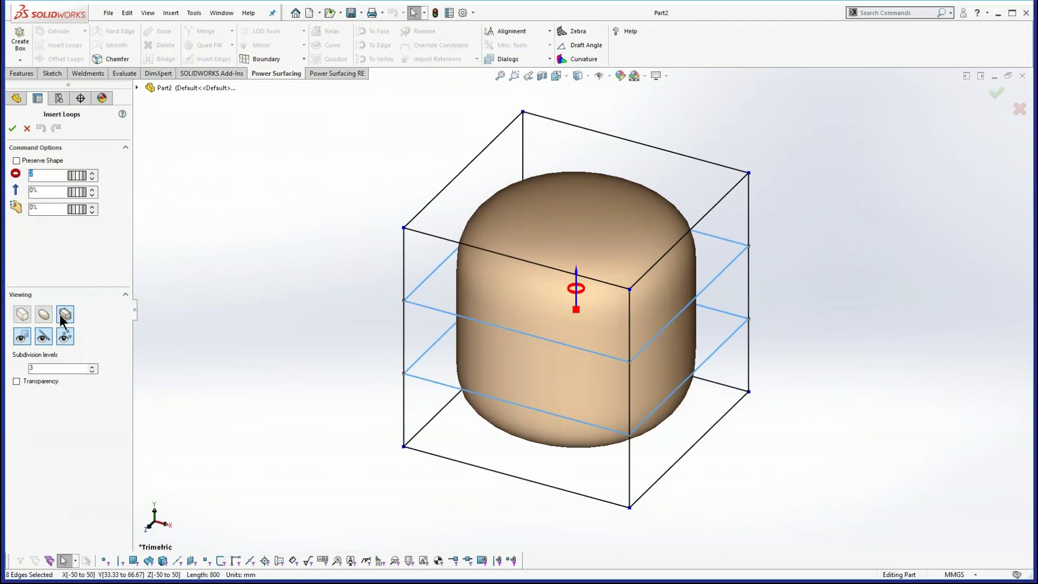
right_click(601, 235)
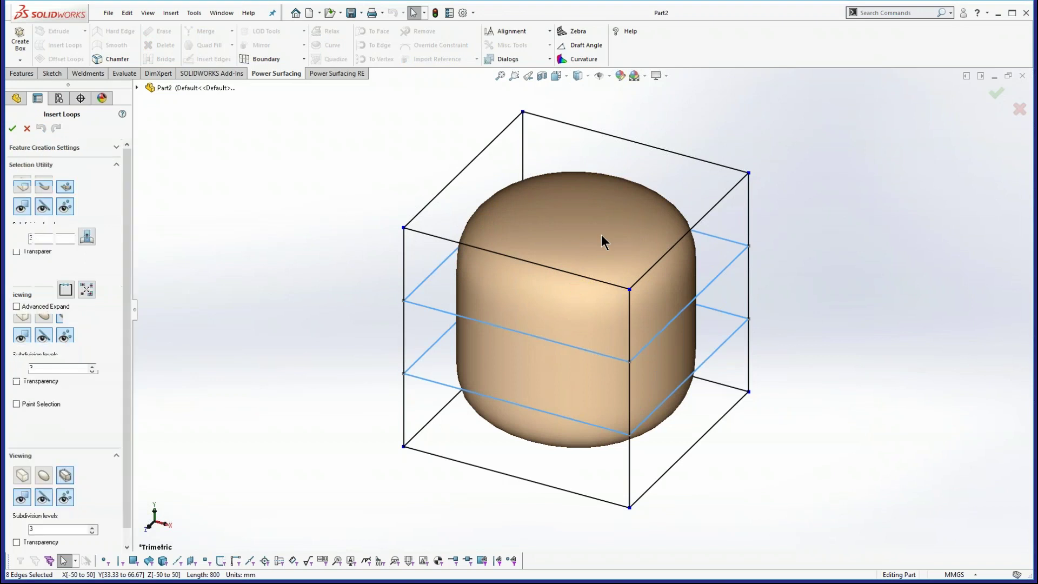
- Scale the box's upper inserted loop outward uniformly to about 126.5 mm across and make its edges hard
double_click(618, 359)
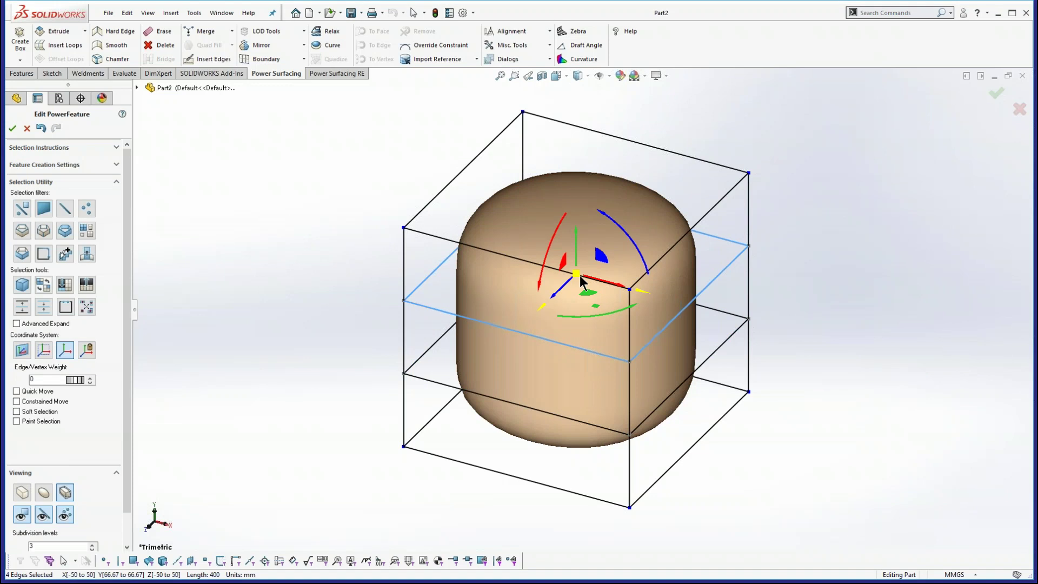
left_click_drag(577, 274, 592, 132)
right_click(620, 393)
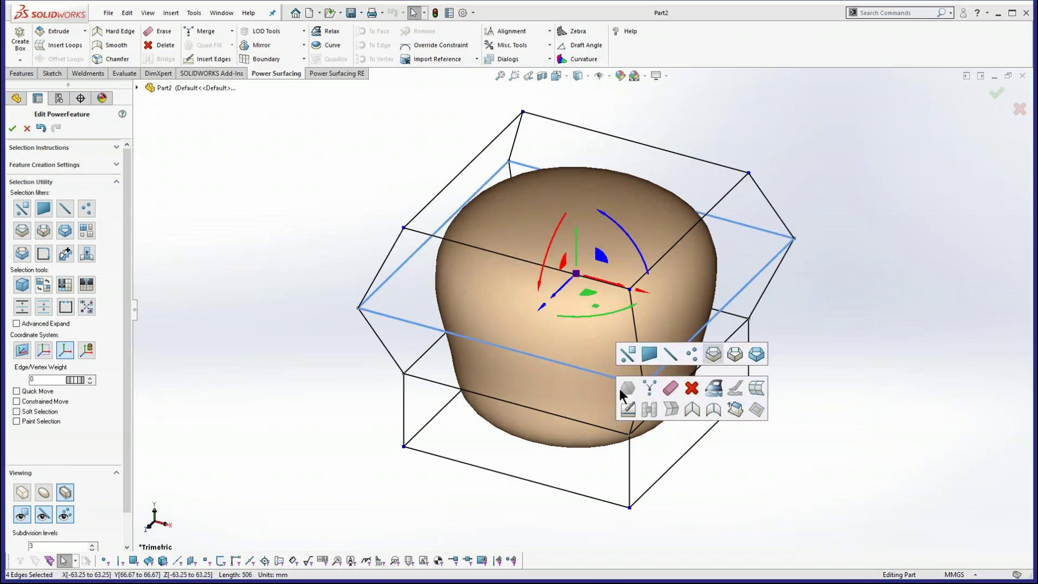
left_click(691, 410)
- Set the flared loop's edge weight to 77 and inspect the crease with only the smooth surface shape displayed
middle_click_drag(564, 405, 560, 371)
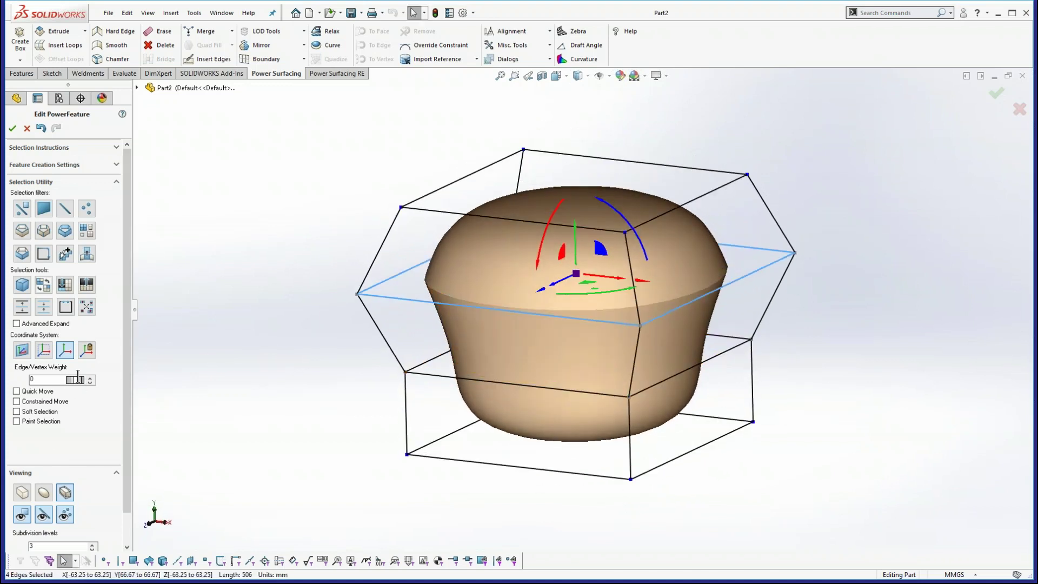
left_click_drag(82, 379, 113, 507)
left_click(44, 492)
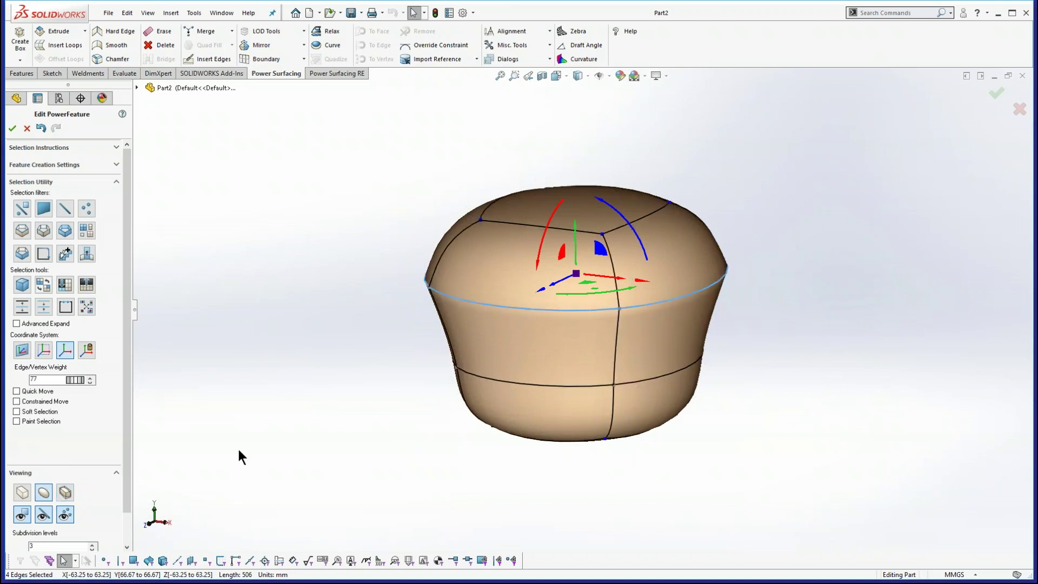
left_click(270, 423)
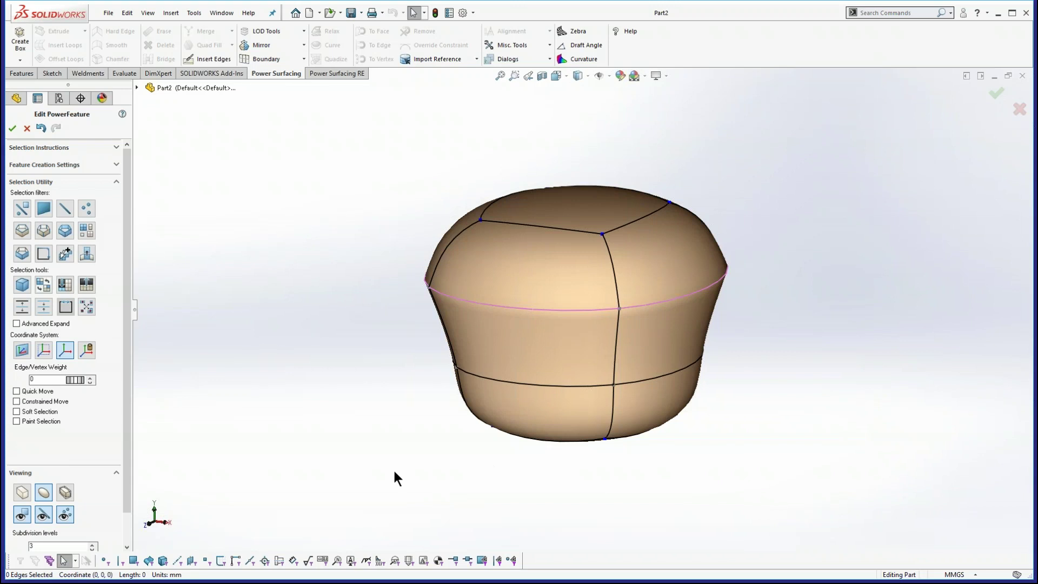
middle_click_drag(458, 424, 454, 396)
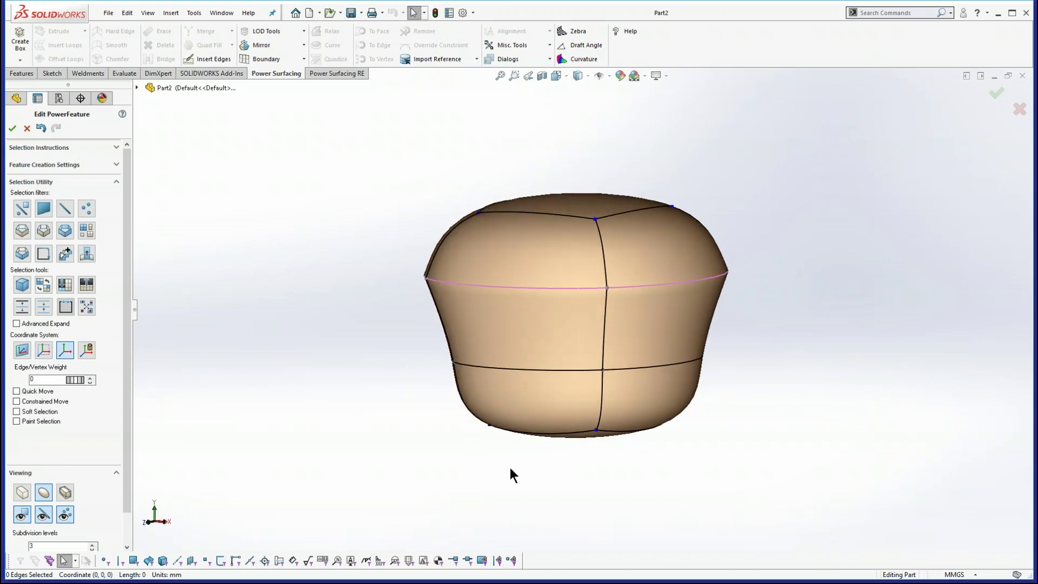
middle_click_drag(512, 475, 506, 503)
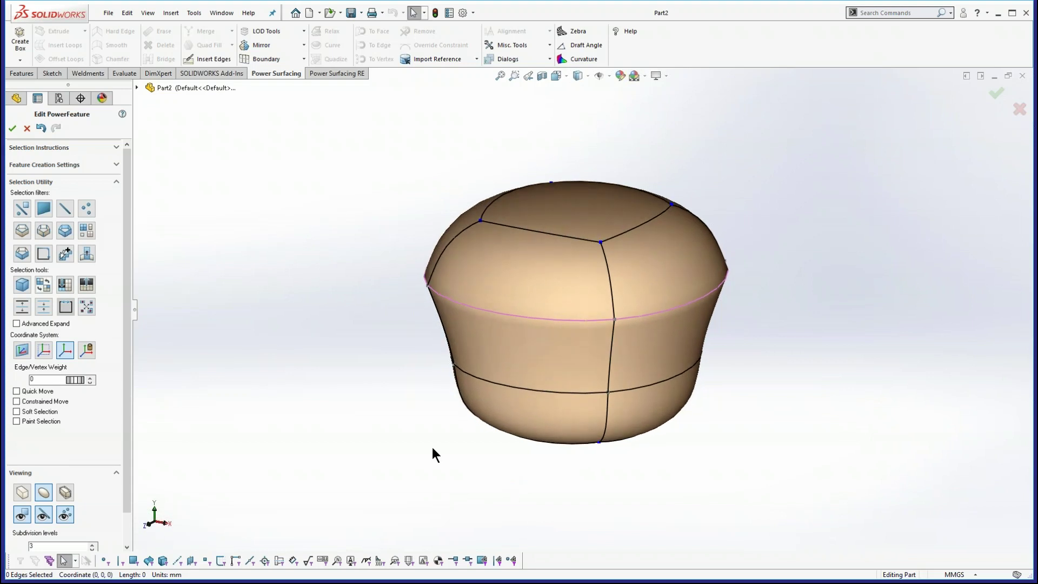
- Try to make the two vertices at the +X side of the flared loop hard and pull them outward
left_click(603, 319)
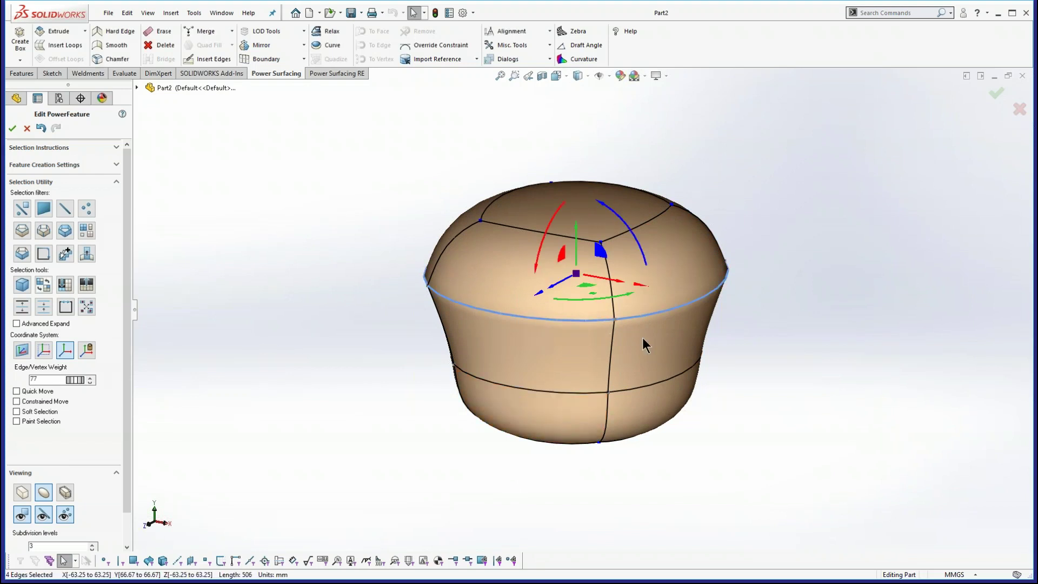
left_click(615, 321)
left_click(729, 265, "ctrl")
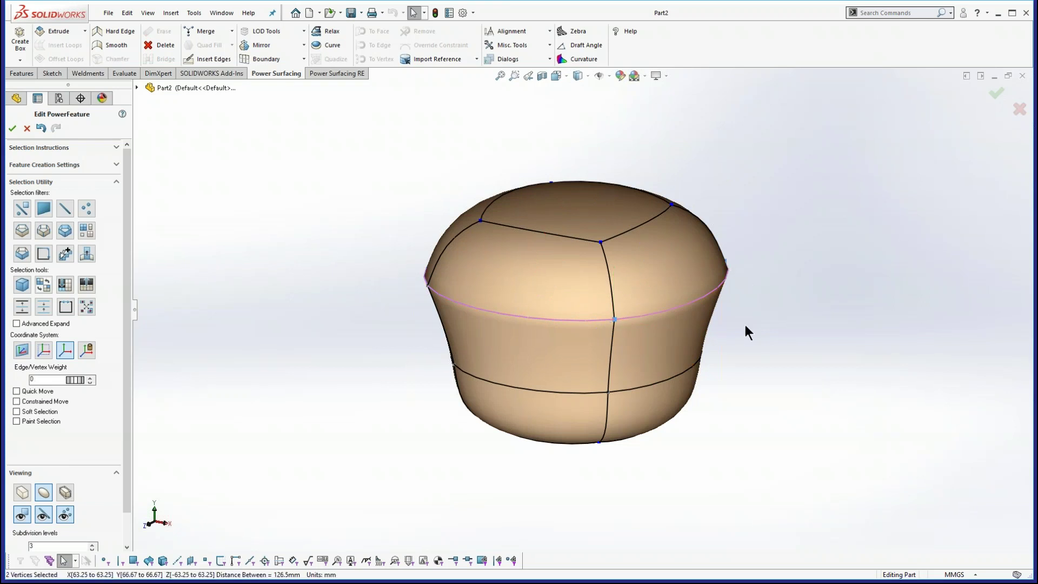
right_click(766, 352)
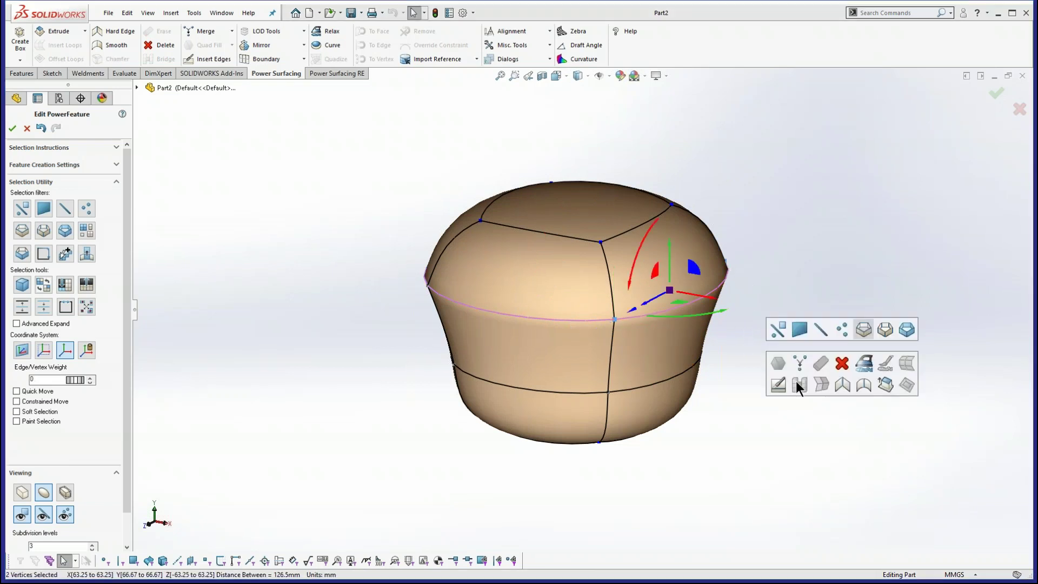
left_click(846, 382)
middle_click_drag(802, 406, 823, 464)
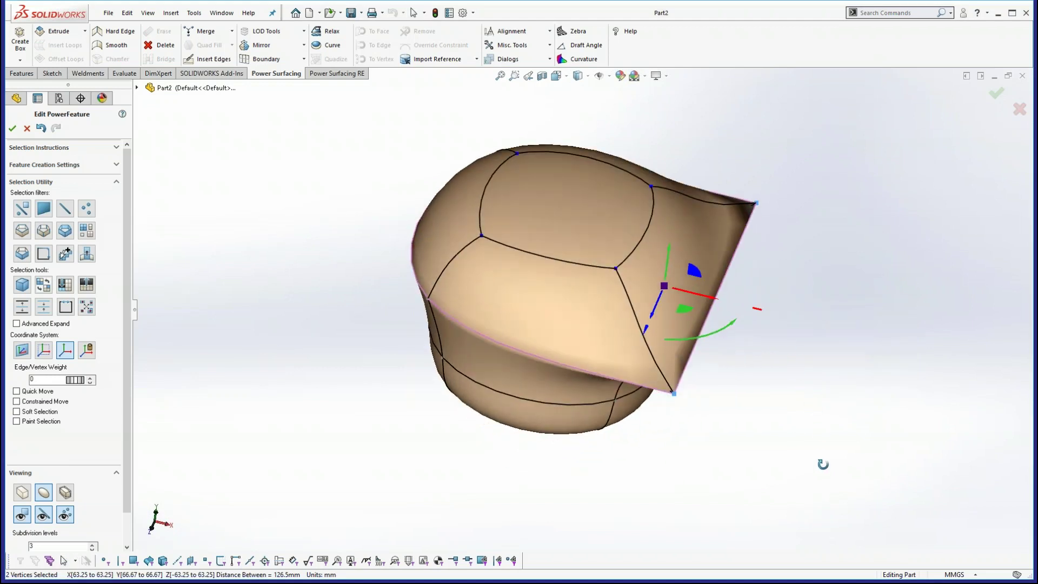
- Undo the outward pull of the two loop vertices
left_click(40, 384)
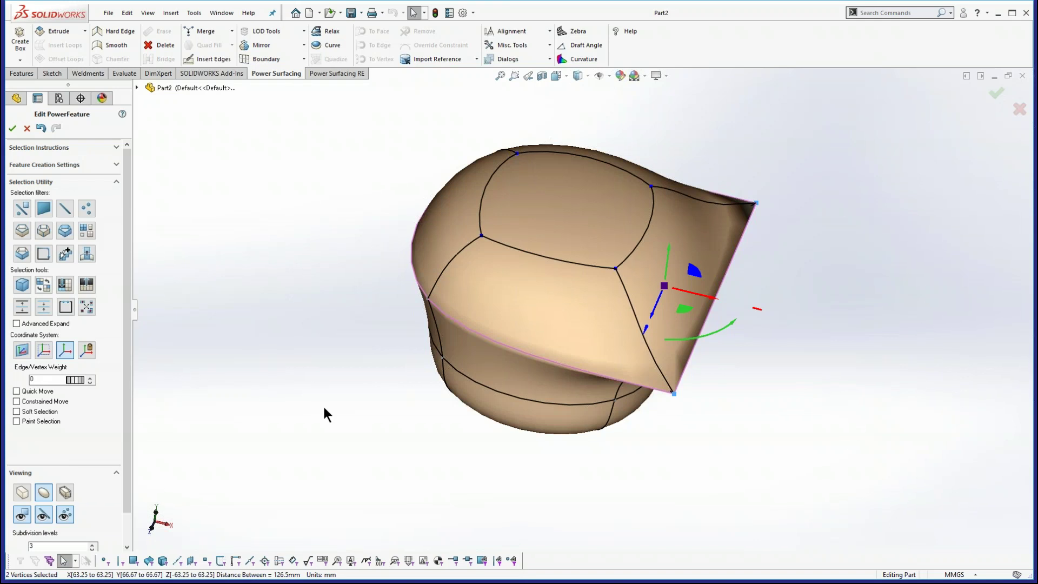
left_click(41, 128)
middle_click_drag(519, 459, 522, 402)
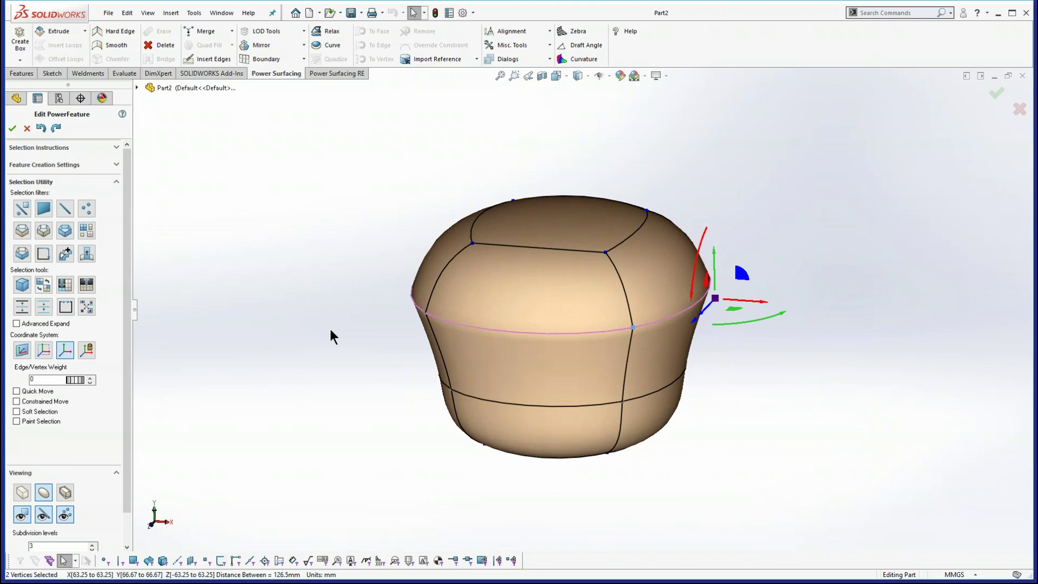
- Examine the importable file types for opening, filter the Helmet folder to PS OBJ SubD (*.OBJ) files, and dismiss the dialog
left_click(106, 14)
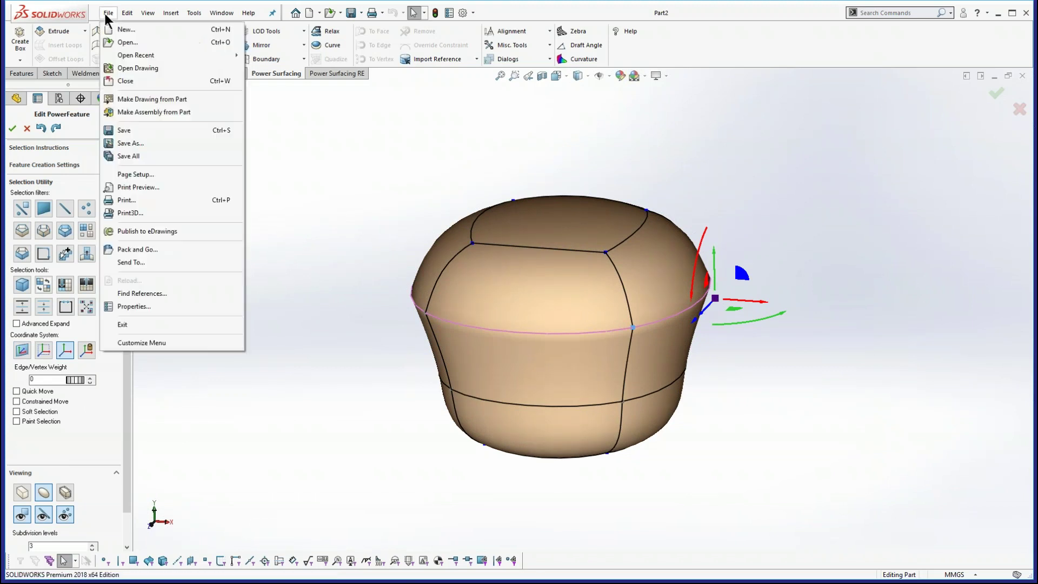
left_click(129, 43)
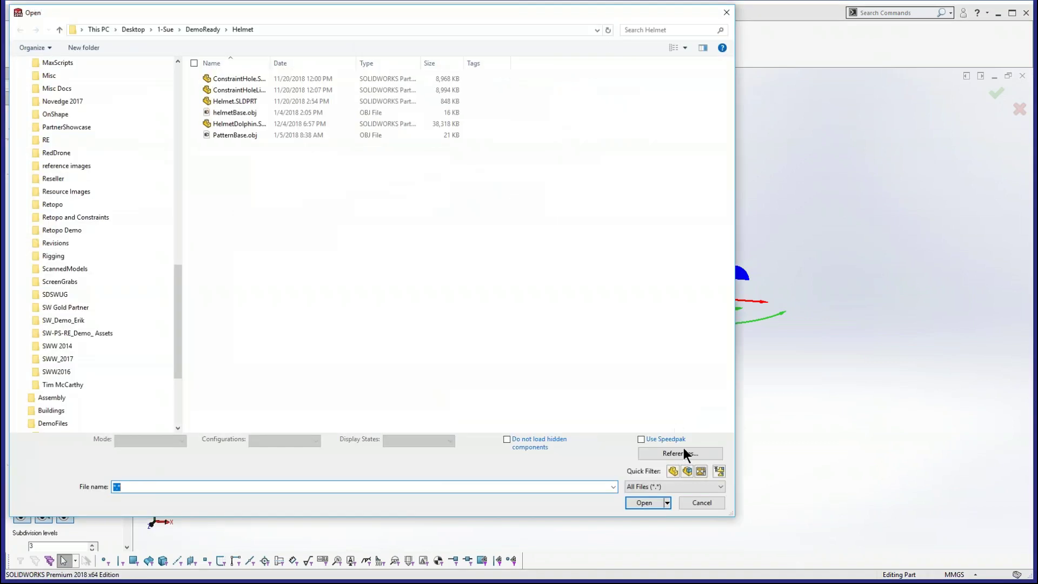
left_click(721, 487)
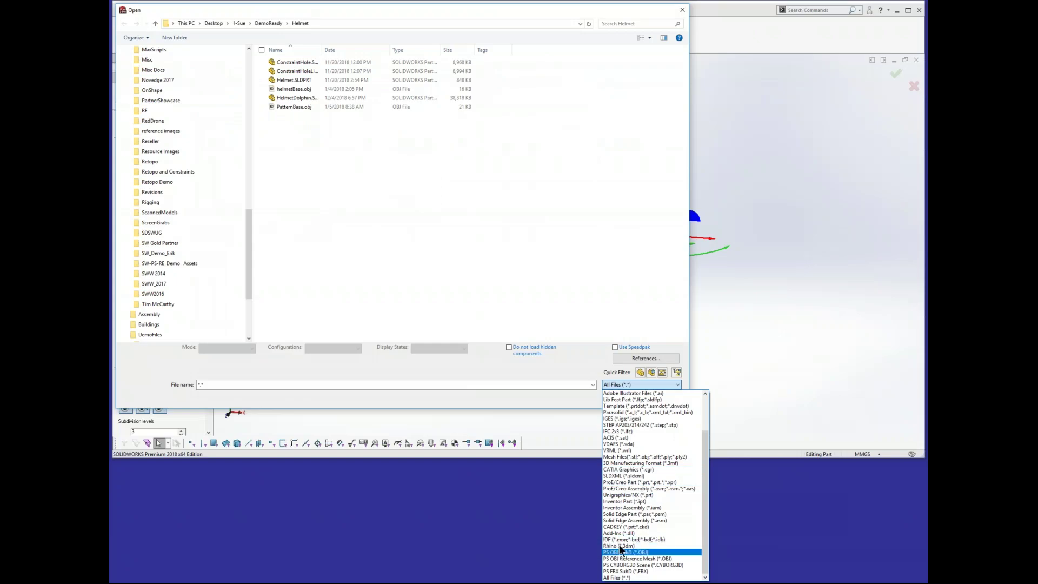
left_click(622, 551)
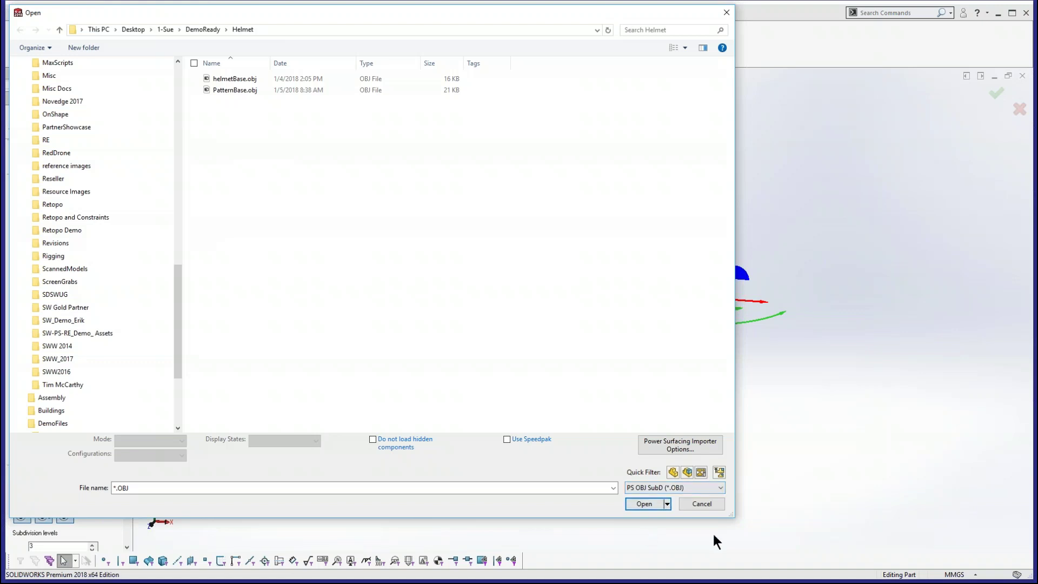
left_click(705, 505)
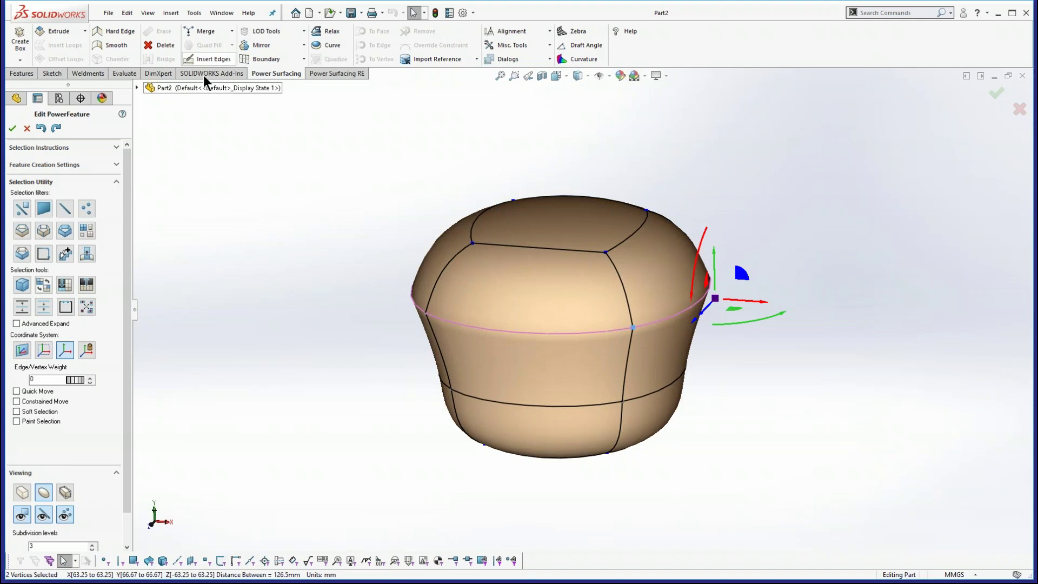
- Close the Part2 document
left_click(108, 14)
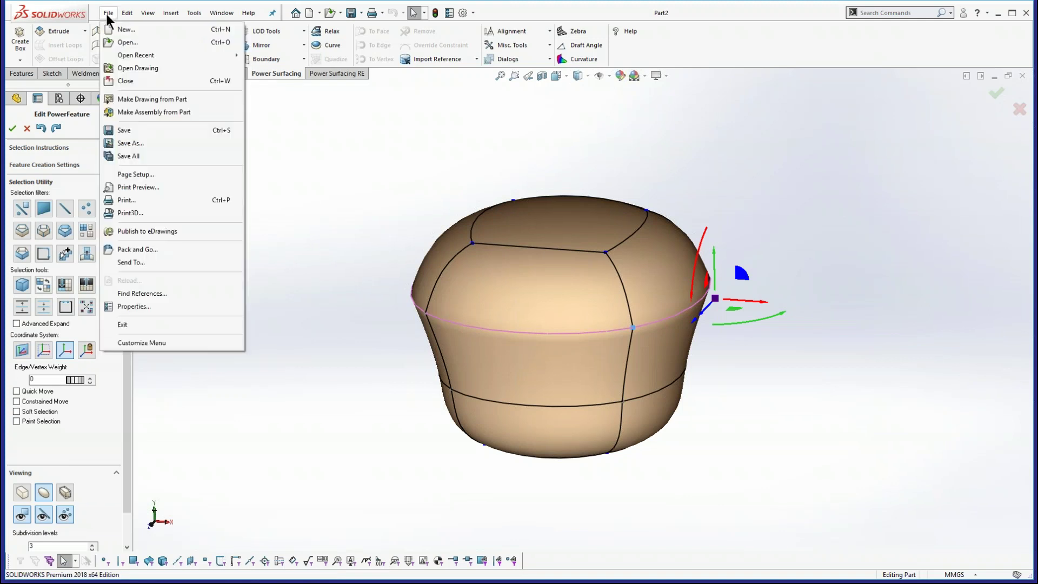
left_click(127, 82)
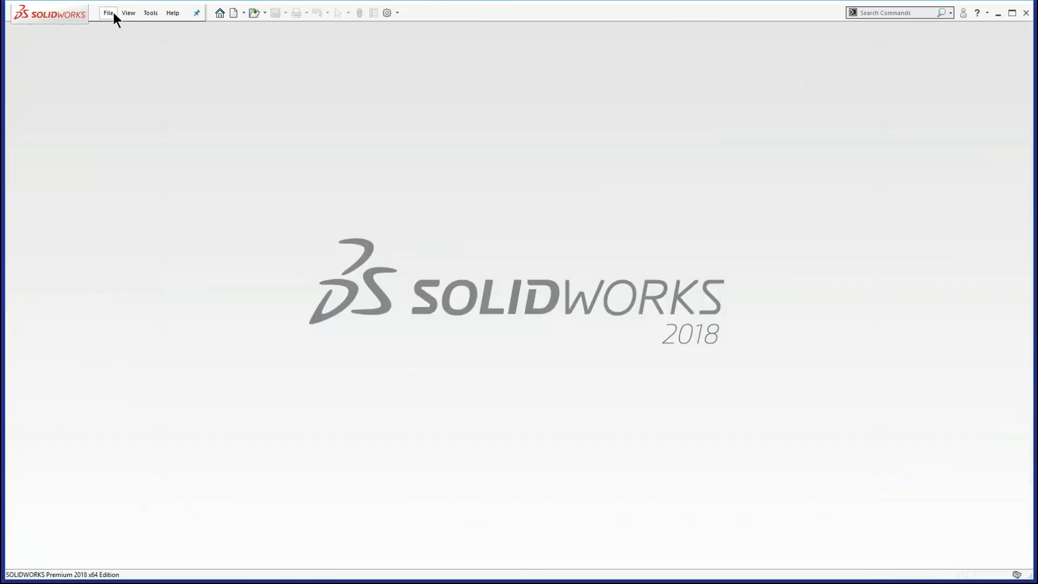
- Start a Power Surfacing feature in a new part with Create By Drawing On Plane, accepting Front Plane as the creation plane
left_click(146, 14)
mouse_move(209, 57)
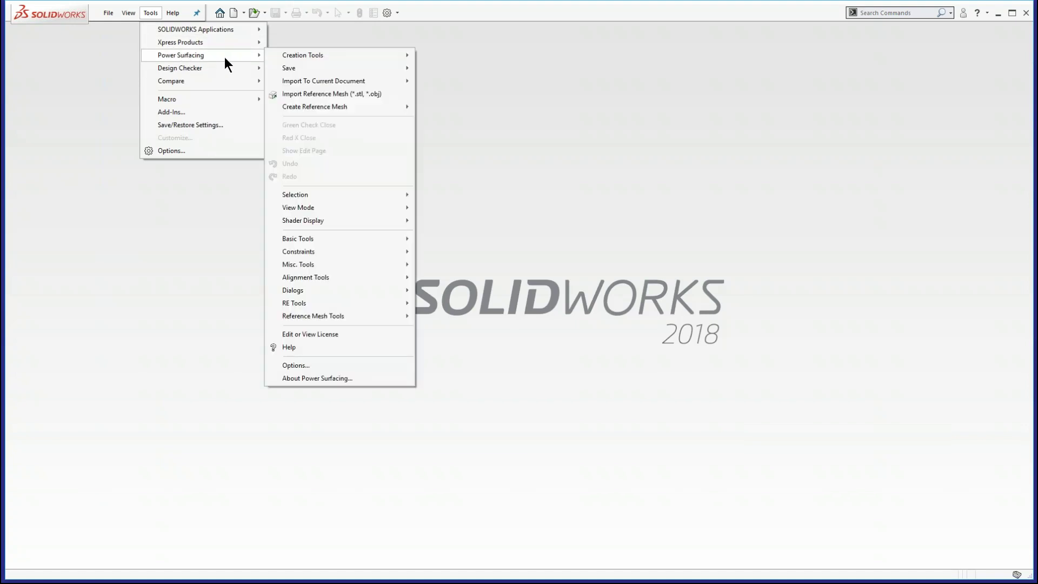
mouse_move(410, 56)
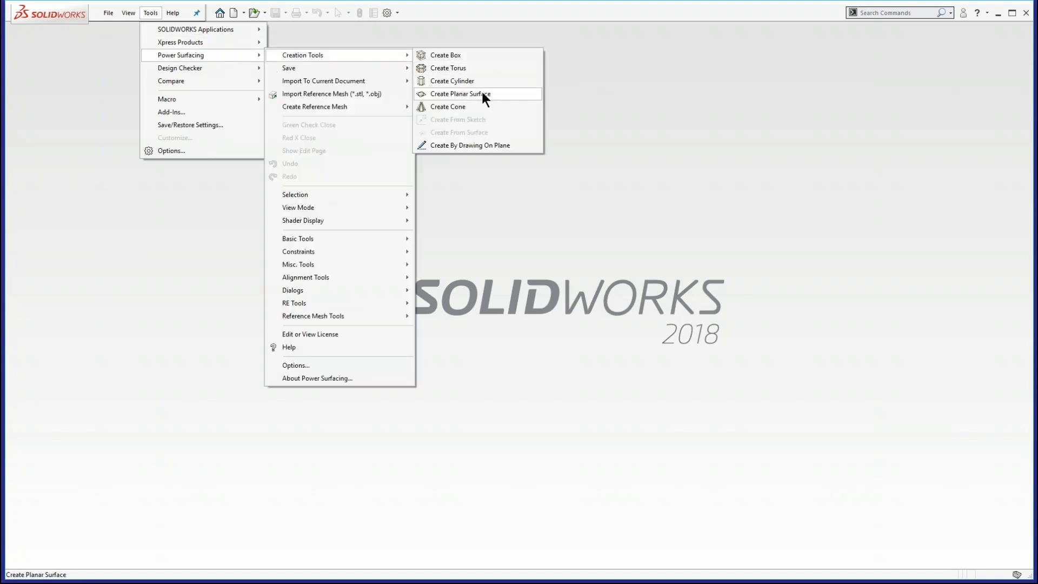
left_click(465, 146)
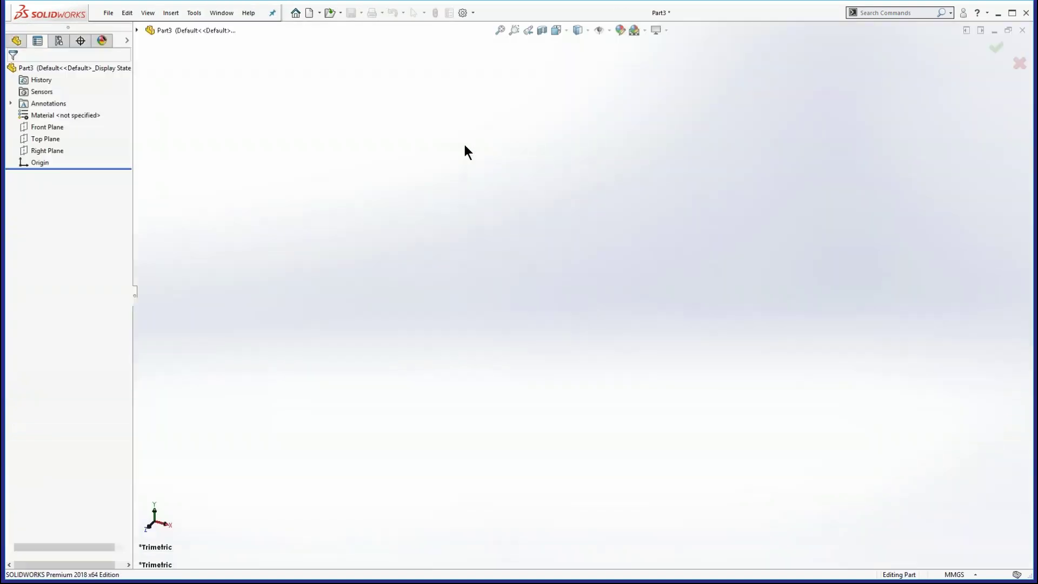
left_click(136, 87)
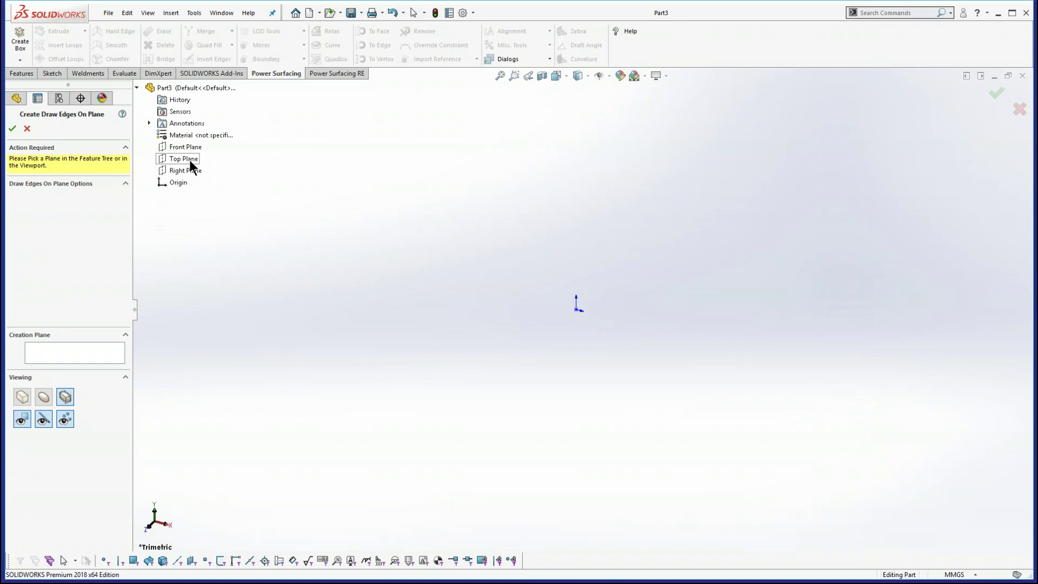
left_click(49, 355)
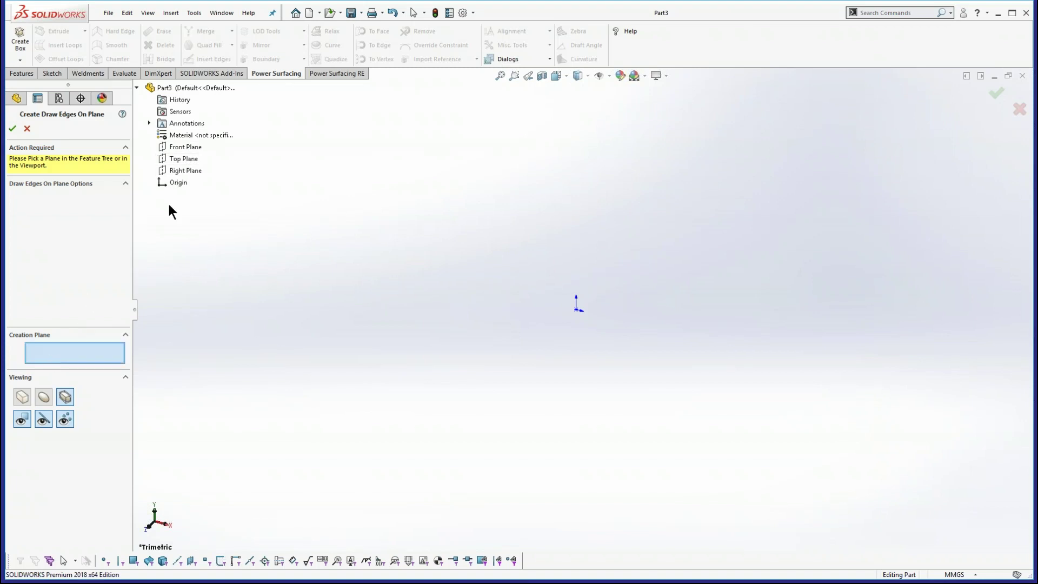
left_click(177, 148)
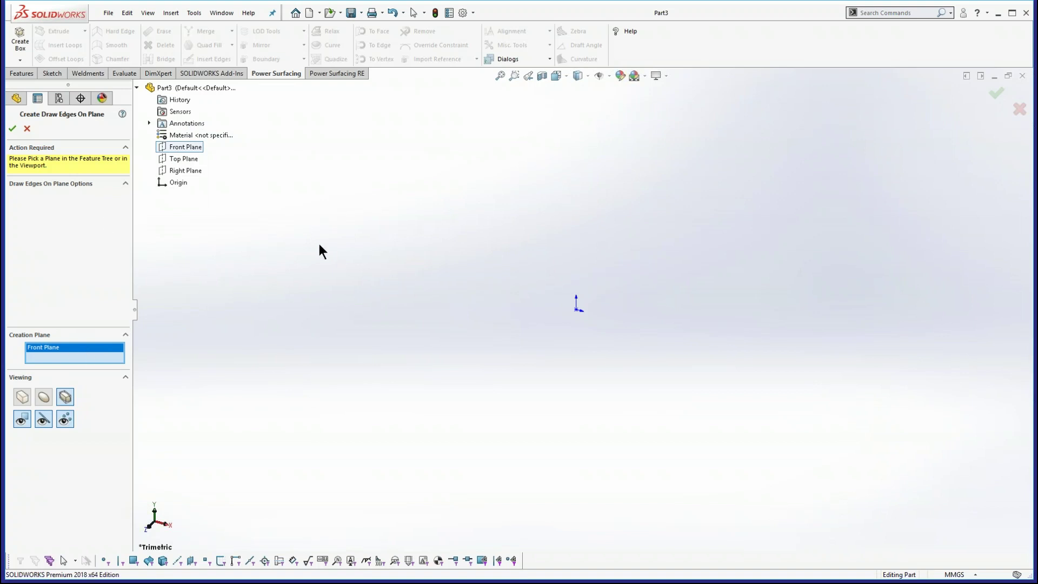
key("s")
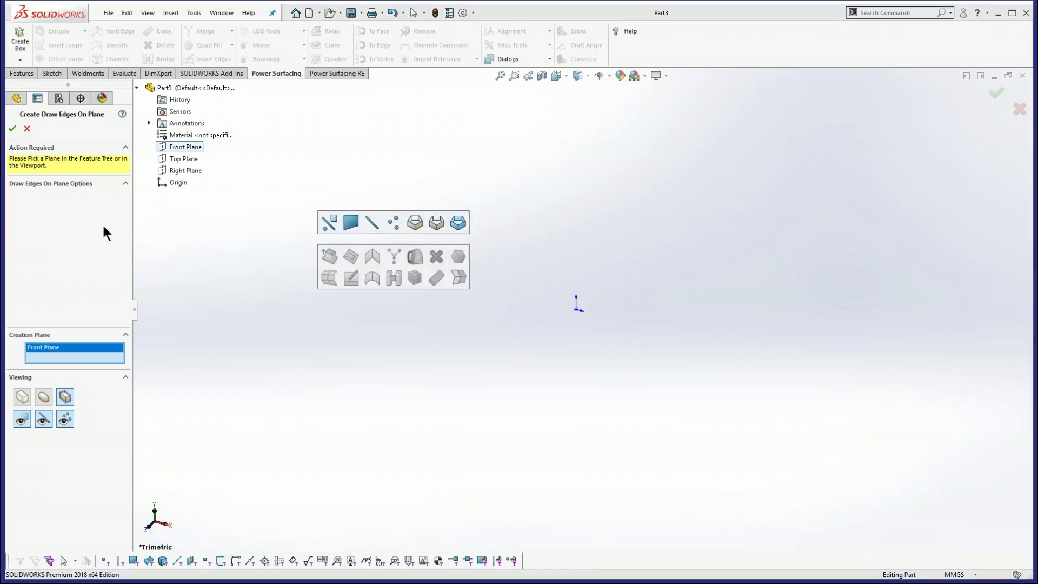
left_click(13, 131)
key("s")
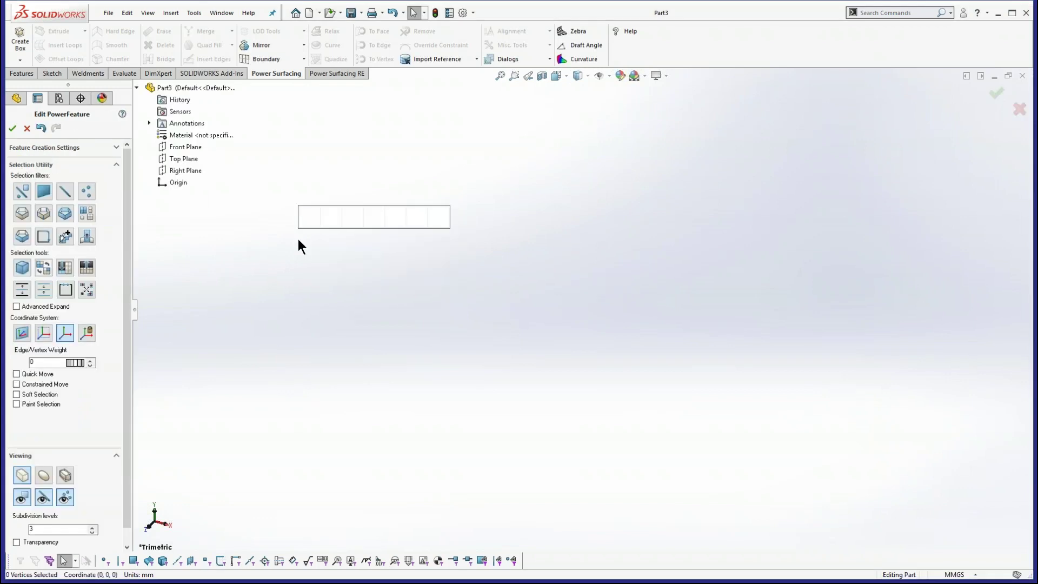
key("Escape")
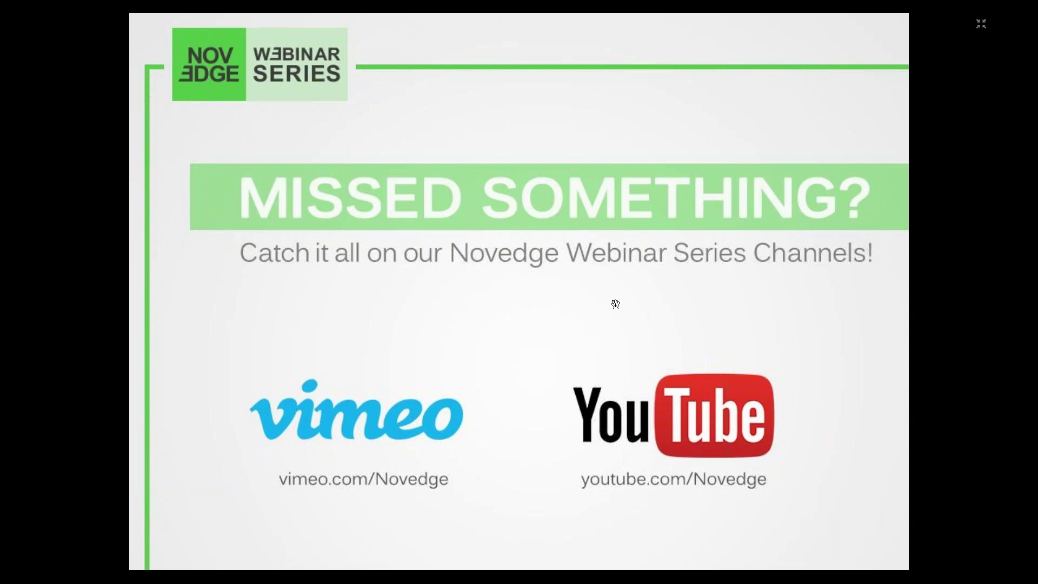
left_click(539, 253)
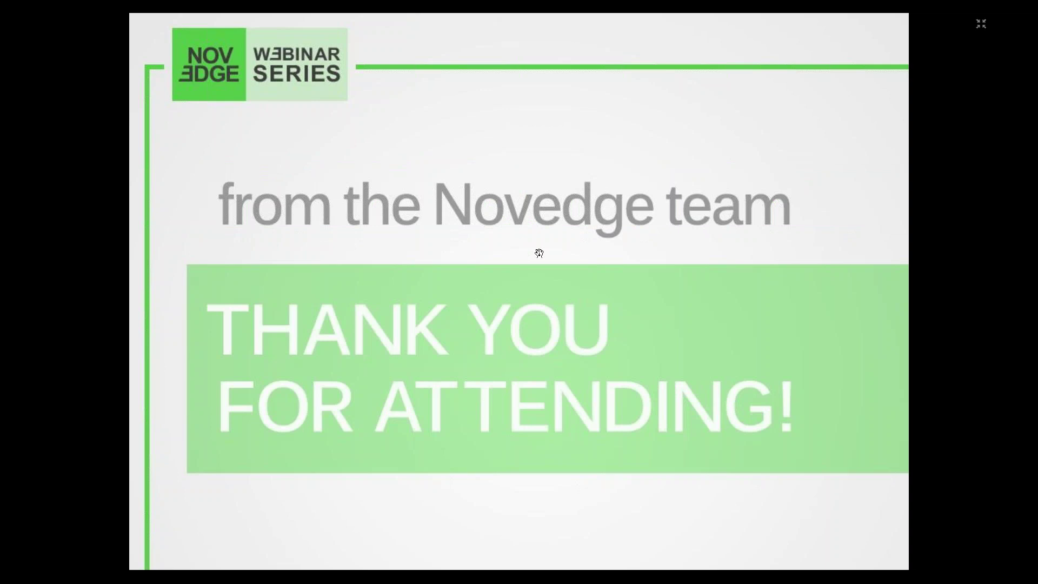
left_click(539, 253)
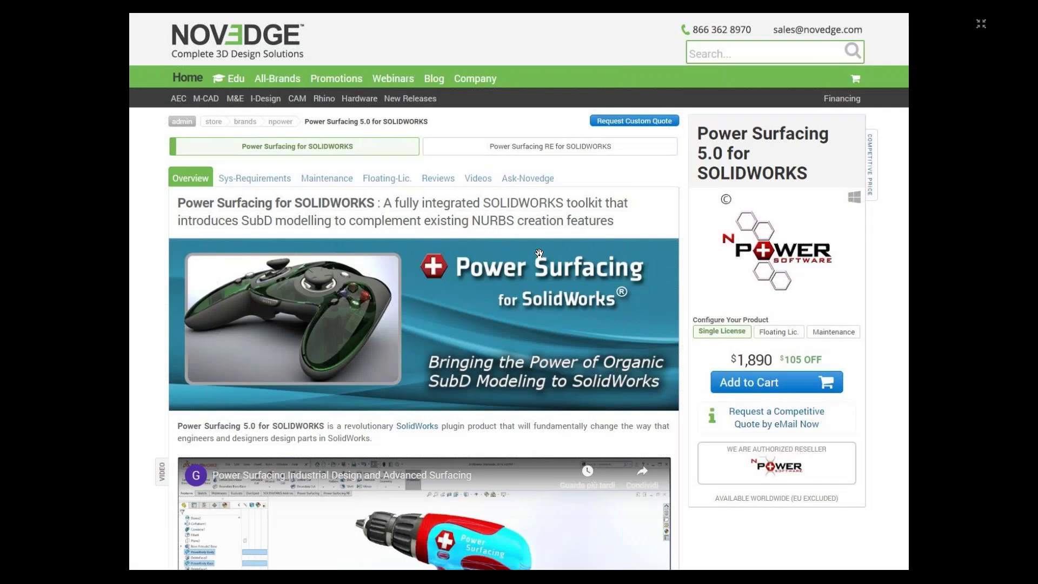